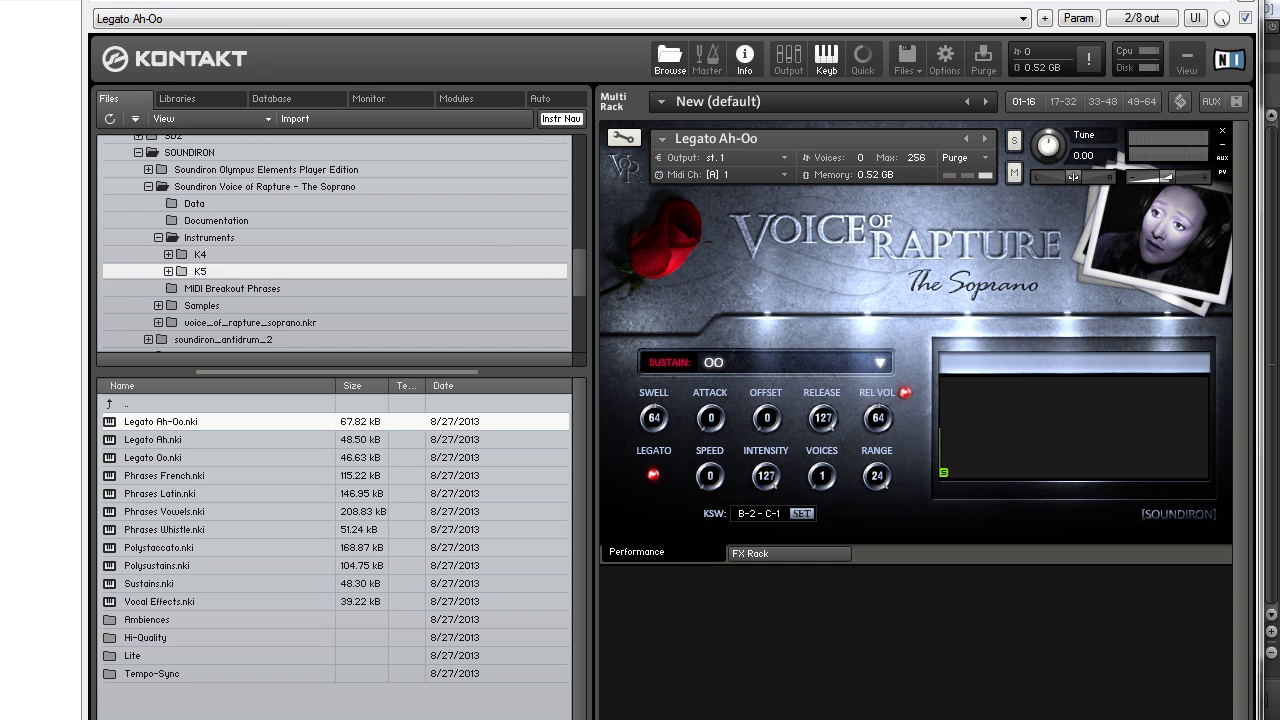
# - View the installed sample libraries and return to the file browser
pyautogui.moveTo(240, 2); pyautogui.dragTo(234, 0)
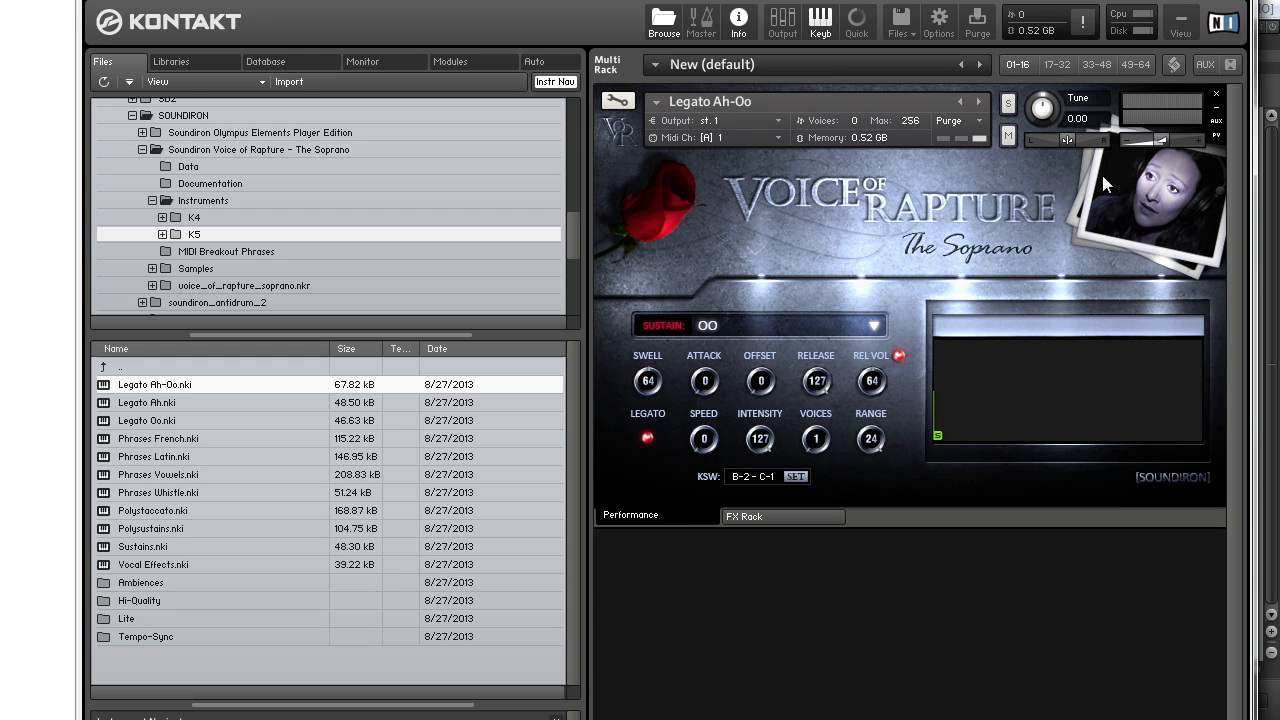
pyautogui.moveTo(817, 252); pyautogui.dragTo(817, 256)
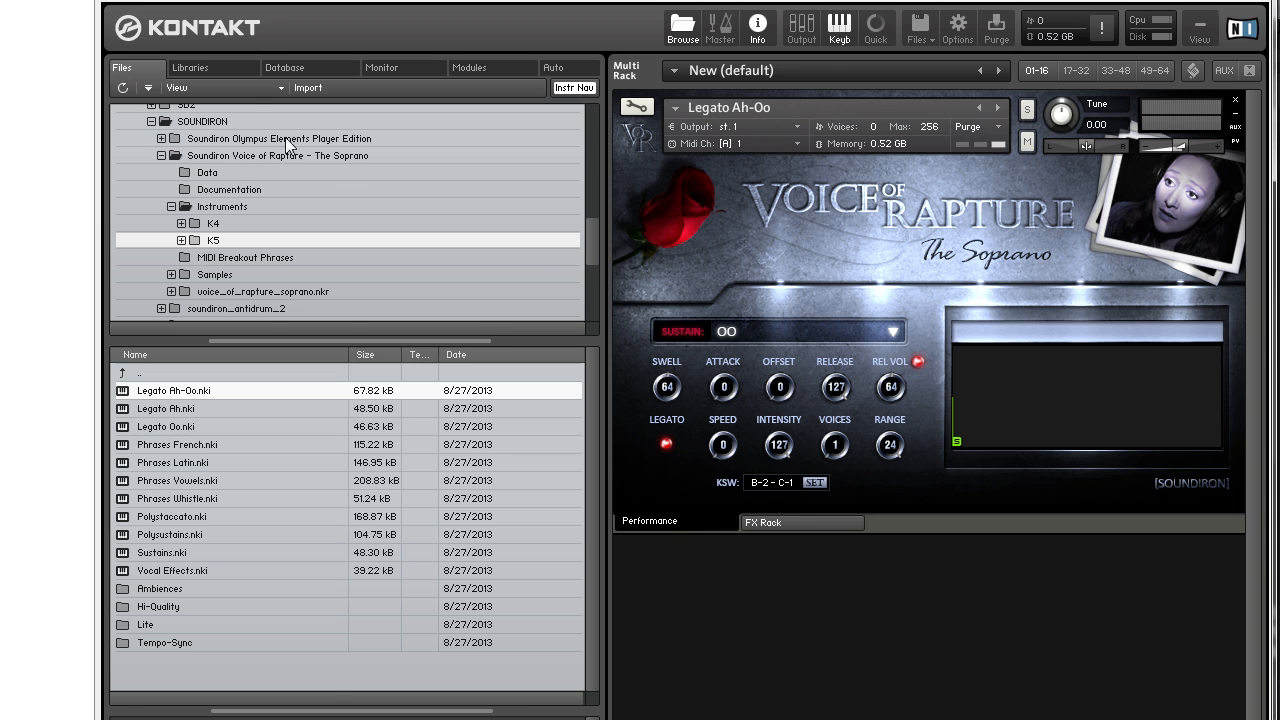
pyautogui.click(224, 69)
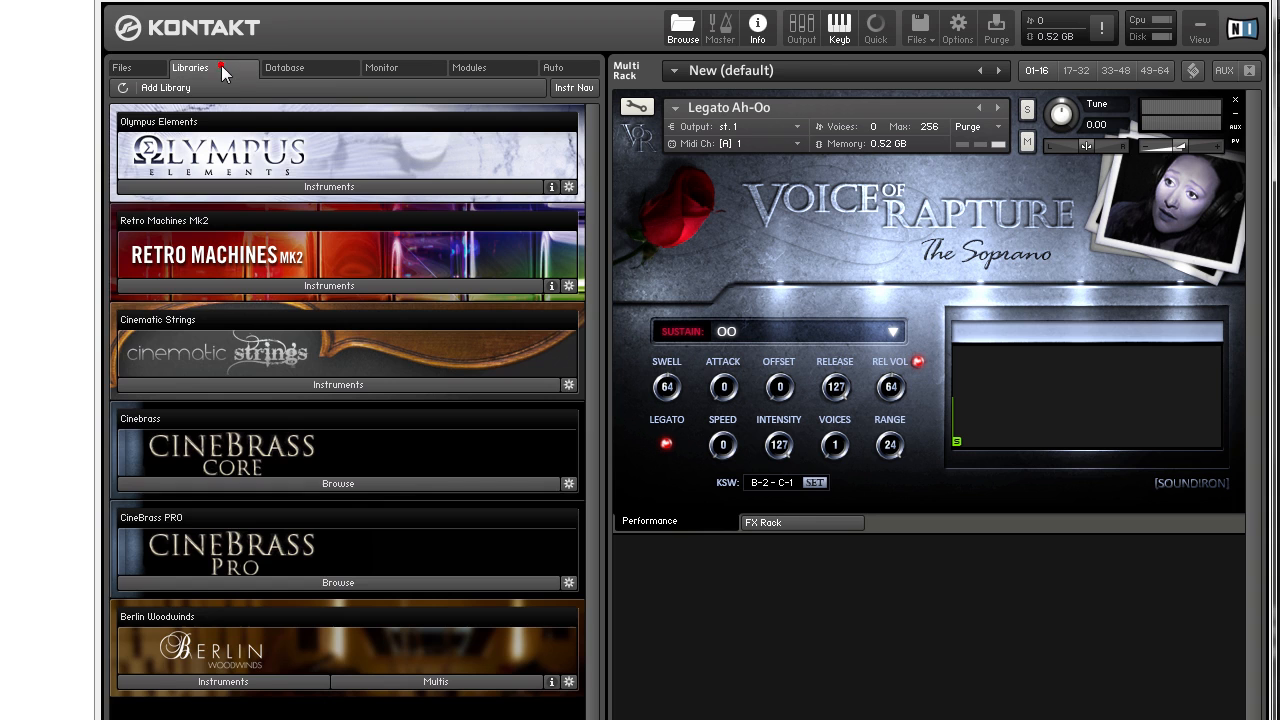
pyautogui.click(148, 67)
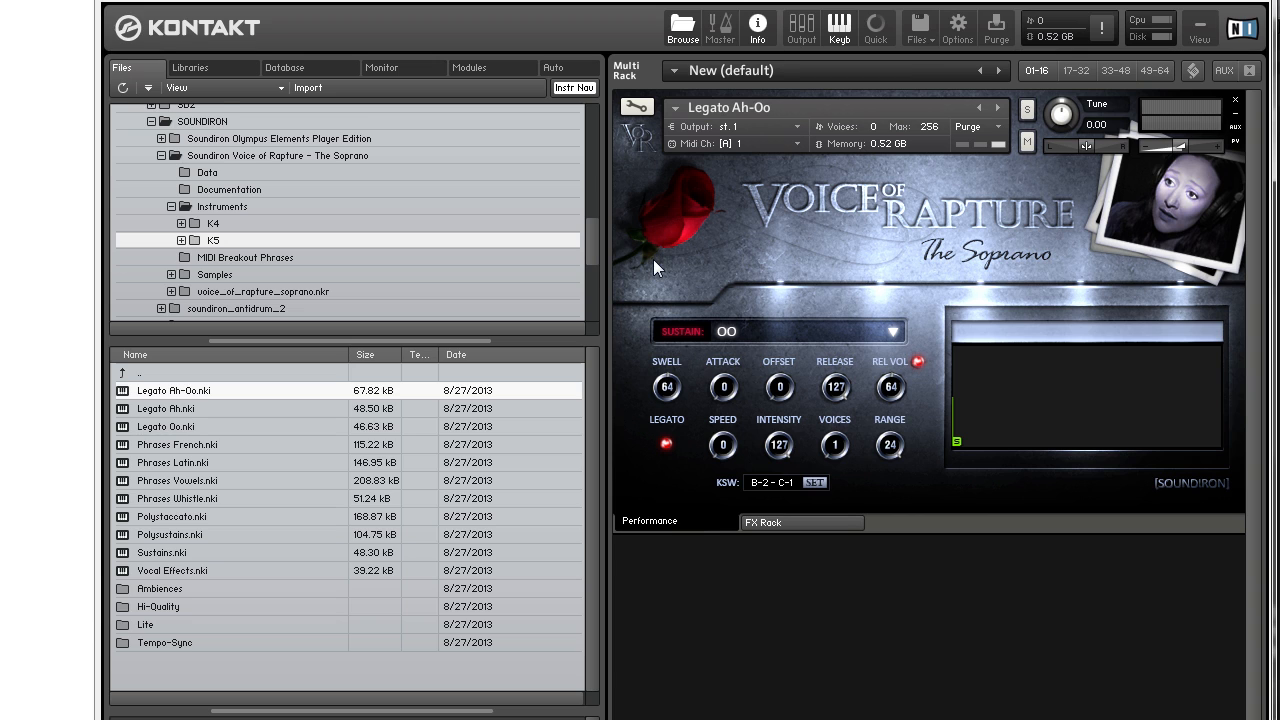
# - Browse the Soundiron Voice of Rapture - The Soprano library and open the K5 folder inside Instruments
pyautogui.scroll(1, 586, 243)
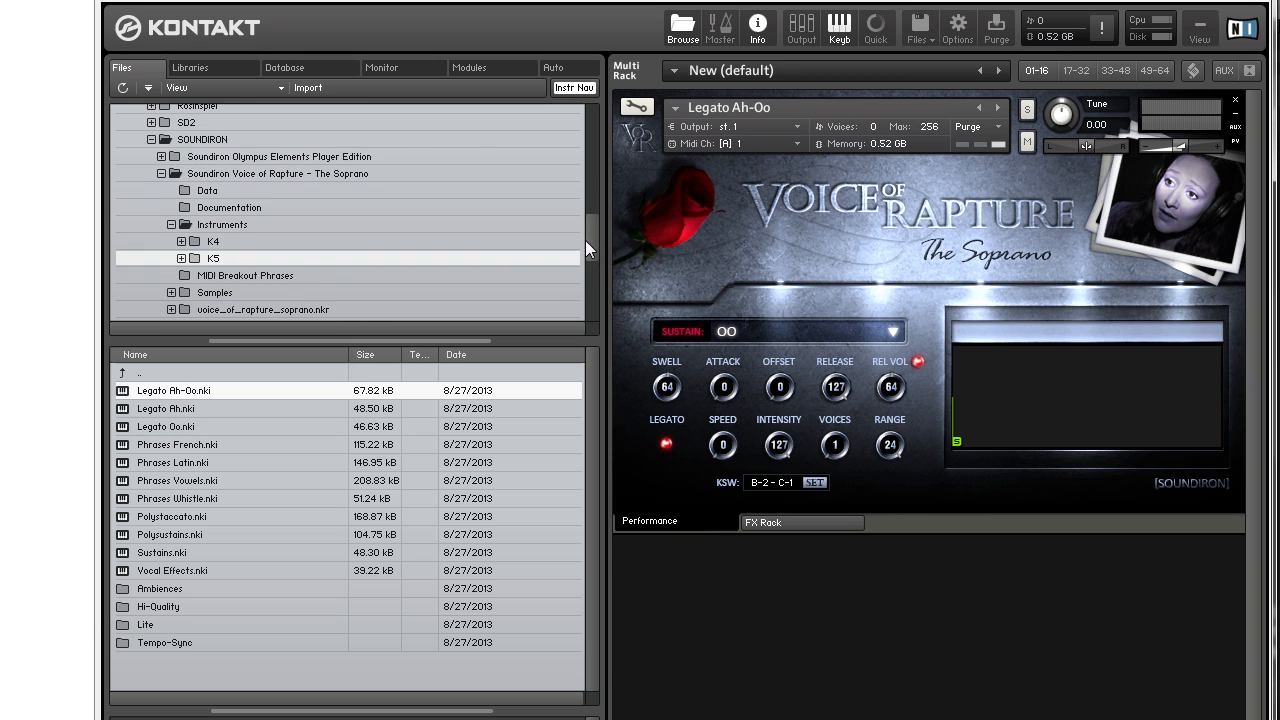
pyautogui.moveTo(586, 243); pyautogui.dragTo(591, 253)
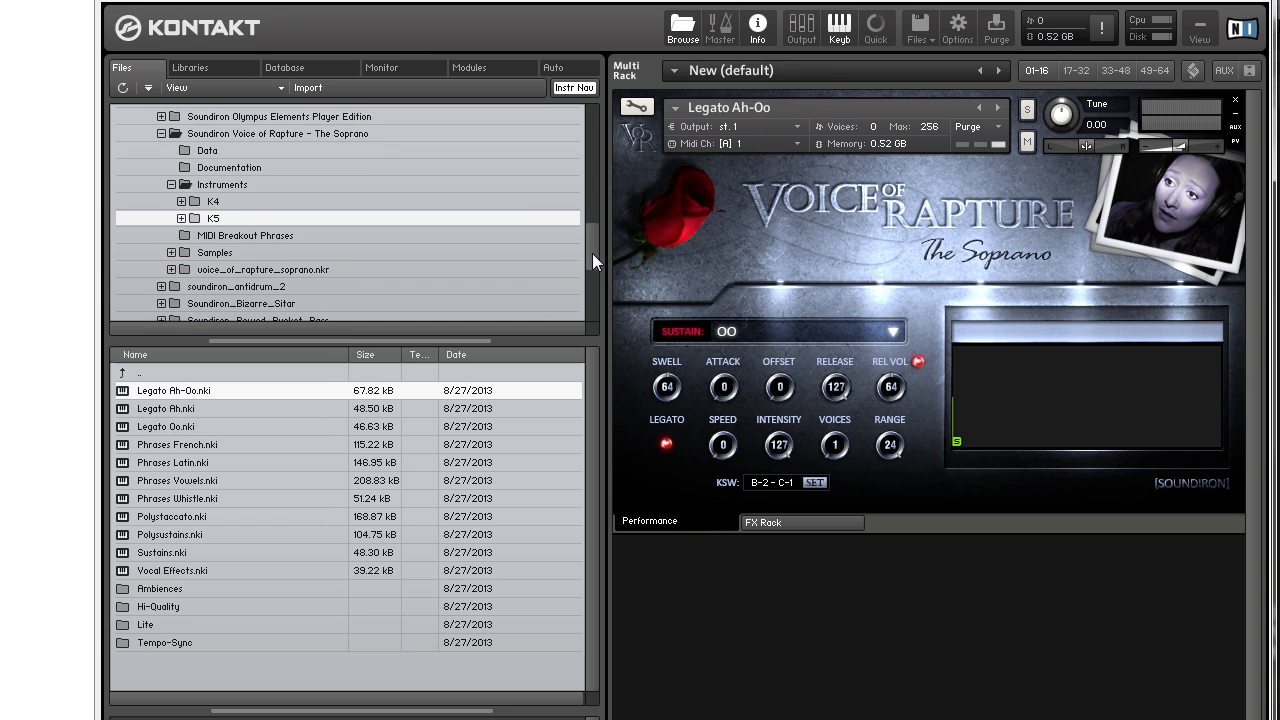
pyautogui.moveTo(592, 253); pyautogui.dragTo(592, 246)
pyautogui.scroll(-3, 592, 241)
pyautogui.scroll(1, 314, 196)
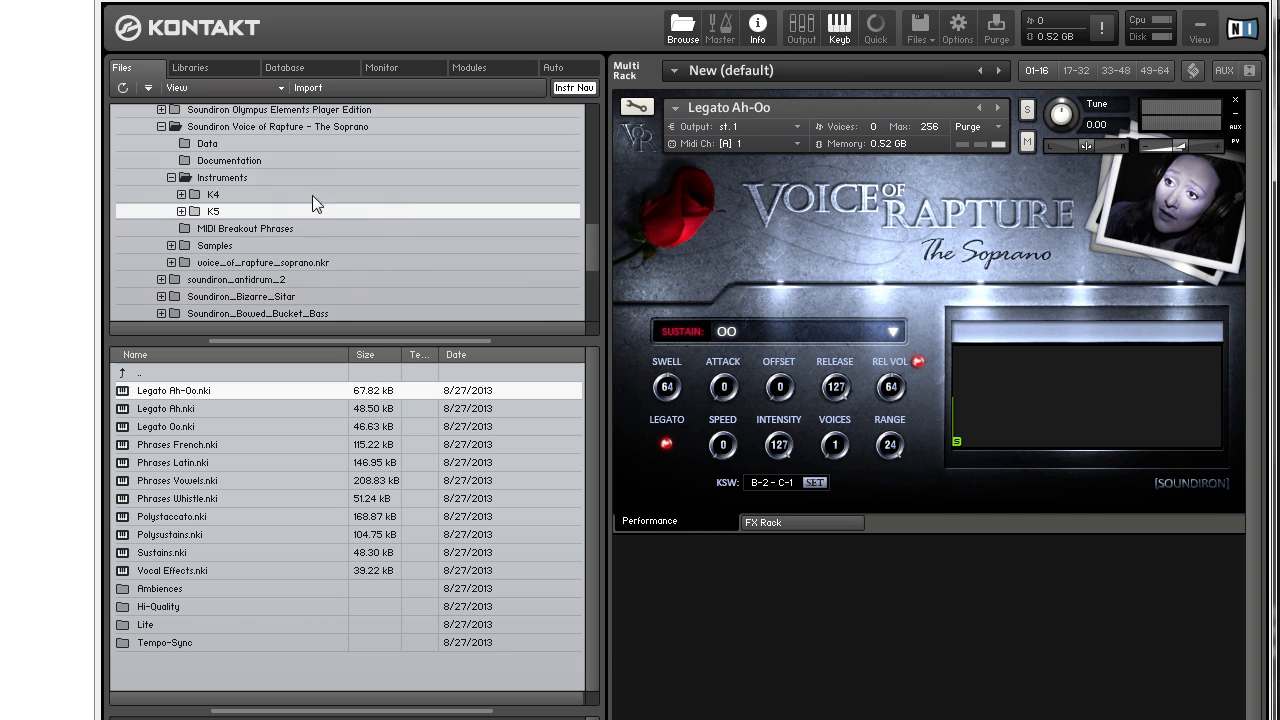
pyautogui.click(171, 177)
pyautogui.click(233, 127)
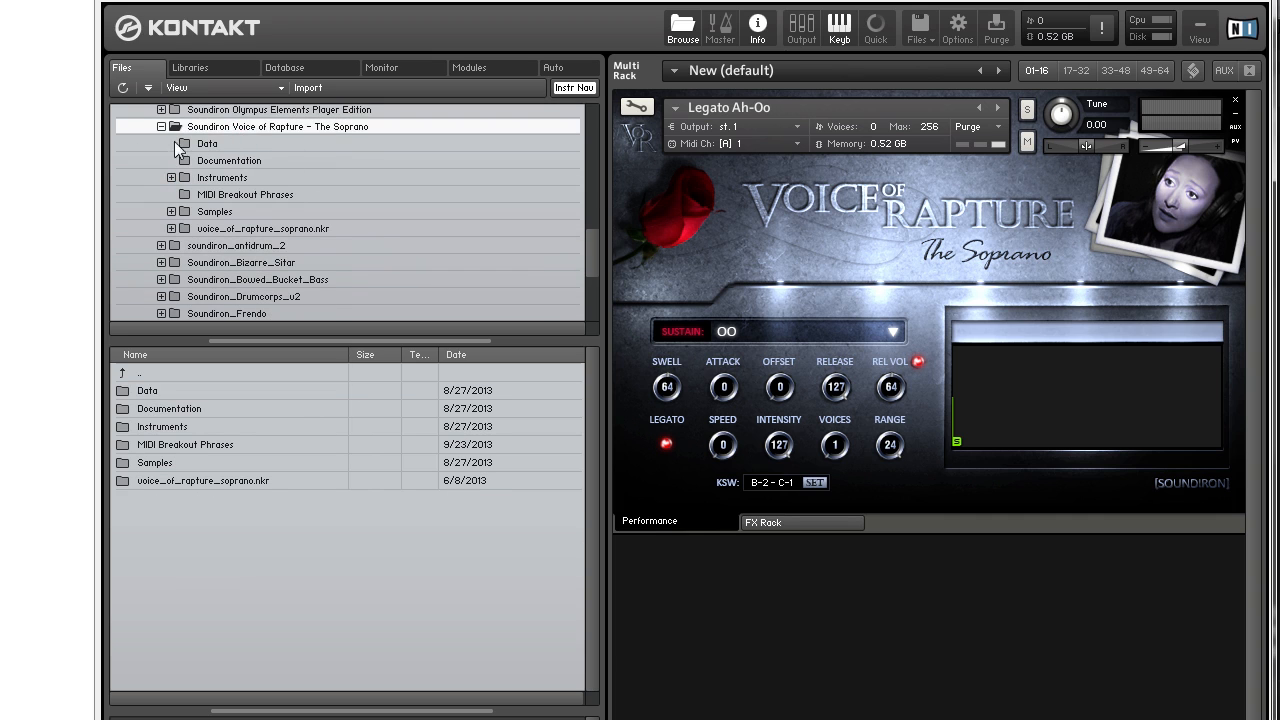
pyautogui.doubleClick(228, 177)
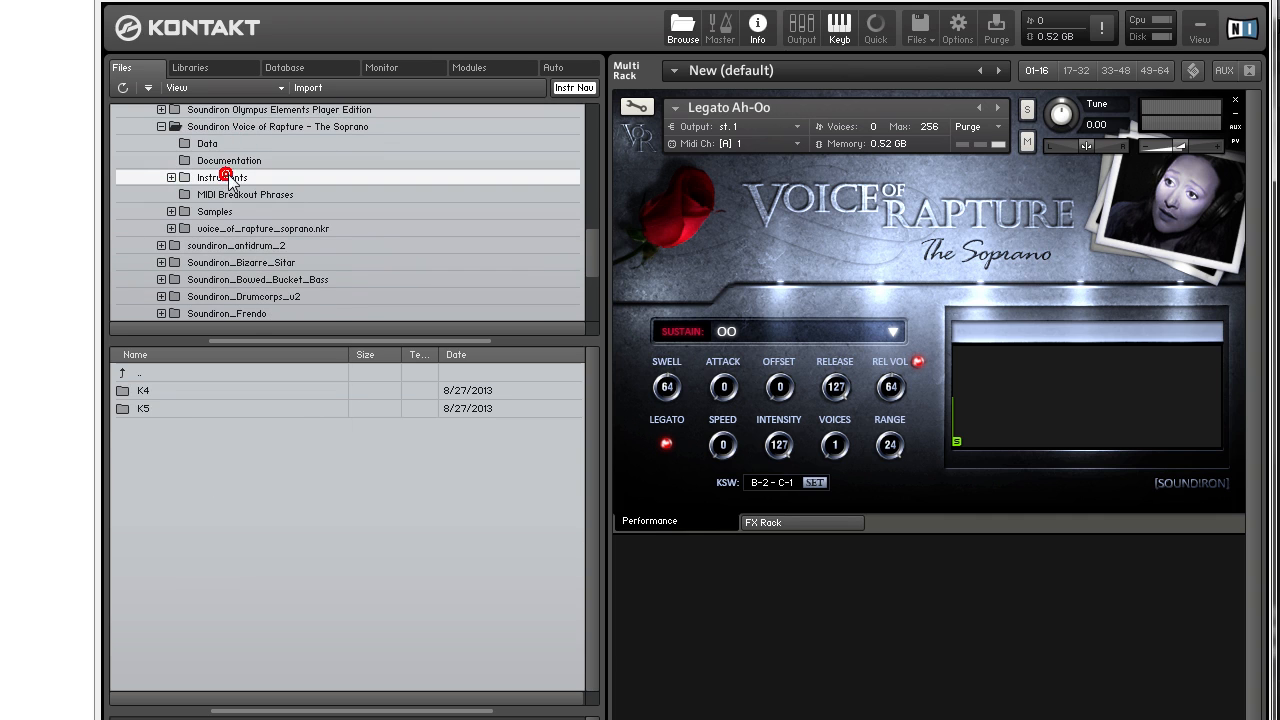
pyautogui.click(142, 391)
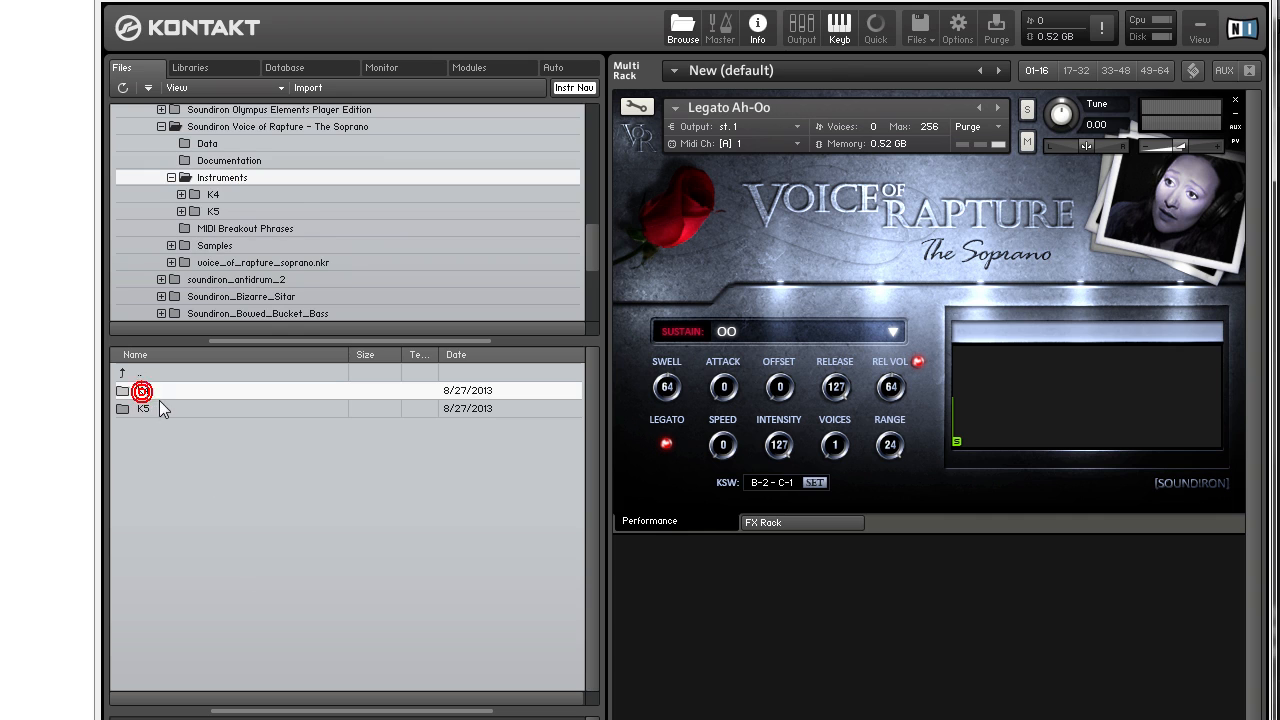
pyautogui.doubleClick(143, 408)
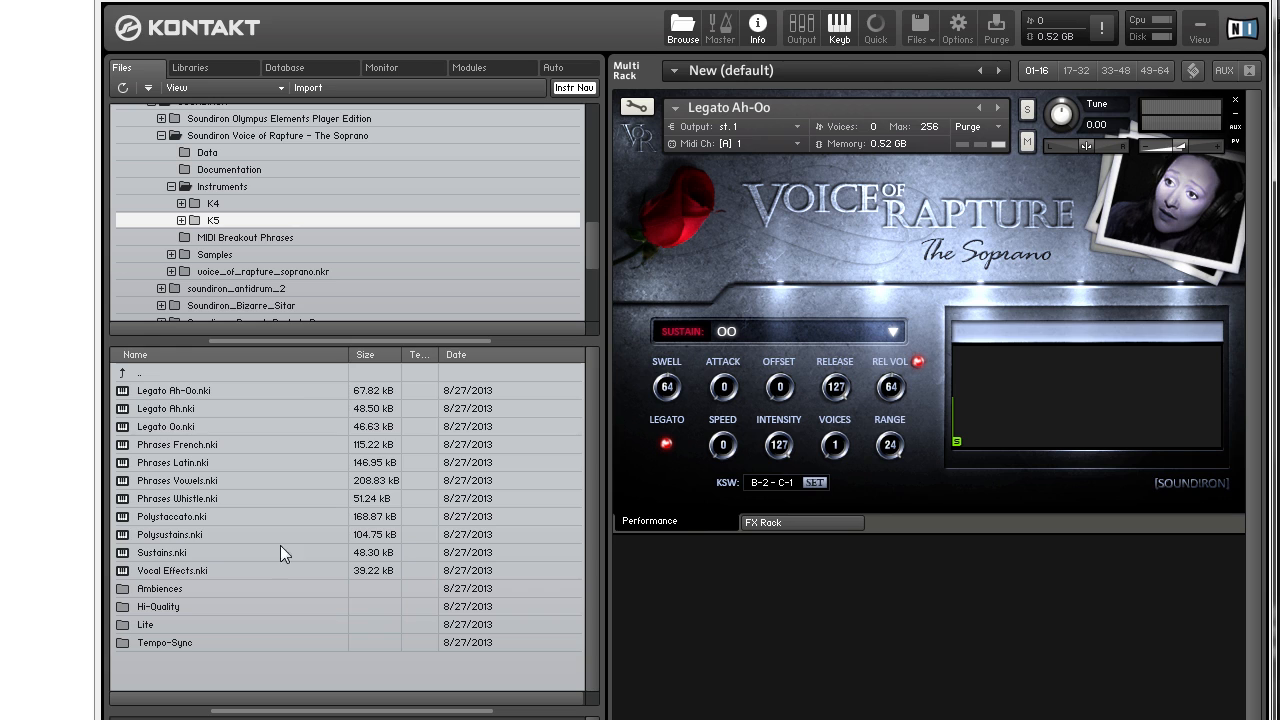
# - Go through the patches in the K5 folder one by one, from Legato Ah-Oo.nki to Vocal Effects.nki
pyautogui.click(202, 394)
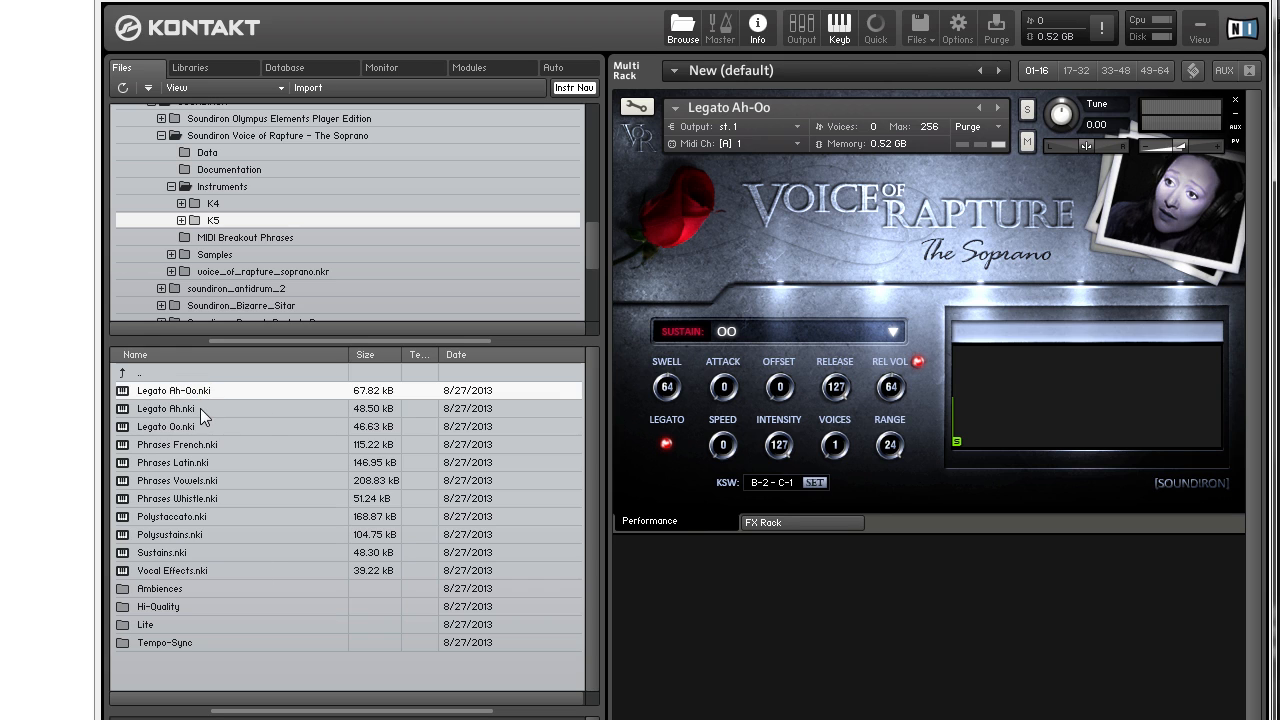
pyautogui.click(200, 408)
pyautogui.click(198, 428)
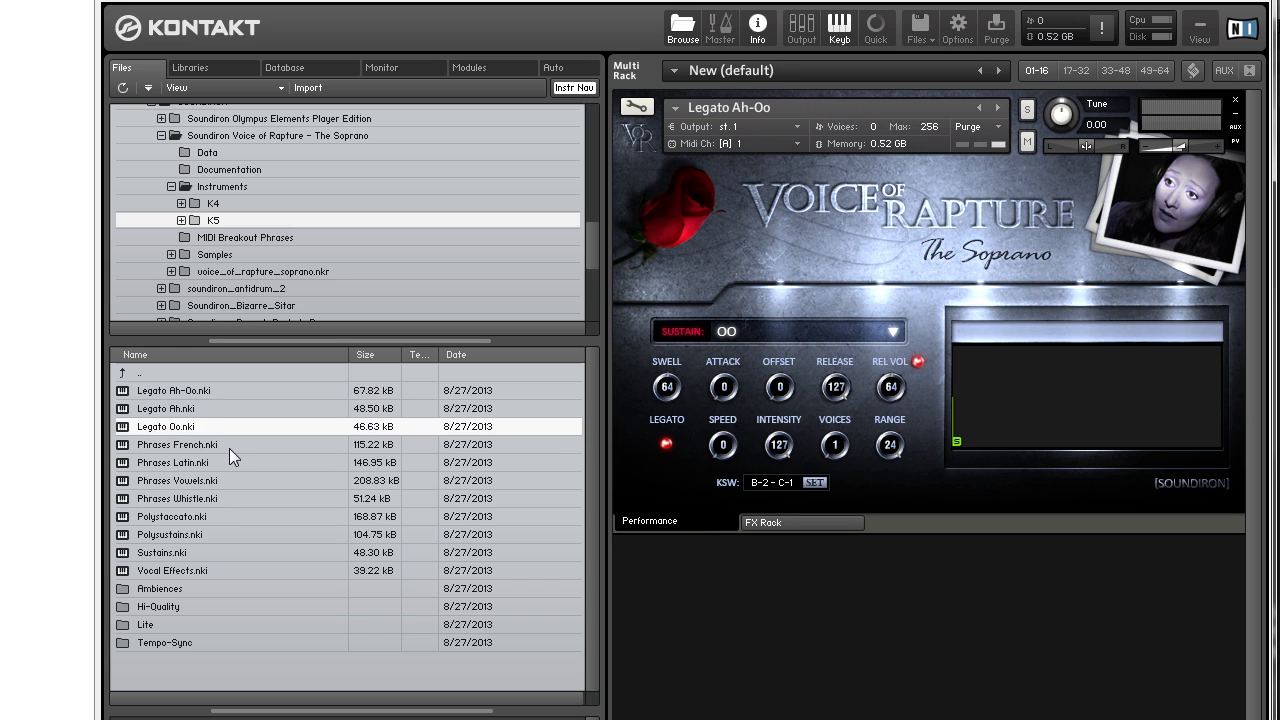
pyautogui.click(212, 444)
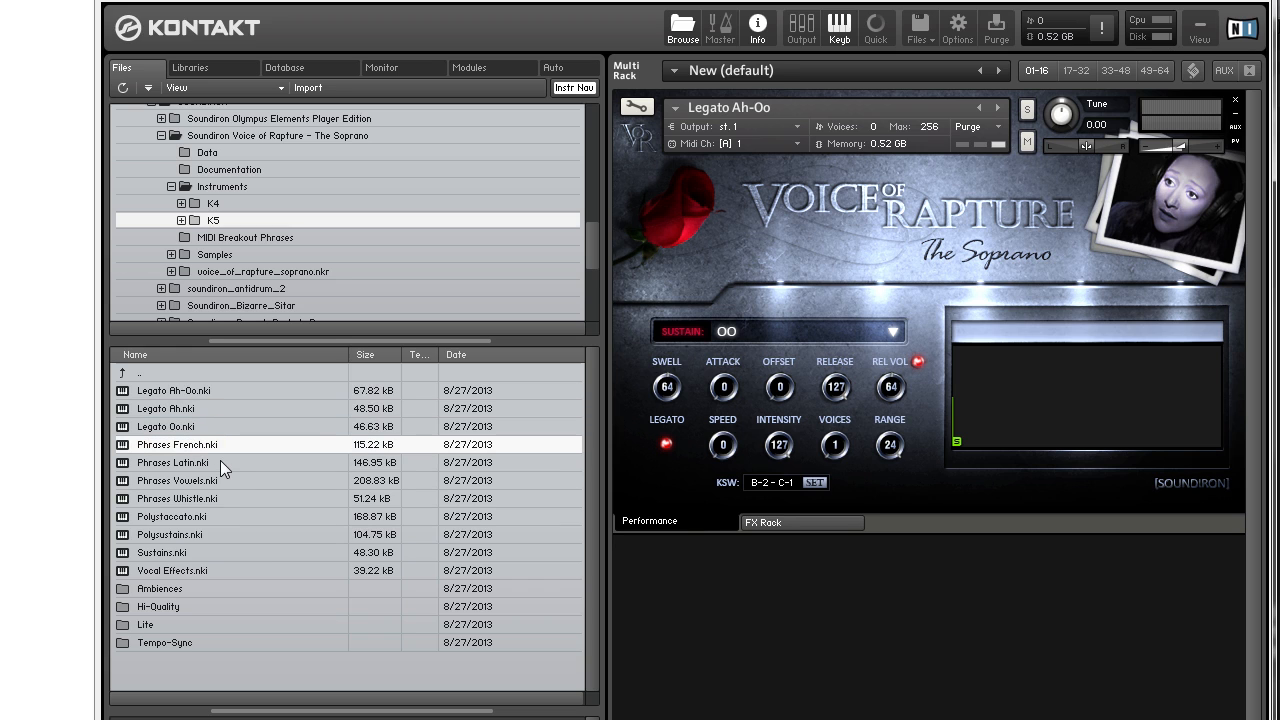
pyautogui.click(220, 461)
pyautogui.click(231, 479)
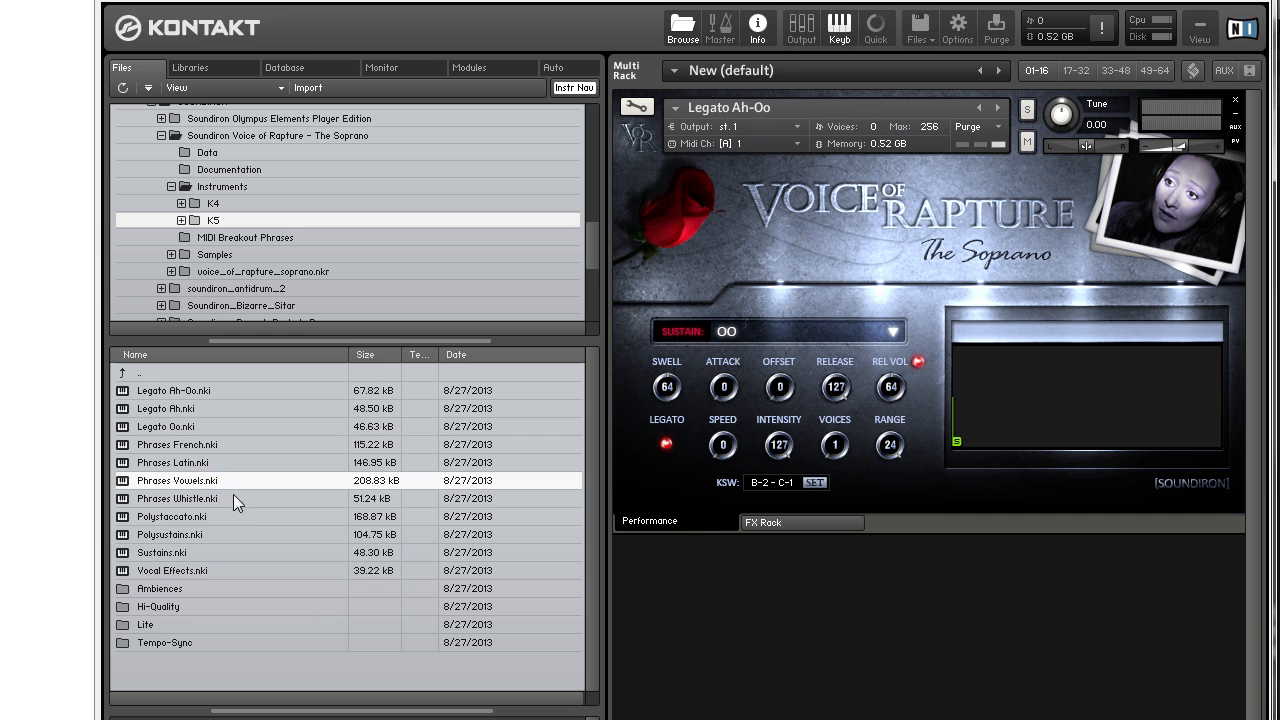
pyautogui.click(233, 499)
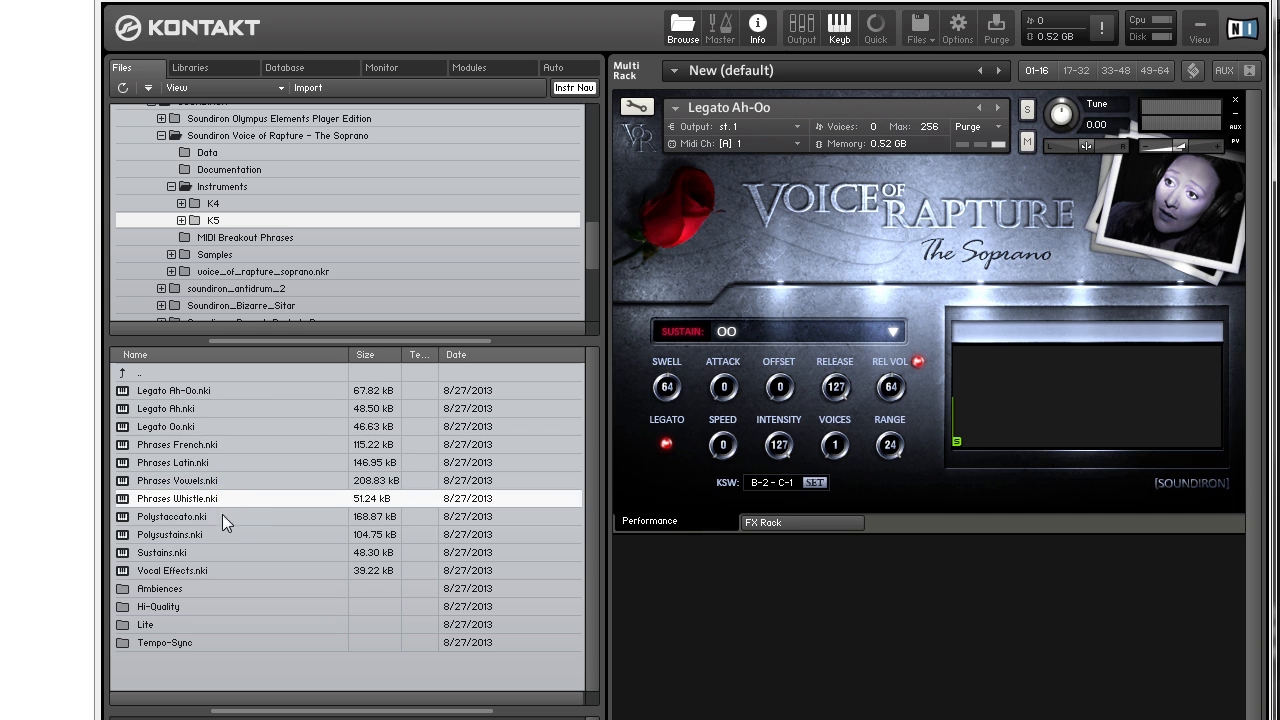
pyautogui.click(222, 515)
pyautogui.click(190, 551)
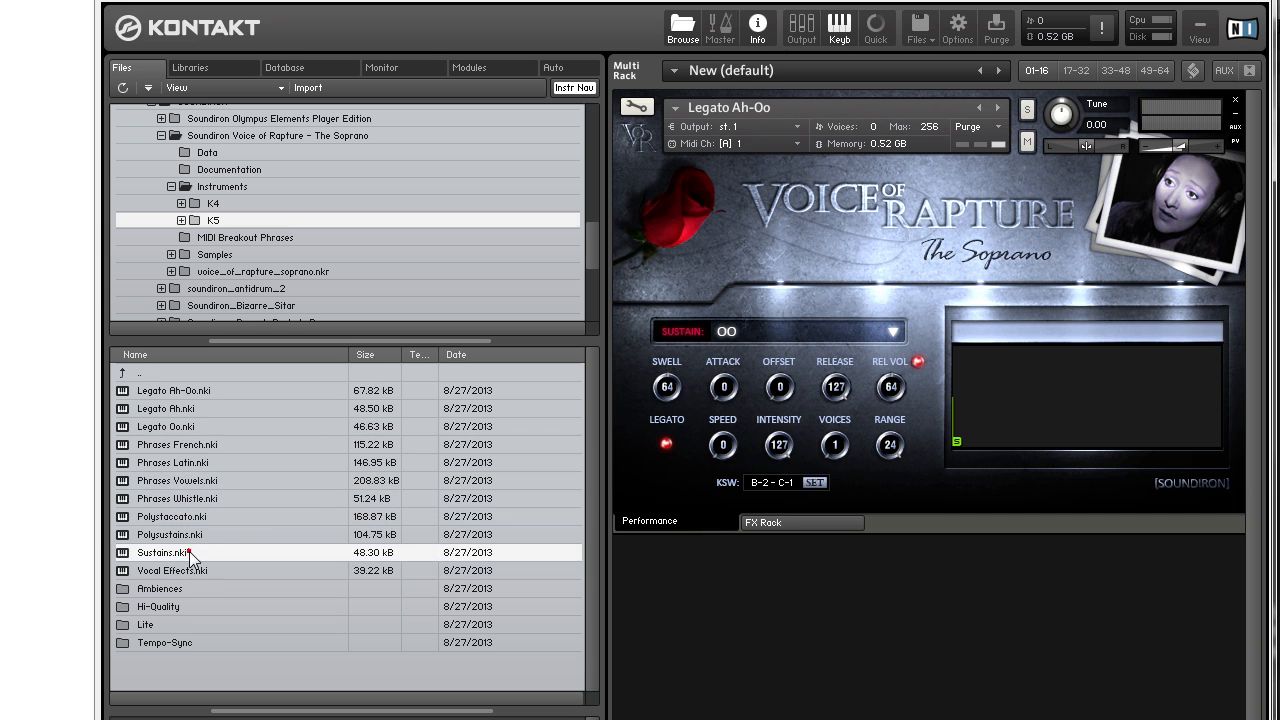
pyautogui.click(199, 570)
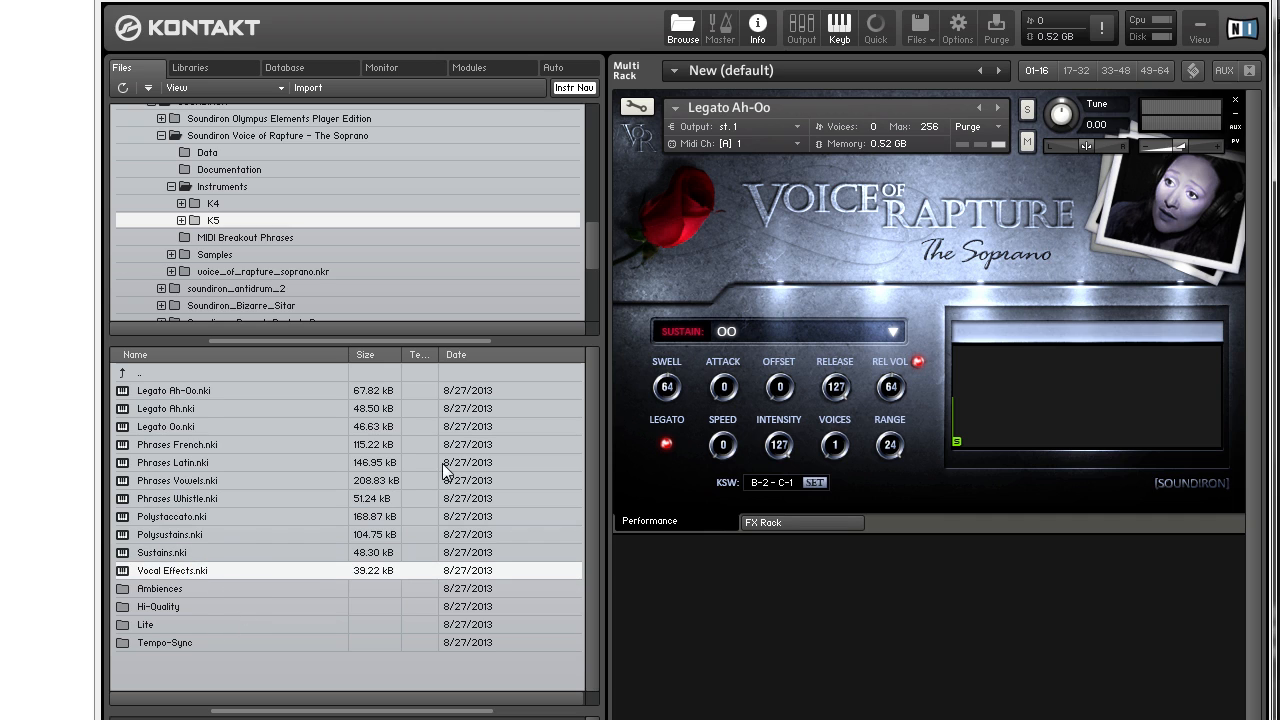
# - View the contents of the Ambiences and Tempo-Sync folders, returning to the K5 list and selecting Legato Ah-Oo.nki
pyautogui.doubleClick(178, 589)
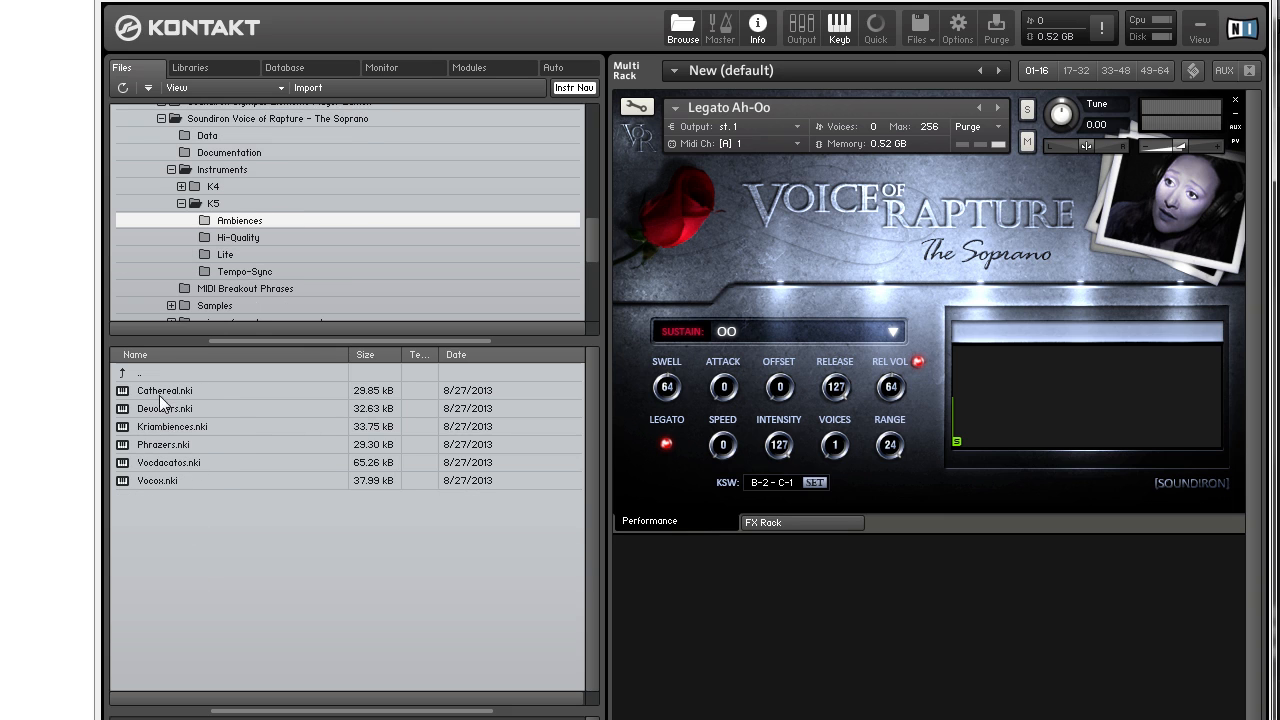
pyautogui.doubleClick(283, 375)
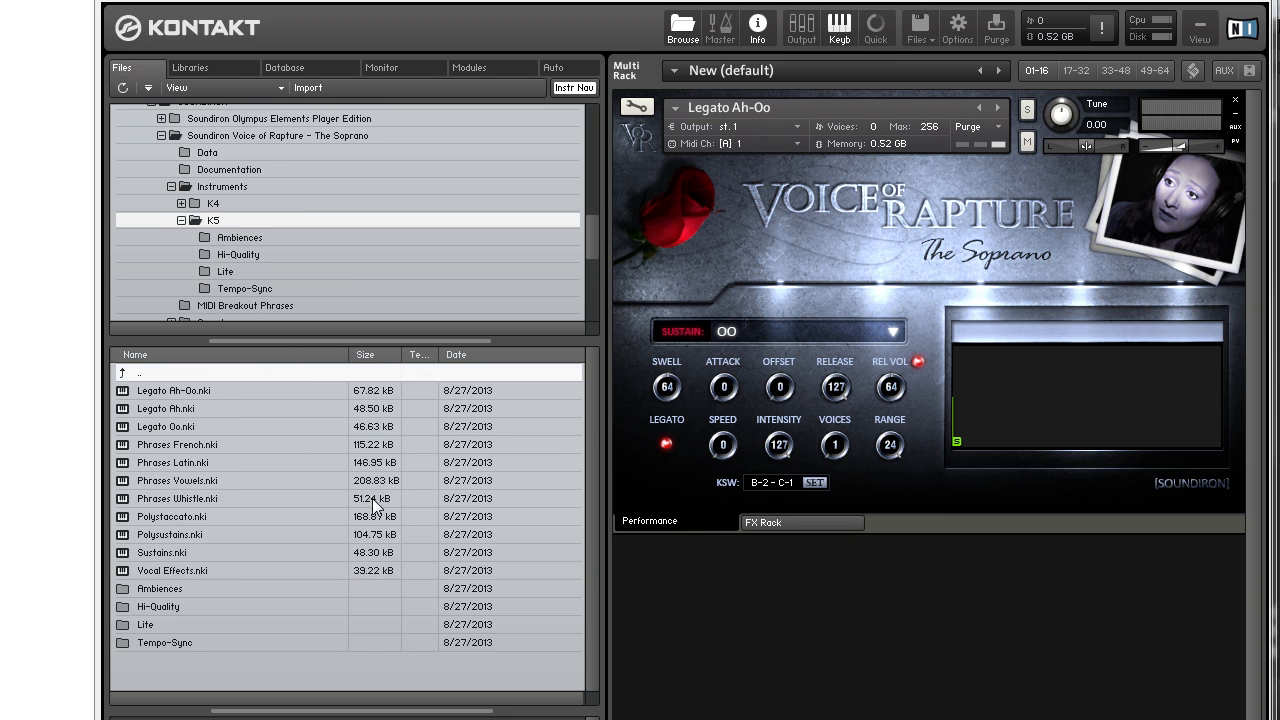
pyautogui.doubleClick(156, 643)
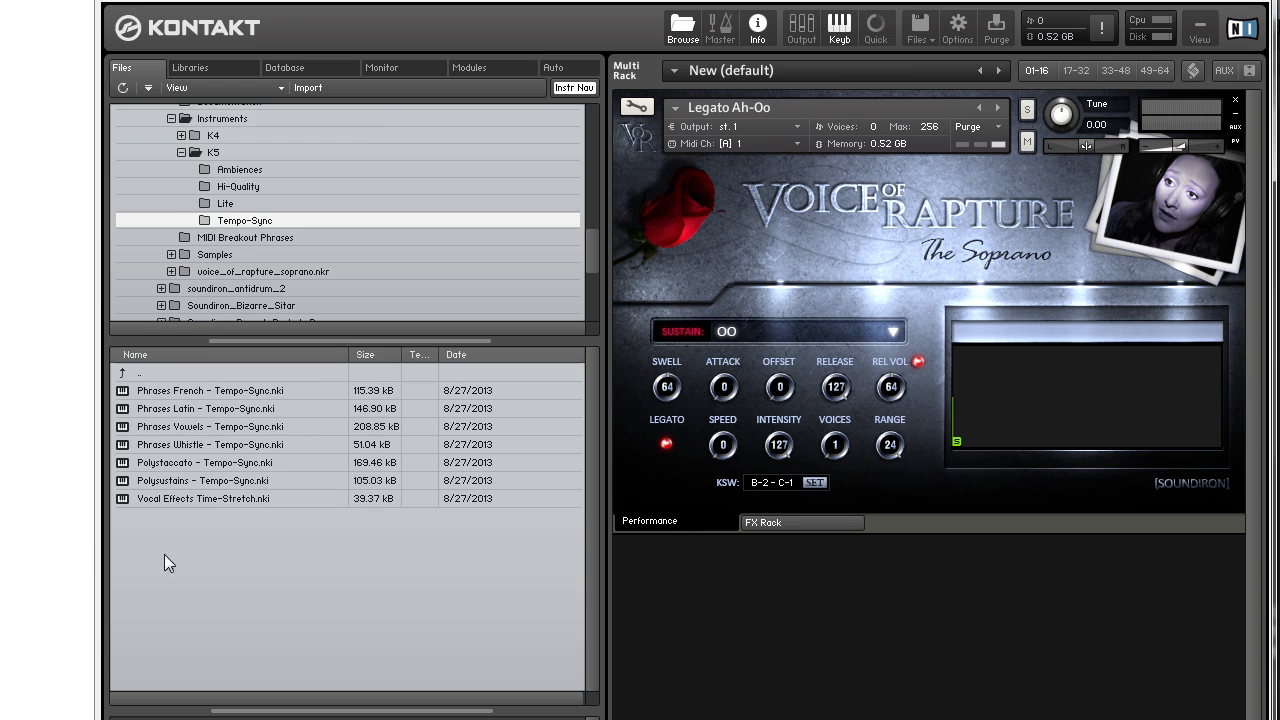
pyautogui.doubleClick(237, 377)
pyautogui.click(238, 386)
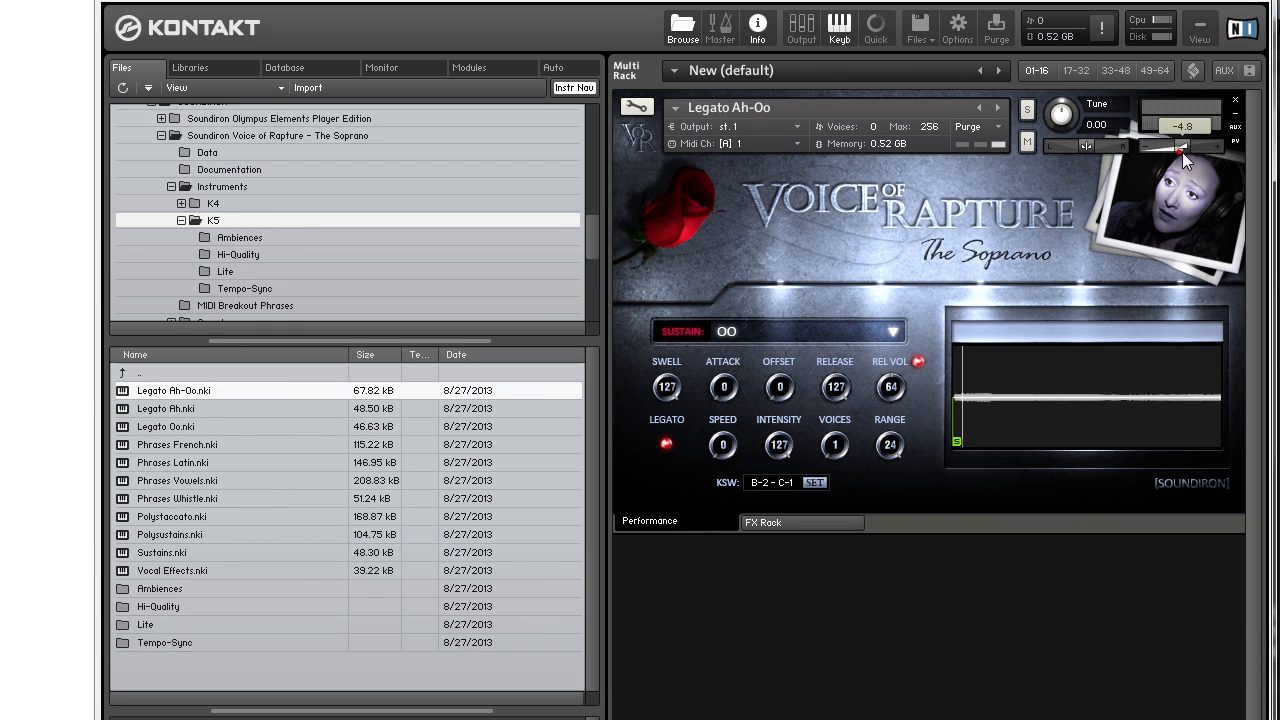
# - Check the Legato Ah-Oo instrument's output volume and view the available sustain vowels
pyautogui.moveTo(1187, 152); pyautogui.dragTo(1190, 154)
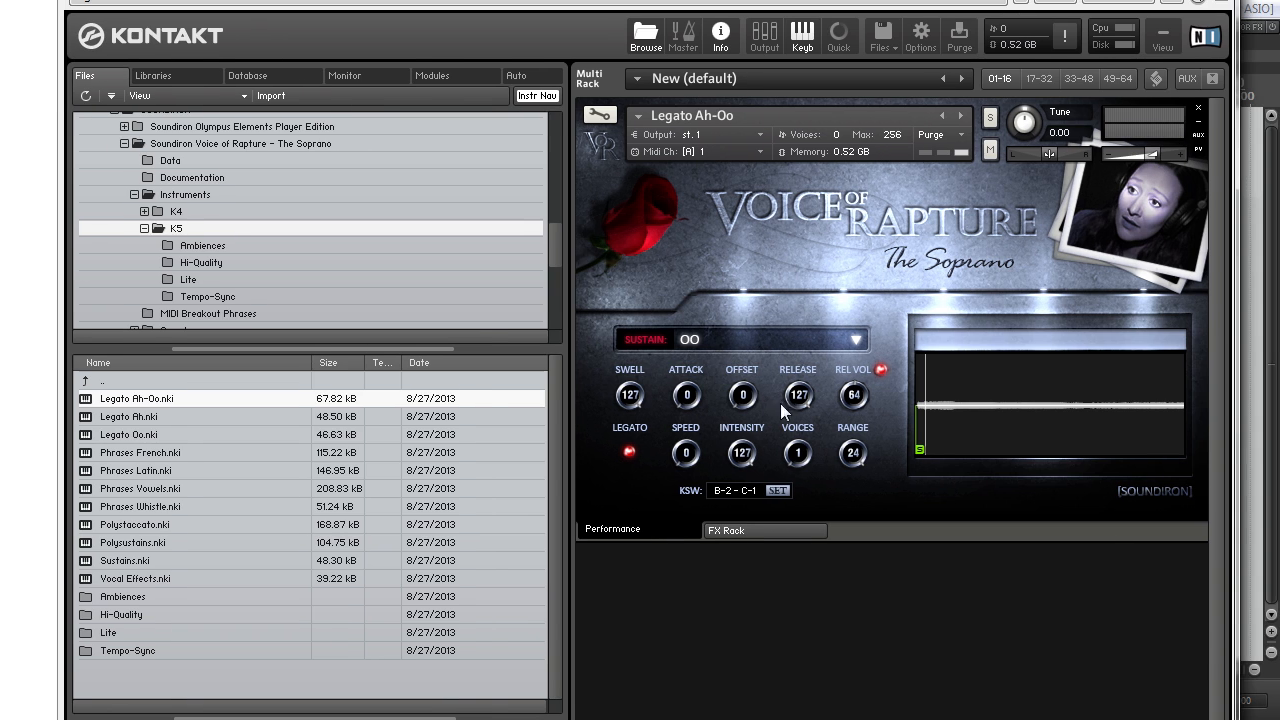
pyautogui.click(855, 341)
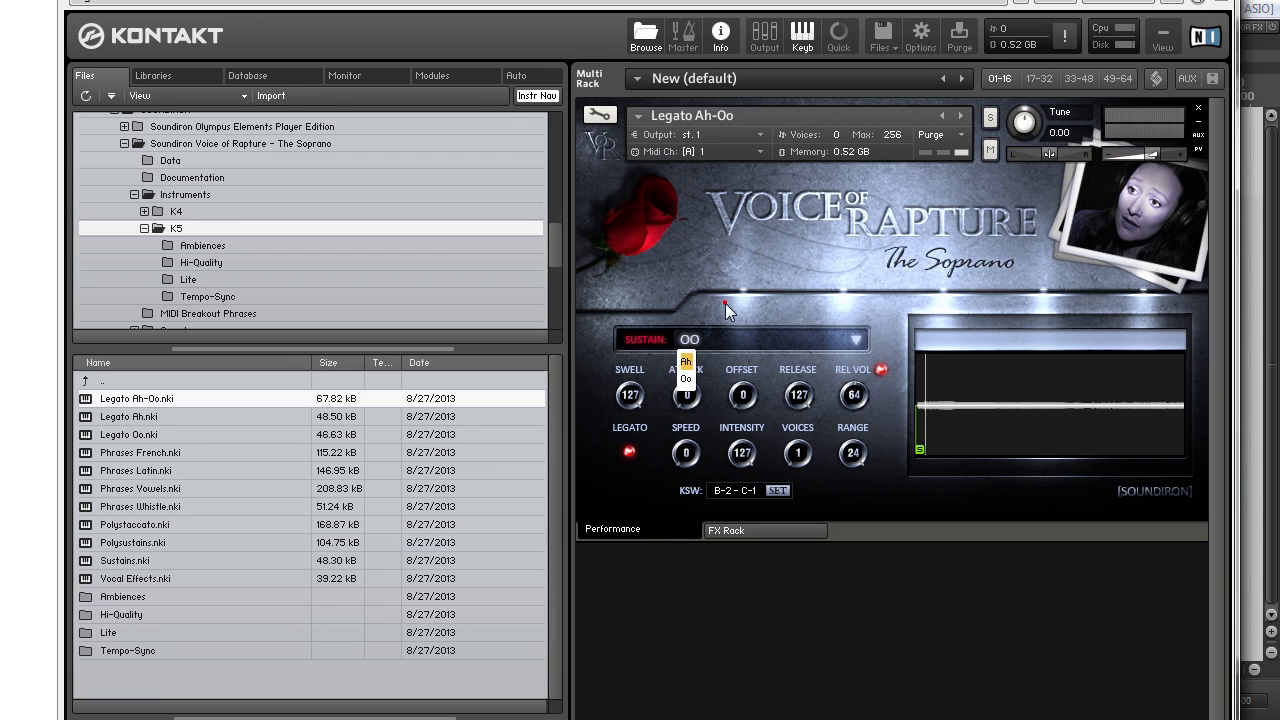
pyautogui.click(694, 340)
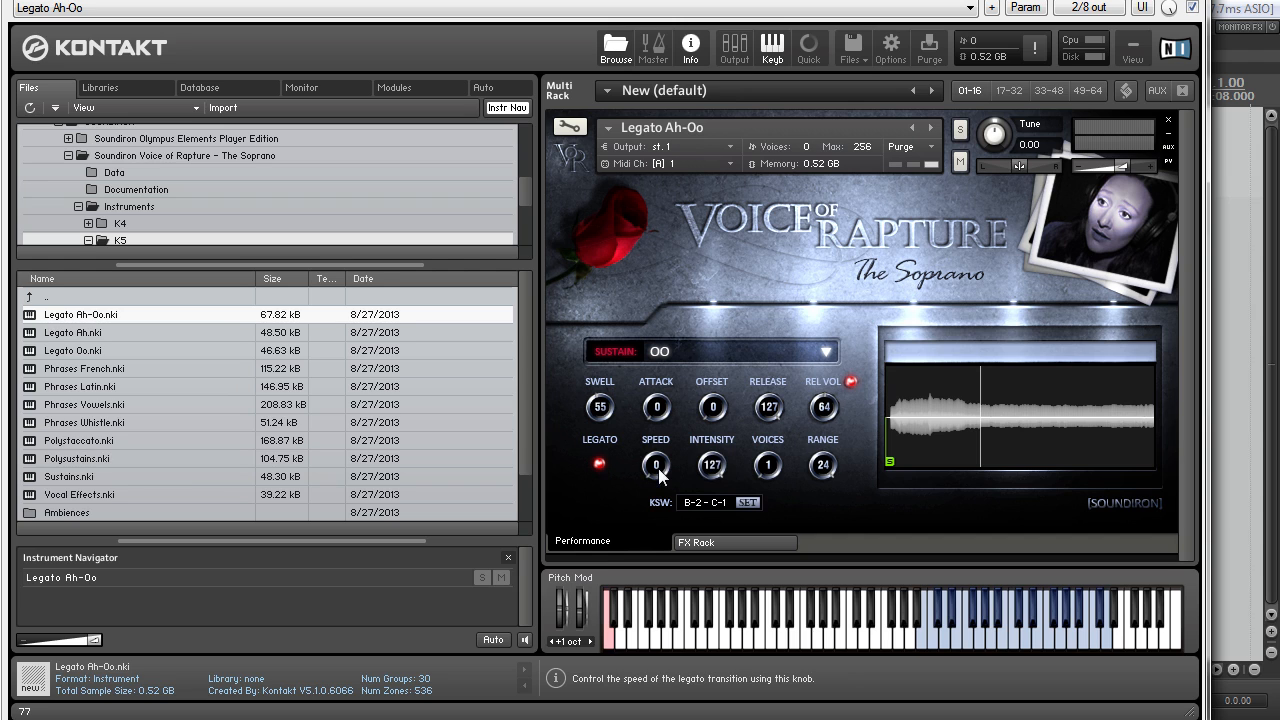
# - Try the legato transition with Speed at 81 and Intensity at 0, and restore Speed to 0 and Intensity to 127
pyautogui.moveTo(663, 474); pyautogui.dragTo(666, 418)
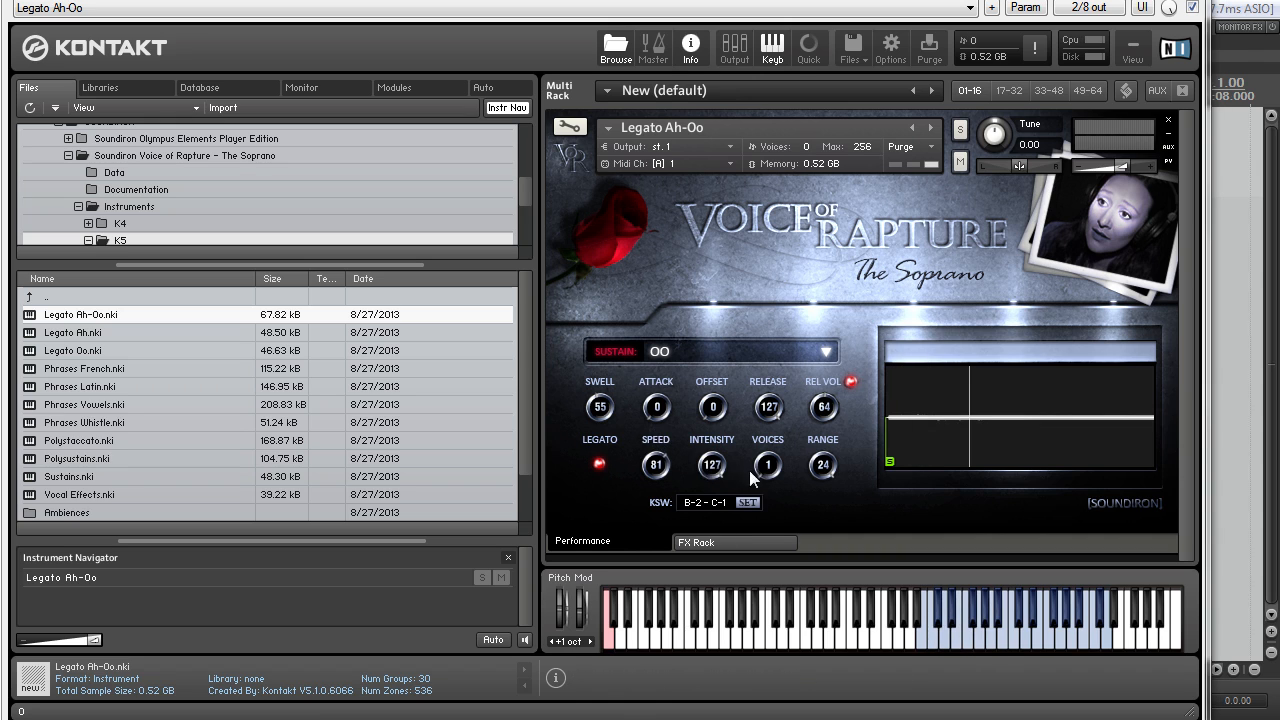
pyautogui.moveTo(712, 468); pyautogui.dragTo(693, 637)
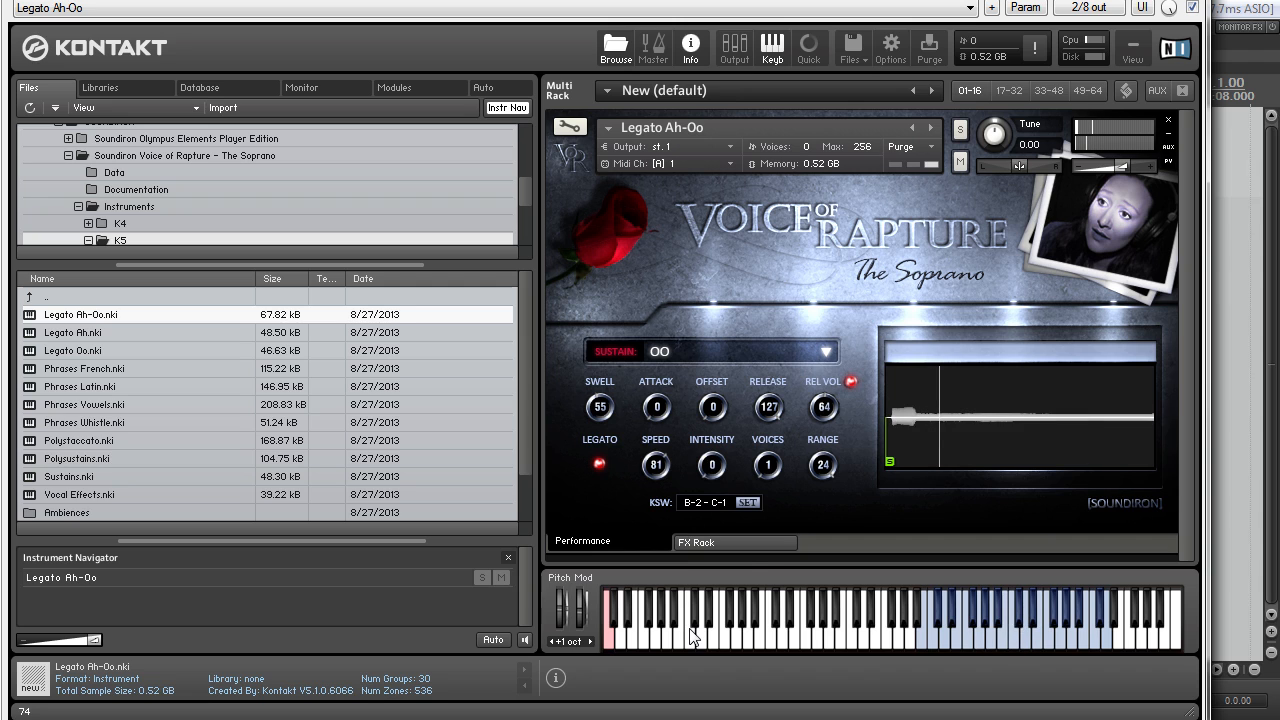
pyautogui.moveTo(712, 466); pyautogui.dragTo(740, 320)
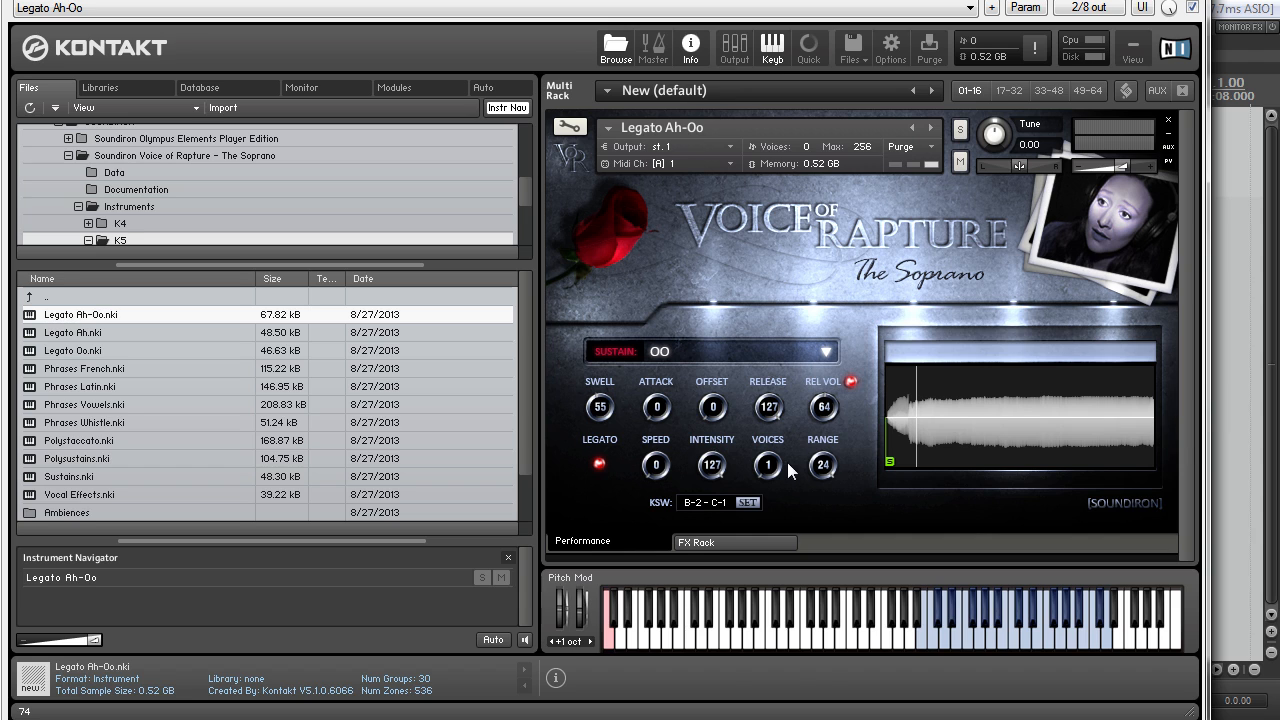
# - Try the legato with Voices at 2 and Range at 11, and restore Range to 24 and Voices to 1
pyautogui.moveTo(767, 467); pyautogui.dragTo(808, 510)
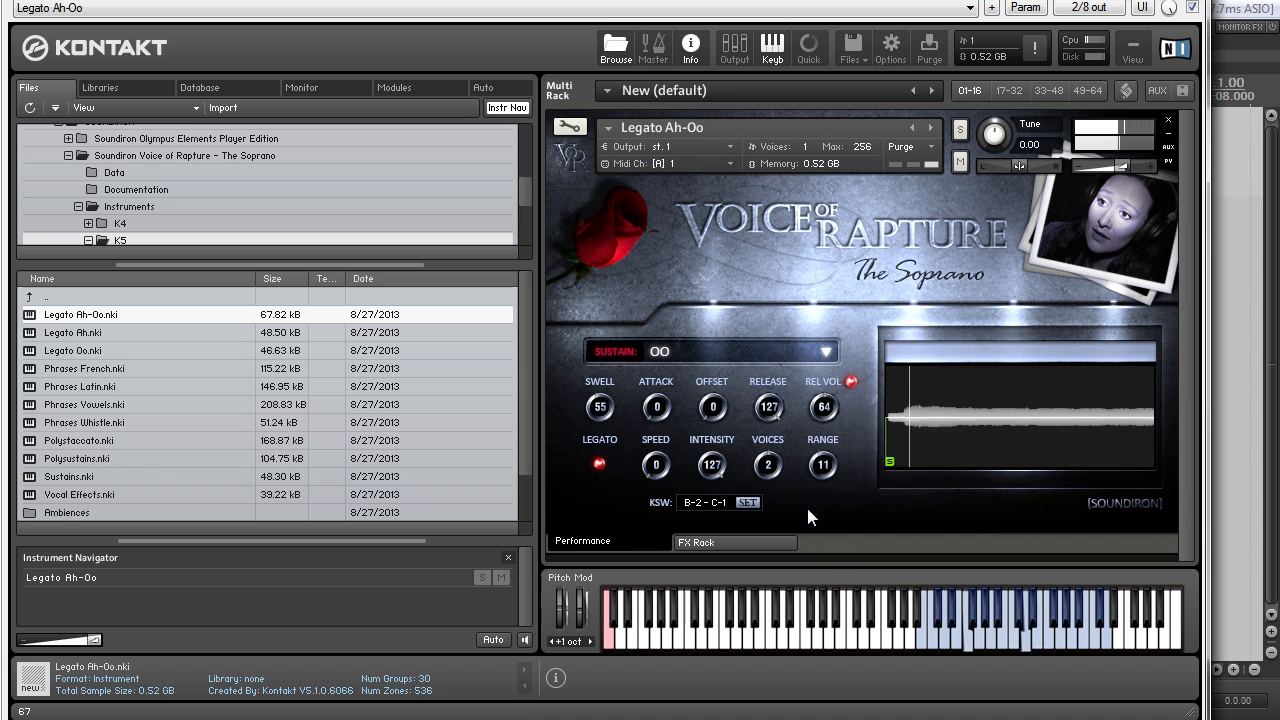
pyautogui.moveTo(826, 470); pyautogui.dragTo(857, 400)
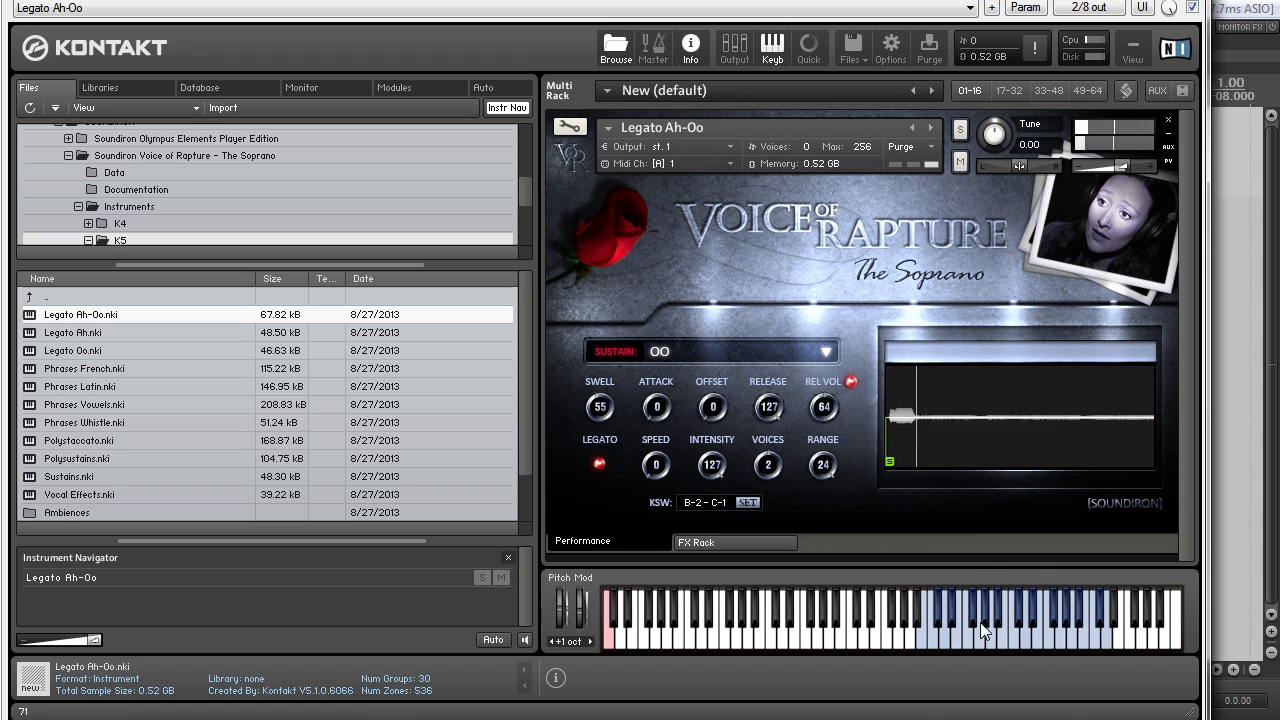
pyautogui.moveTo(768, 466); pyautogui.dragTo(768, 558)
# - Move the keyswitch range to C2 - C#2 and shift the on-screen keyboard to +2 octaves
pyautogui.click(549, 641)
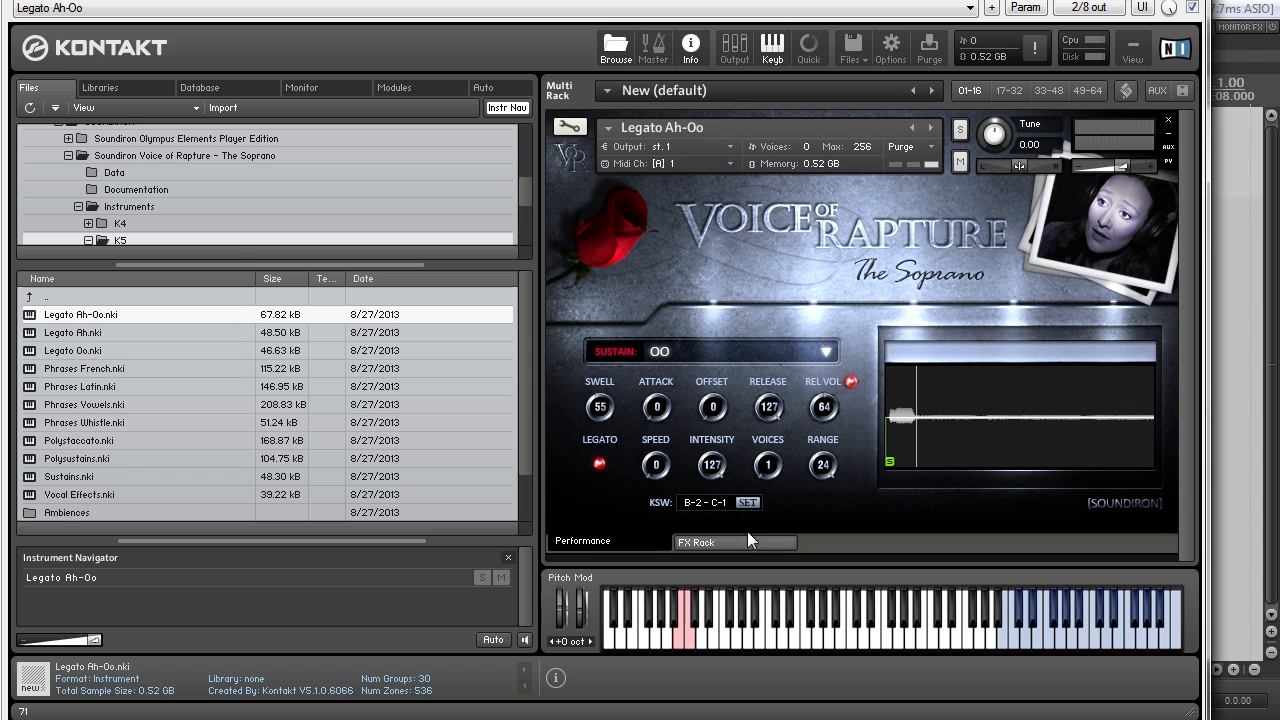
pyautogui.click(747, 503)
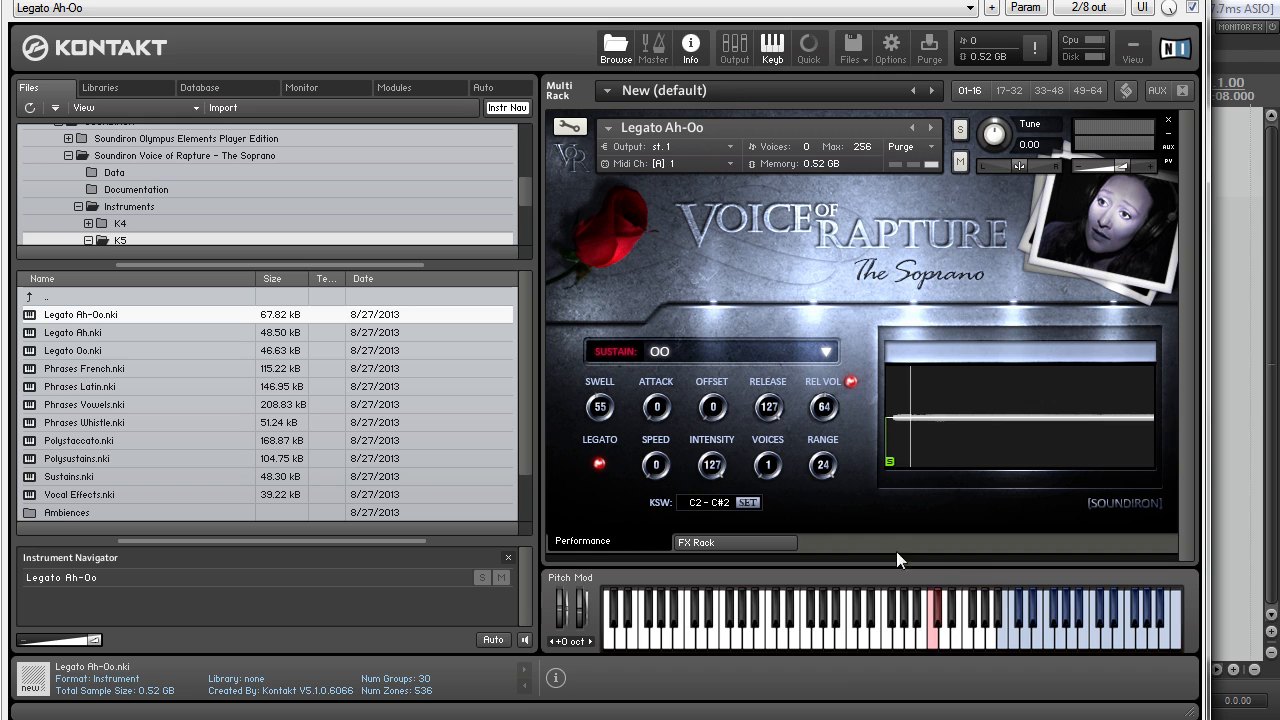
pyautogui.click(590, 642)
pyautogui.click(590, 642)
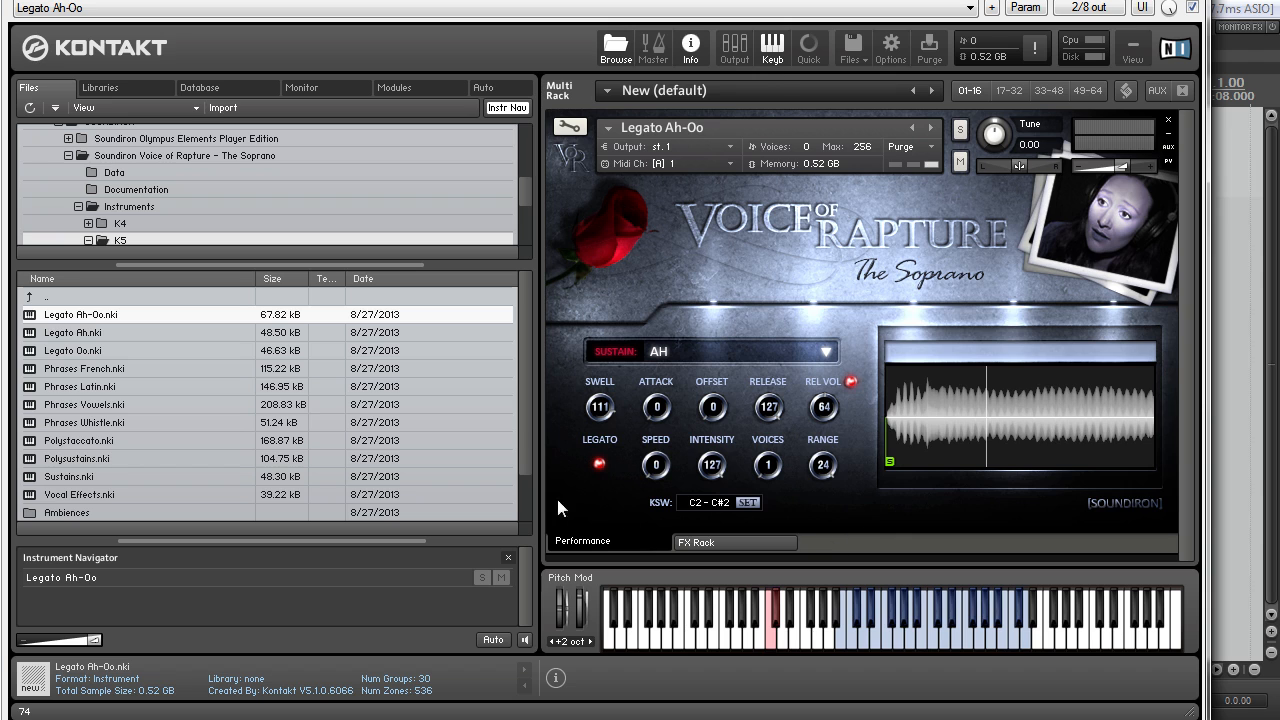
# - View the effects rack, browse the reverb's room list keeping Garage 2, and return to the performance controls
pyautogui.click(715, 541)
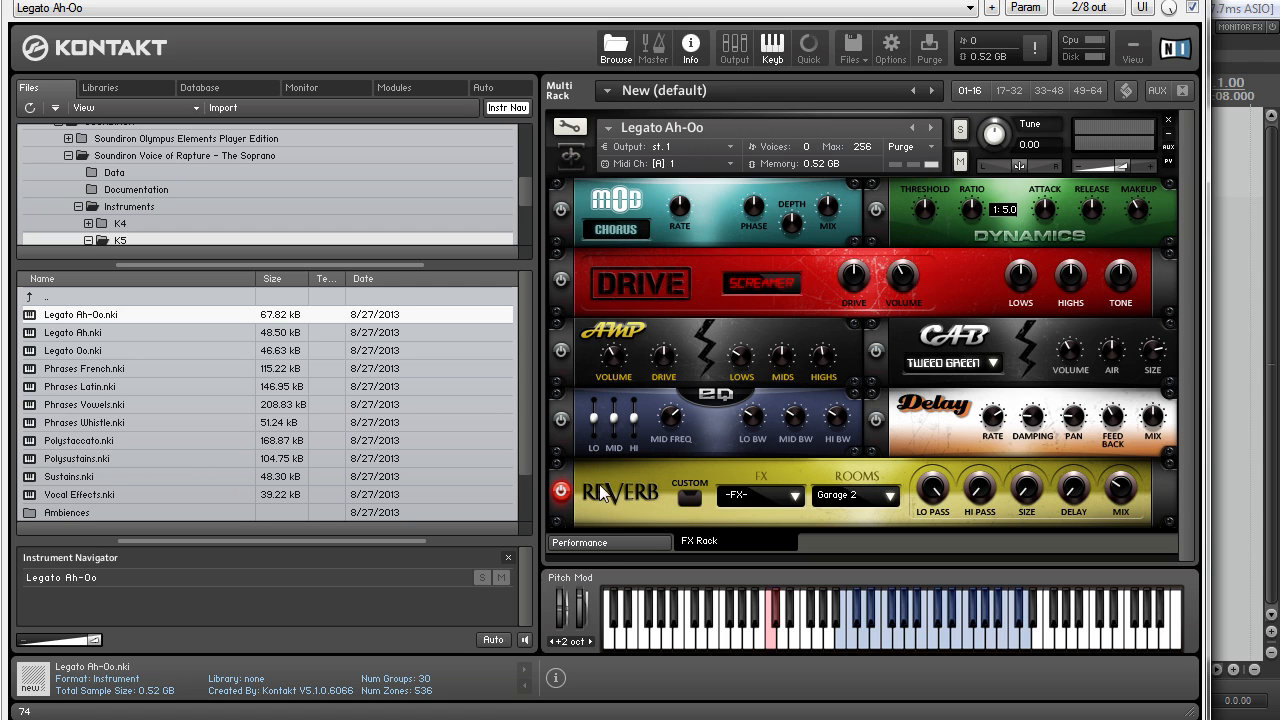
pyautogui.click(889, 495)
pyautogui.scroll(2, 880, 520)
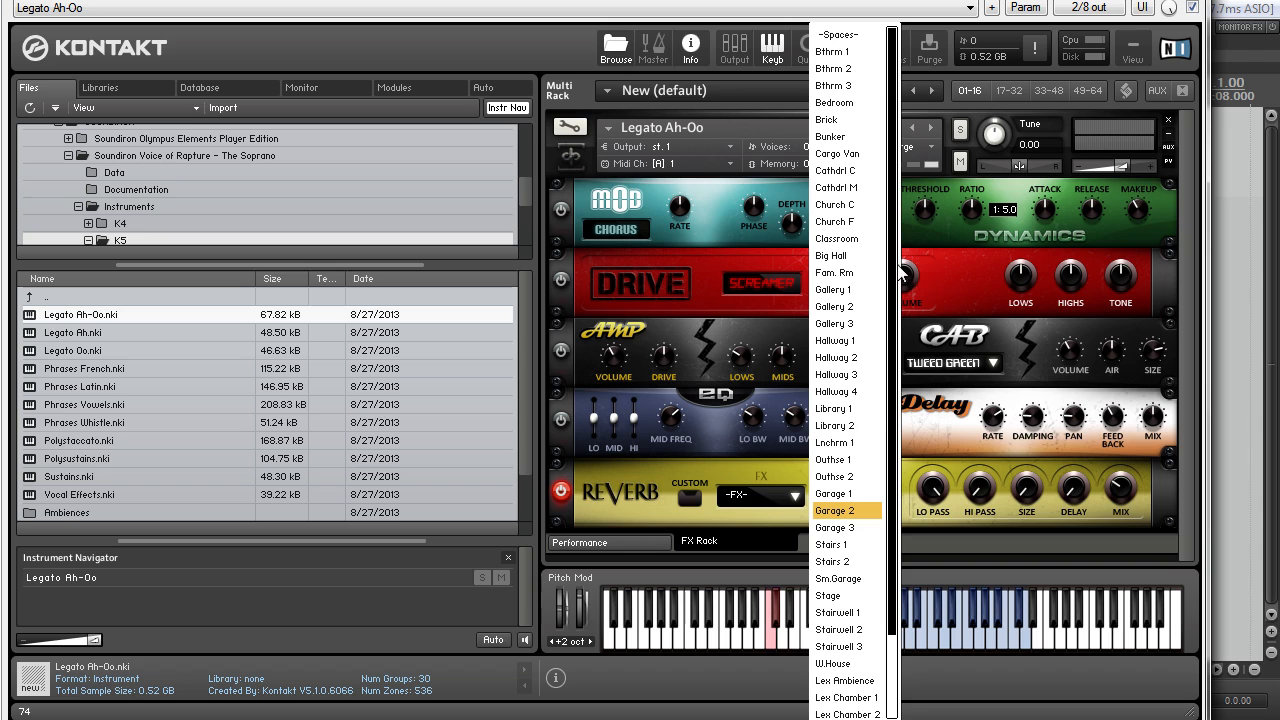
pyautogui.scroll(-2, 900, 275)
pyautogui.scroll(2, 900, 574)
pyautogui.click(835, 510)
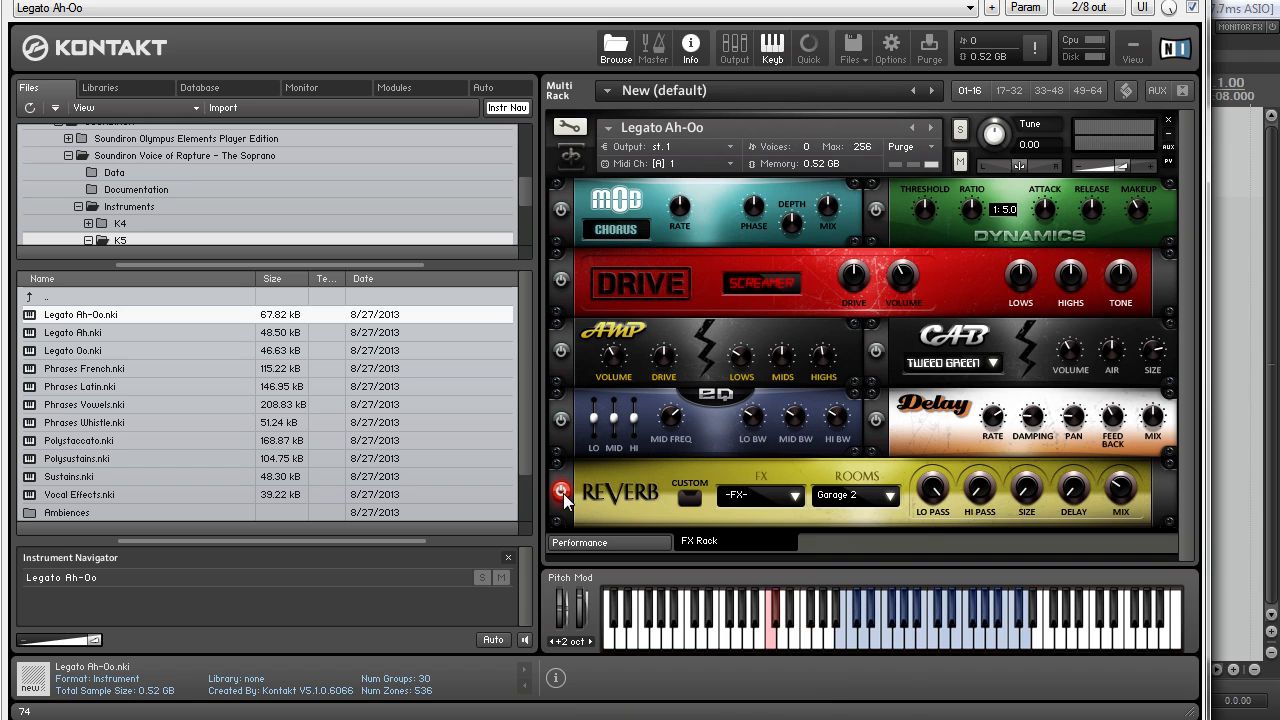
pyautogui.click(600, 542)
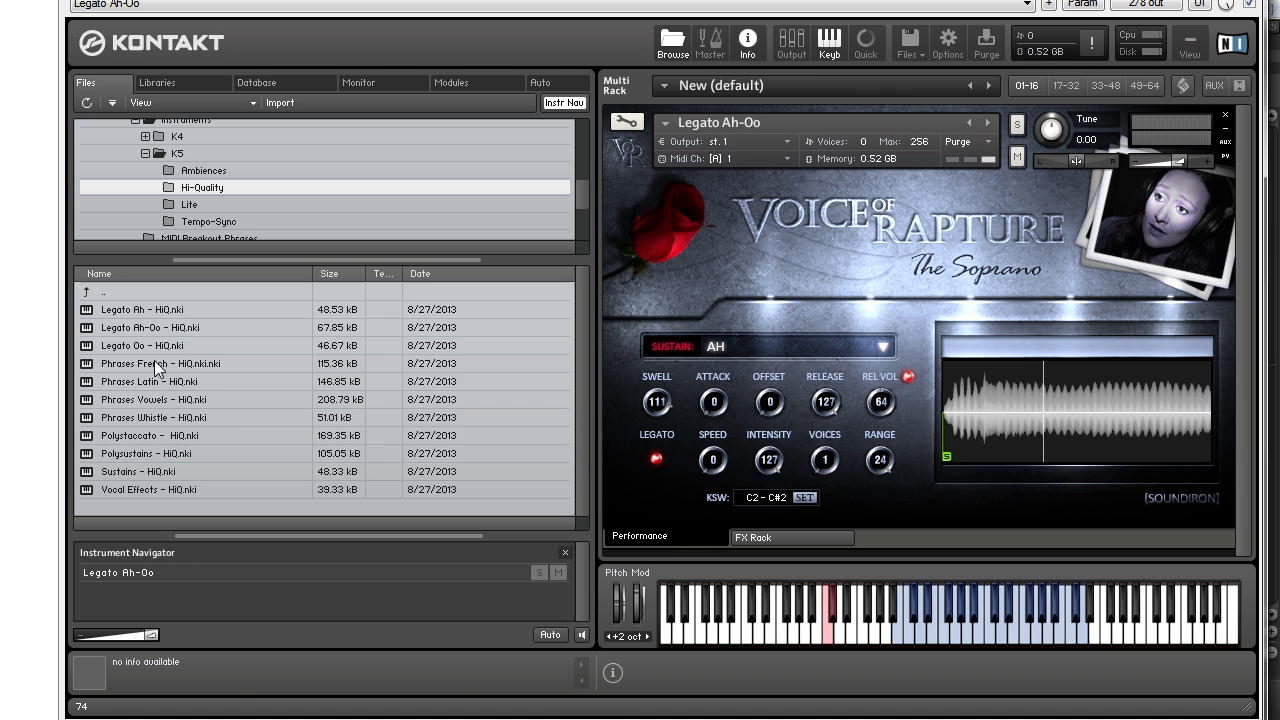
# - Load the Phrases French - HiQ instrument from the Hi-Quality folder and select the B (French) key
pyautogui.moveTo(130, 367); pyautogui.dragTo(746, 259)
pyautogui.click(658, 428)
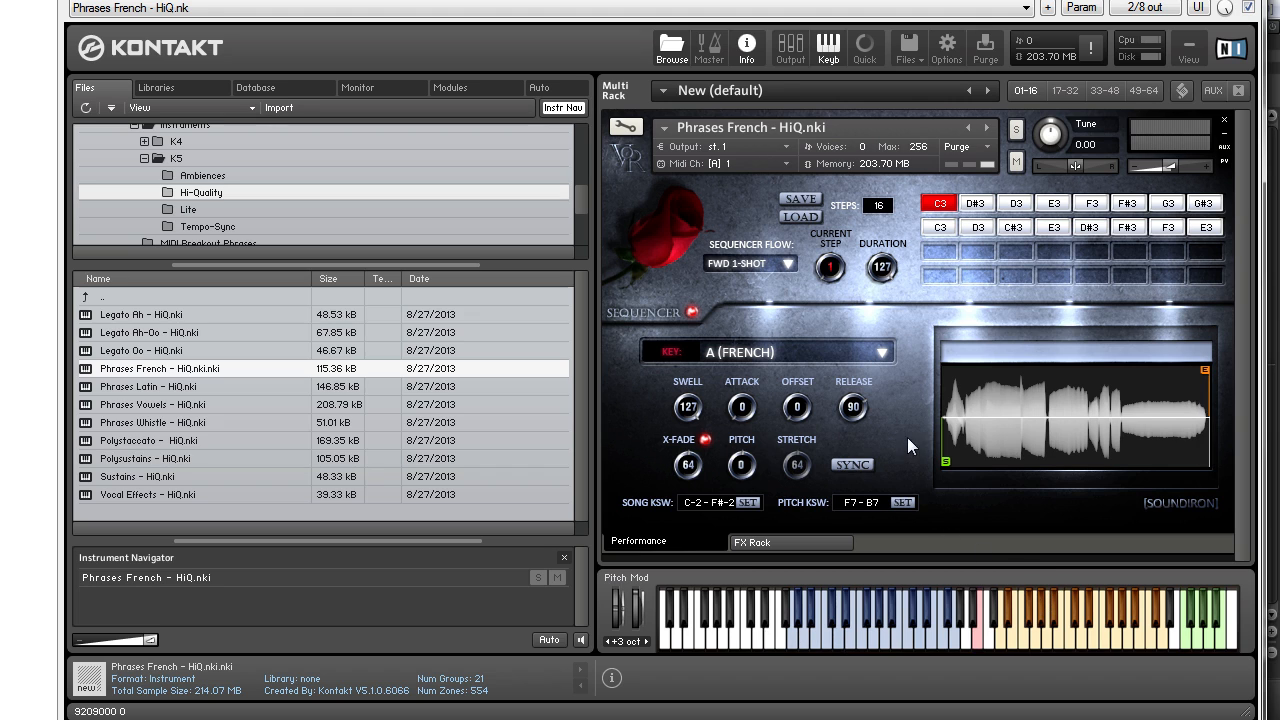
pyautogui.click(882, 352)
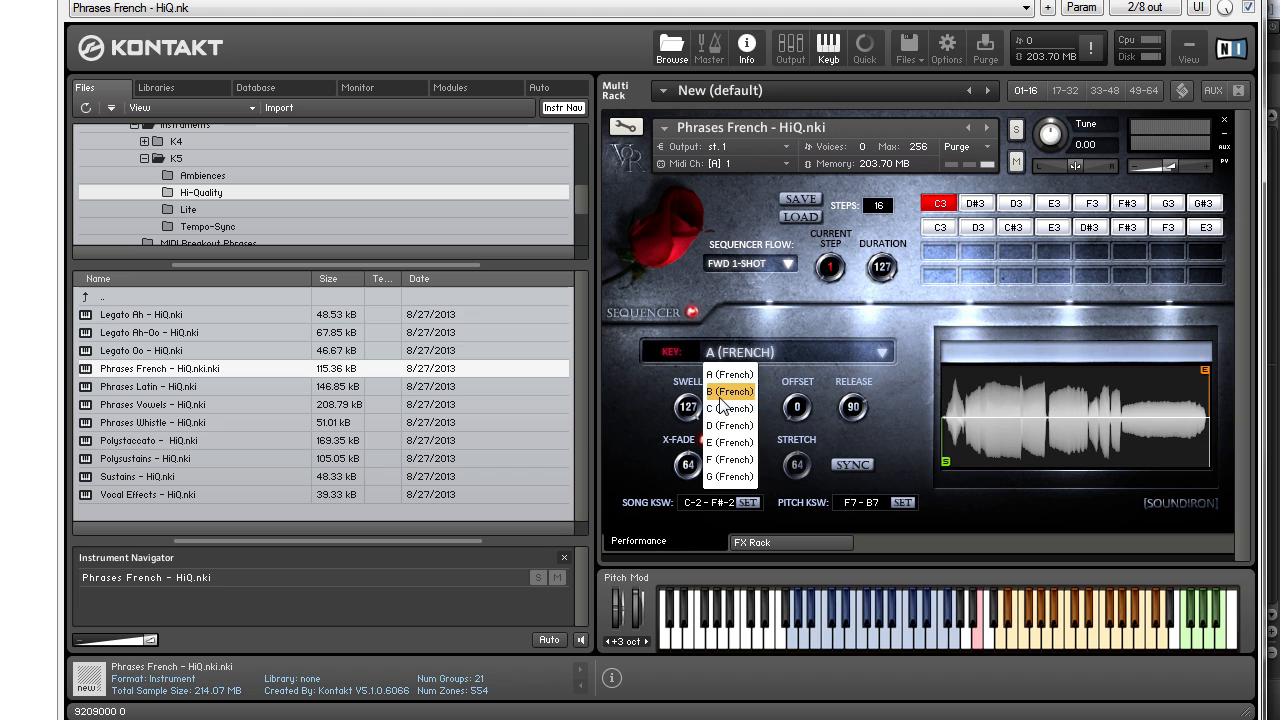
pyautogui.click(730, 400)
# - Audition French phrases with the sample start offset at 29, 32 and 21, and restore the offset to 0
pyautogui.click(792, 640)
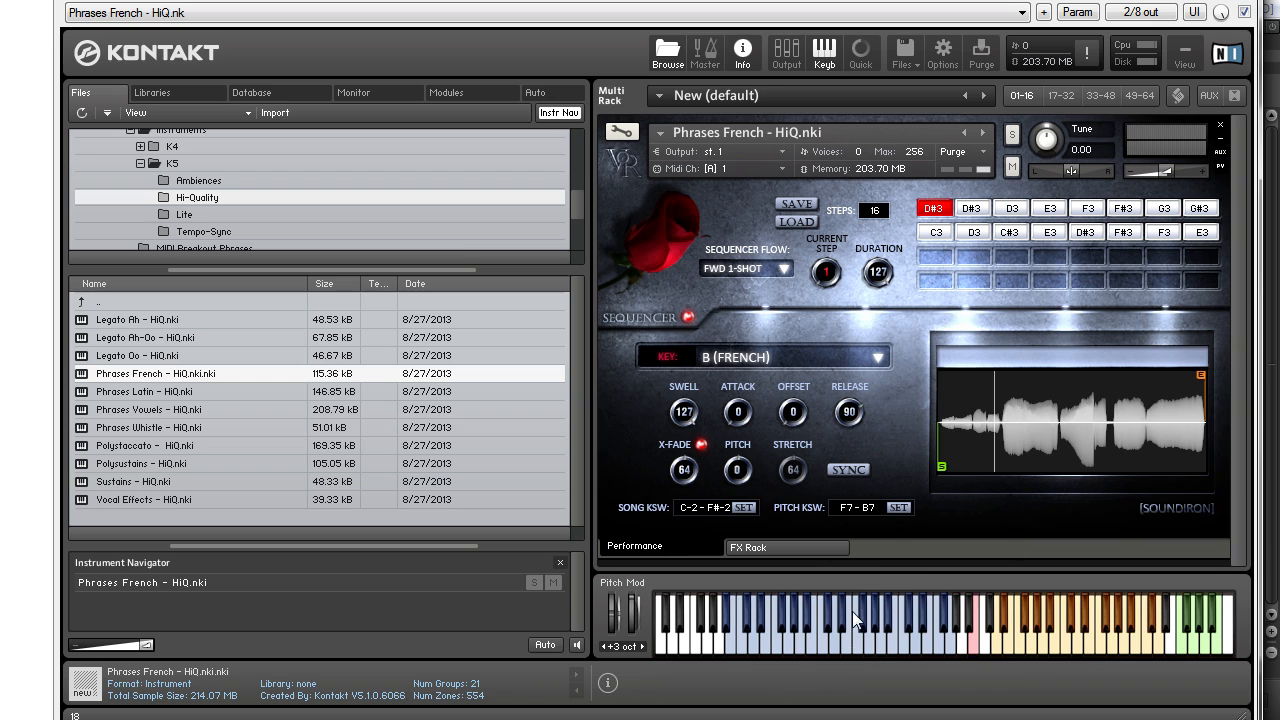
pyautogui.click(859, 638)
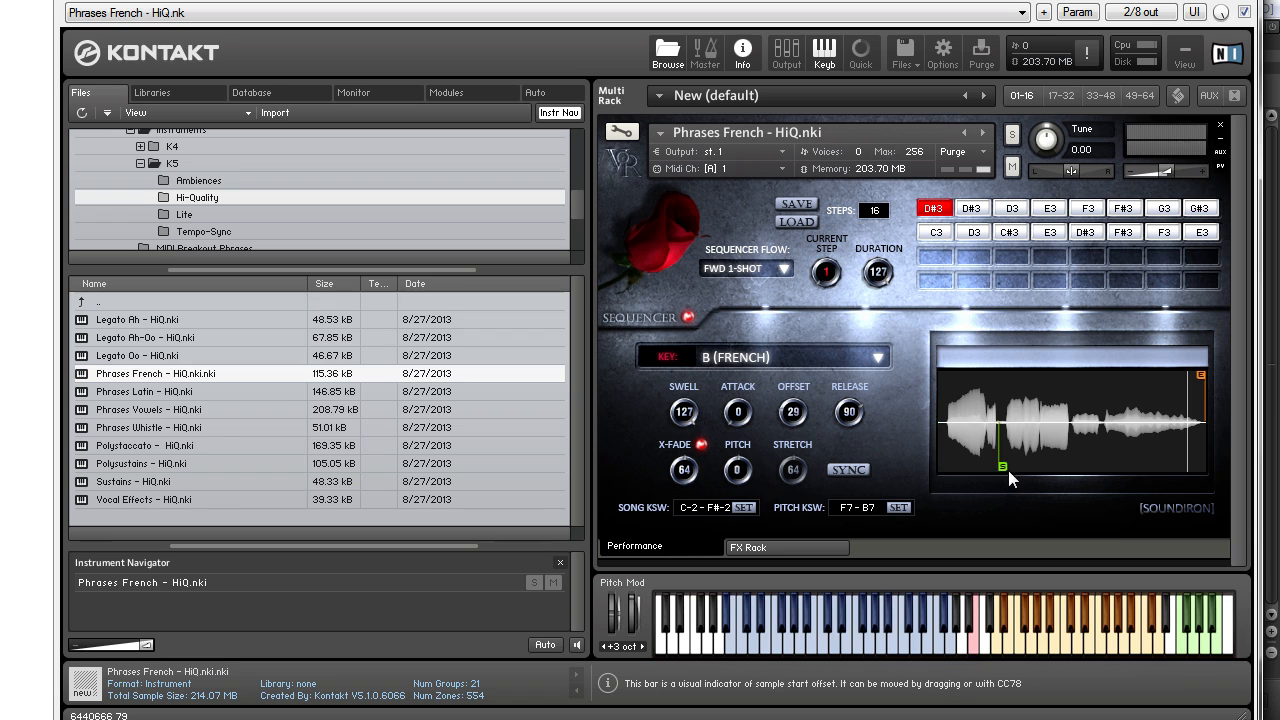
pyautogui.moveTo(941, 466); pyautogui.dragTo(1011, 476)
pyautogui.click(1006, 470)
pyautogui.moveTo(1000, 464)
pyautogui.mouseDown()
pyautogui.moveTo(1010, 478)
pyautogui.moveTo(964, 468)
pyautogui.moveTo(1008, 475)
pyautogui.mouseUp()
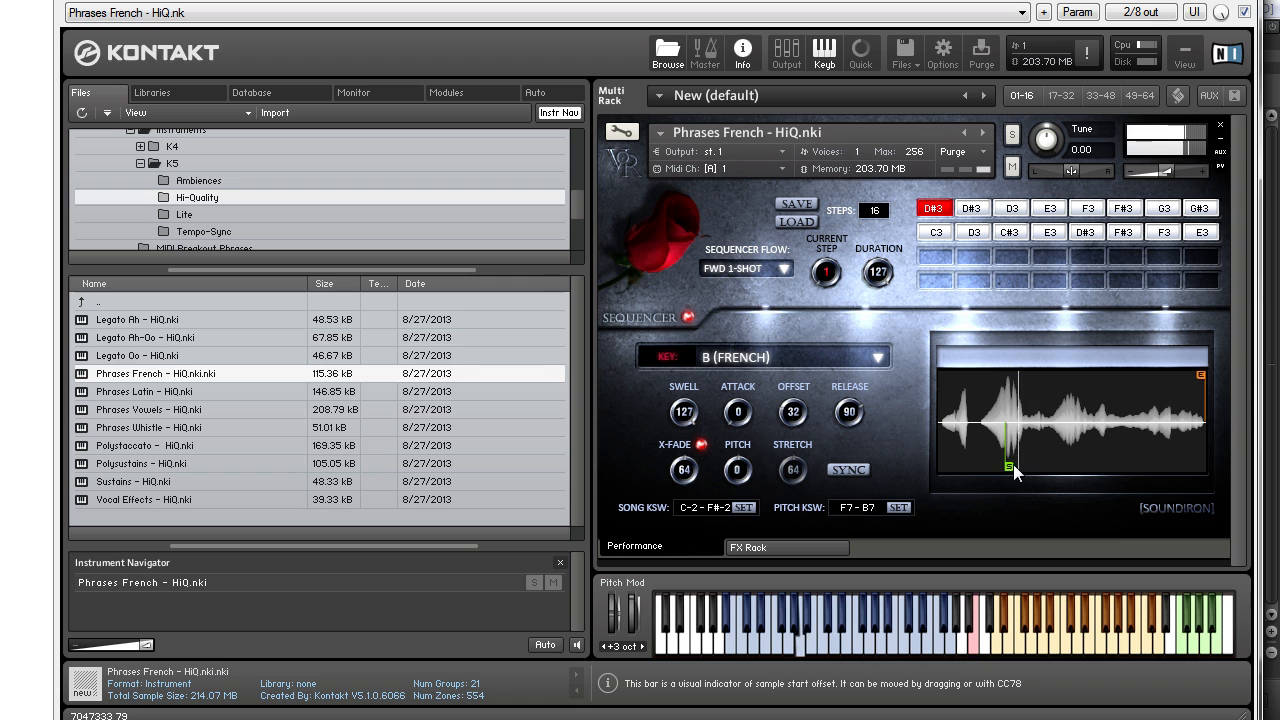
pyautogui.moveTo(1013, 464); pyautogui.dragTo(989, 461)
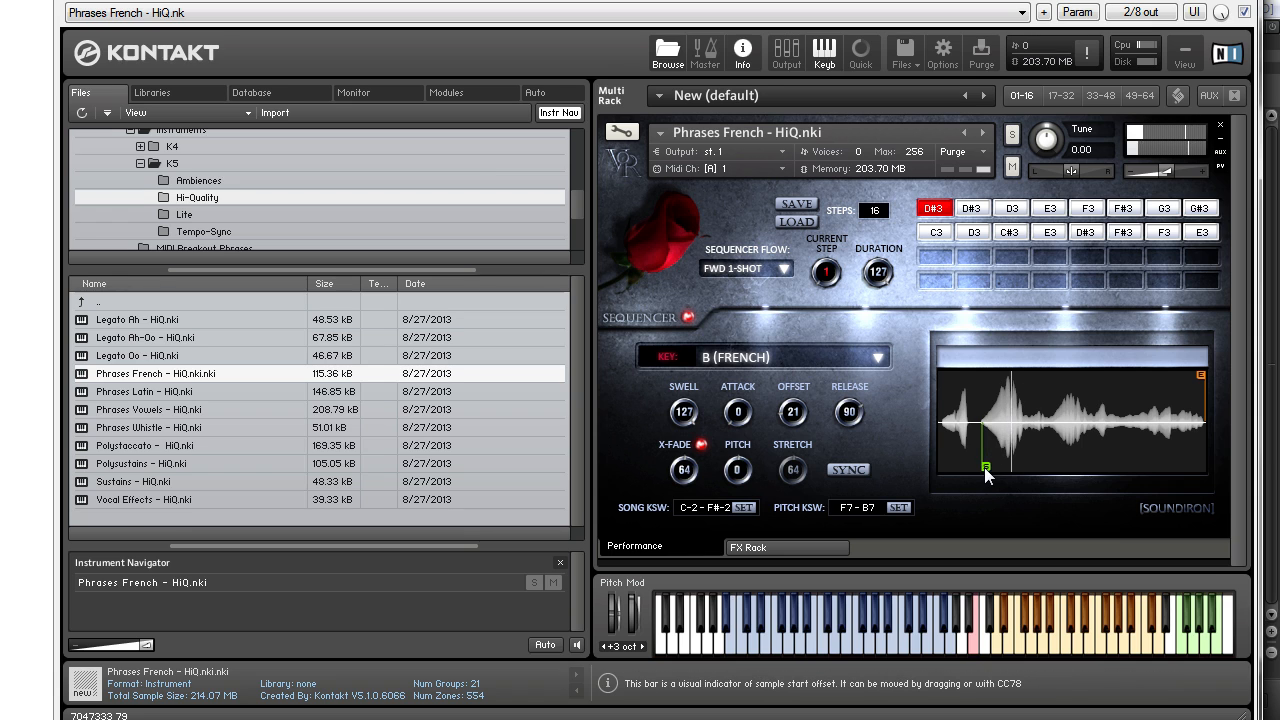
pyautogui.moveTo(985, 470); pyautogui.dragTo(941, 468)
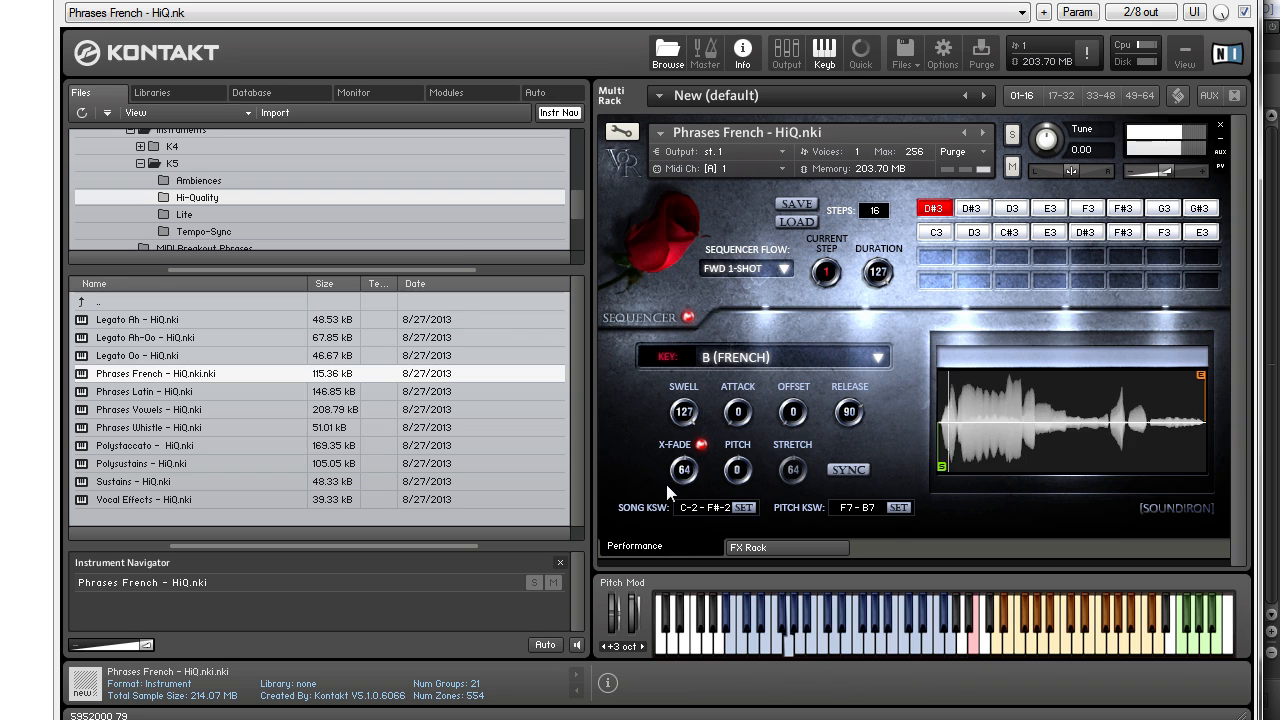
# - Try an offset of 34 with X-Fade at 0 and with X-Fade re-enabled at 64, and restore the offset to 0
pyautogui.moveTo(666, 485); pyautogui.dragTo(651, 573)
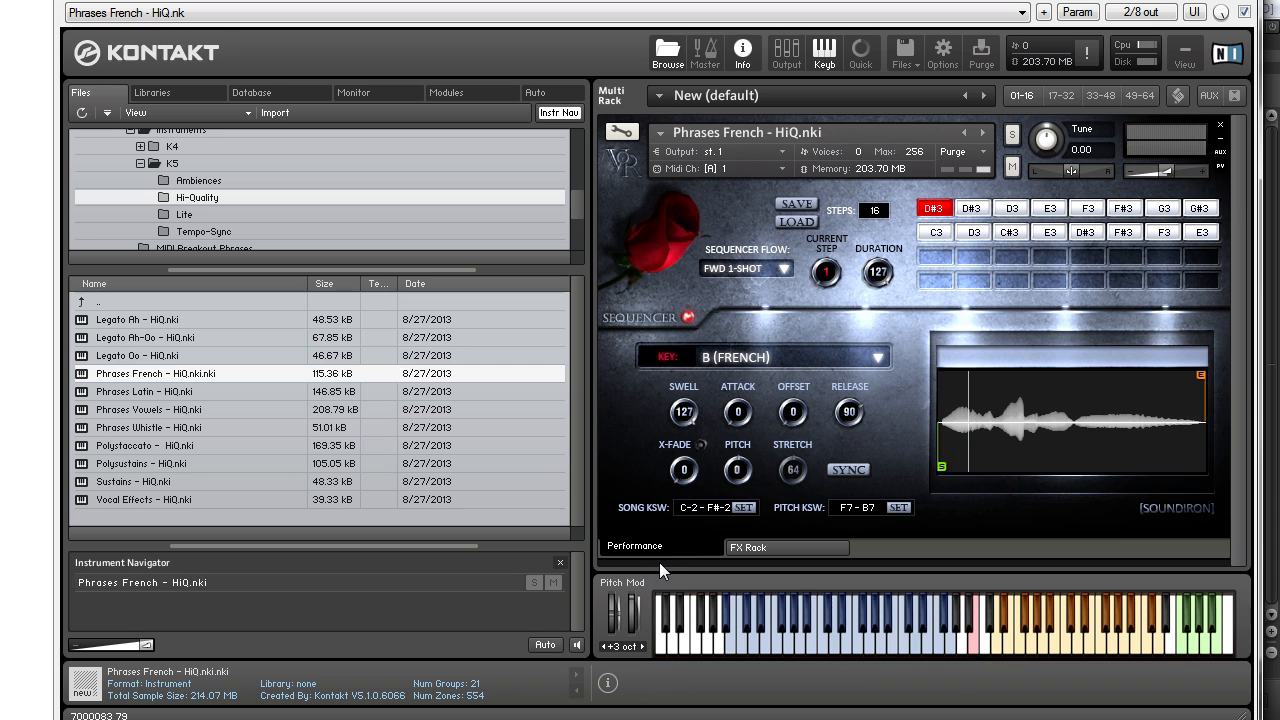
pyautogui.moveTo(941, 466); pyautogui.dragTo(1017, 467)
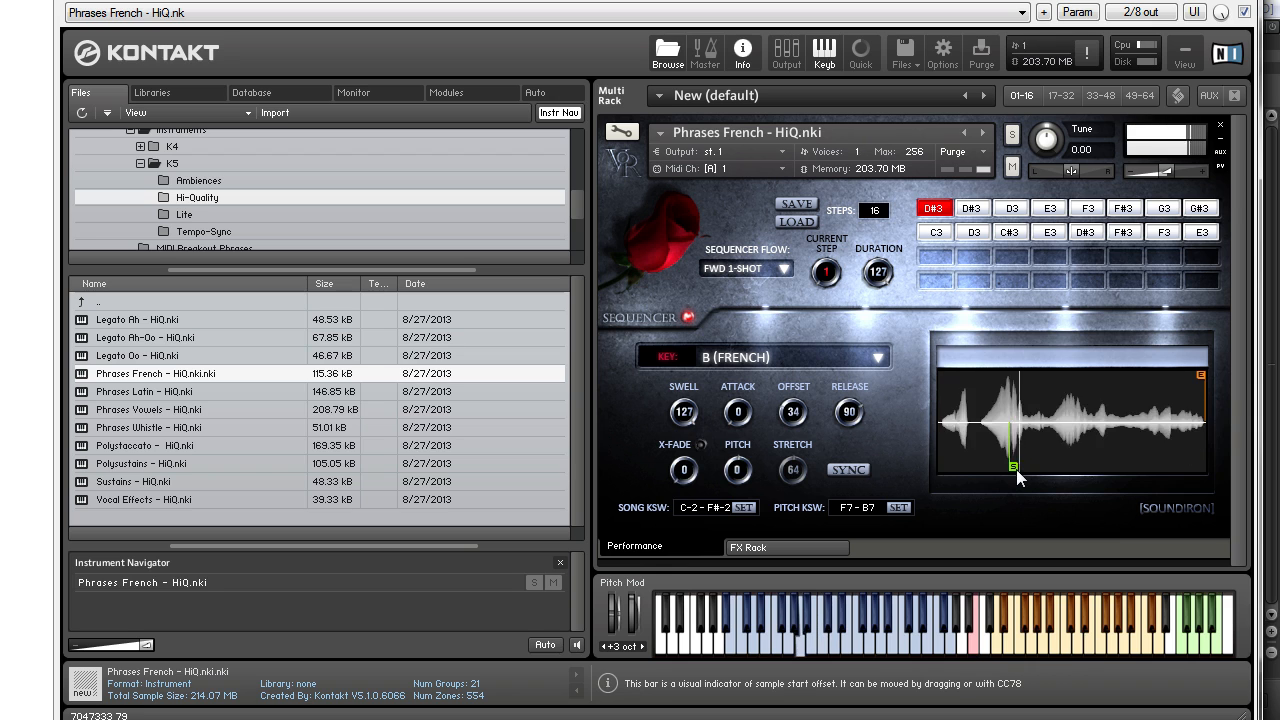
pyautogui.click(701, 445)
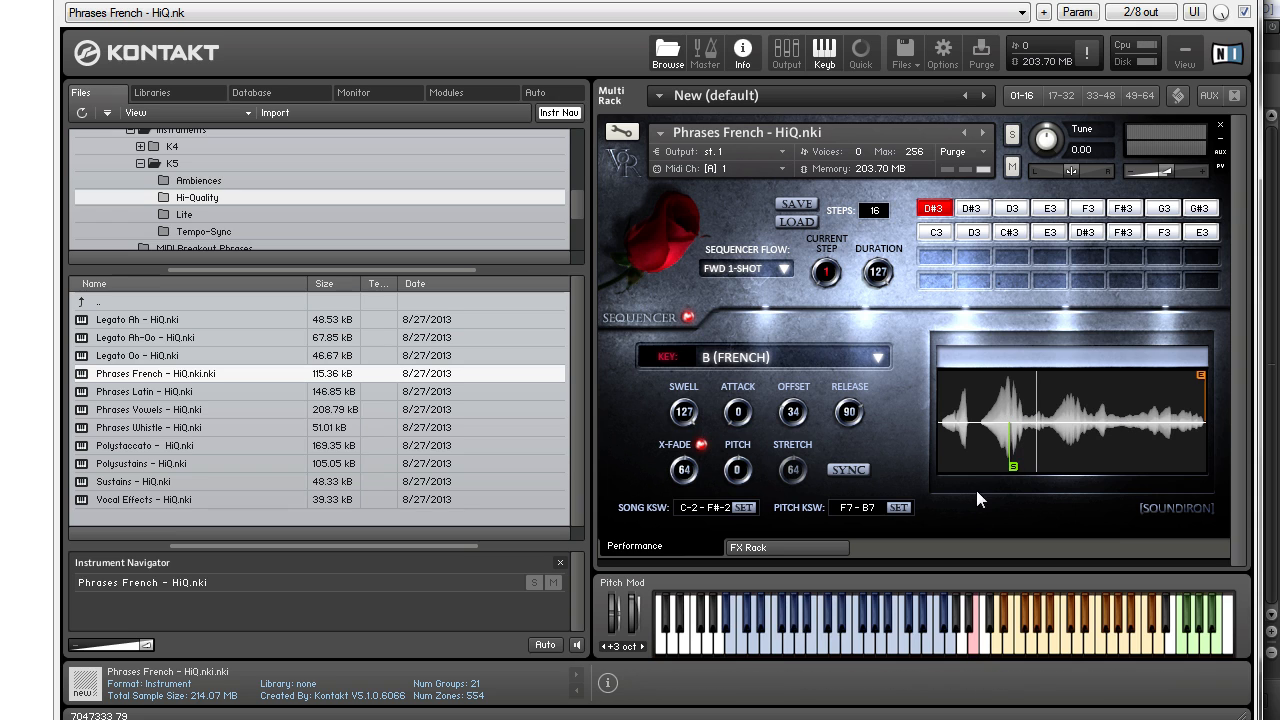
pyautogui.moveTo(1014, 466); pyautogui.dragTo(909, 470)
# - Try the Pitch knob and reset it to 0, switch phrase playback to Free, and try Stretch at 125 before restoring 64
pyautogui.moveTo(747, 466); pyautogui.dragTo(788, 504)
pyautogui.keyDown('ctrl'); pyautogui.click(749, 466); pyautogui.keyUp('ctrl')
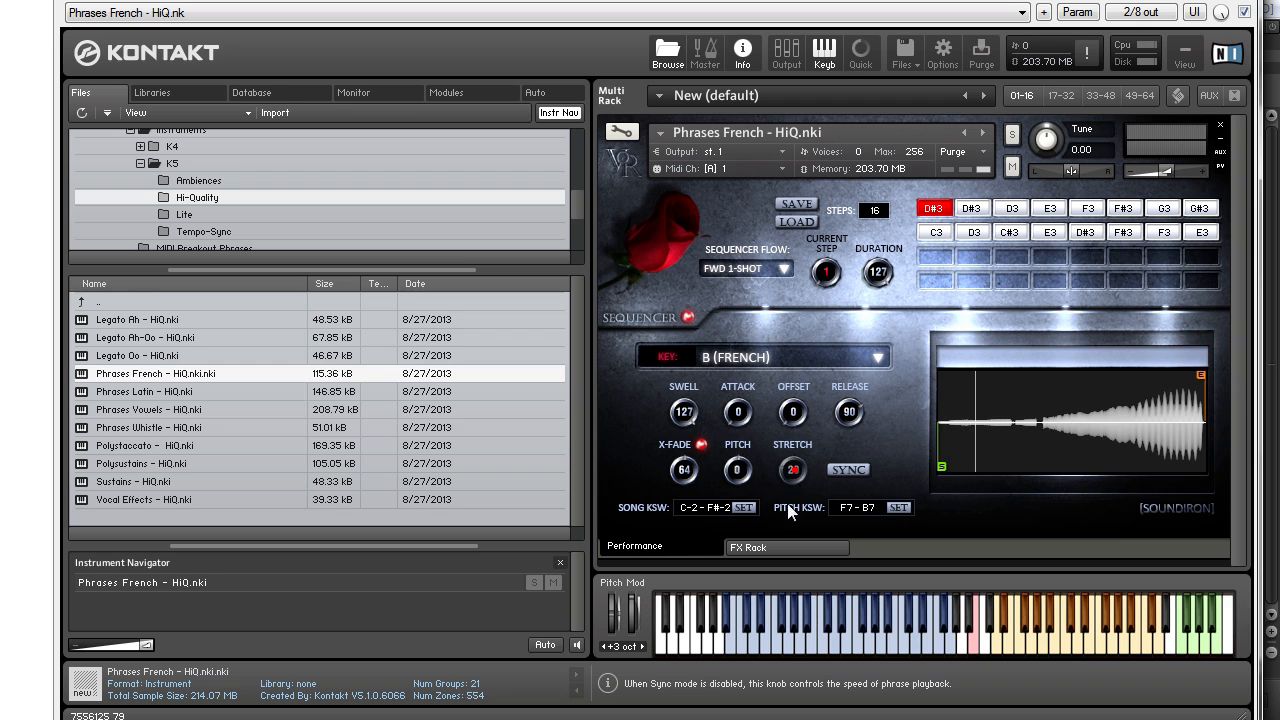
pyautogui.click(840, 467)
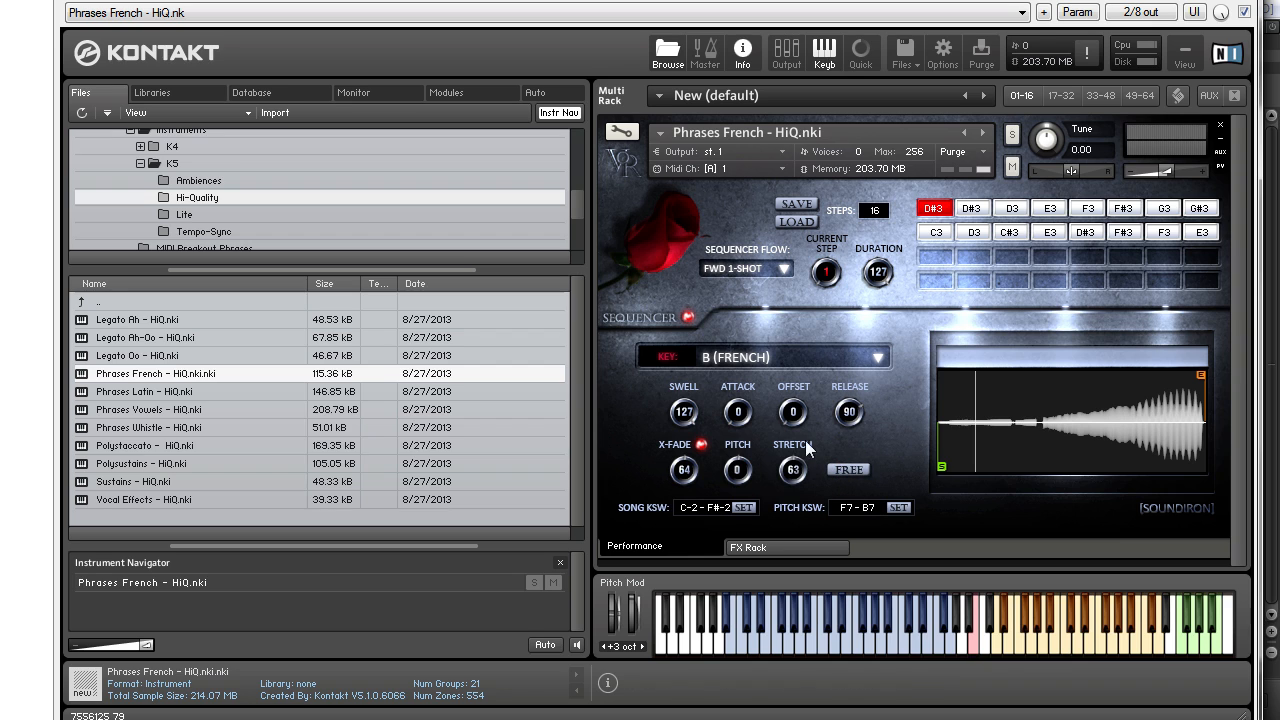
pyautogui.moveTo(799, 477); pyautogui.dragTo(804, 459)
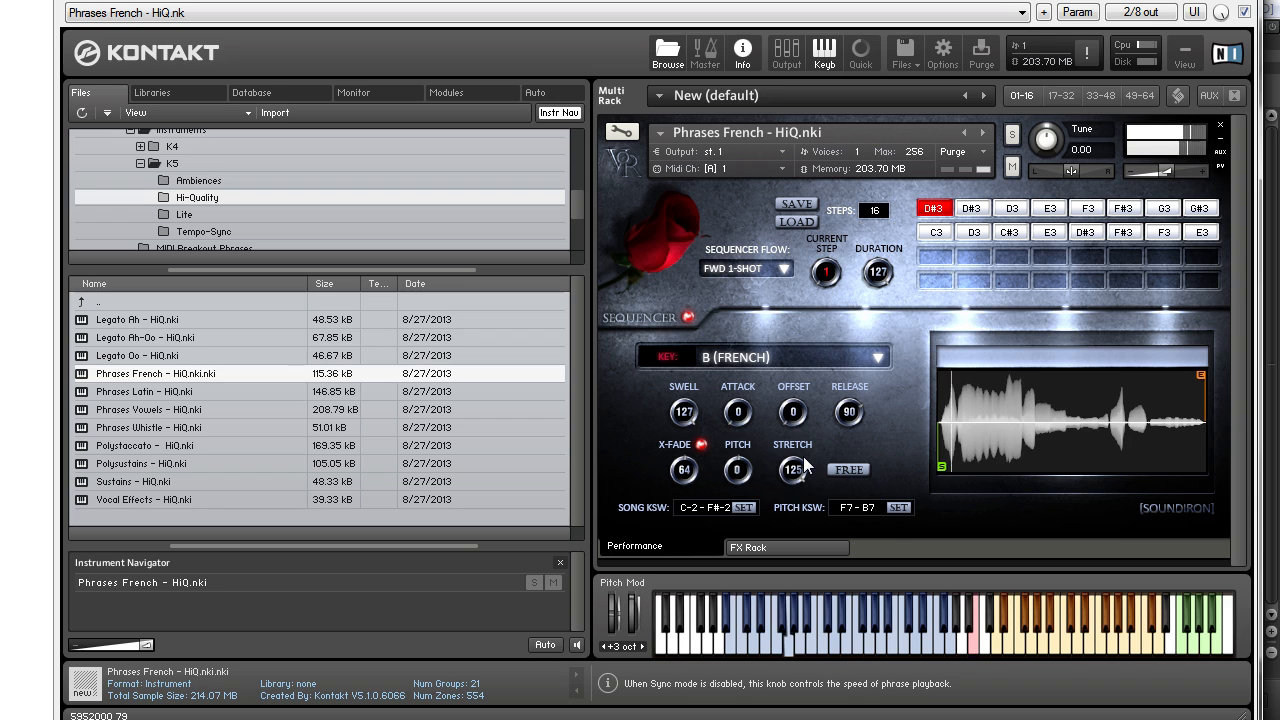
pyautogui.moveTo(797, 465)
pyautogui.mouseDown()
pyautogui.moveTo(784, 503)
pyautogui.moveTo(790, 474)
pyautogui.mouseUp()
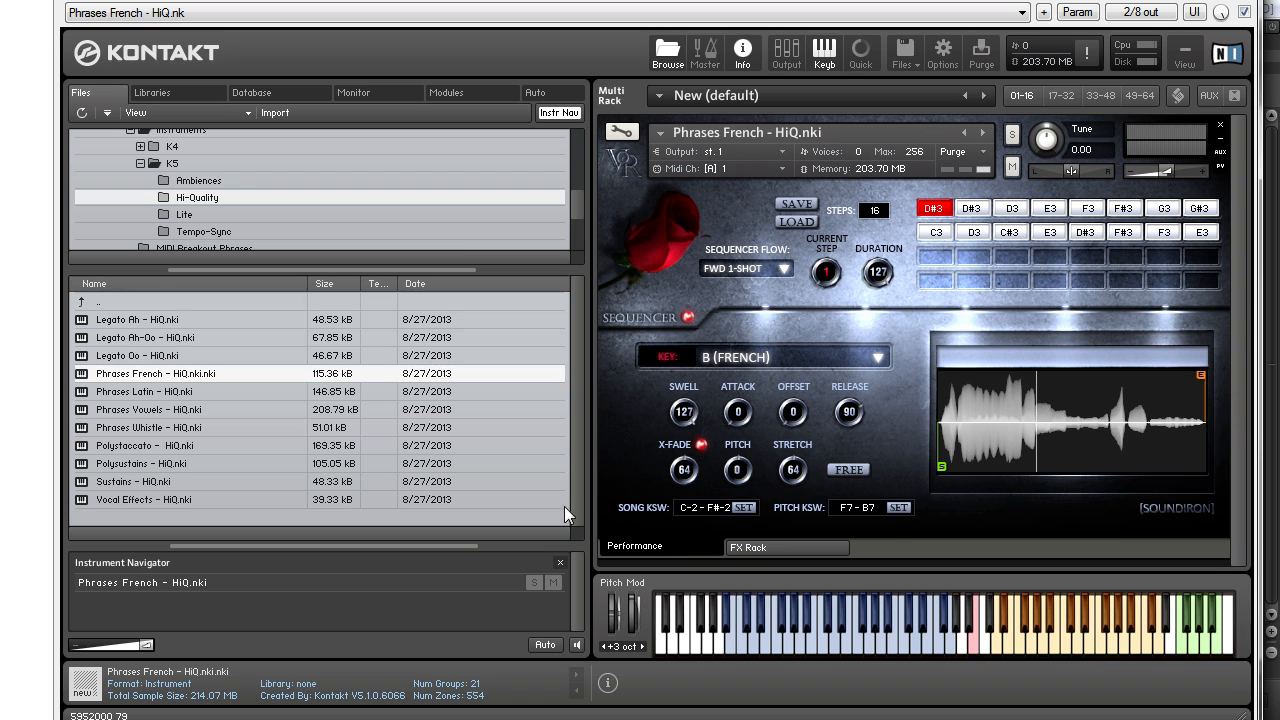
# - Load the Phrases Vowels - HiQ instrument and select the D (Vowel) key
pyautogui.click(132, 393)
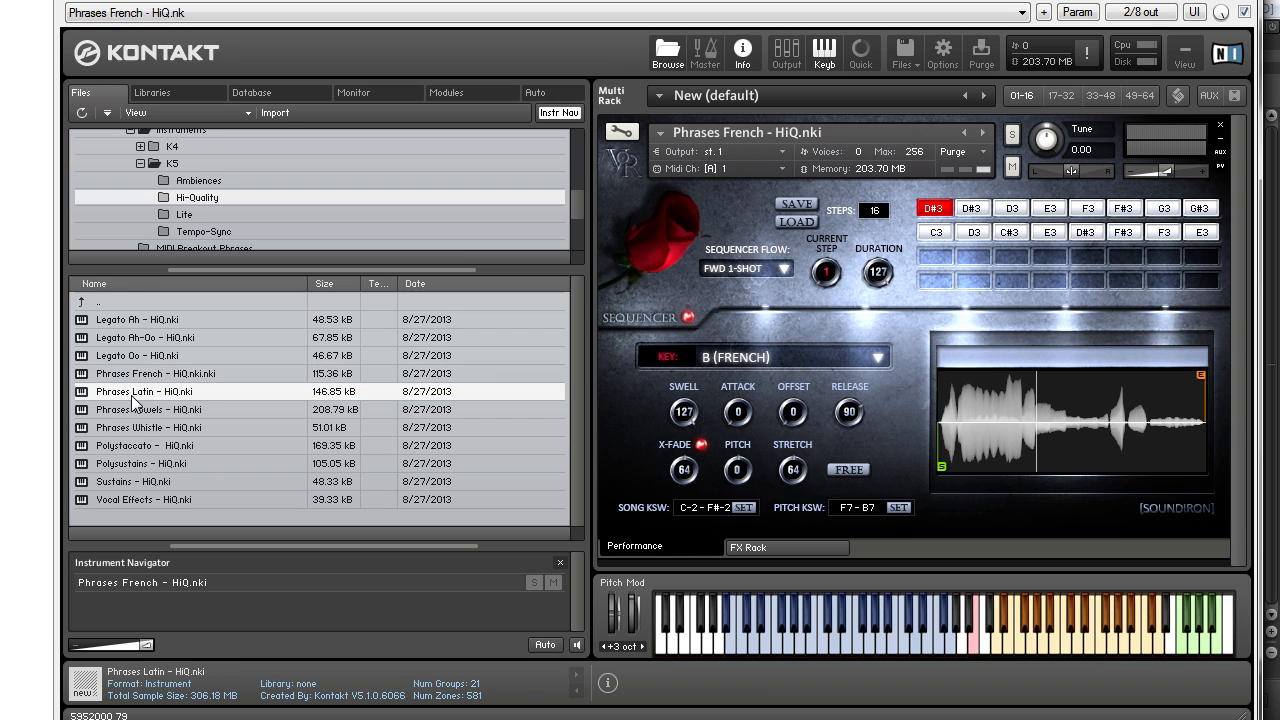
pyautogui.click(142, 411)
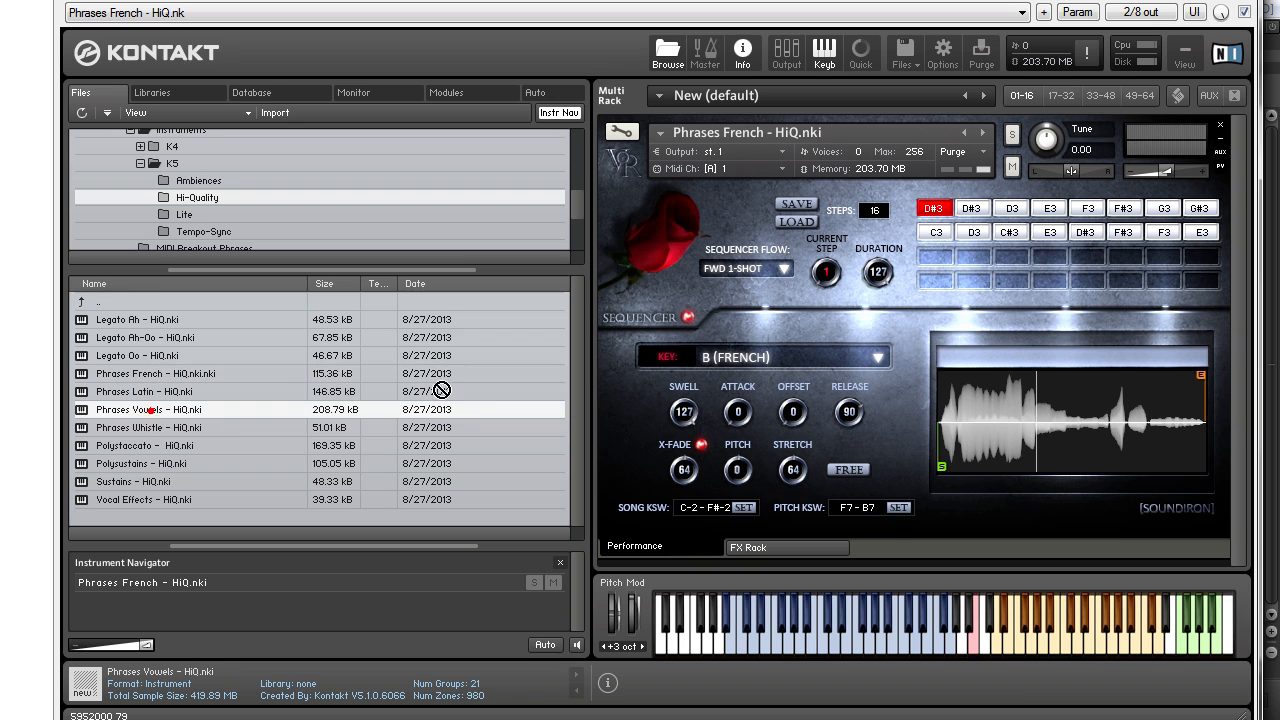
pyautogui.moveTo(781, 384); pyautogui.dragTo(781, 386)
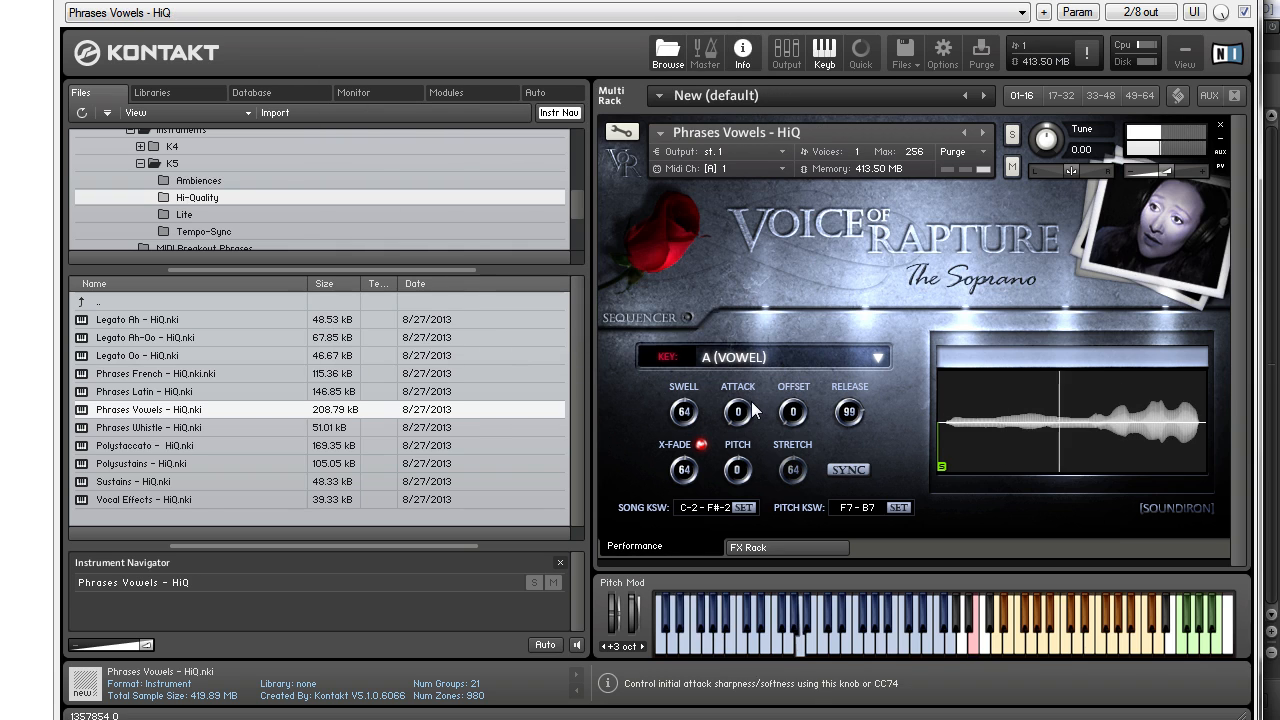
pyautogui.click(878, 357)
pyautogui.click(744, 430)
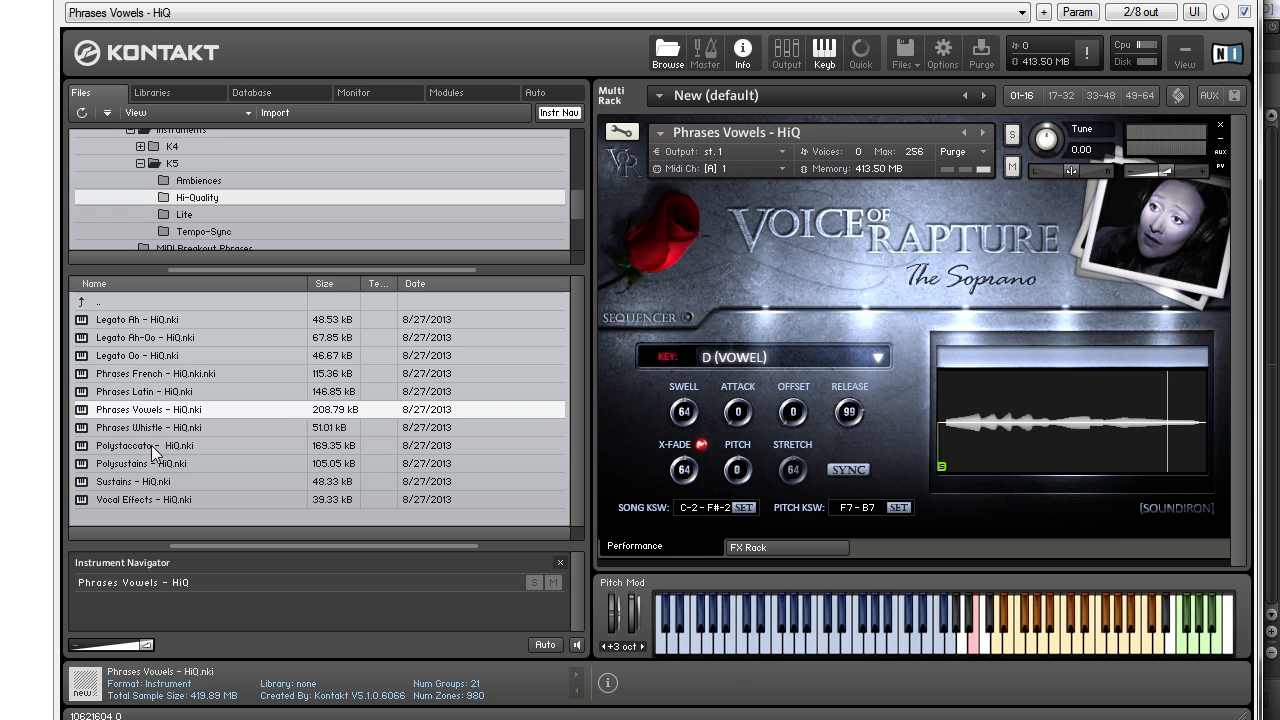
# - Load the Phrases Whistle - HiQ instrument to audition it, and replace it with Polystaccato - HiQ
pyautogui.press('Down')
pyautogui.moveTo(127, 432); pyautogui.dragTo(718, 405)
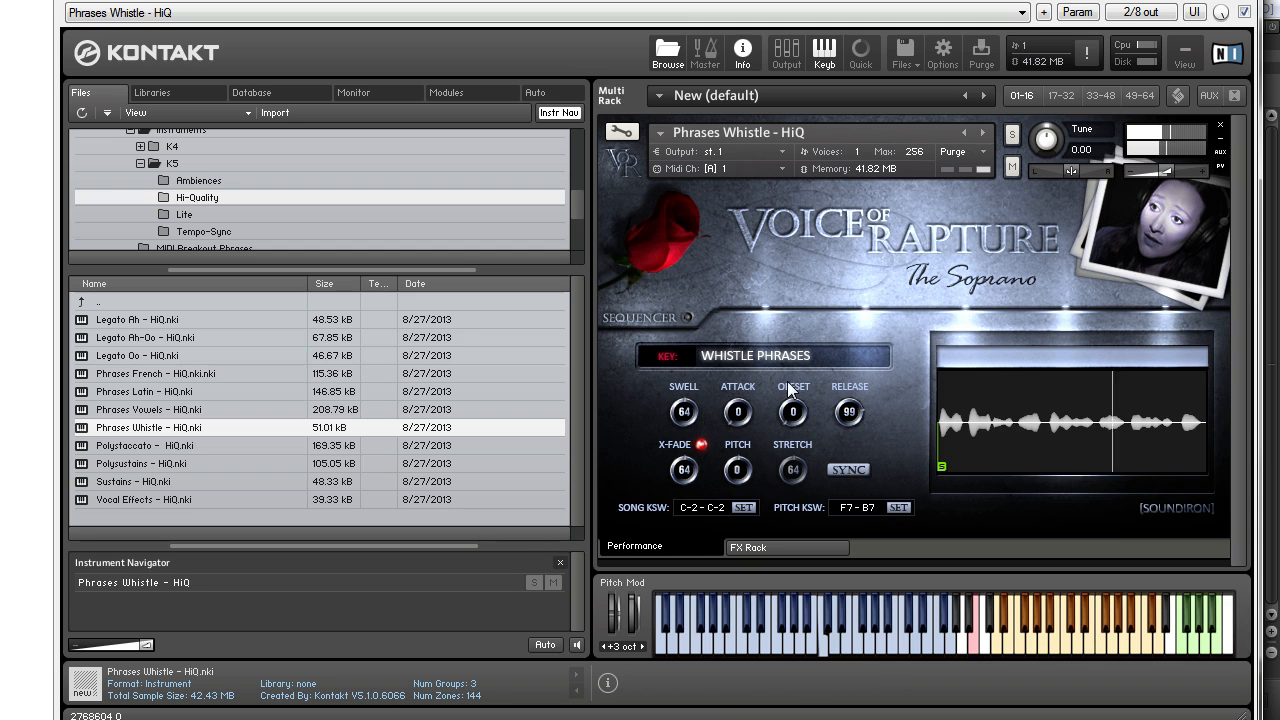
pyautogui.press('Down')
pyautogui.press('Return')
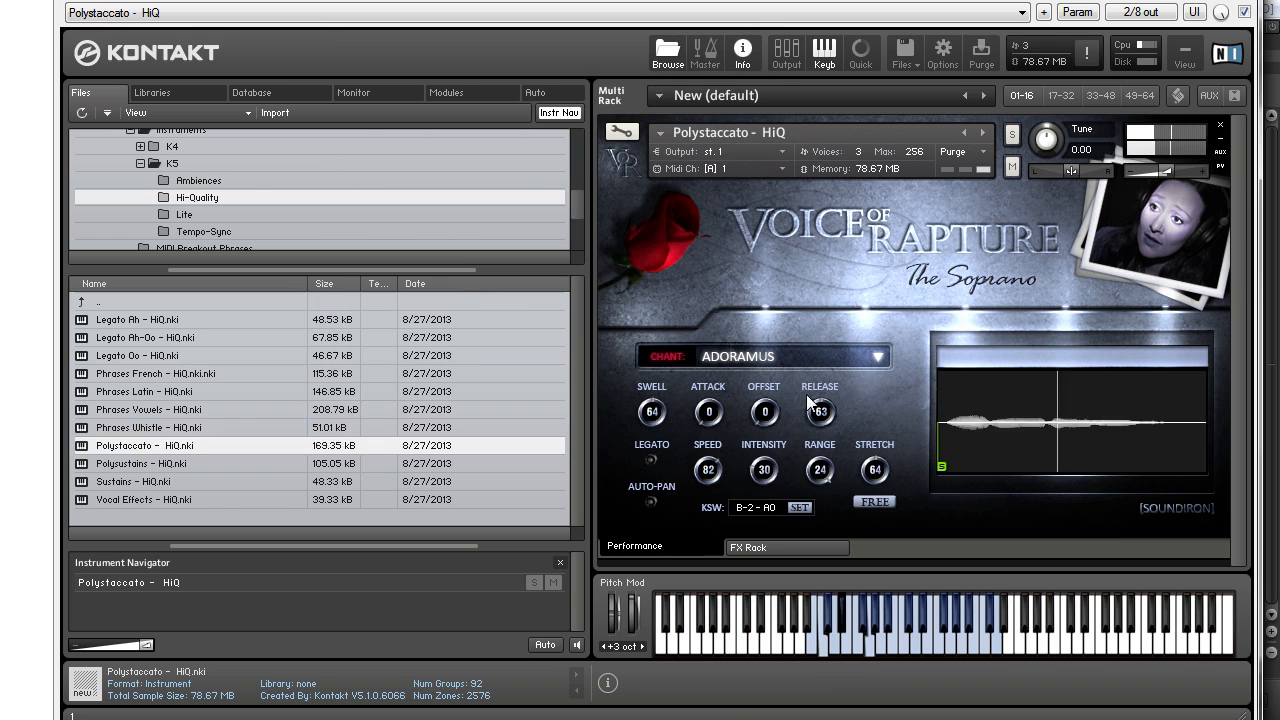
# - Select the Ex Crux chant, shift the on-screen keyboard to +1 octave, and change the chant to Mundi with the keyswitches
pyautogui.click(880, 356)
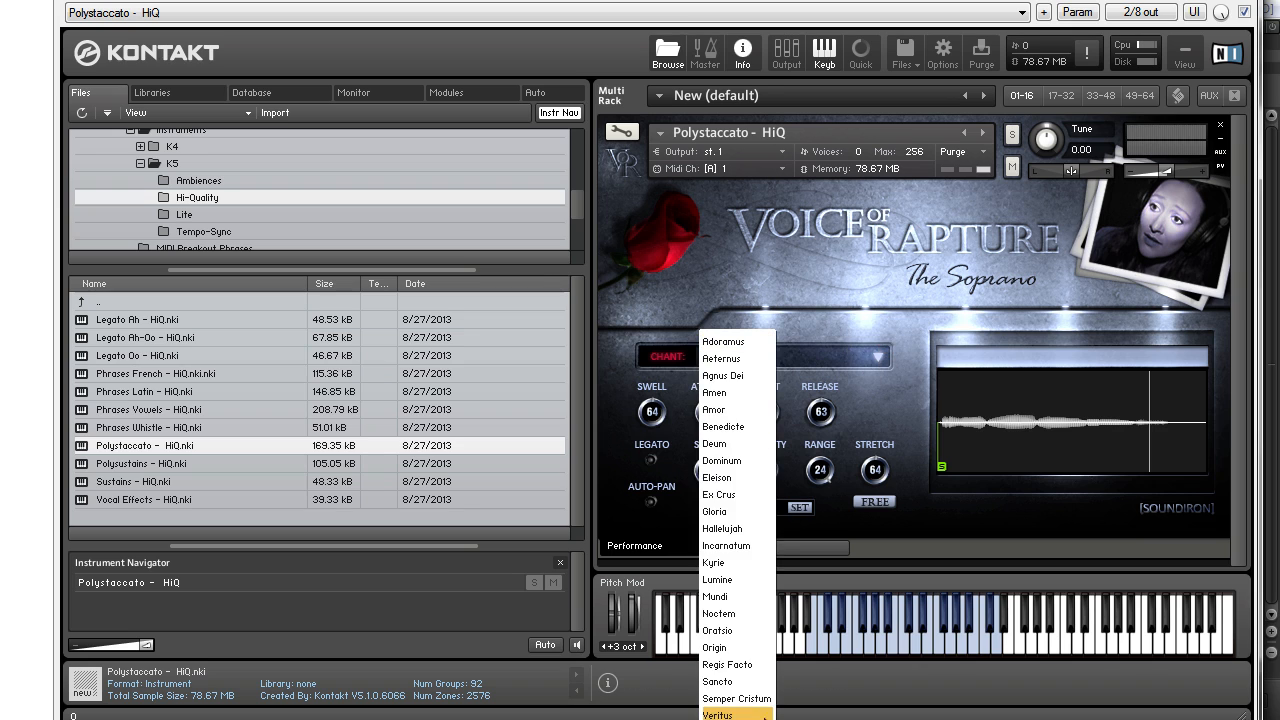
pyautogui.click(738, 495)
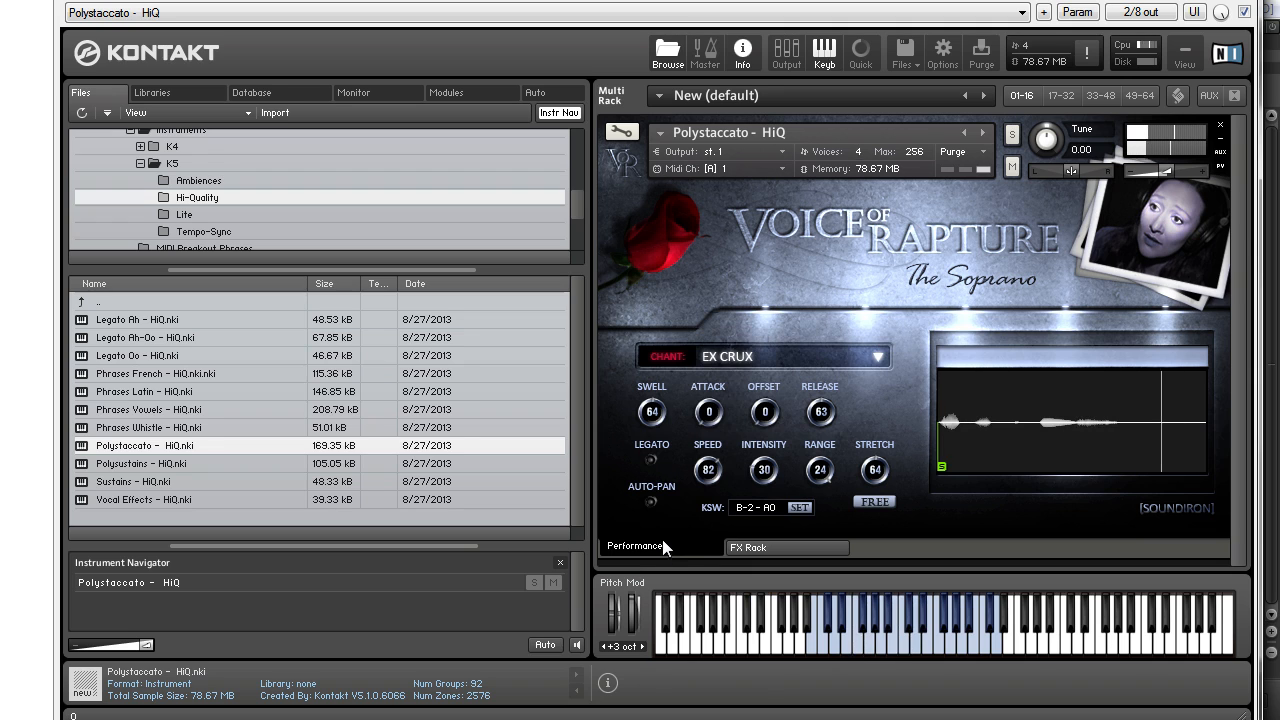
pyautogui.click(601, 647)
pyautogui.click(601, 647)
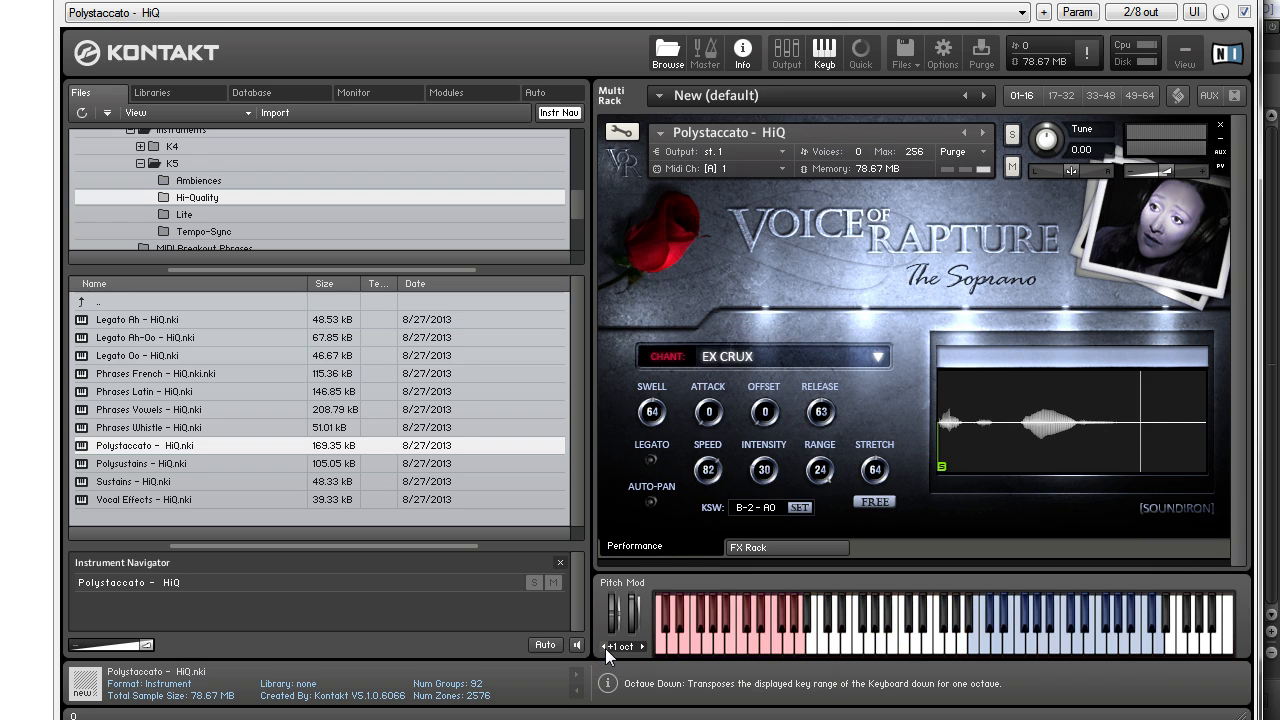
pyautogui.click(706, 640)
pyautogui.click(718, 645)
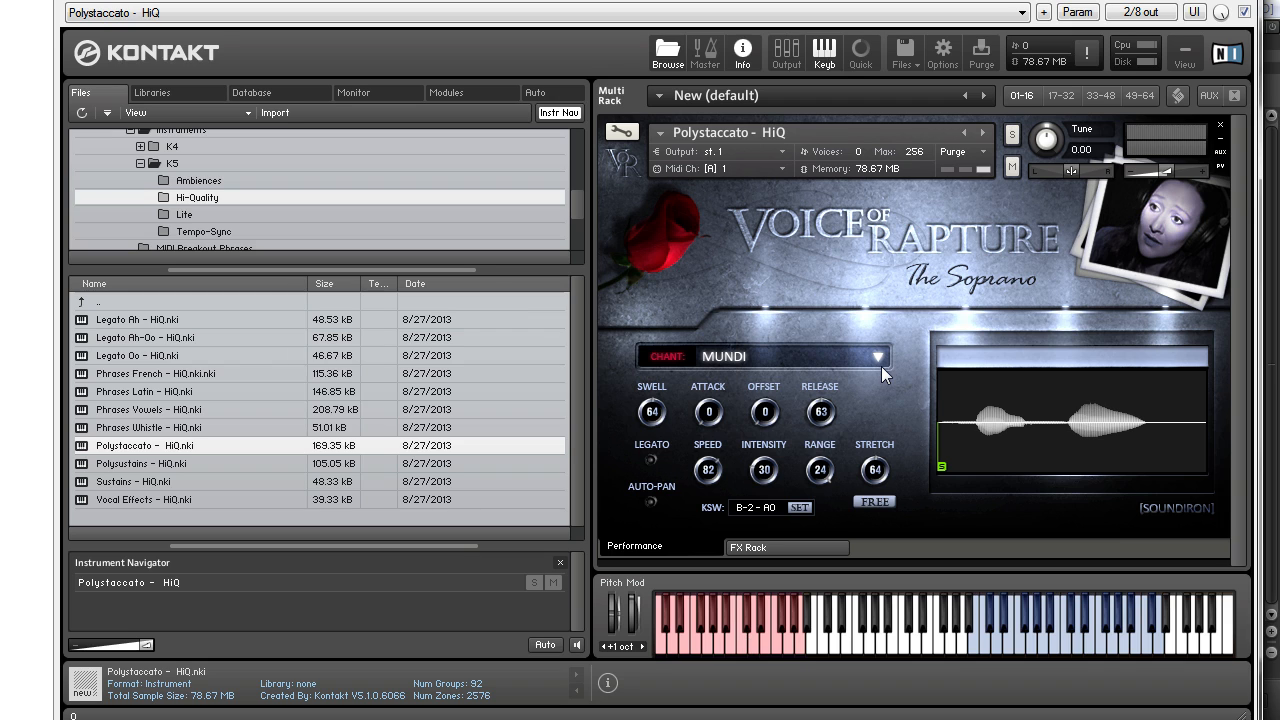
# - Load Polysustains - HiQ, try its legato with Speed at 42 and Intensity at 105 and 127, and restore Intensity to 0 with legato off
pyautogui.moveTo(165, 464); pyautogui.dragTo(740, 407)
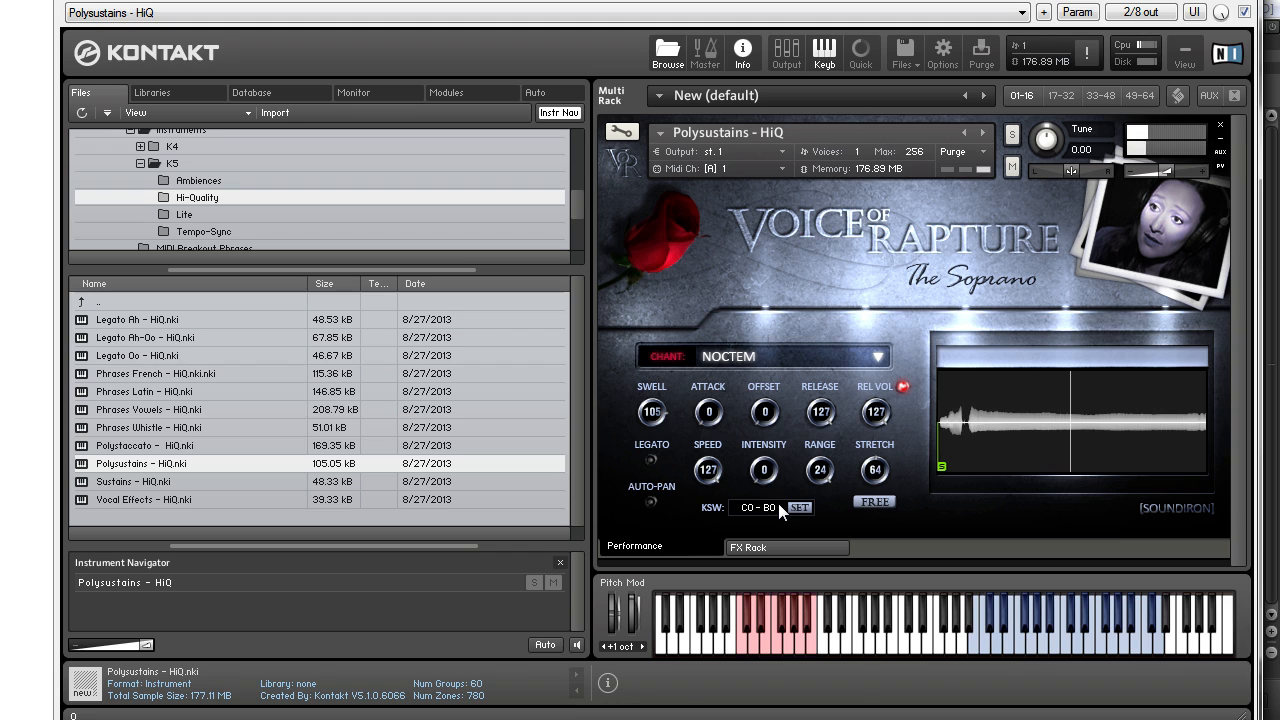
pyautogui.click(651, 459)
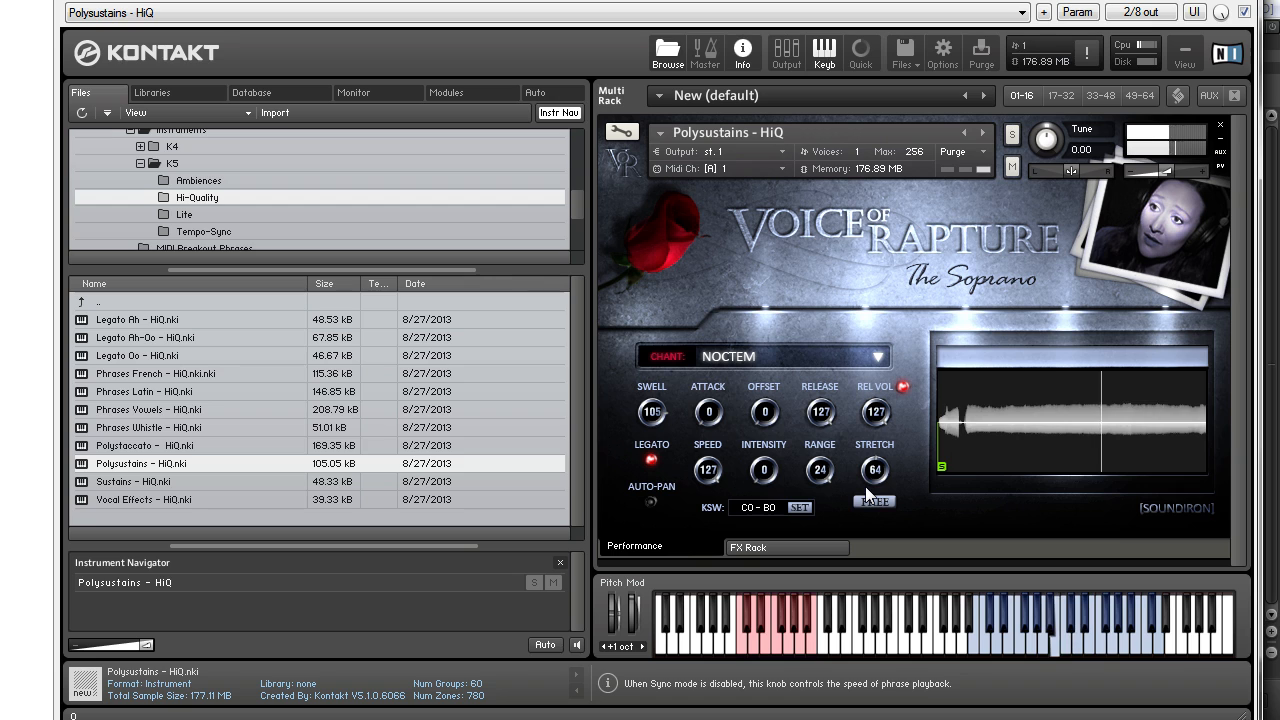
pyautogui.moveTo(707, 470); pyautogui.dragTo(700, 529)
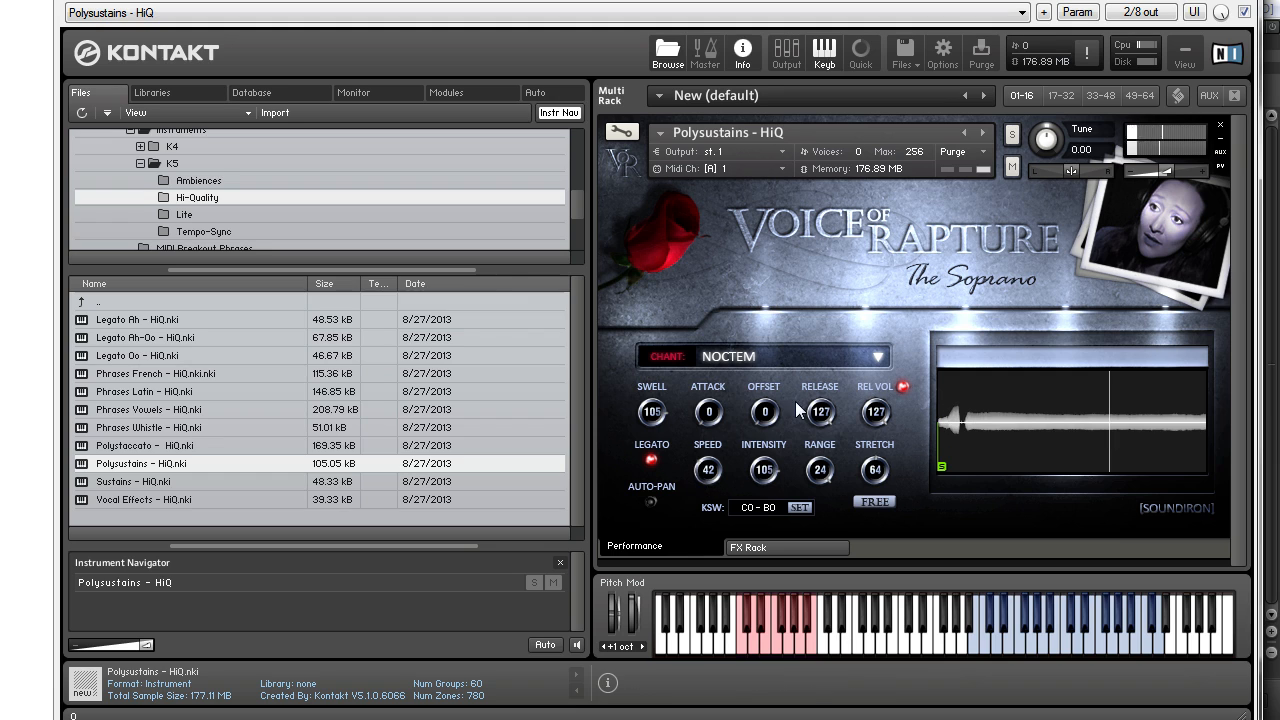
pyautogui.moveTo(761, 464); pyautogui.dragTo(775, 413)
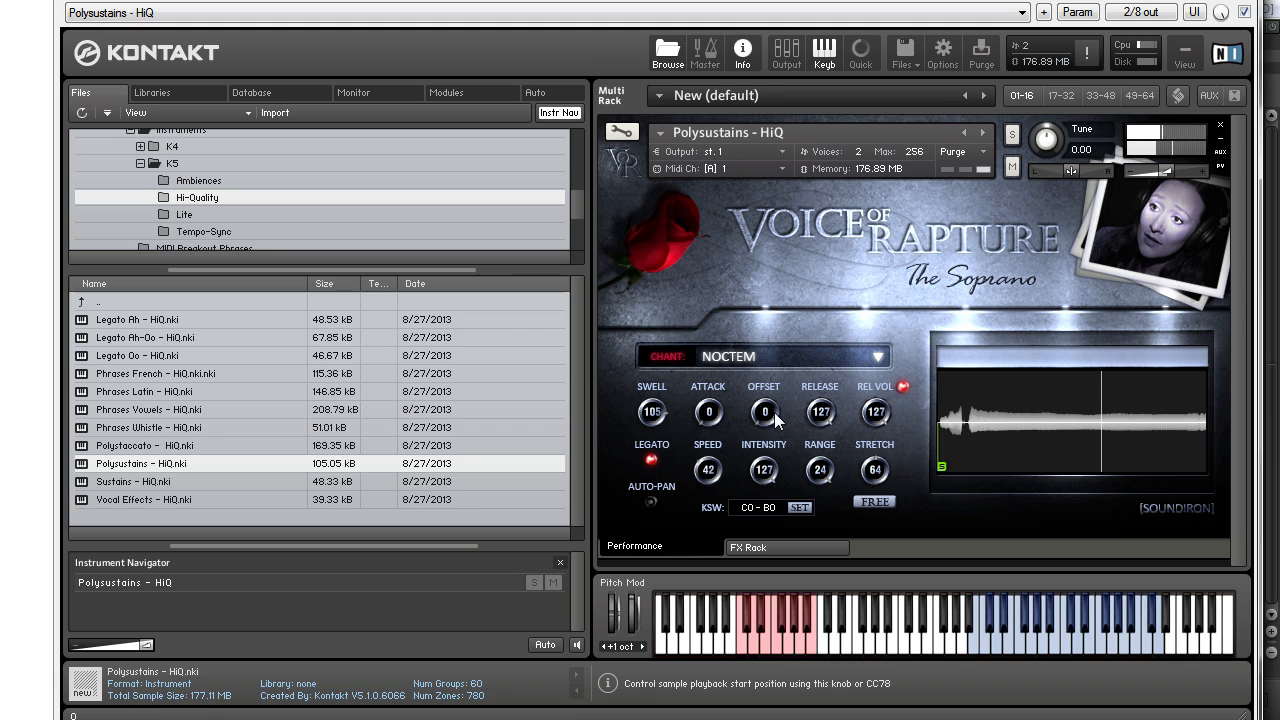
pyautogui.moveTo(770, 470); pyautogui.dragTo(733, 629)
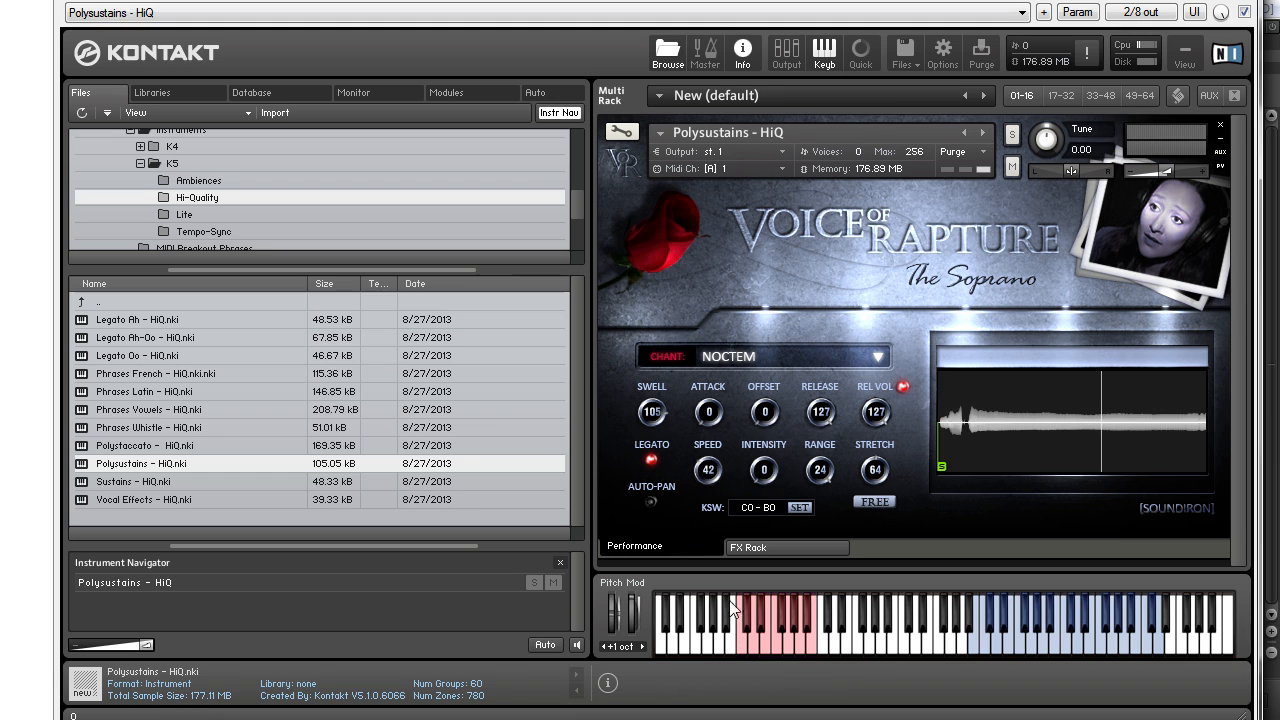
pyautogui.click(655, 461)
# - Go back up to the K5 folder and load the standard Polysustains instrument
pyautogui.doubleClick(150, 301)
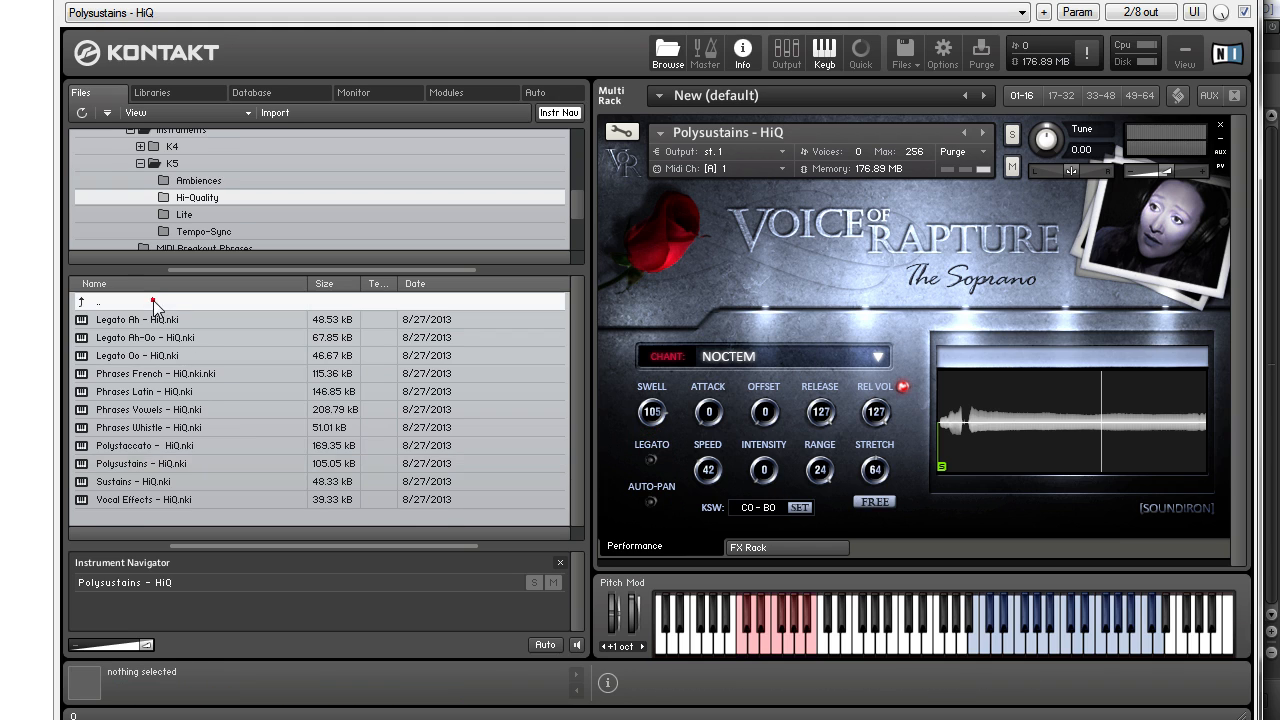
pyautogui.moveTo(148, 465); pyautogui.dragTo(863, 342)
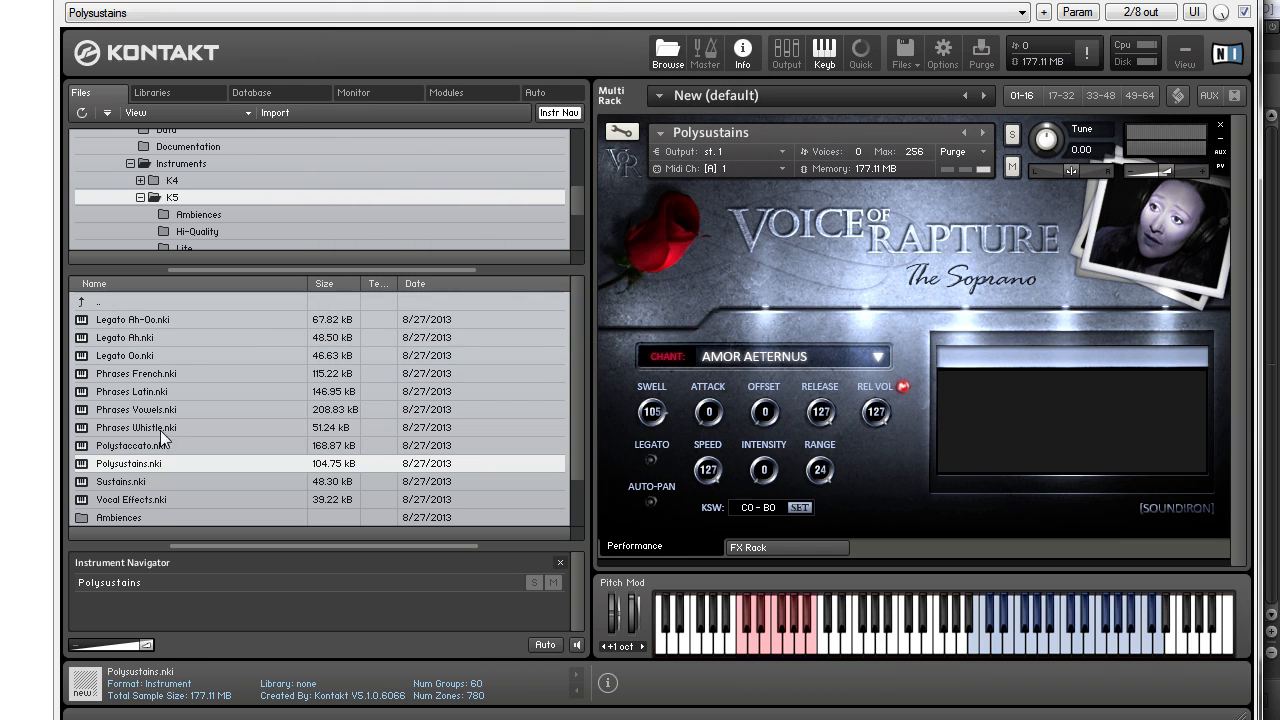
# - Open the Hi-Quality folder and load Polysustains - HiQ in place of the standard Polysustains instrument
pyautogui.scroll(-1, 148, 502)
pyautogui.doubleClick(135, 505)
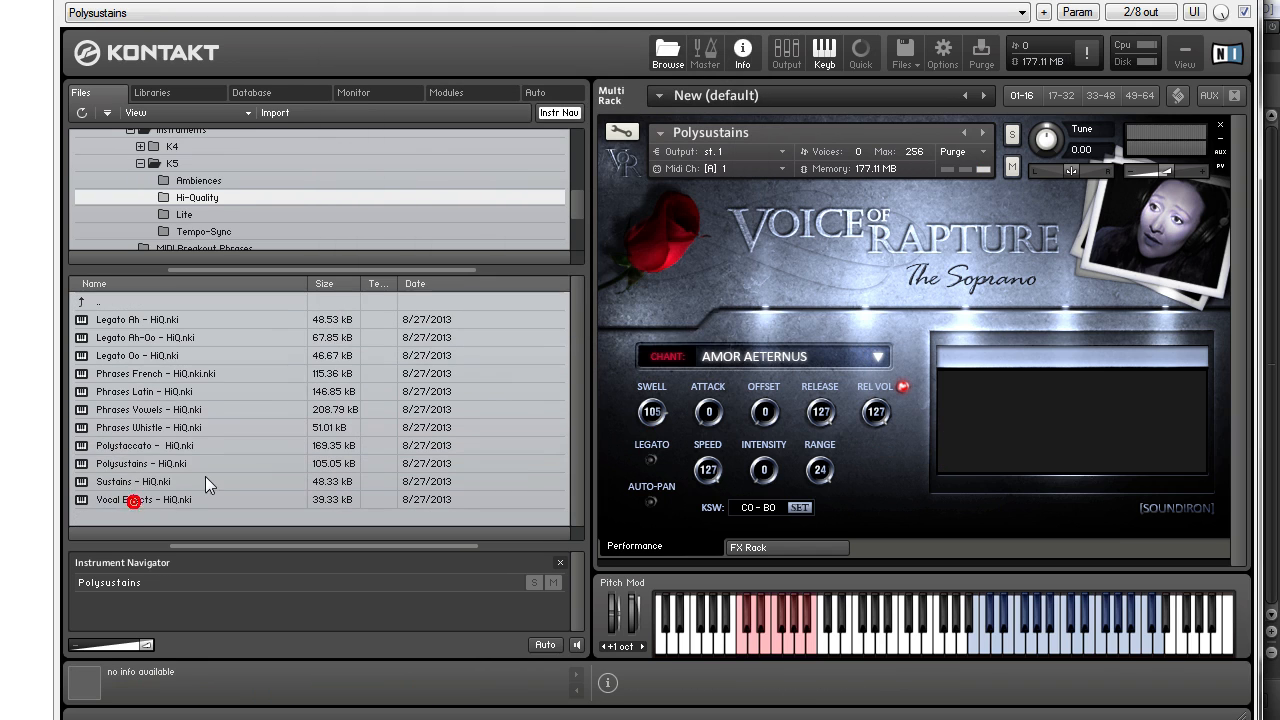
pyautogui.click(130, 464)
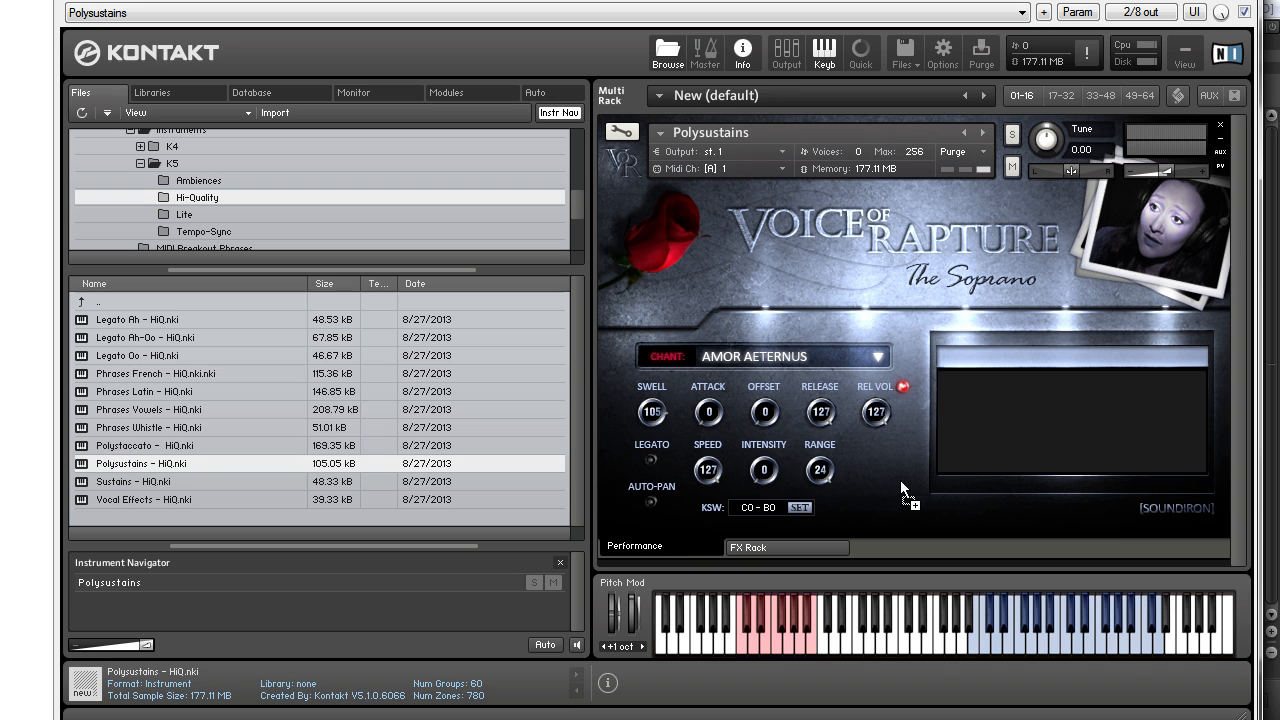
pyautogui.moveTo(900, 483); pyautogui.dragTo(896, 482)
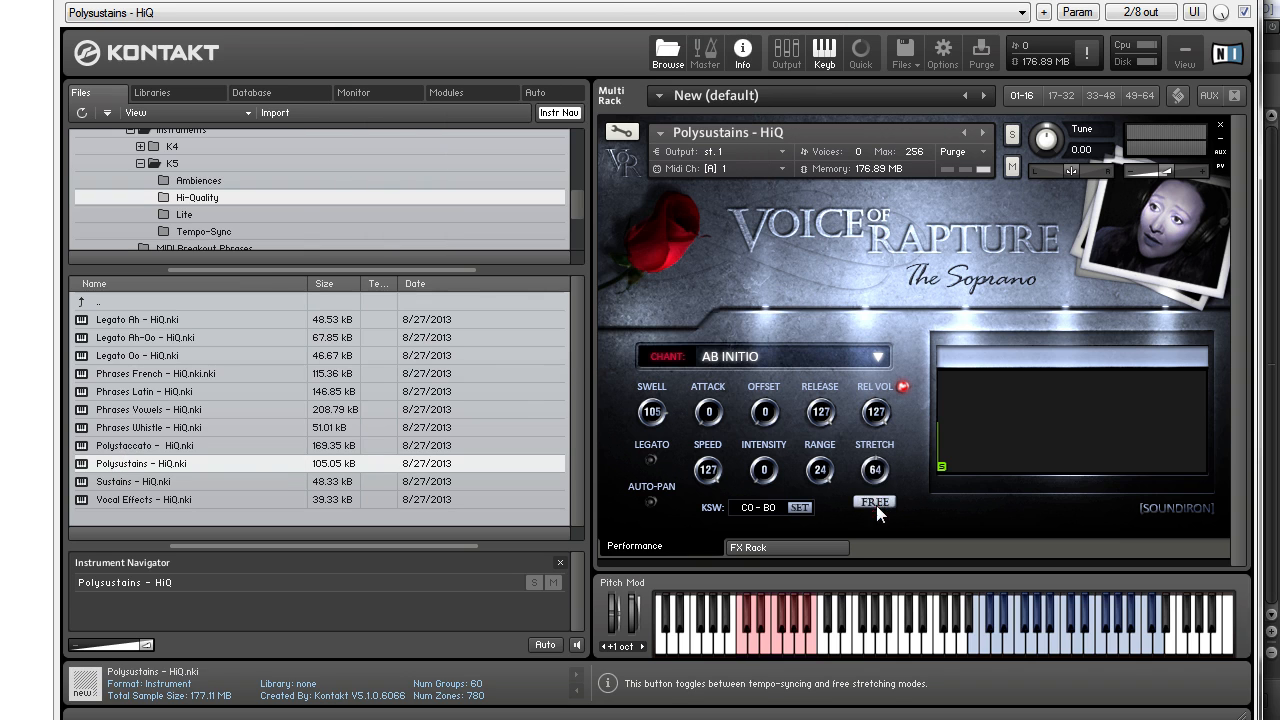
# - Replace the loaded instrument with Sustains - HiQ and select the Woh (With Vibrato) sustain
pyautogui.moveTo(263, 481); pyautogui.dragTo(846, 401)
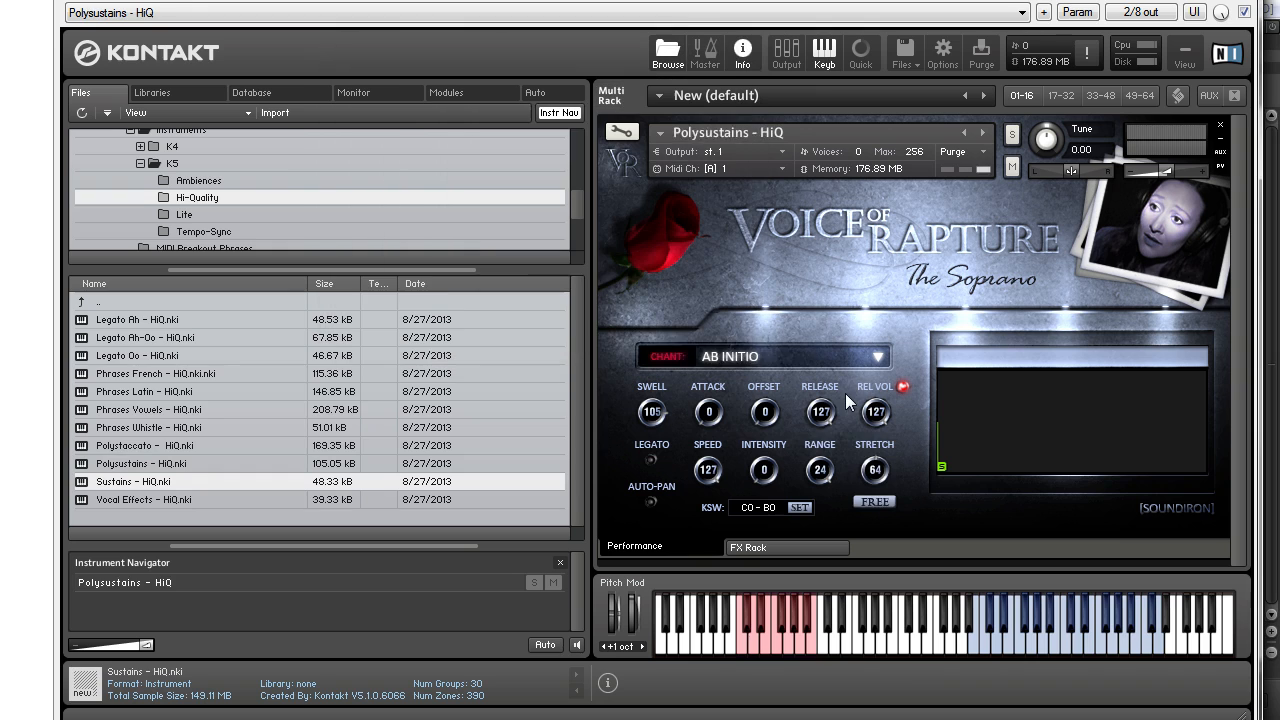
pyautogui.click(840, 361)
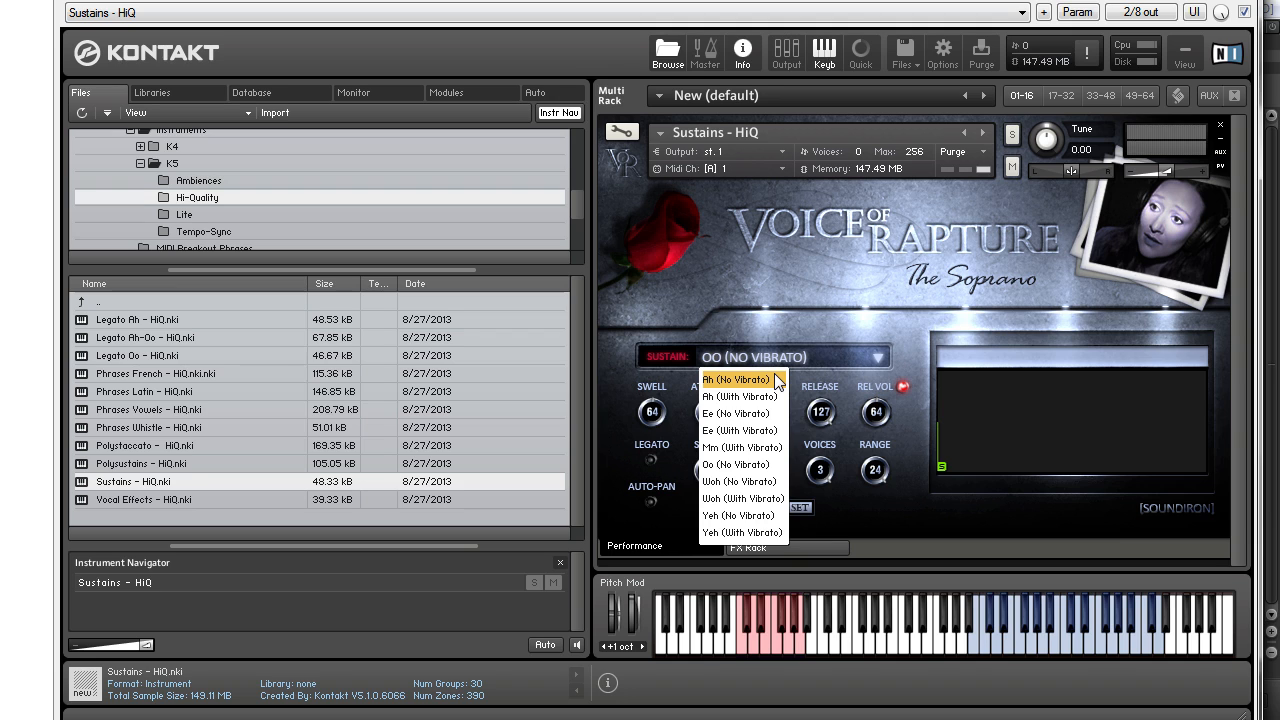
pyautogui.click(749, 514)
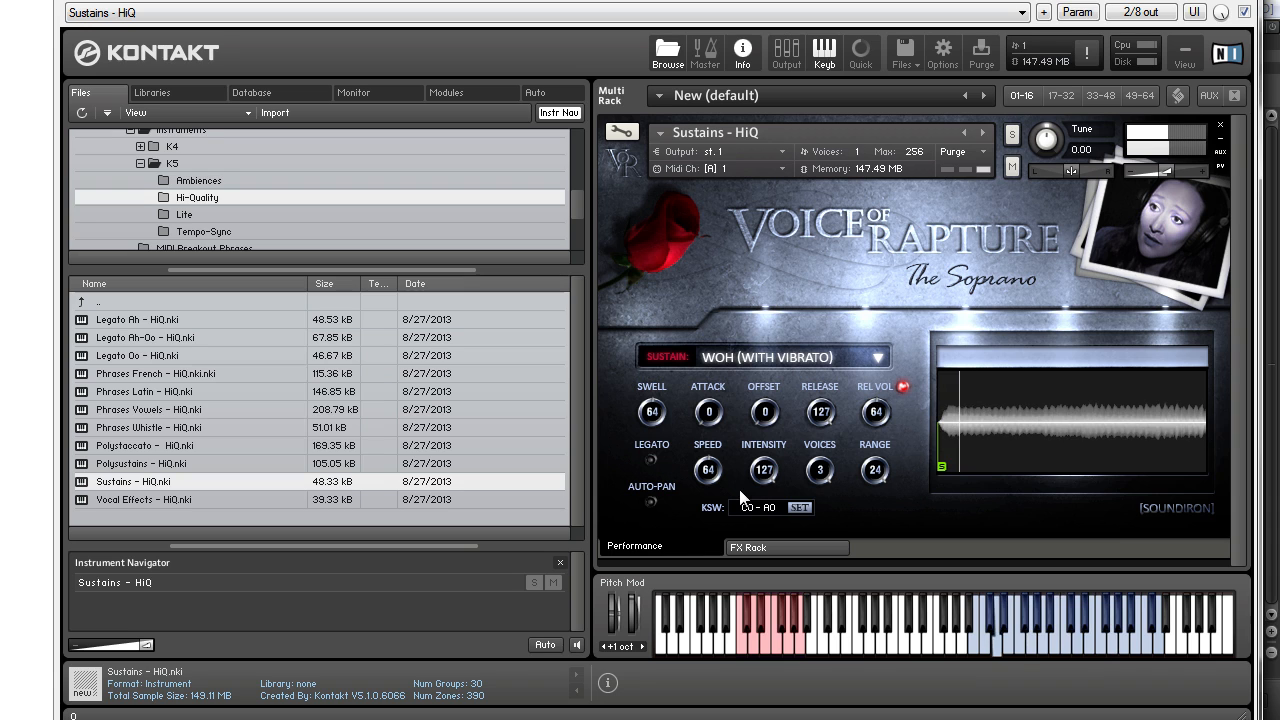
# - Load Vocal Effects - HiQ and select the Whisper Chants (F), Whisper Stac. Short (L) and Whisper Vowels effects in turn
pyautogui.click(148, 499)
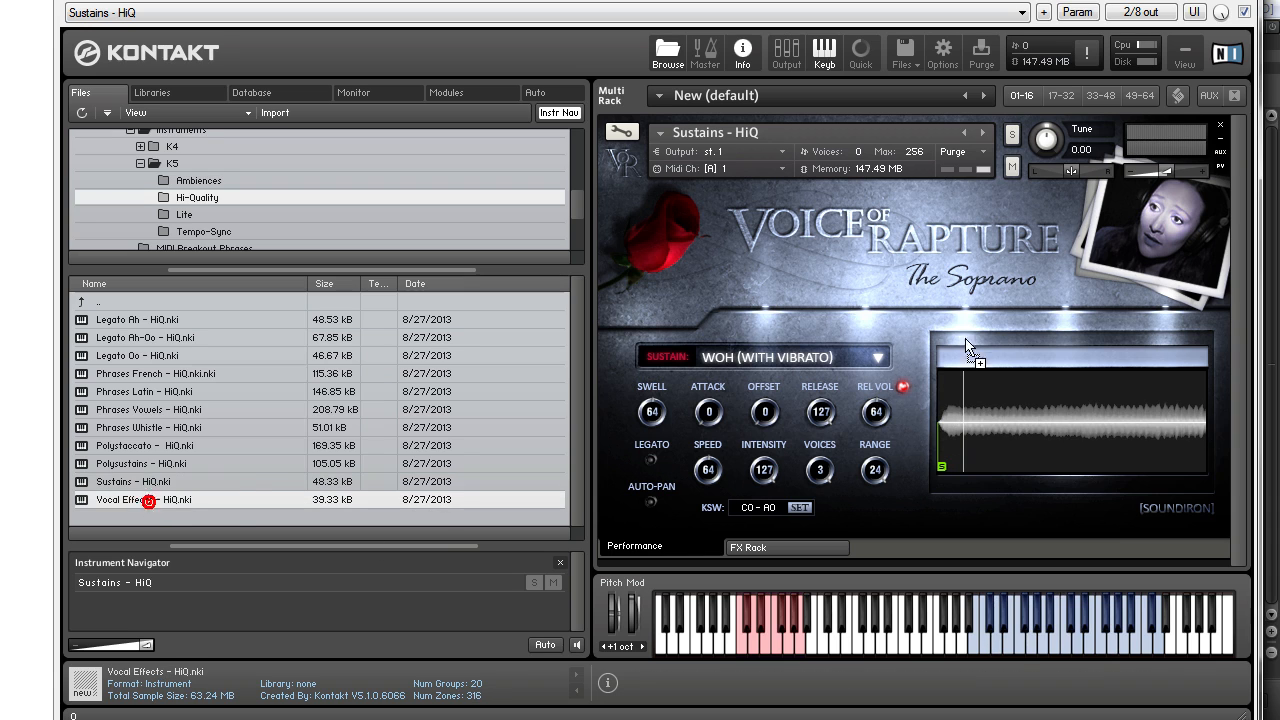
pyautogui.moveTo(892, 335); pyautogui.dragTo(892, 350)
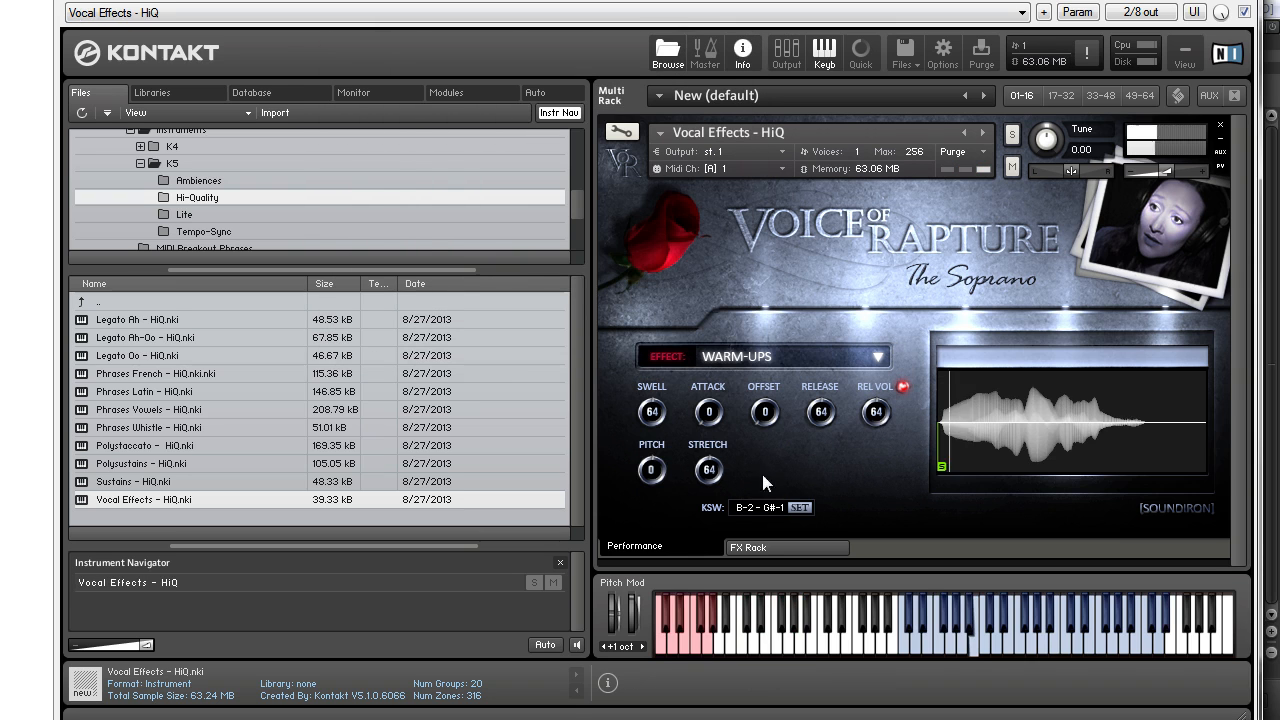
pyautogui.click(878, 356)
pyautogui.click(724, 450)
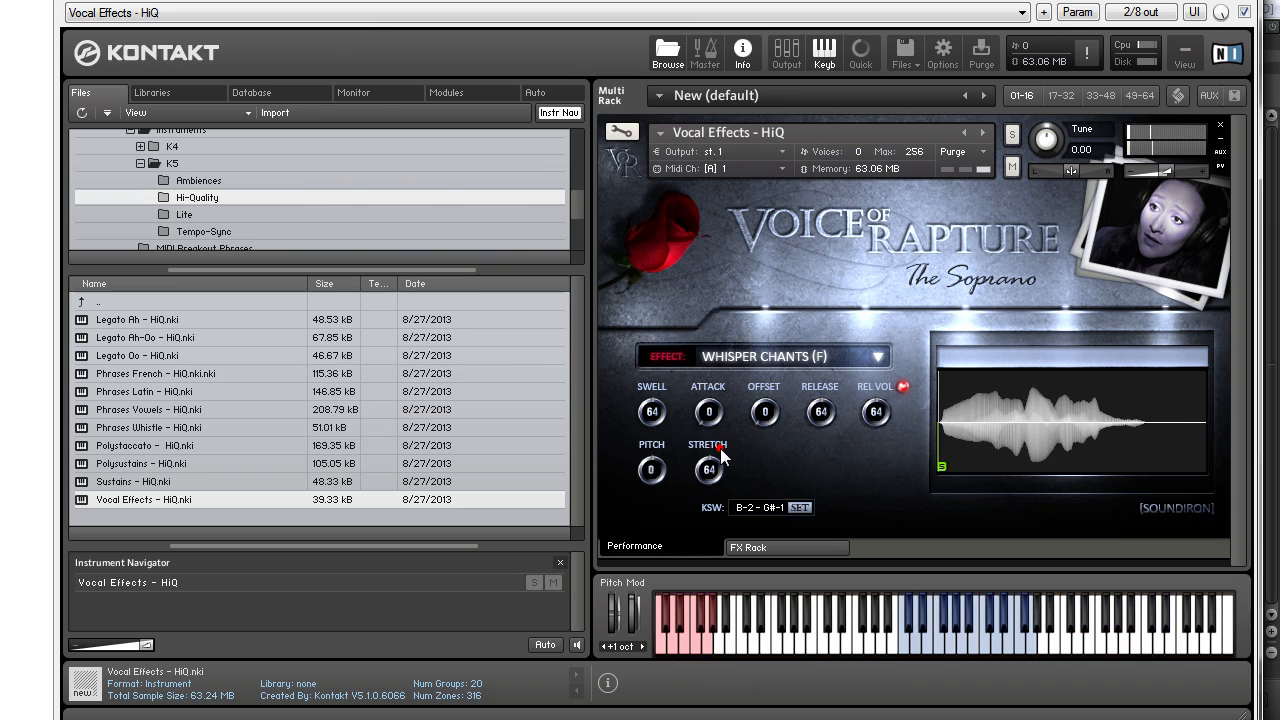
pyautogui.click(880, 358)
pyautogui.click(759, 522)
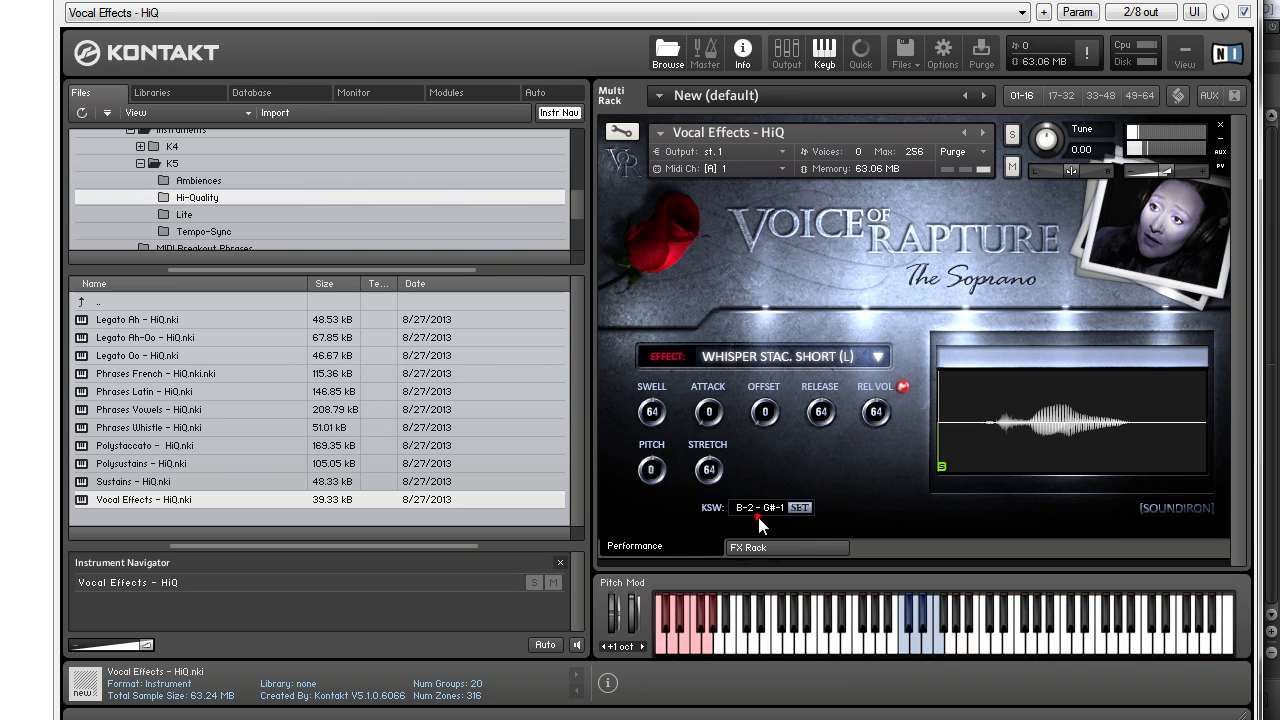
pyautogui.click(880, 358)
pyautogui.click(760, 532)
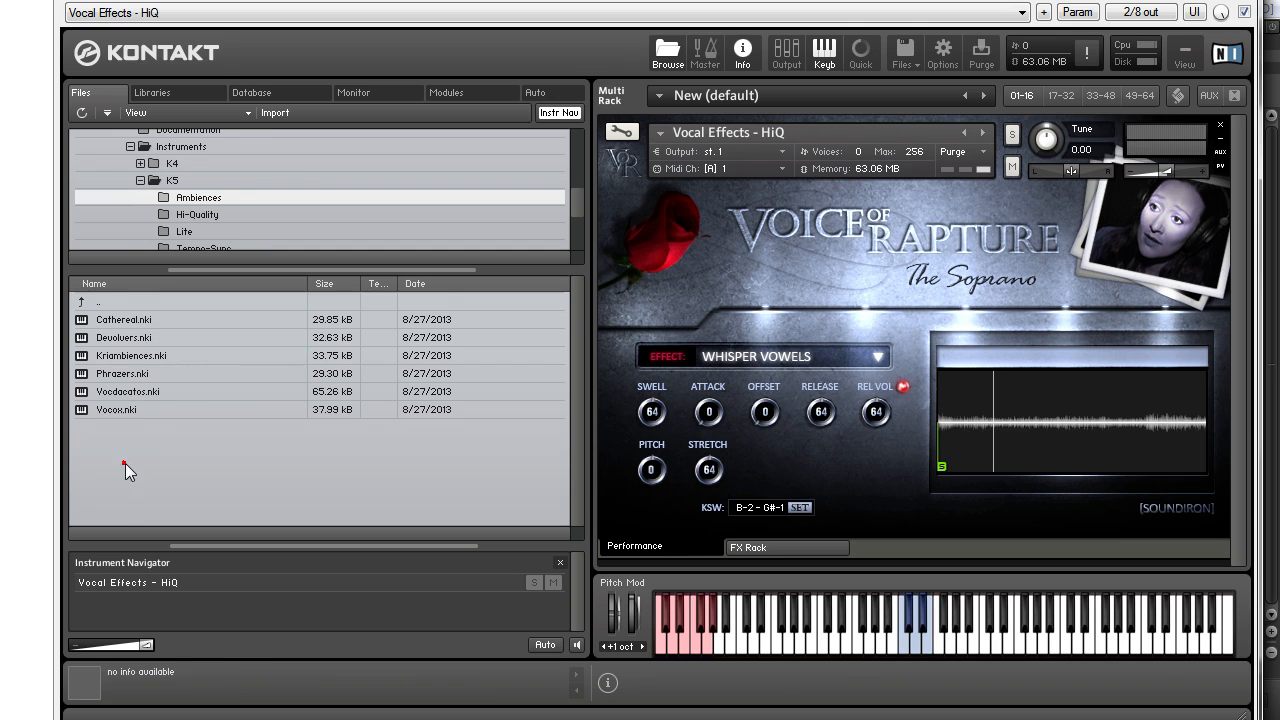
# - Load Cathereal from the Ambiences folder and switch its ambience to Rheumatix and then Zephyrus
pyautogui.doubleClick(143, 320)
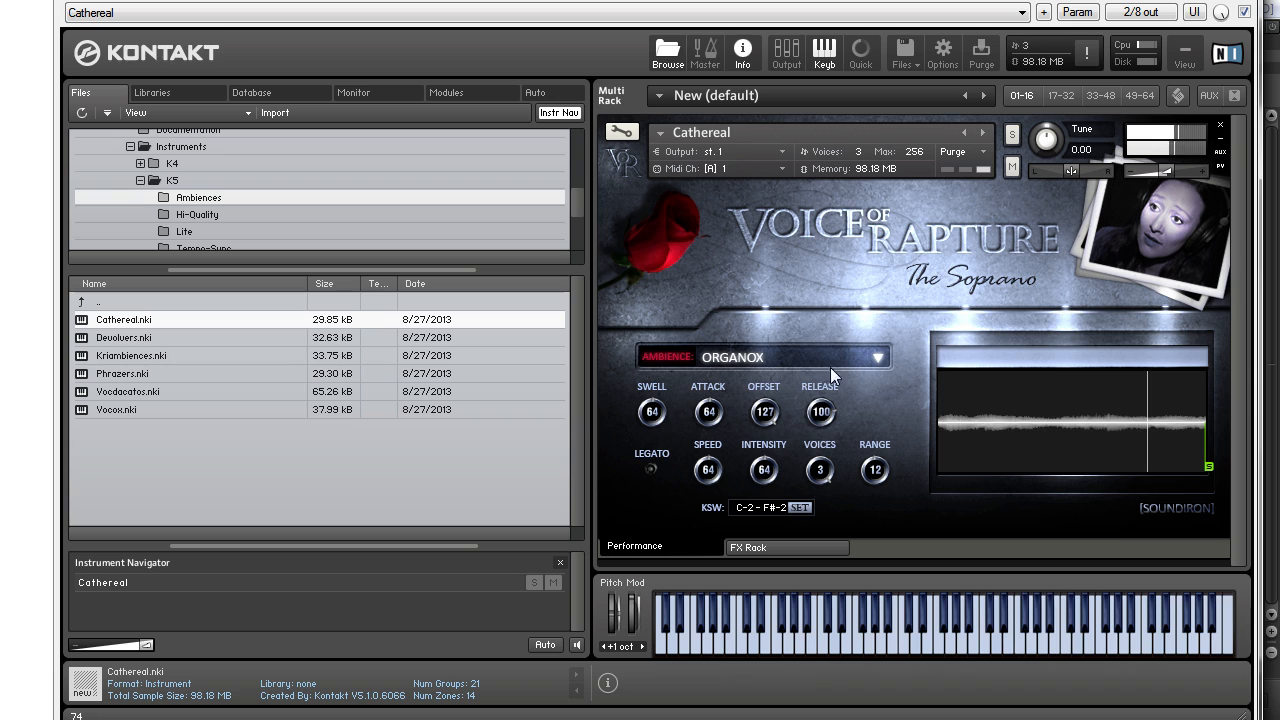
pyautogui.click(880, 362)
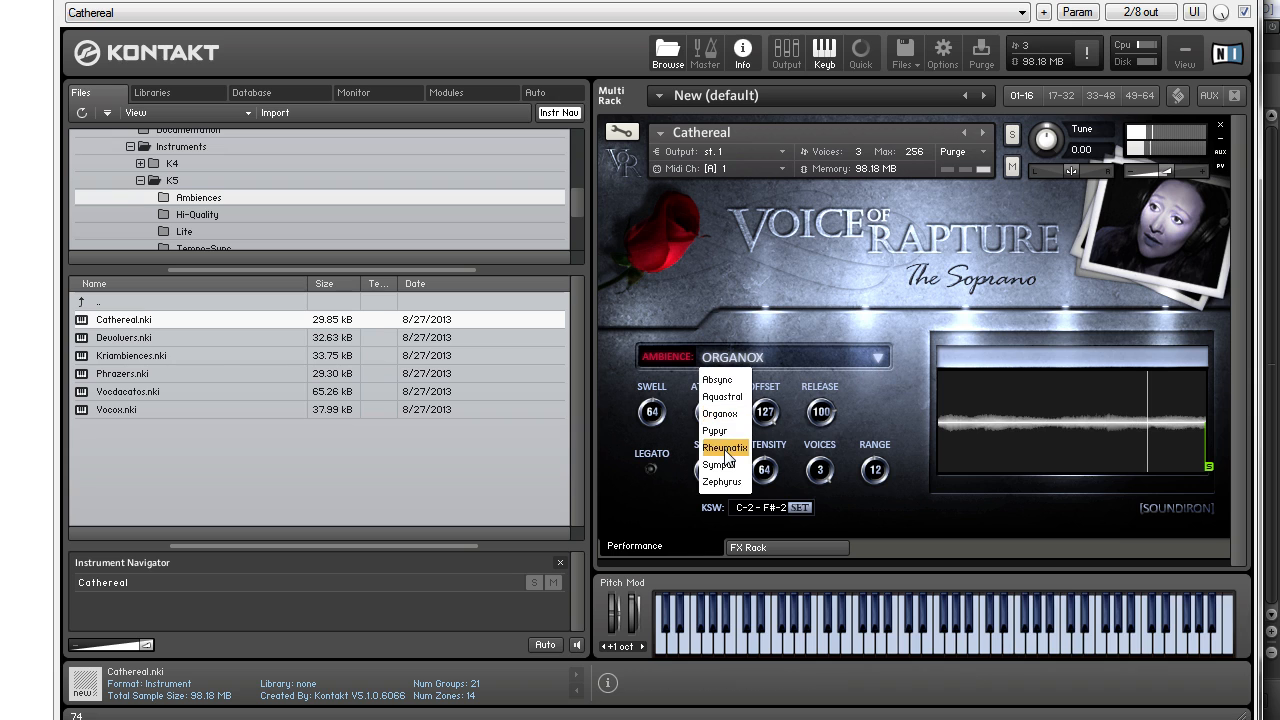
pyautogui.click(725, 450)
pyautogui.click(880, 357)
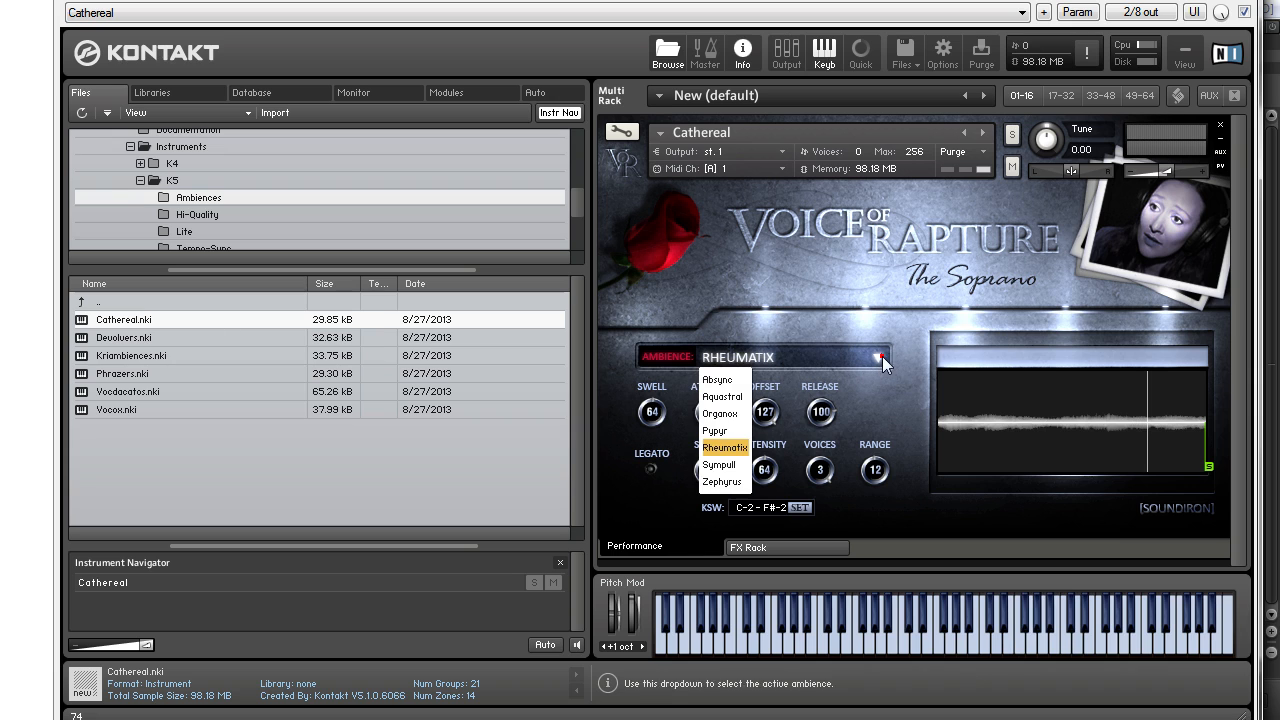
pyautogui.click(722, 483)
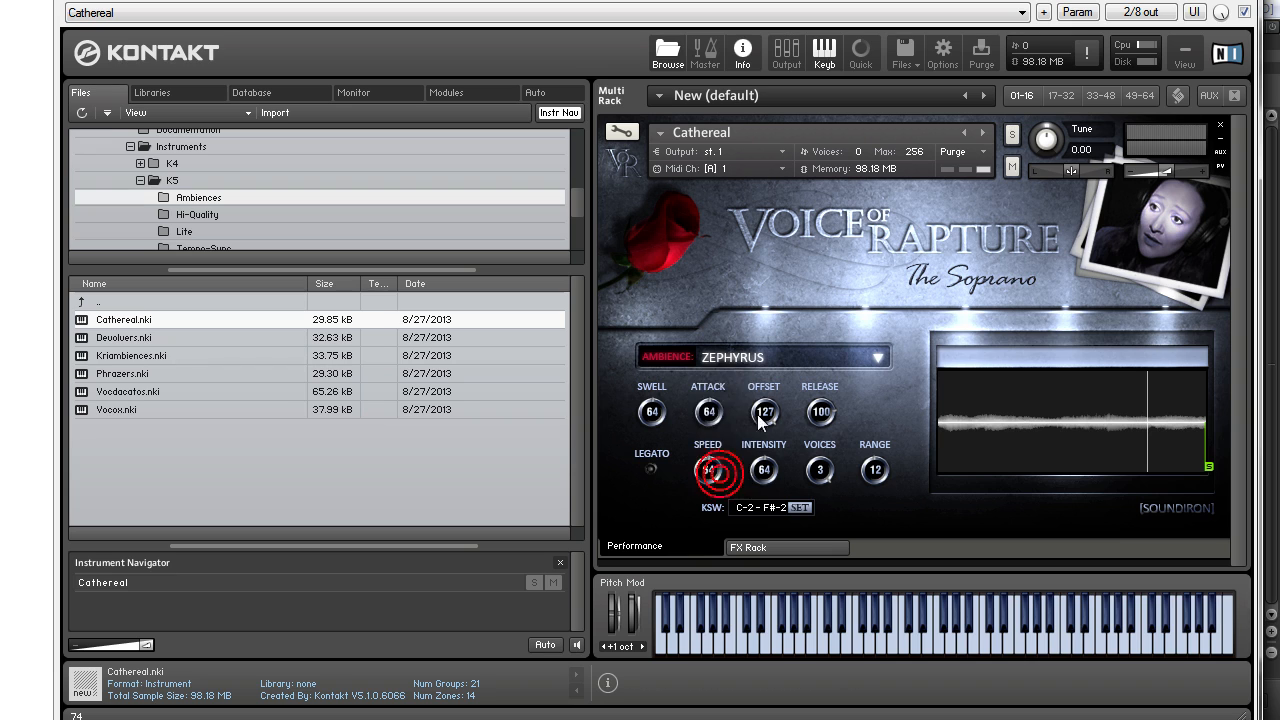
# - Check the ambience choices and view the keyswitches by shifting the on-screen keyboard to +0 octave and back to +1
pyautogui.click(735, 357)
pyautogui.click(824, 384)
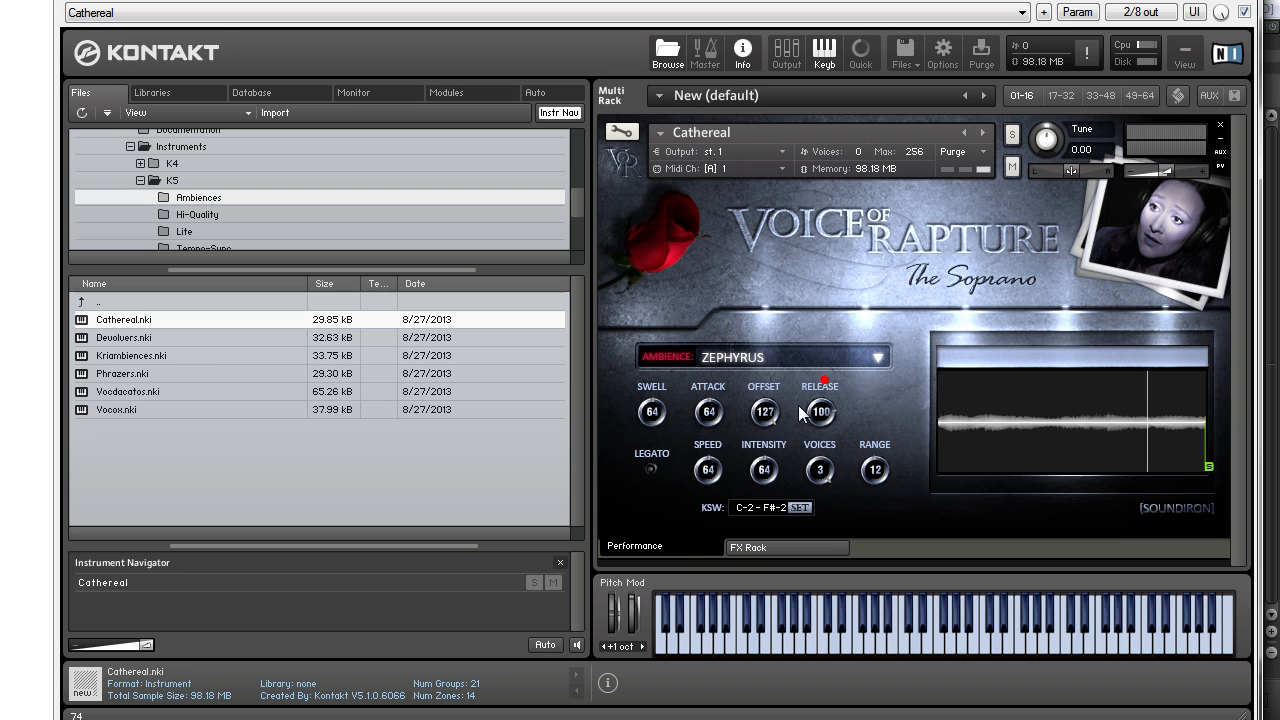
pyautogui.click(604, 647)
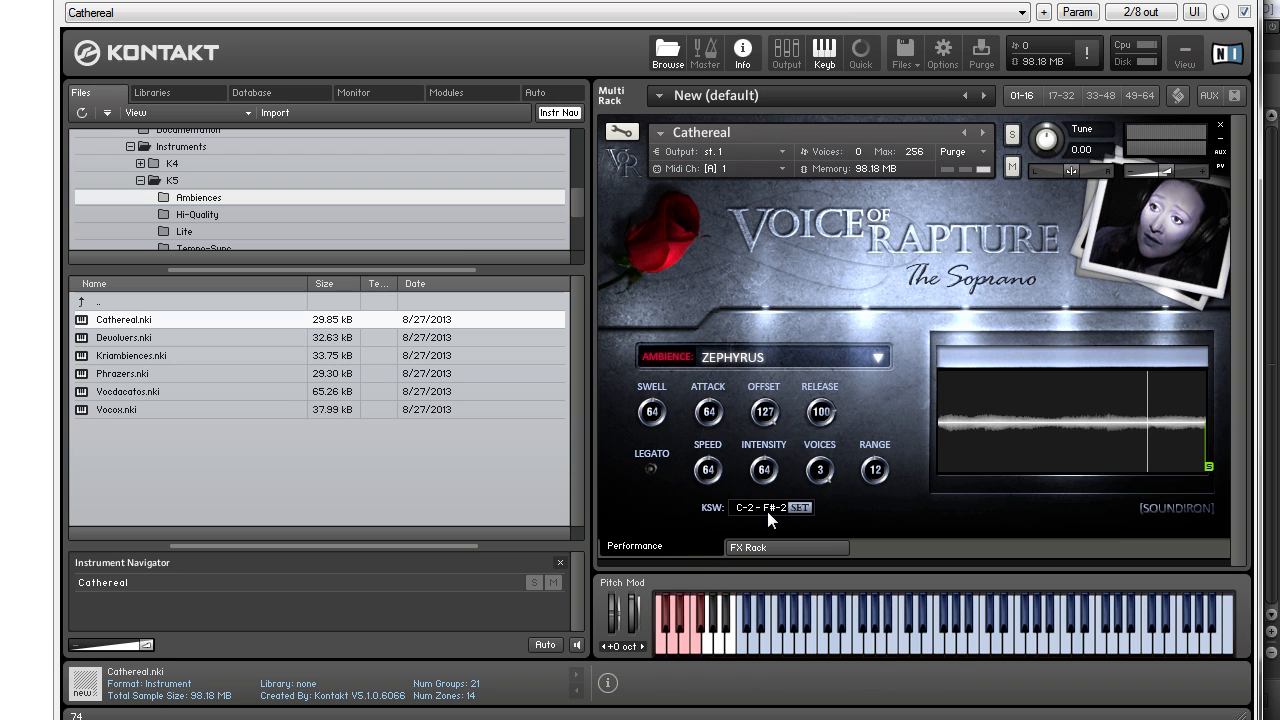
pyautogui.click(642, 647)
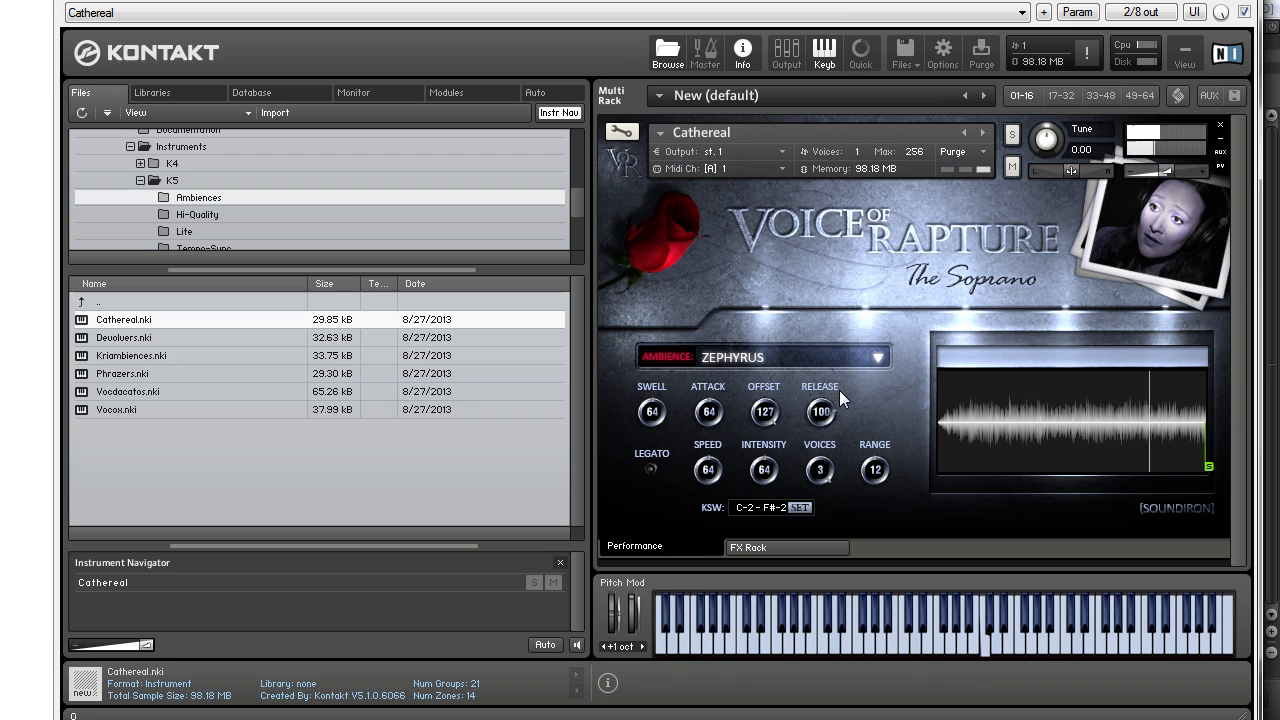
# - Set the Zephyrus ambience's Attack to 0, try its Offset control and lower its Release
pyautogui.moveTo(713, 416); pyautogui.dragTo(690, 544)
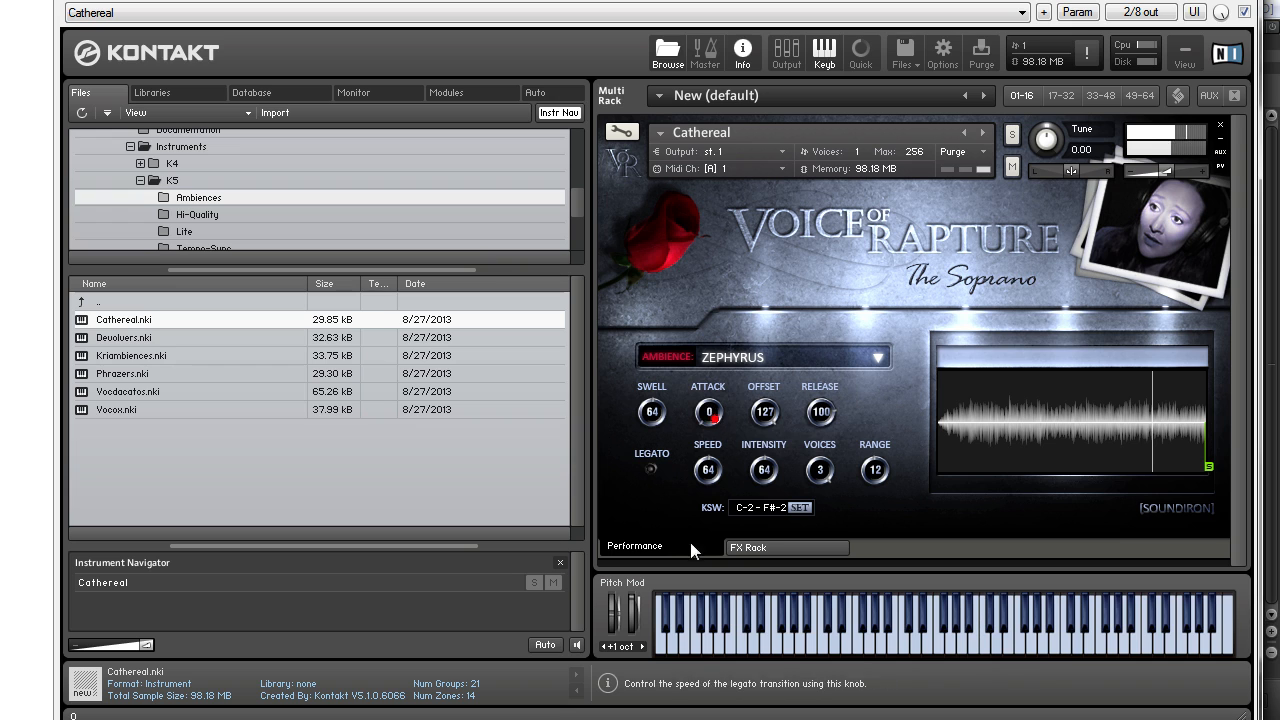
pyautogui.moveTo(762, 418)
pyautogui.mouseDown()
pyautogui.moveTo(748, 485)
pyautogui.moveTo(802, 359)
pyautogui.mouseUp()
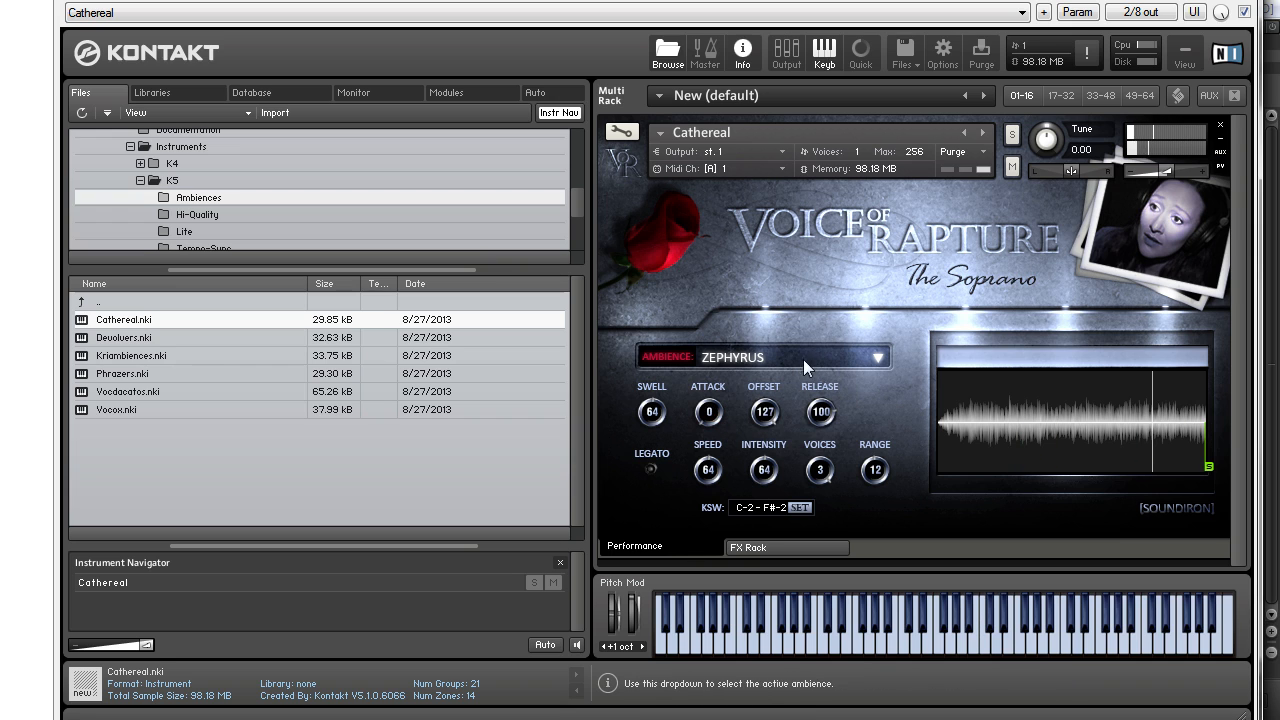
pyautogui.moveTo(817, 413); pyautogui.dragTo(797, 490)
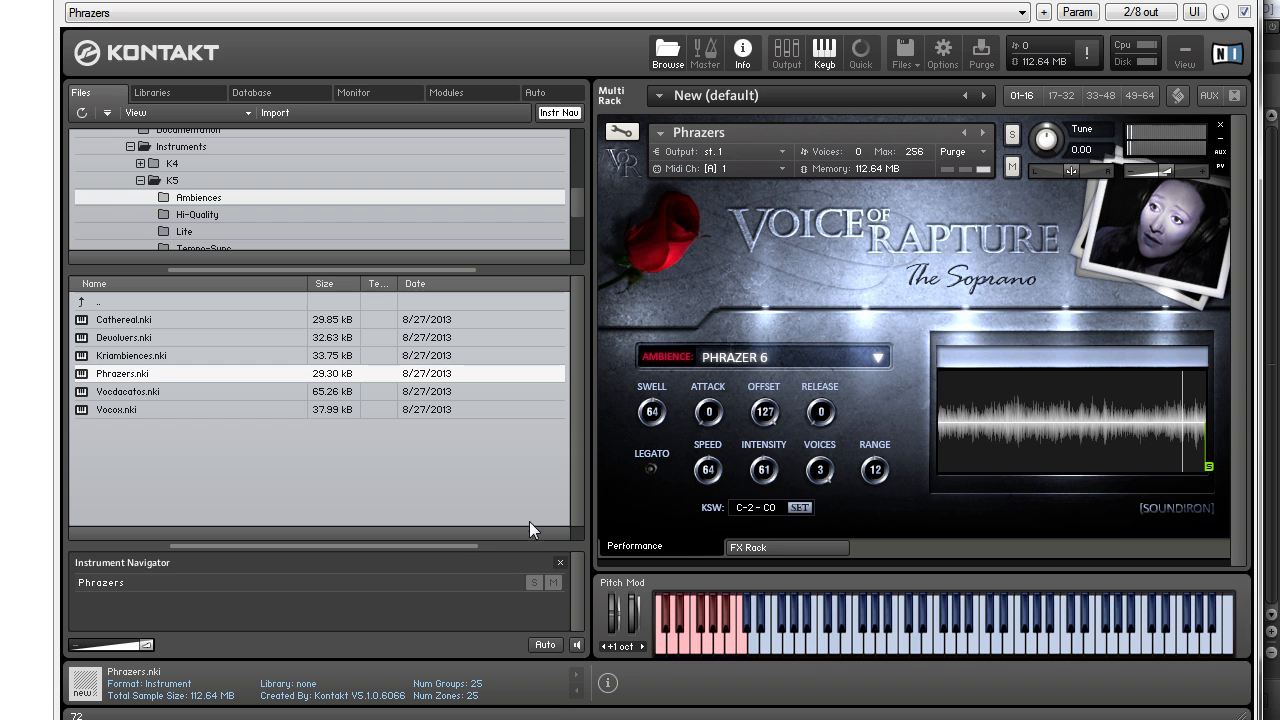
# - Enlarge the file list area and load the Vocdacatos ambience instrument
pyautogui.moveTo(531, 529); pyautogui.dragTo(440, 612)
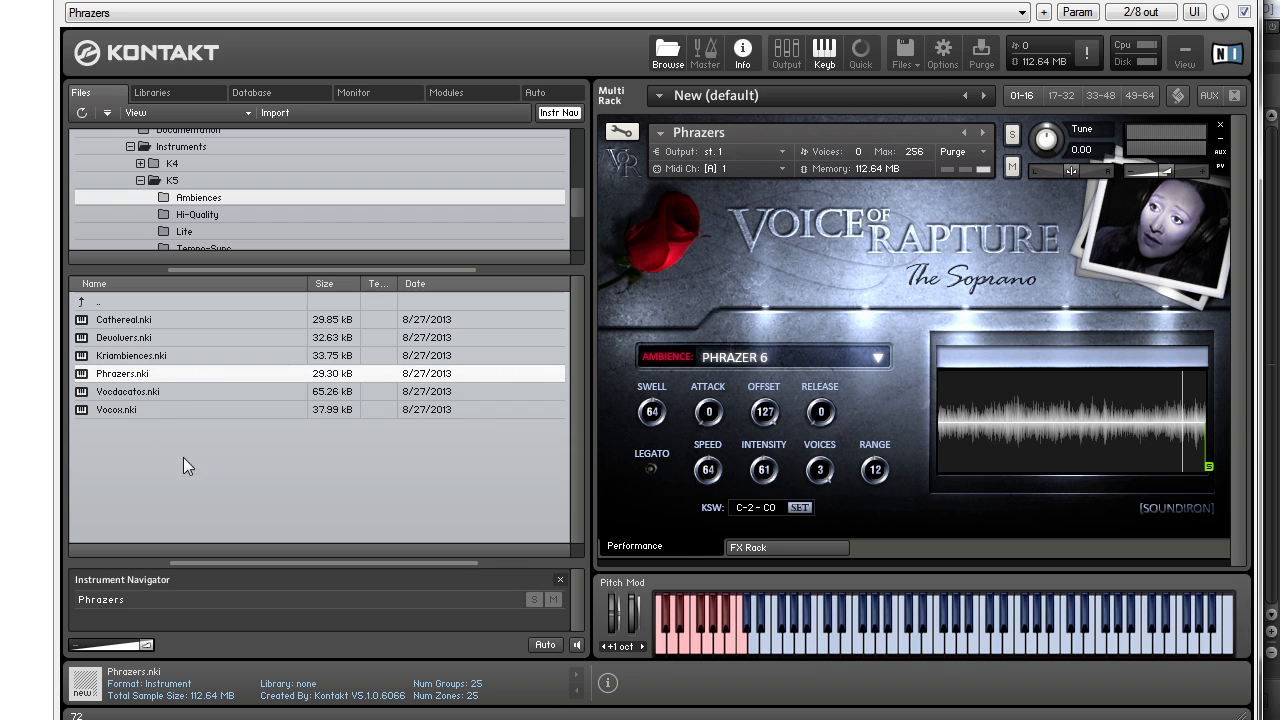
pyautogui.doubleClick(140, 392)
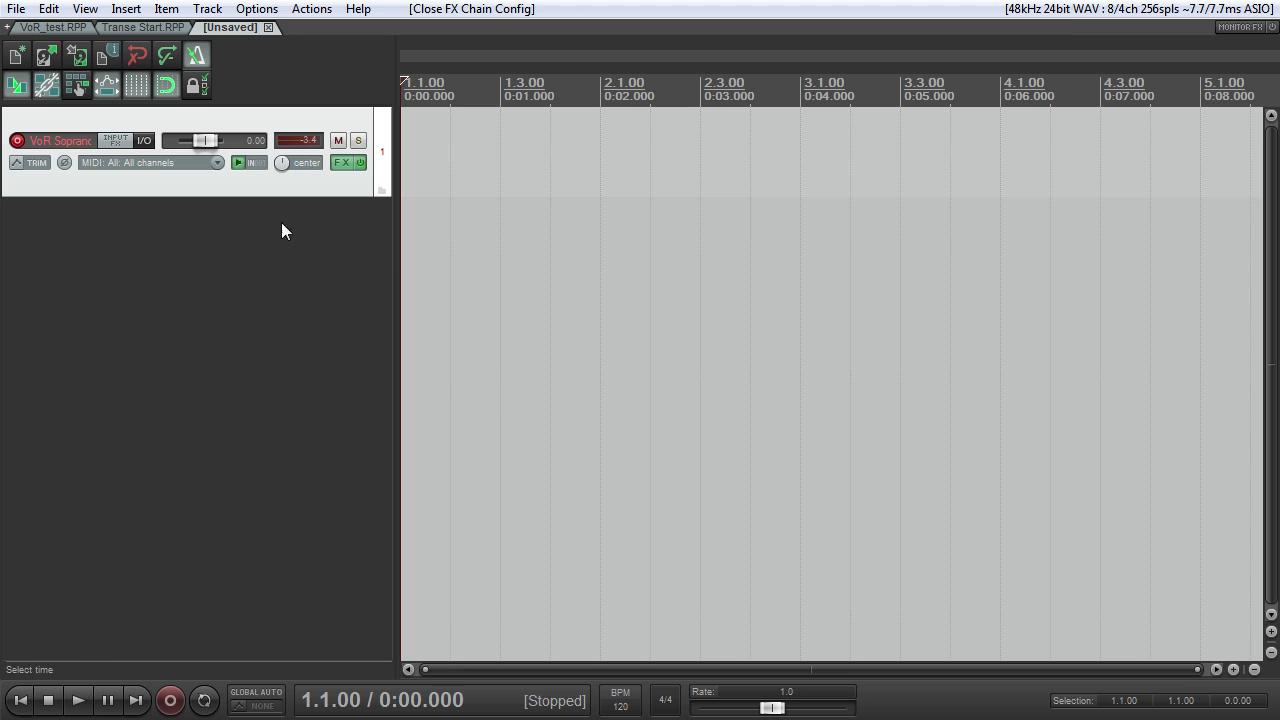
# - Switch to the VoR_test.RPP project in REAPER, move the edit cursor to its beginning and play the arrangement
pyautogui.click(22, 28)
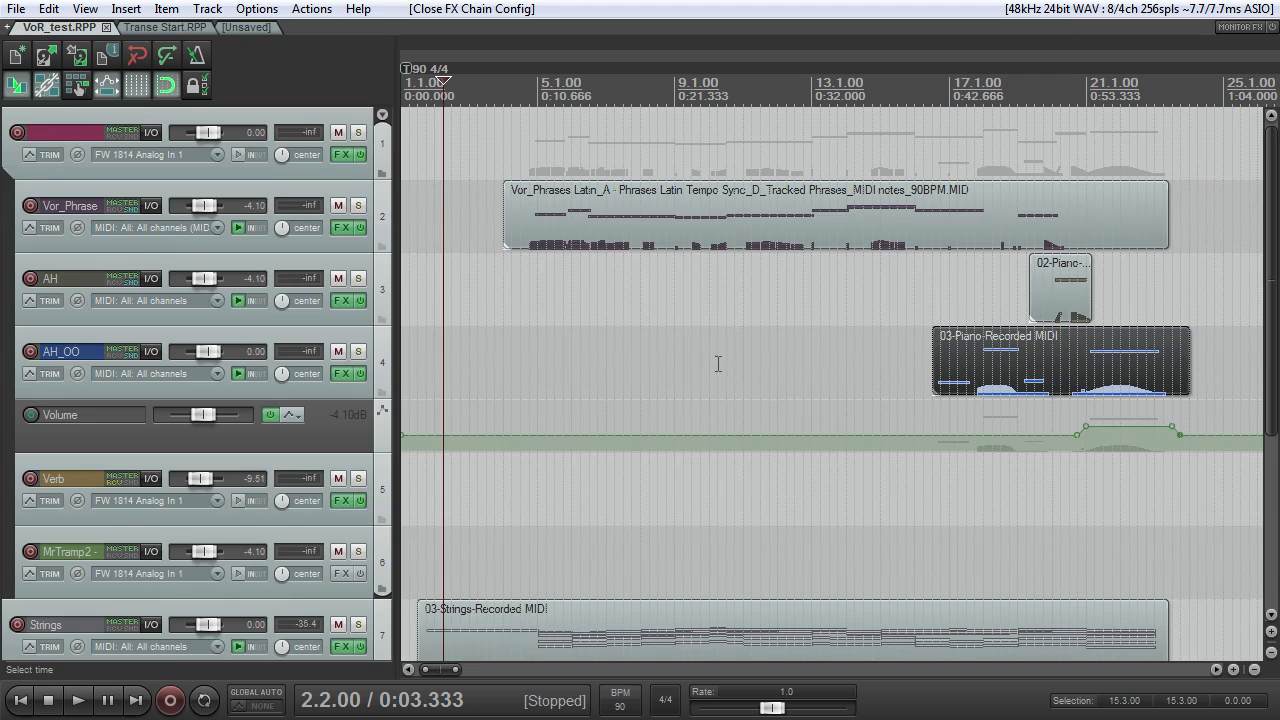
pyautogui.scroll(-3, 717, 363)
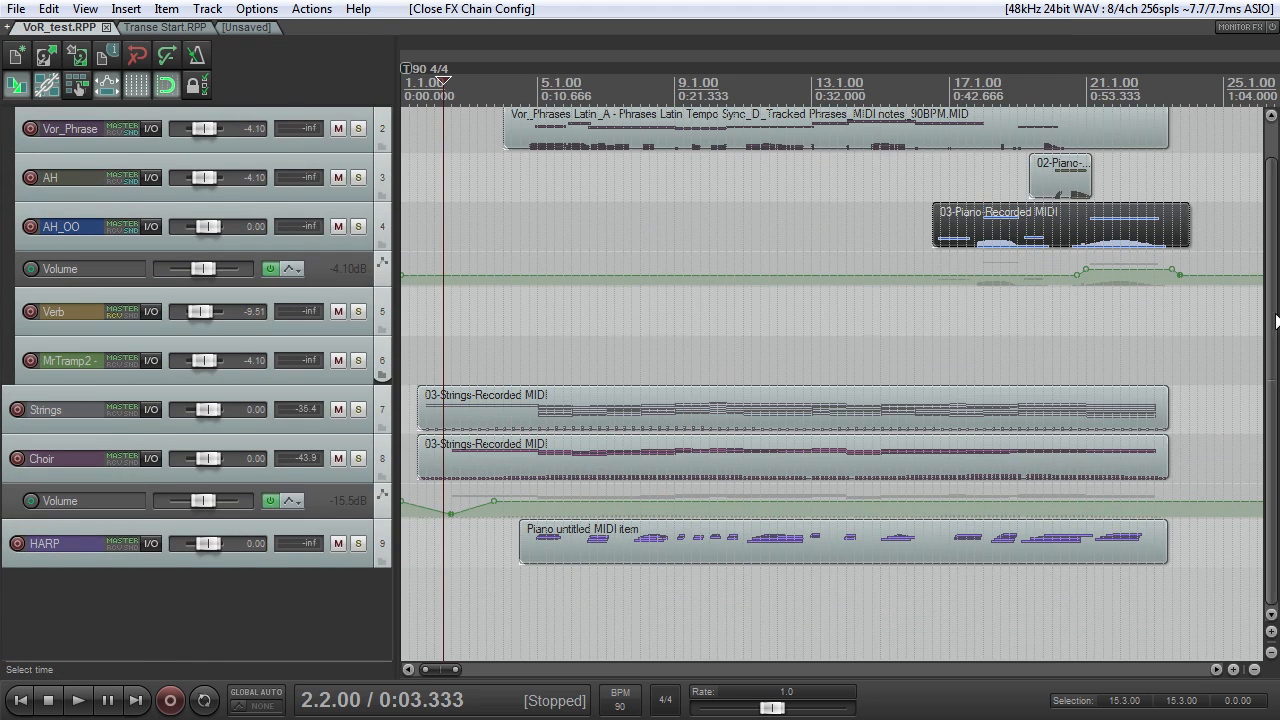
pyautogui.scroll(1, 1275, 320)
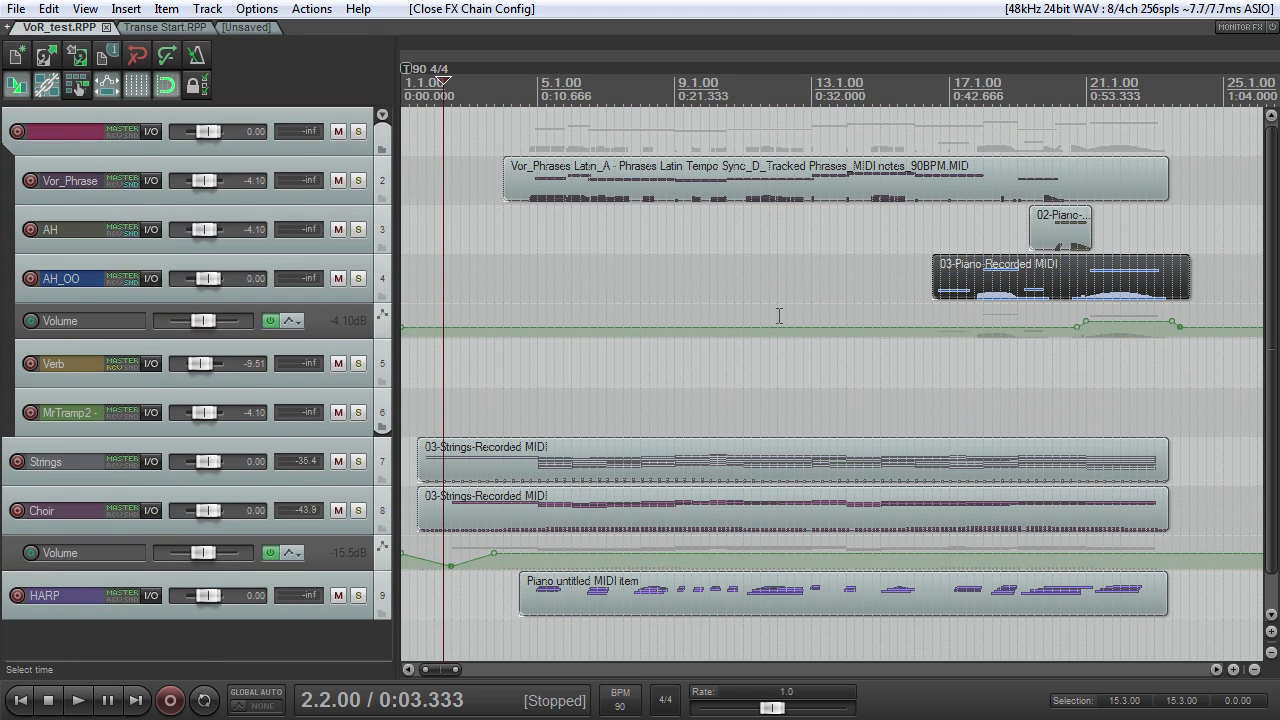
pyautogui.click(426, 82)
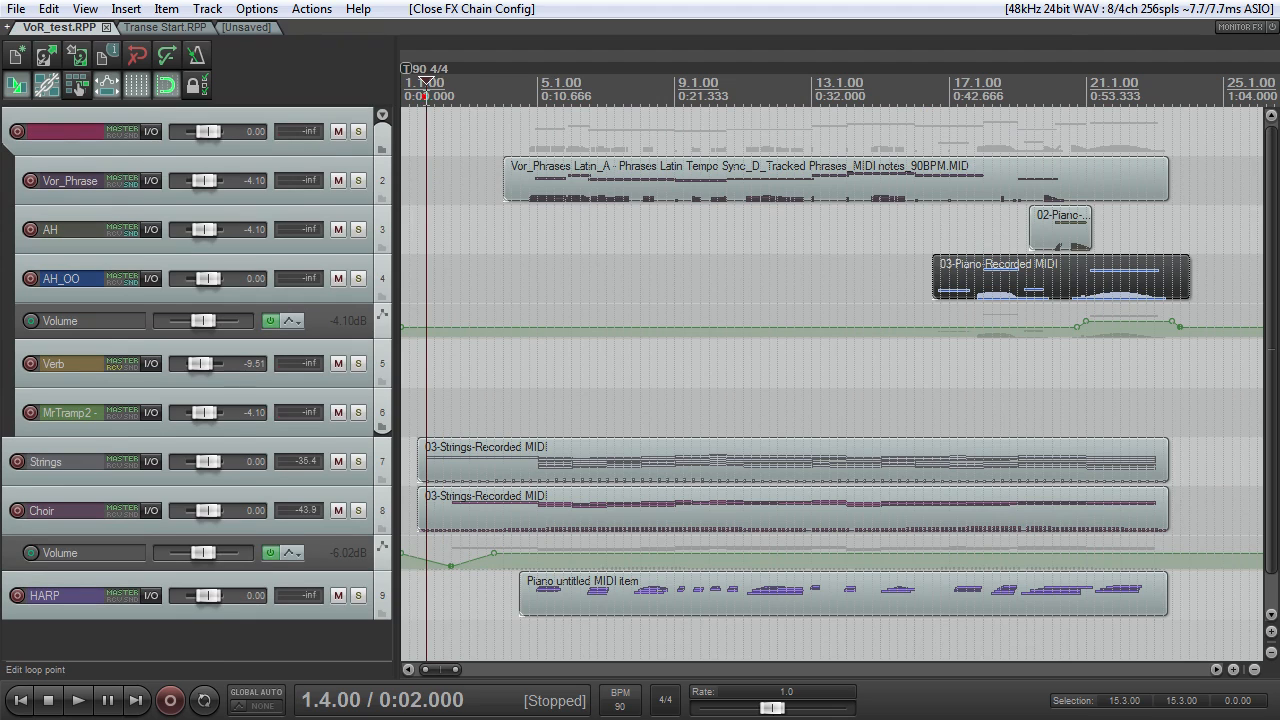
pyautogui.click(411, 88)
pyautogui.press('space')
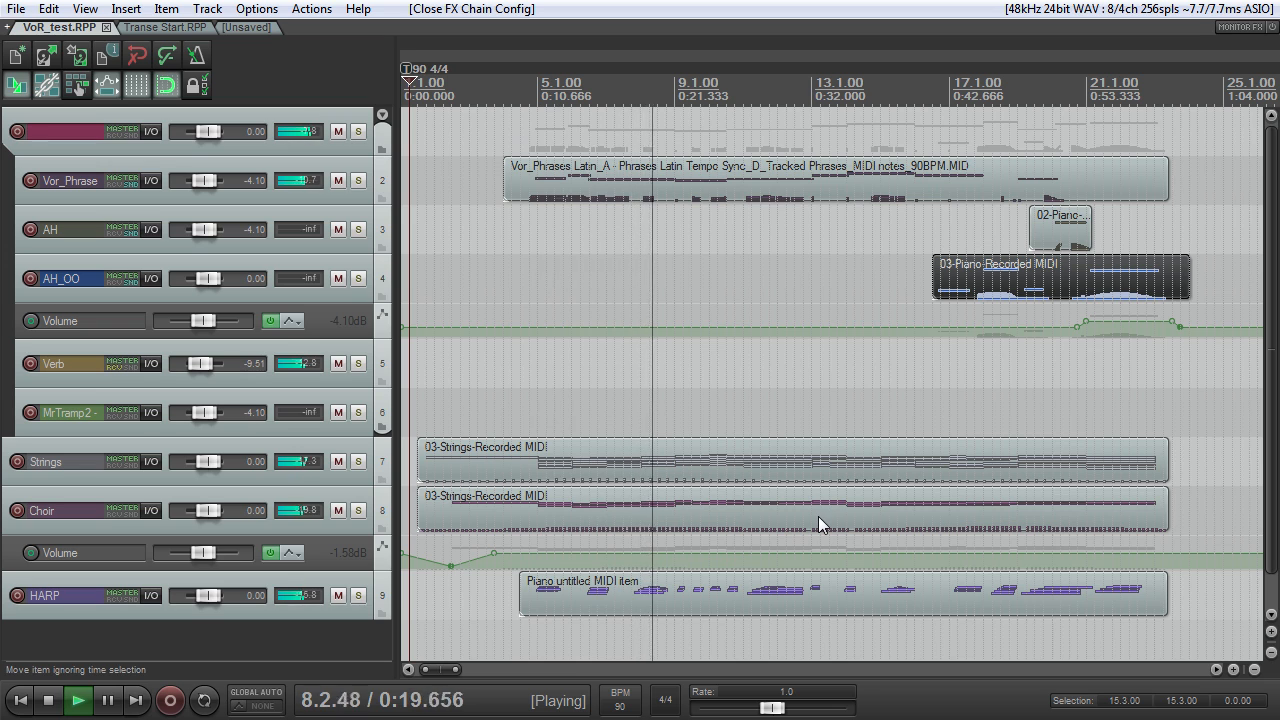
# - Rename the take of the MIDI item on the HARP track to Harp
pyautogui.click(726, 590)
pyautogui.doubleClick(700, 588)
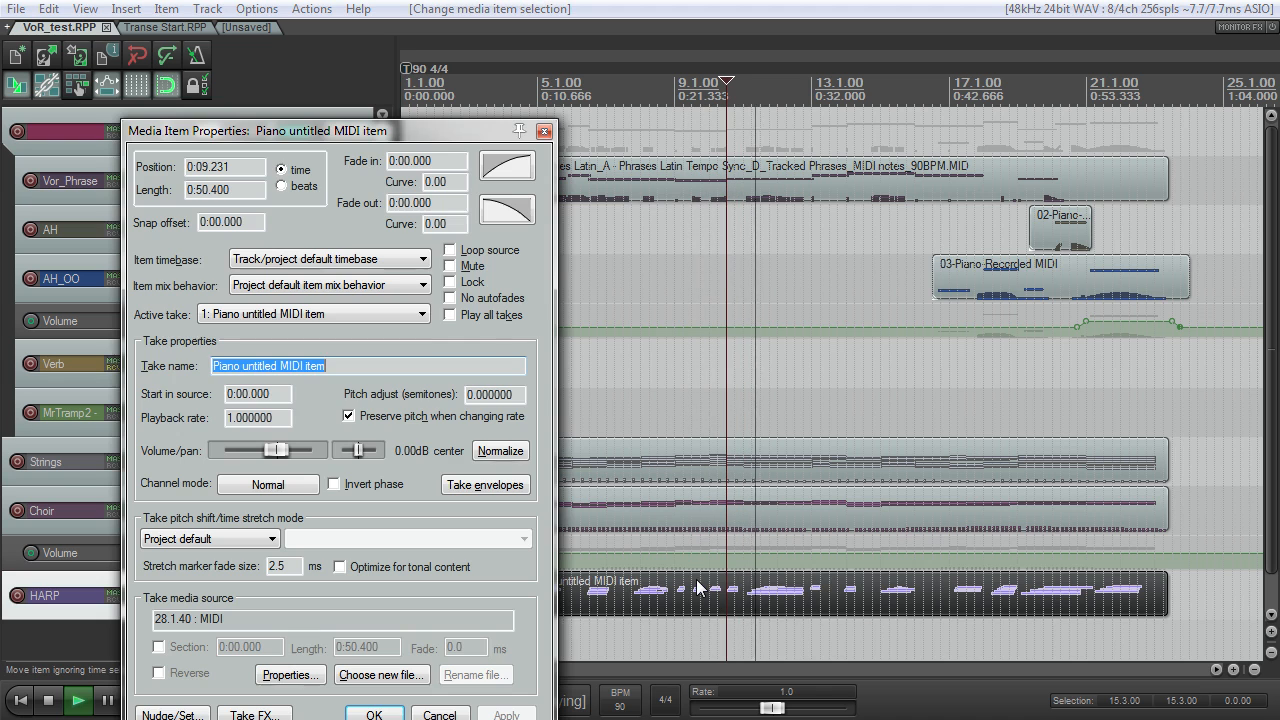
pyautogui.write('Har')
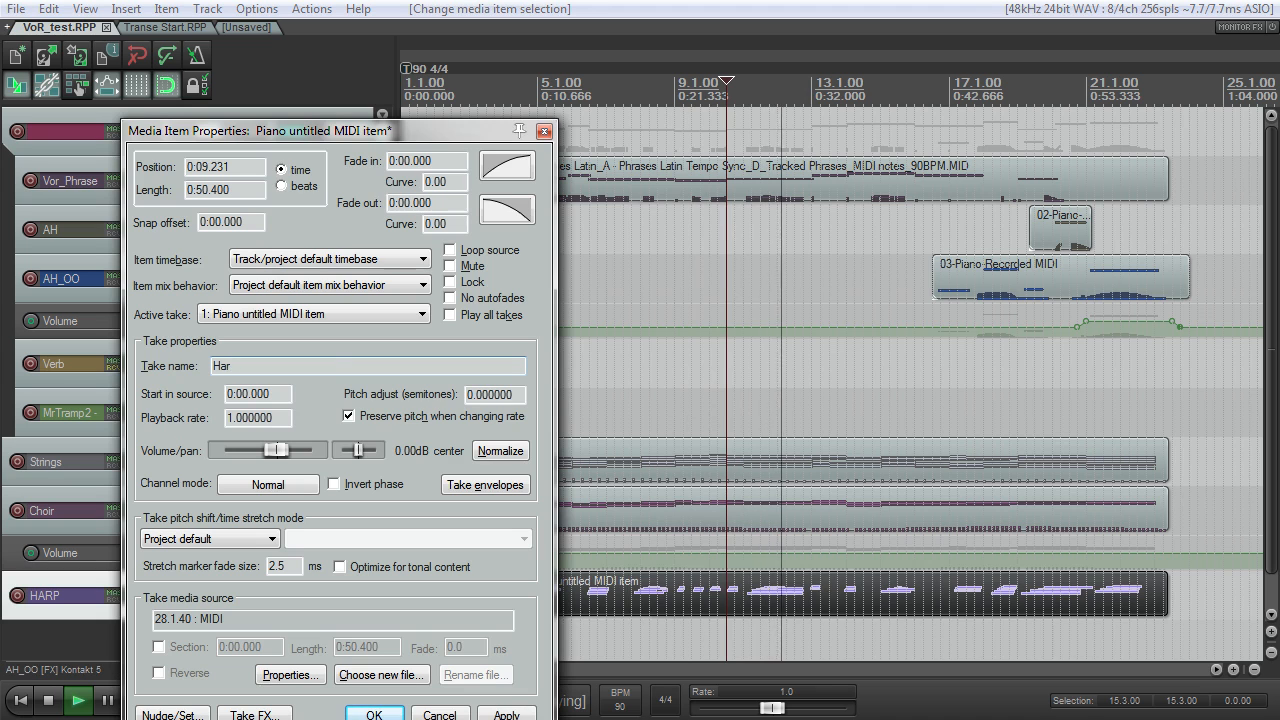
pyautogui.write('d')
pyautogui.press('BackSpace')
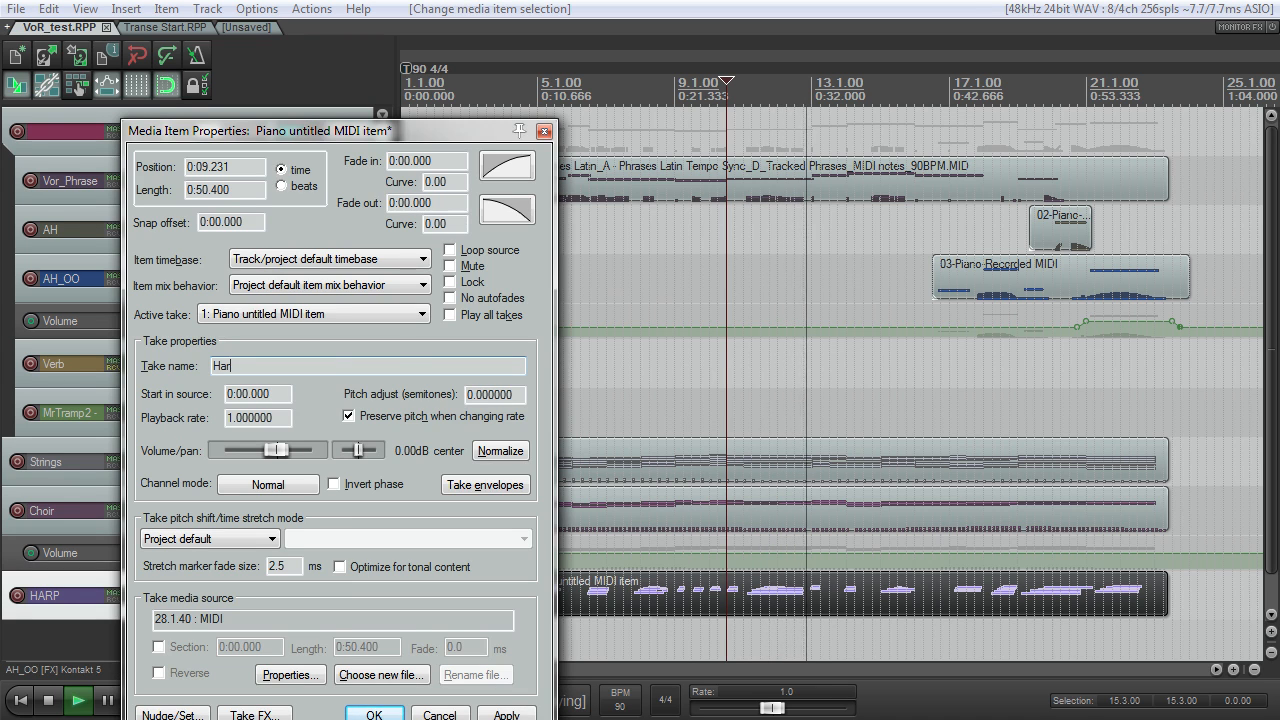
pyautogui.write('p')
pyautogui.press('Return')
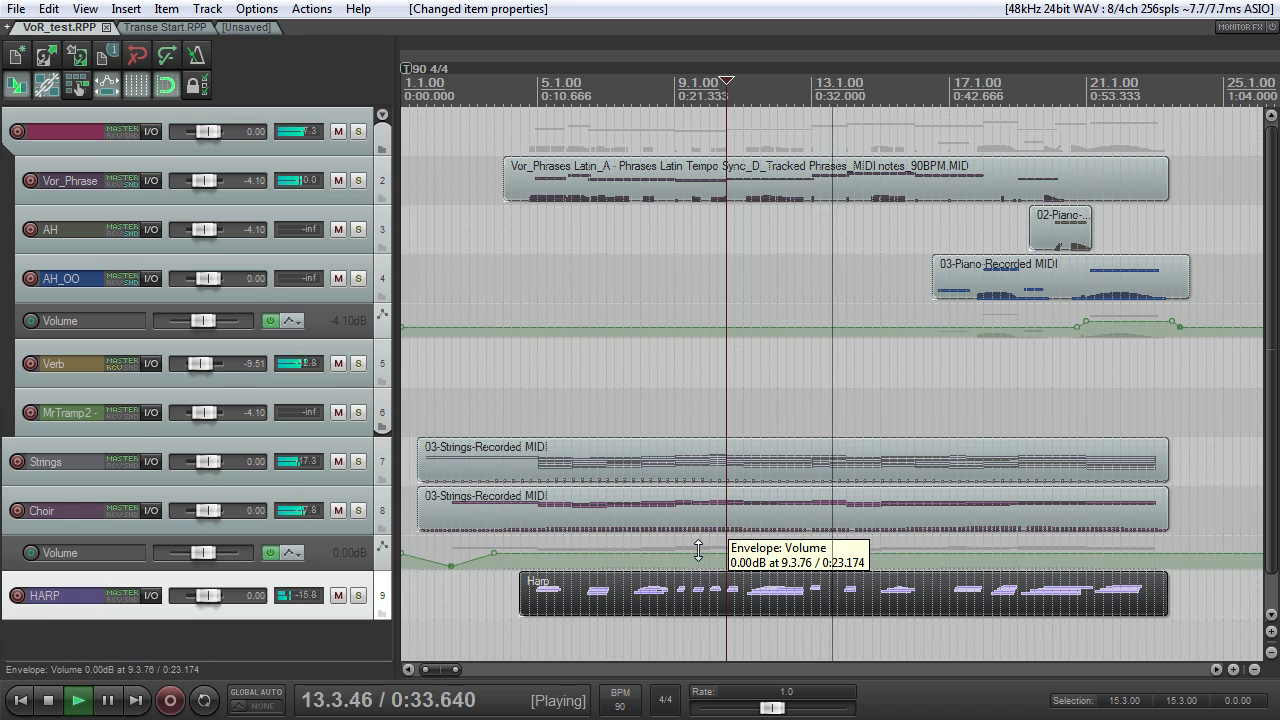
# - Rename the take of the MIDI item on the Choir track to Choir
pyautogui.click(445, 520)
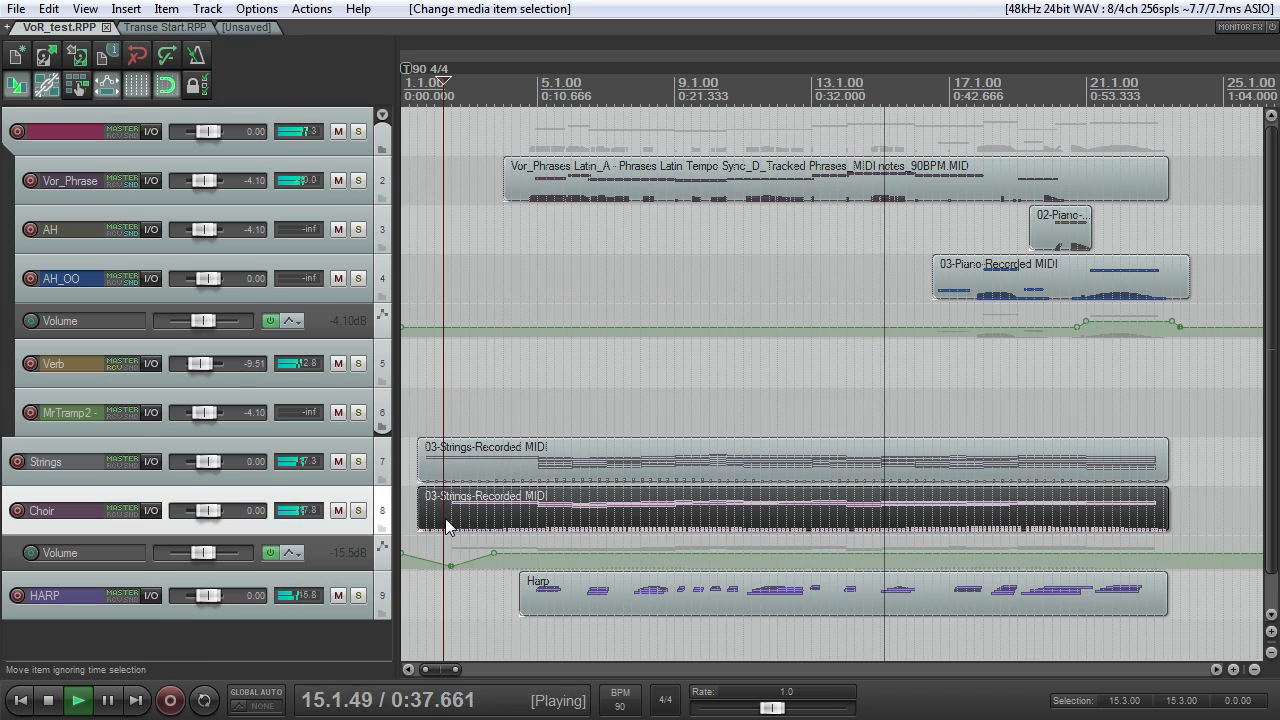
pyautogui.press('F2')
pyautogui.write('C')
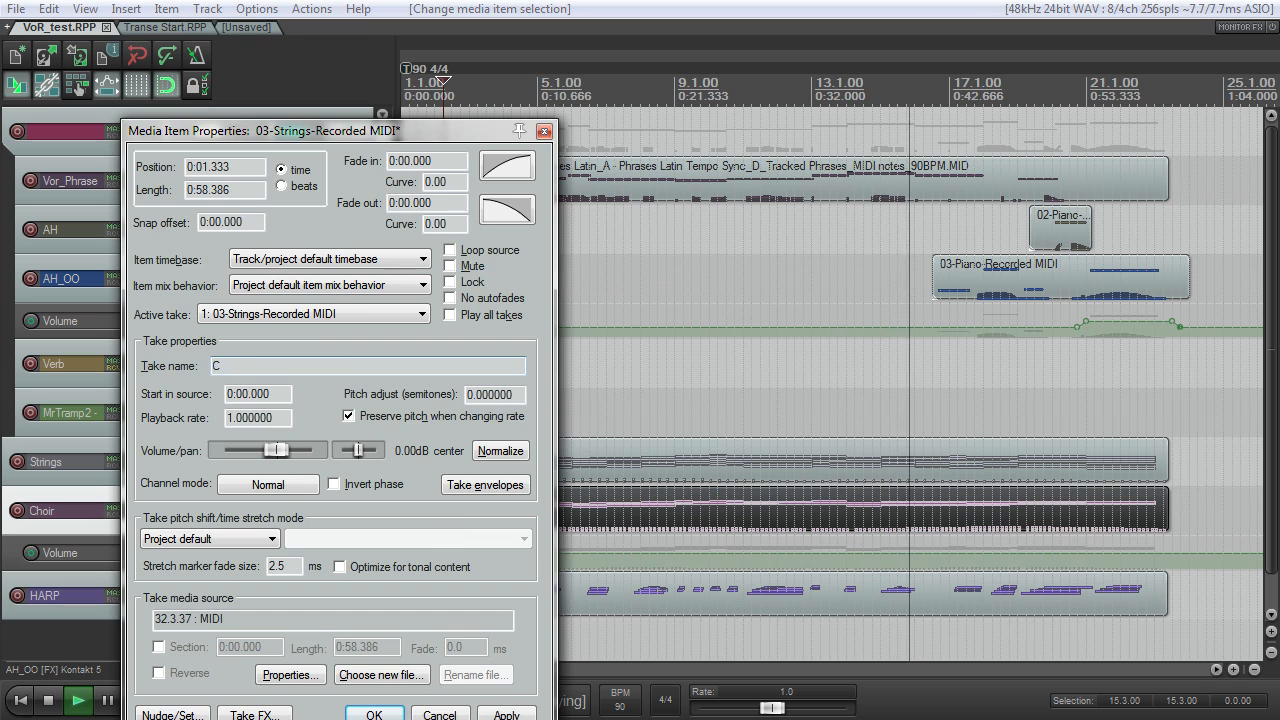
pyautogui.write('hoir')
pyautogui.press('Return')
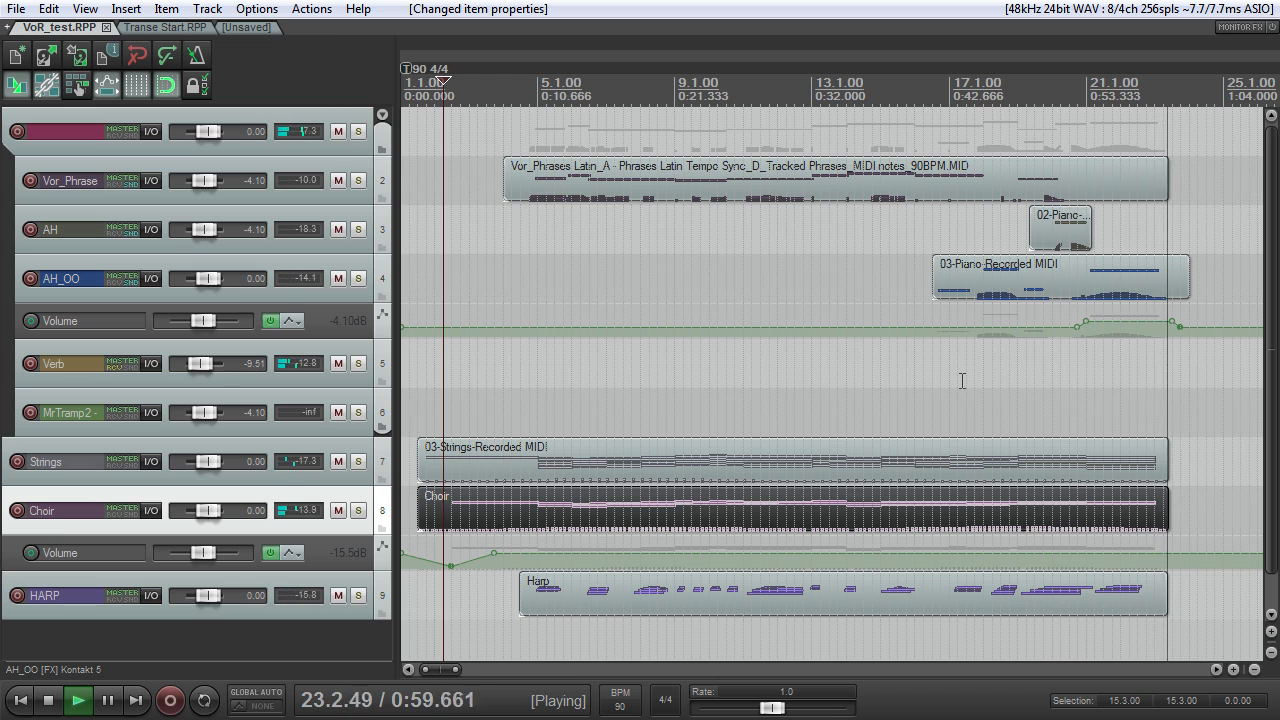
# - Stop playback, move the edit cursor to measure 5 and check the Vor_Phrase track's FX chain
pyautogui.press('space')
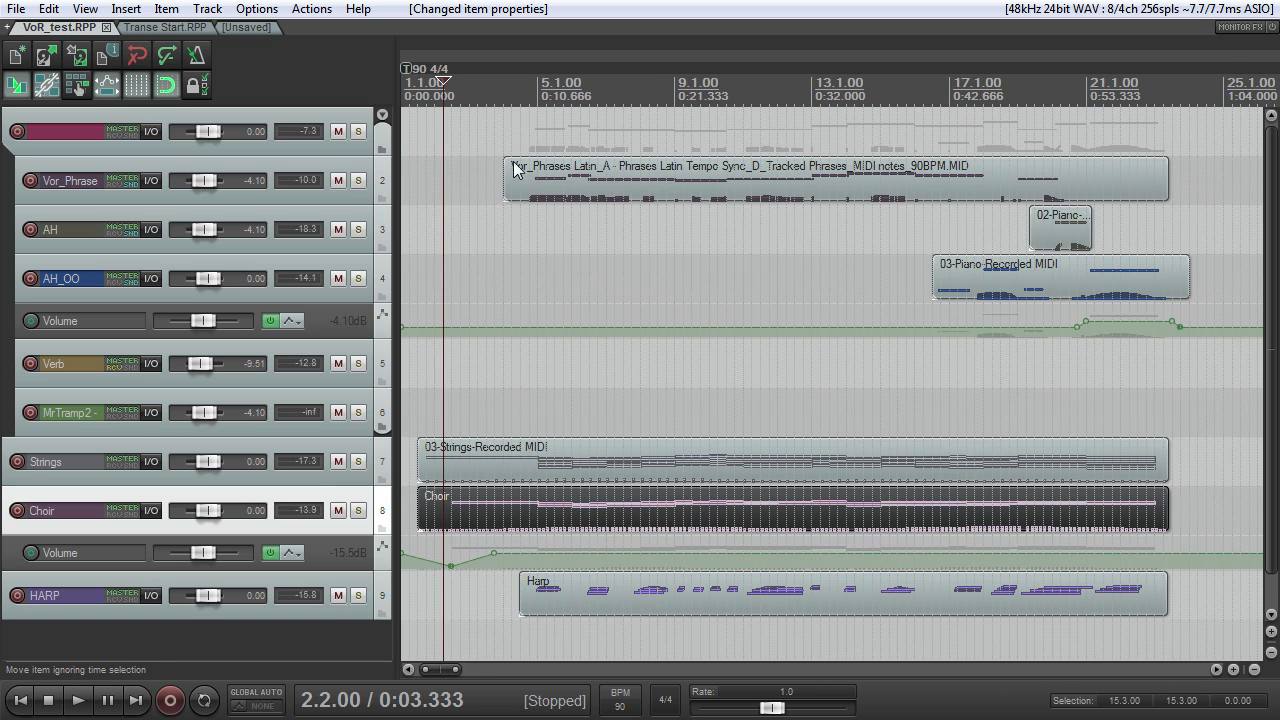
pyautogui.click(537, 89)
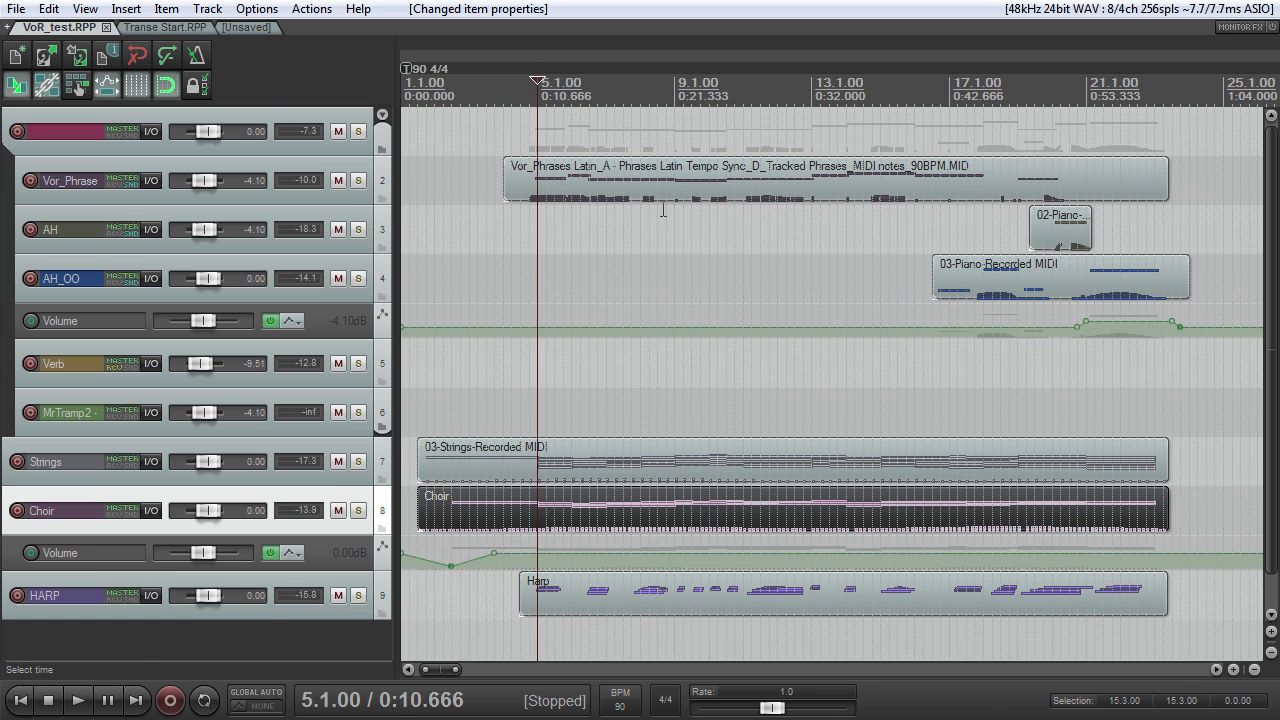
pyautogui.click(350, 226)
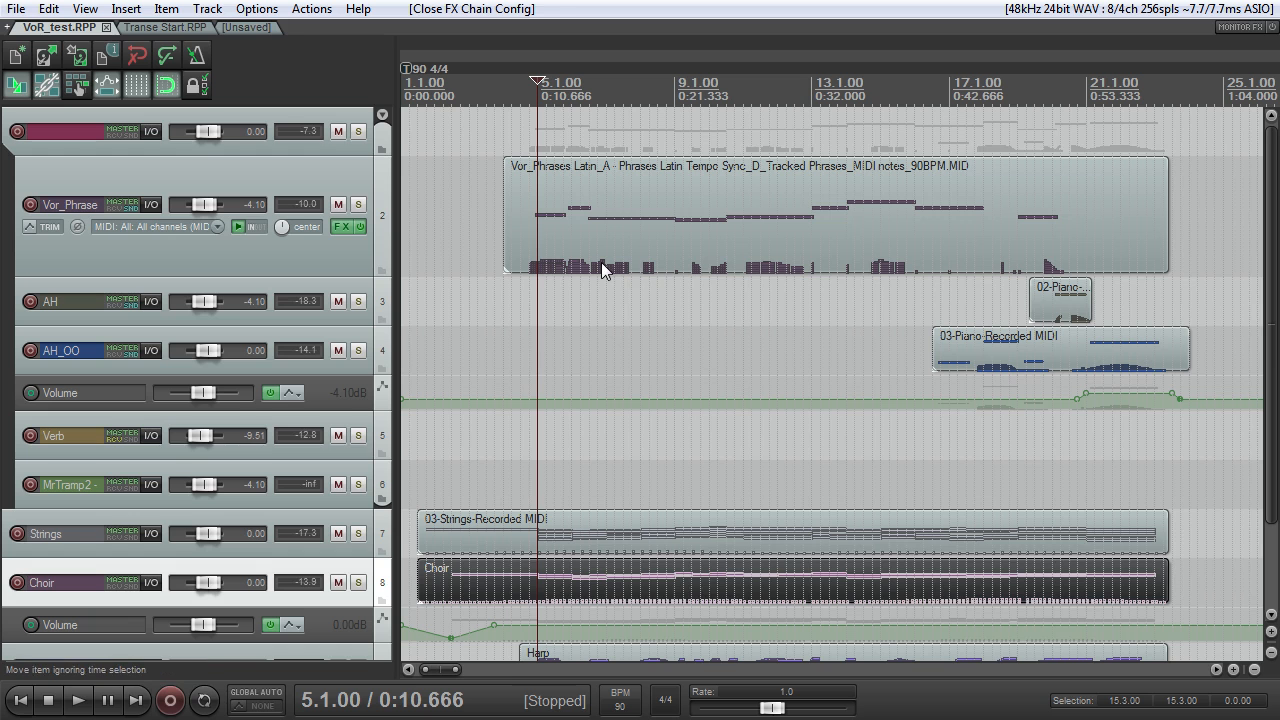
# - Open the Vor_Phrases Latin item in the MIDI editor and examine its notes around measures 4 to 14
pyautogui.doubleClick(601, 262)
pyautogui.scroll(-9, 534, 283)
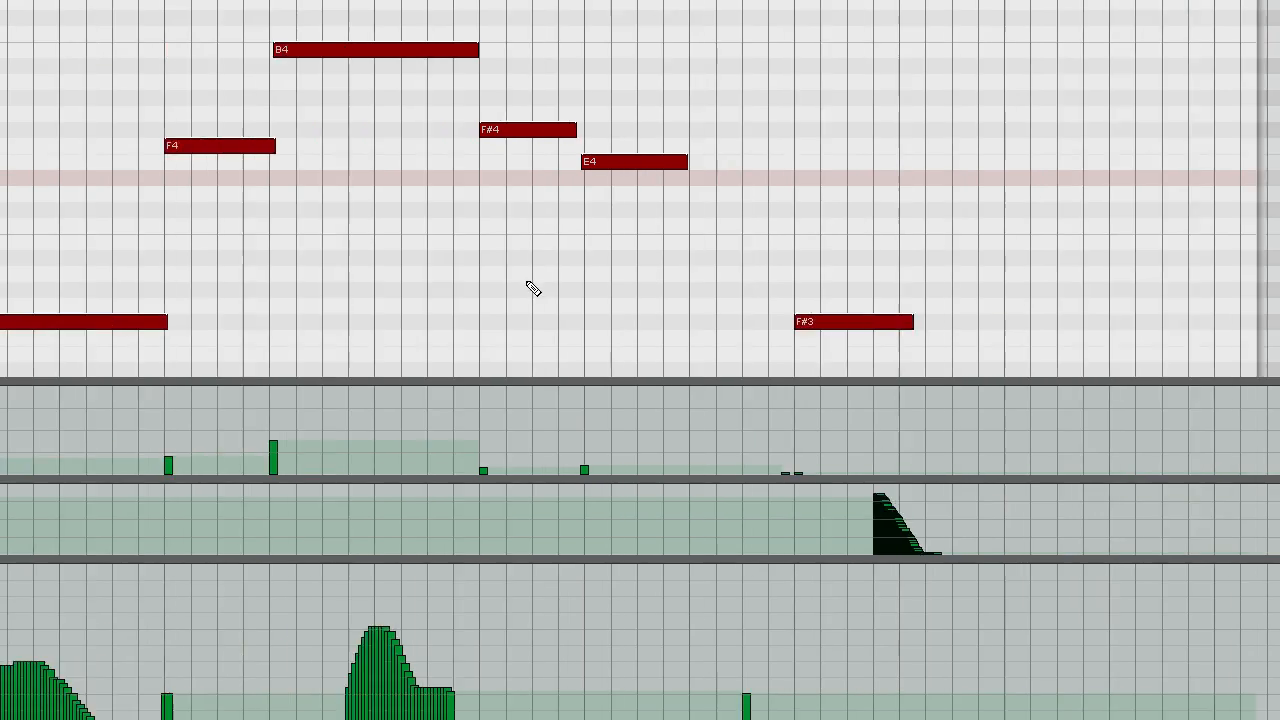
pyautogui.scroll(2, 510, 303)
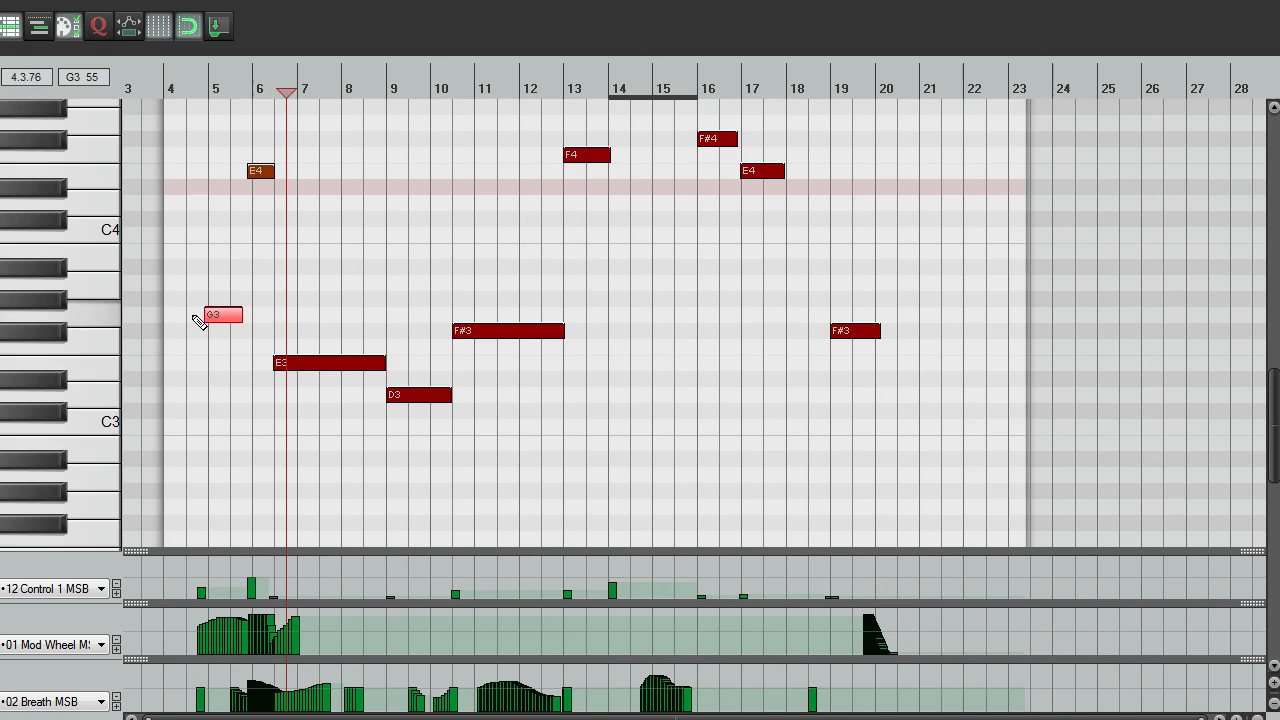
pyautogui.scroll(5, 385, 338)
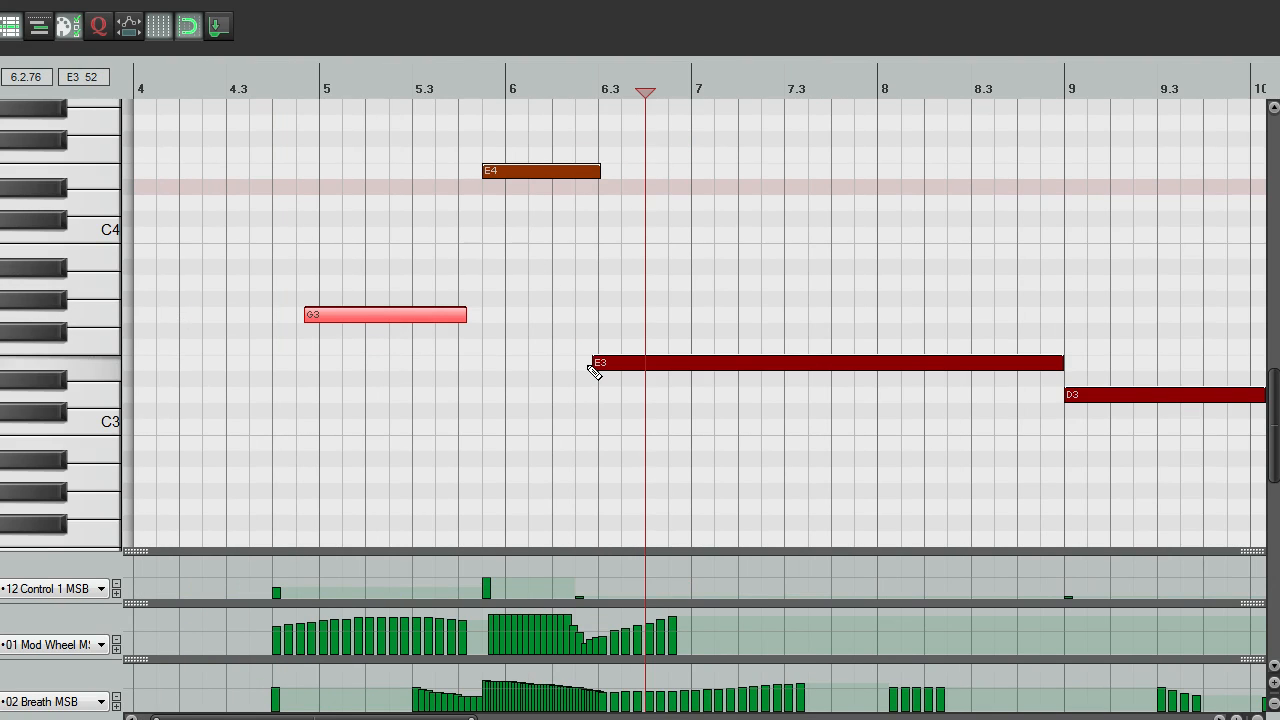
pyautogui.scroll(-2, 600, 397)
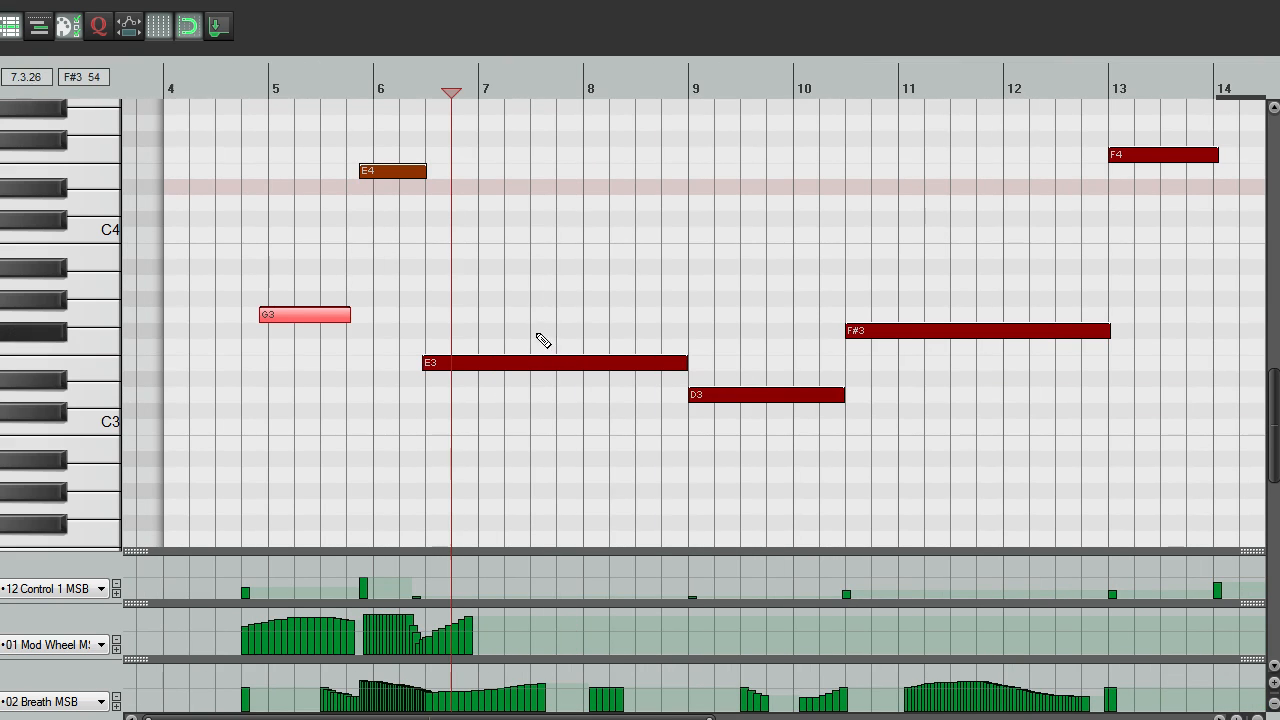
# - Enlarge the Mod Wheel controller lane and examine its curve around the opening phrase notes
pyautogui.moveTo(134, 719); pyautogui.dragTo(134, 687)
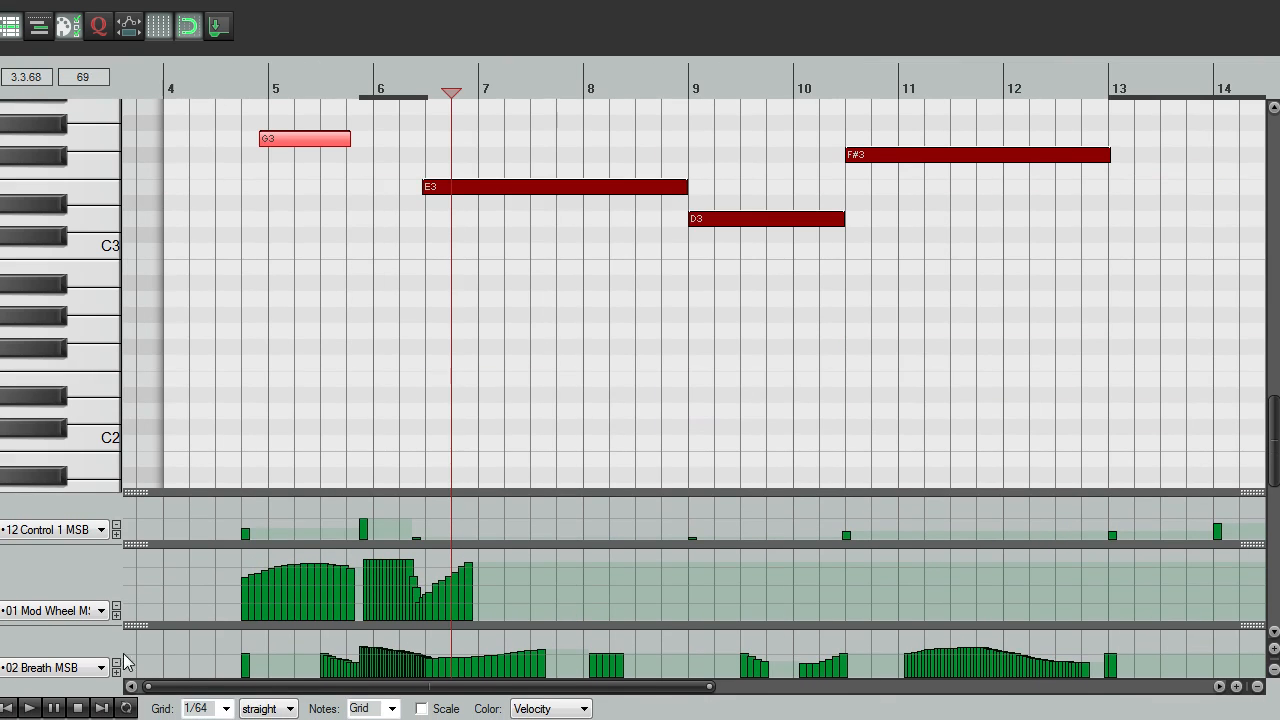
pyautogui.scroll(-2, 956, 654)
pyautogui.scroll(4, 930, 650)
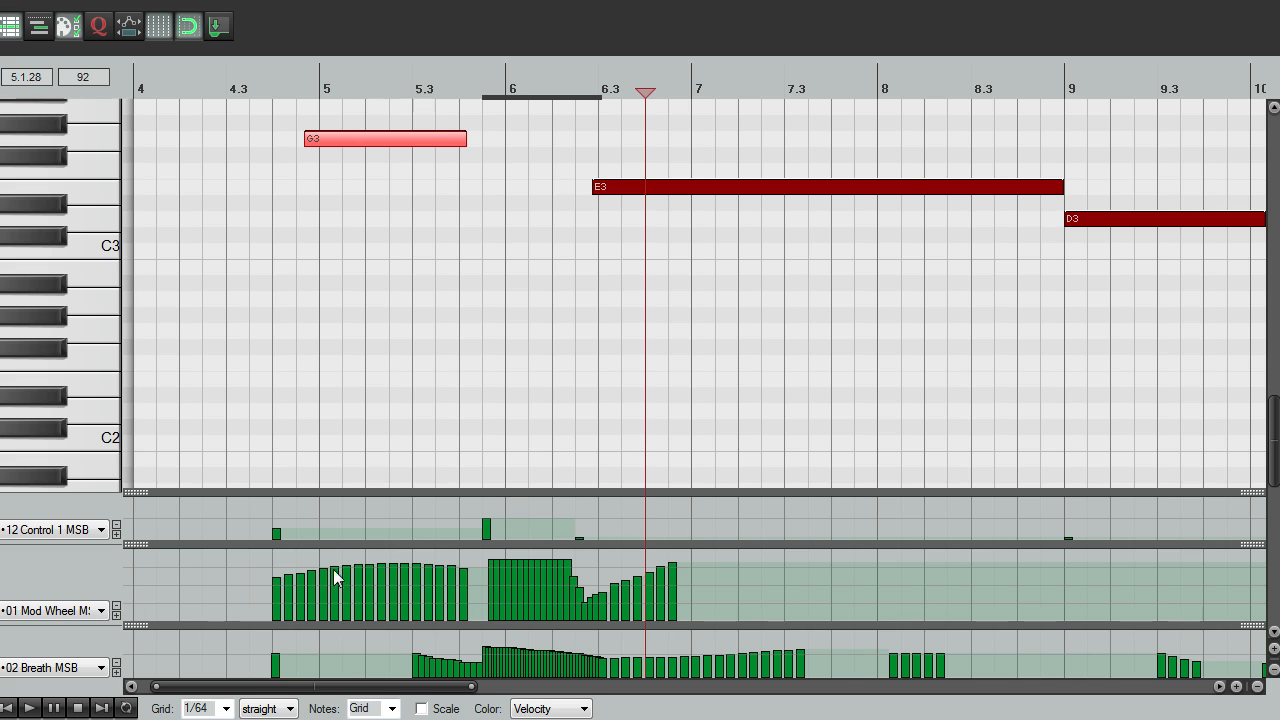
pyautogui.scroll(-3, 363, 594)
pyautogui.scroll(3, 362, 591)
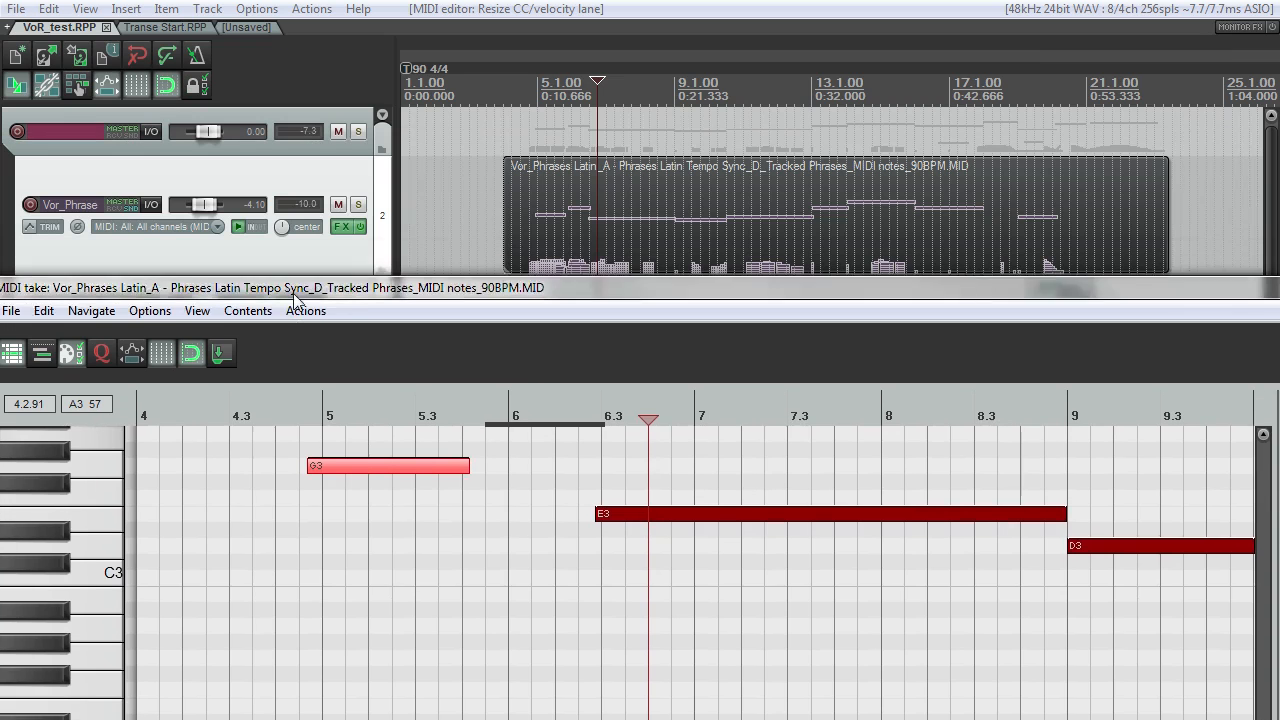
# - Move the MIDI editor aside and show the Vor_Phrase track's Kontakt instrument next to it
pyautogui.moveTo(293, 294); pyautogui.dragTo(293, 374)
pyautogui.click(332, 220)
pyautogui.click(1248, 367)
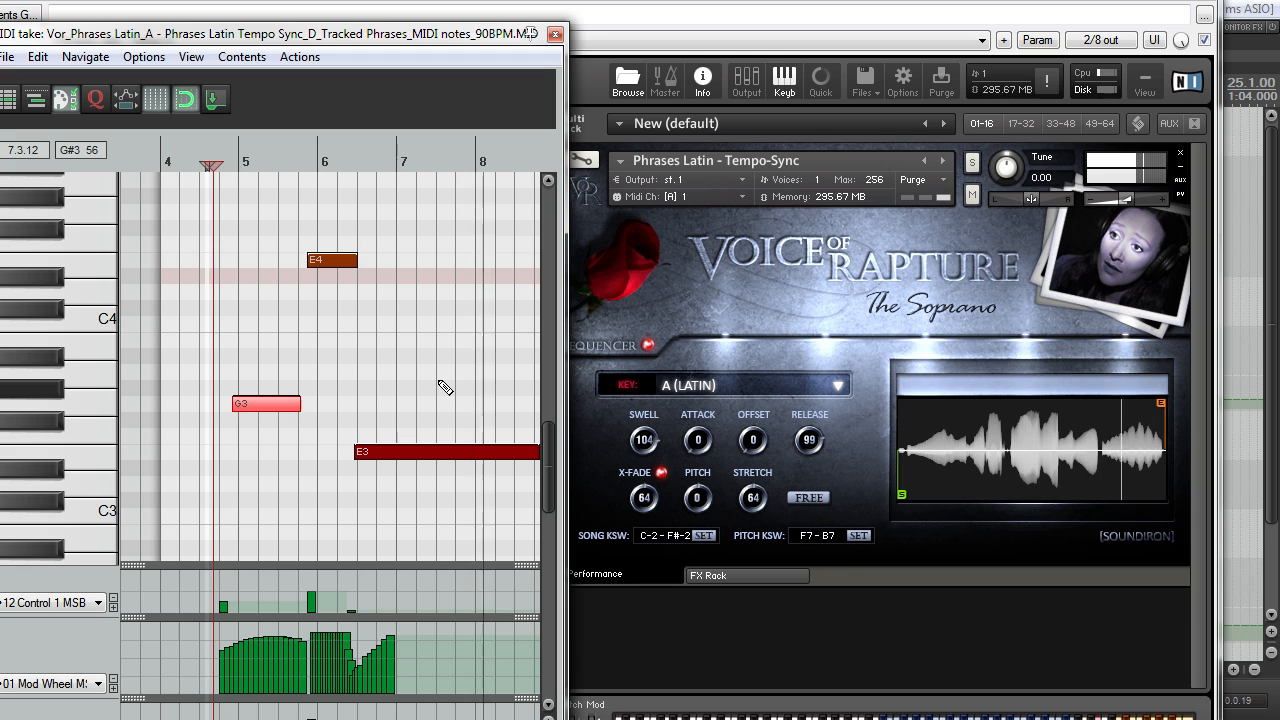
# - Follow the phrase notes up to measure 18 alongside Kontakt's Phrases Latin - Tempo-Sync waveform display
pyautogui.scroll(-2, 445, 388)
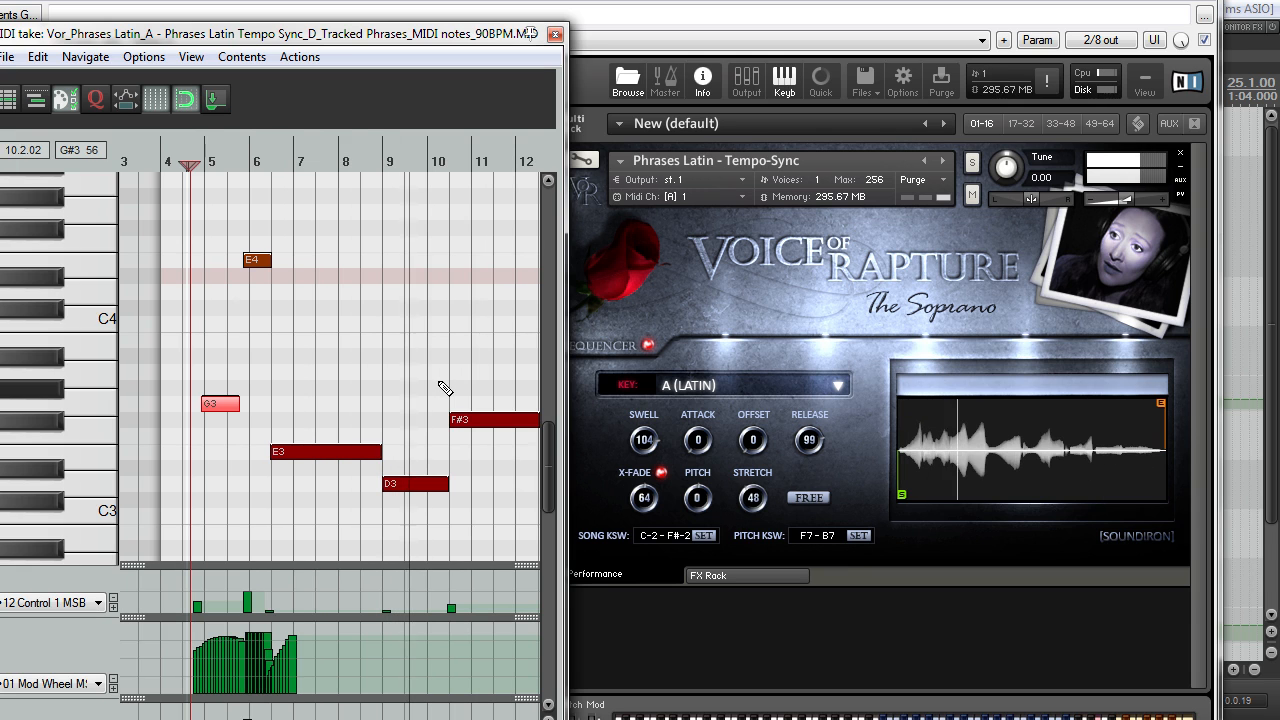
pyautogui.scroll(-1, 444, 388)
pyautogui.scroll(1, 443, 389)
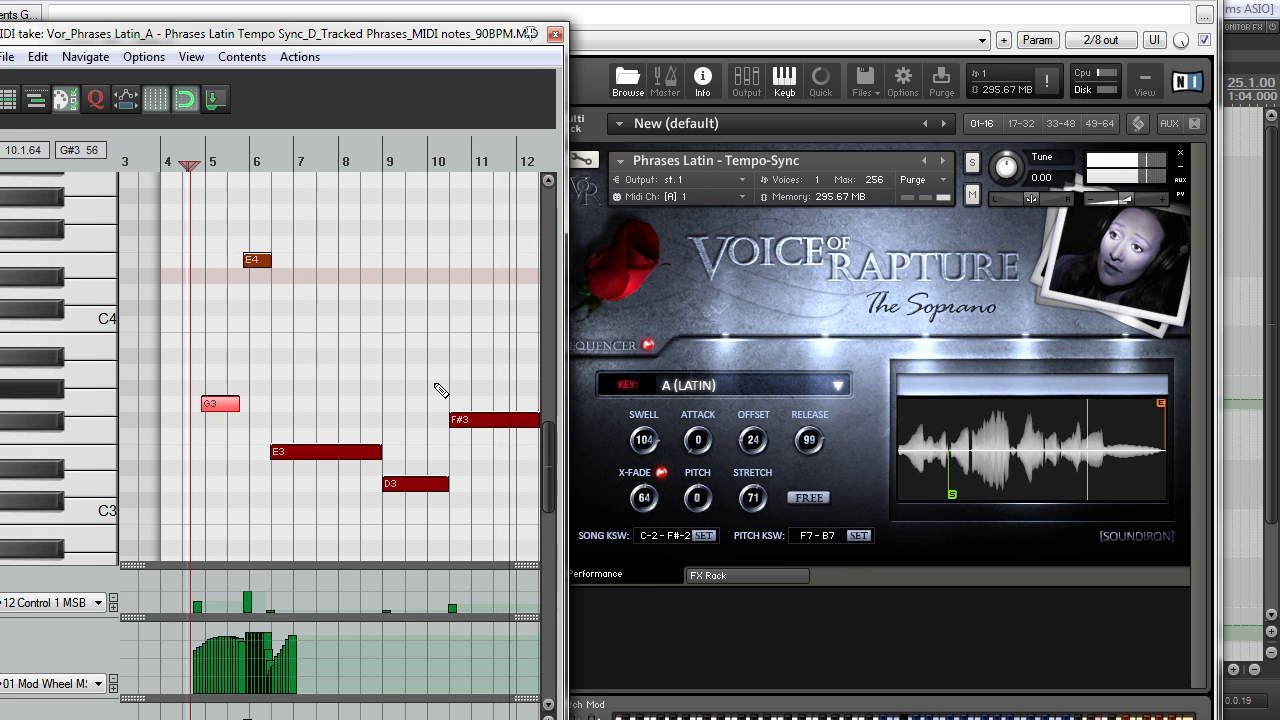
pyautogui.scroll(-2, 436, 389)
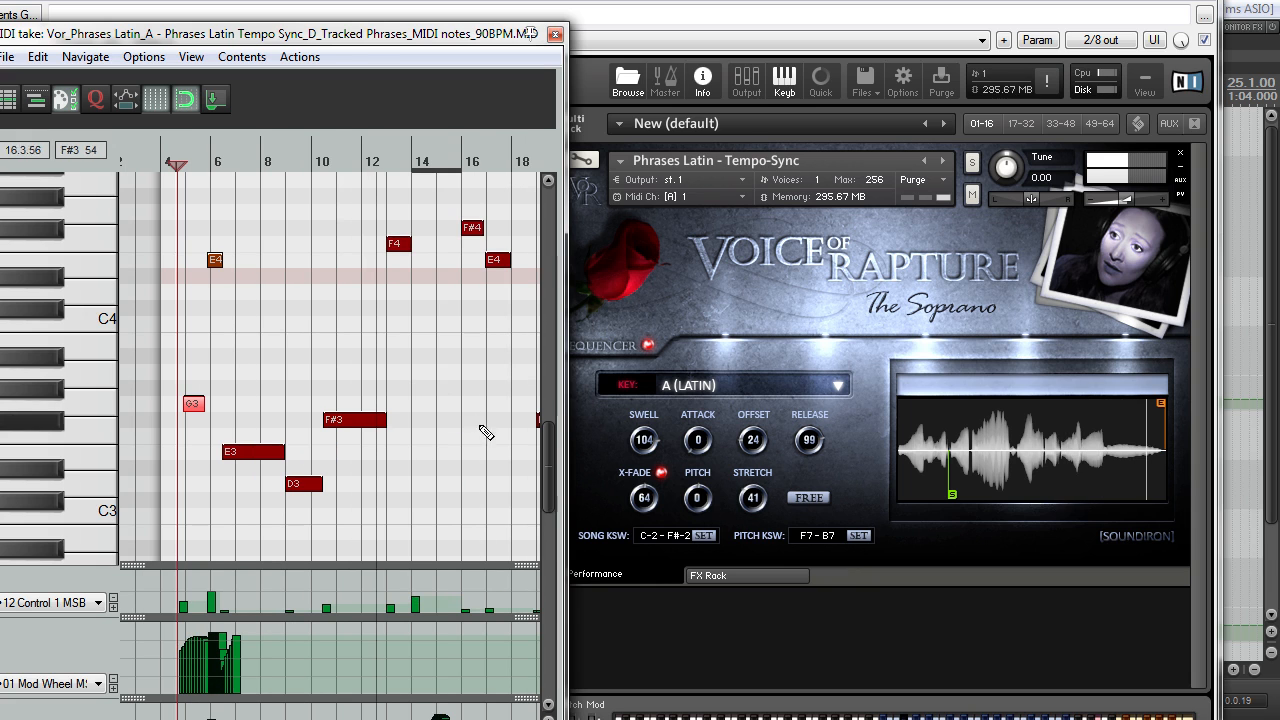
pyautogui.moveTo(549, 445); pyautogui.dragTo(543, 413)
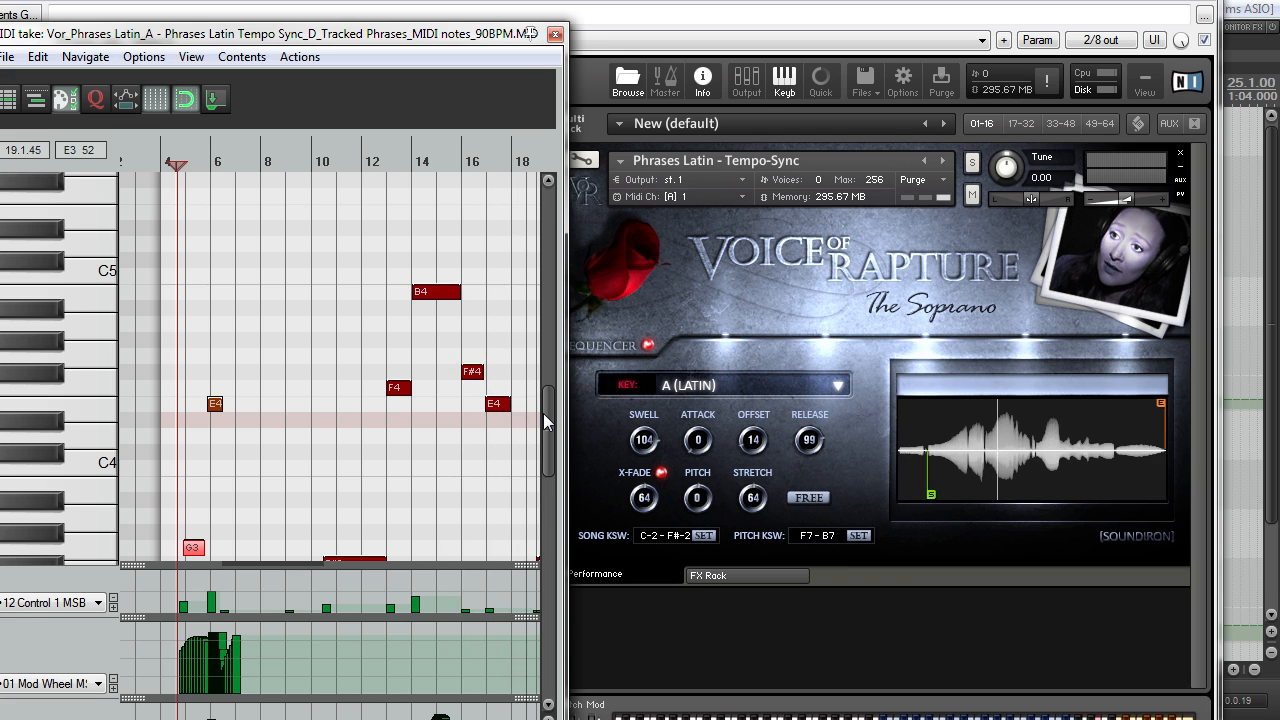
pyautogui.moveTo(543, 413); pyautogui.dragTo(545, 467)
# - Place the edit cursor just before the G3 note and enlarge the controller 12 lane, keeping the Mod Wheel and Breath lanes in view
pyautogui.moveTo(157, 617); pyautogui.dragTo(155, 647)
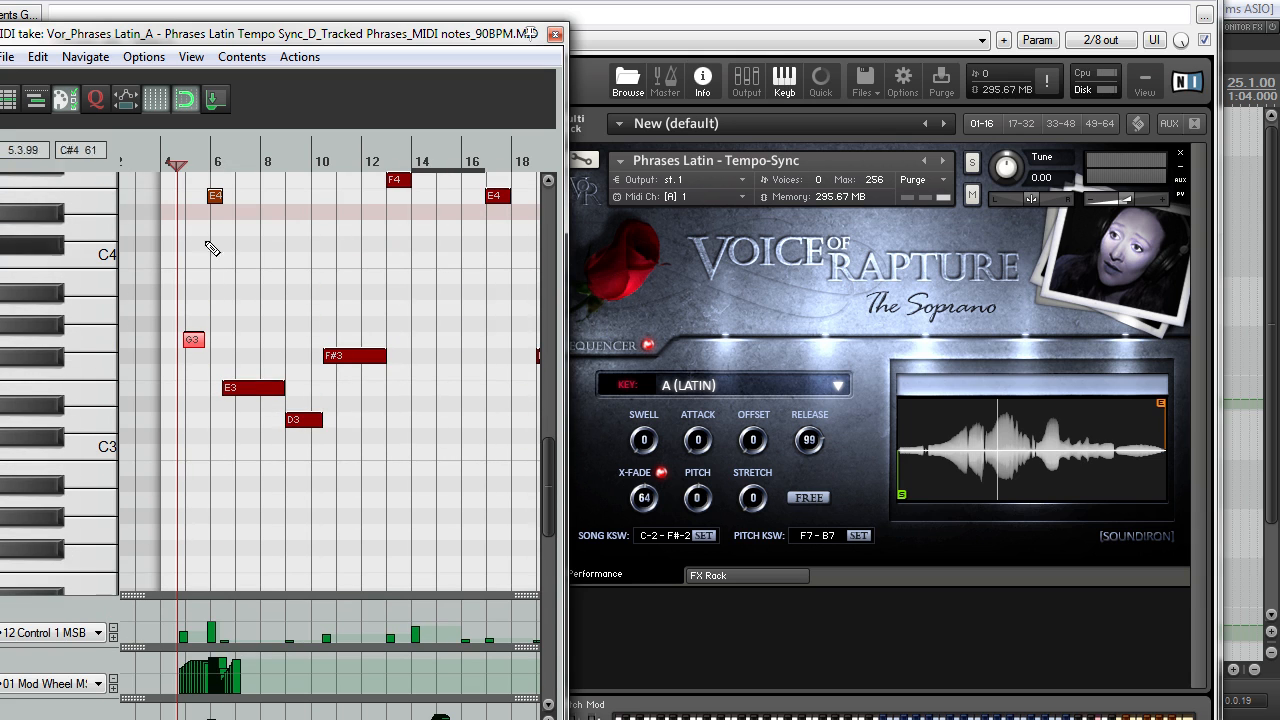
pyautogui.scroll(6, 250, 245)
pyautogui.click(308, 165)
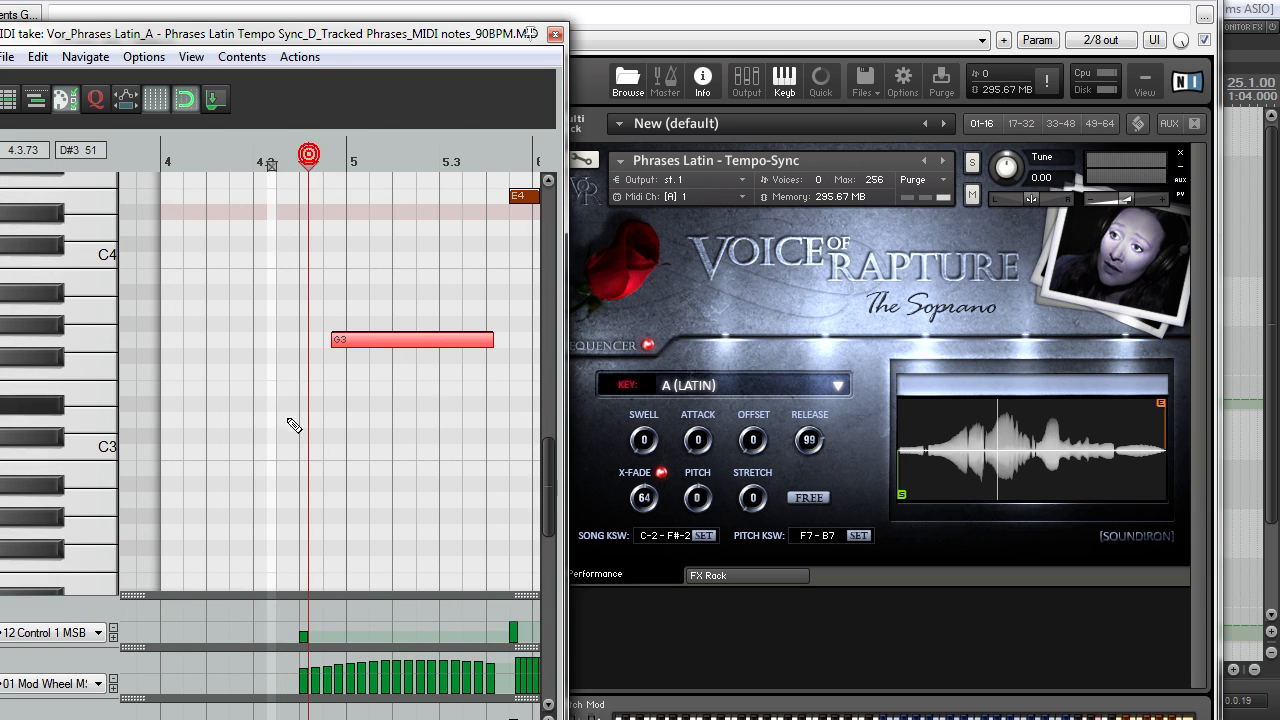
pyautogui.moveTo(126, 597); pyautogui.dragTo(128, 560)
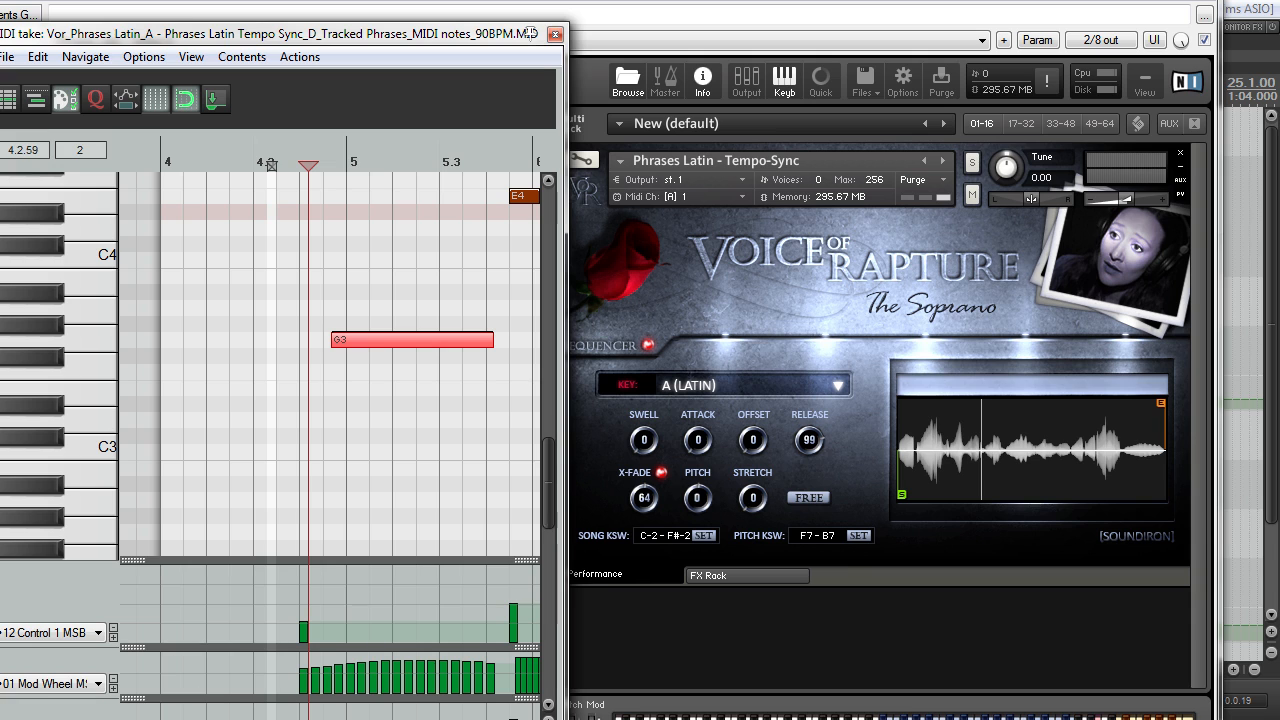
pyautogui.moveTo(300, 719); pyautogui.dragTo(300, 643)
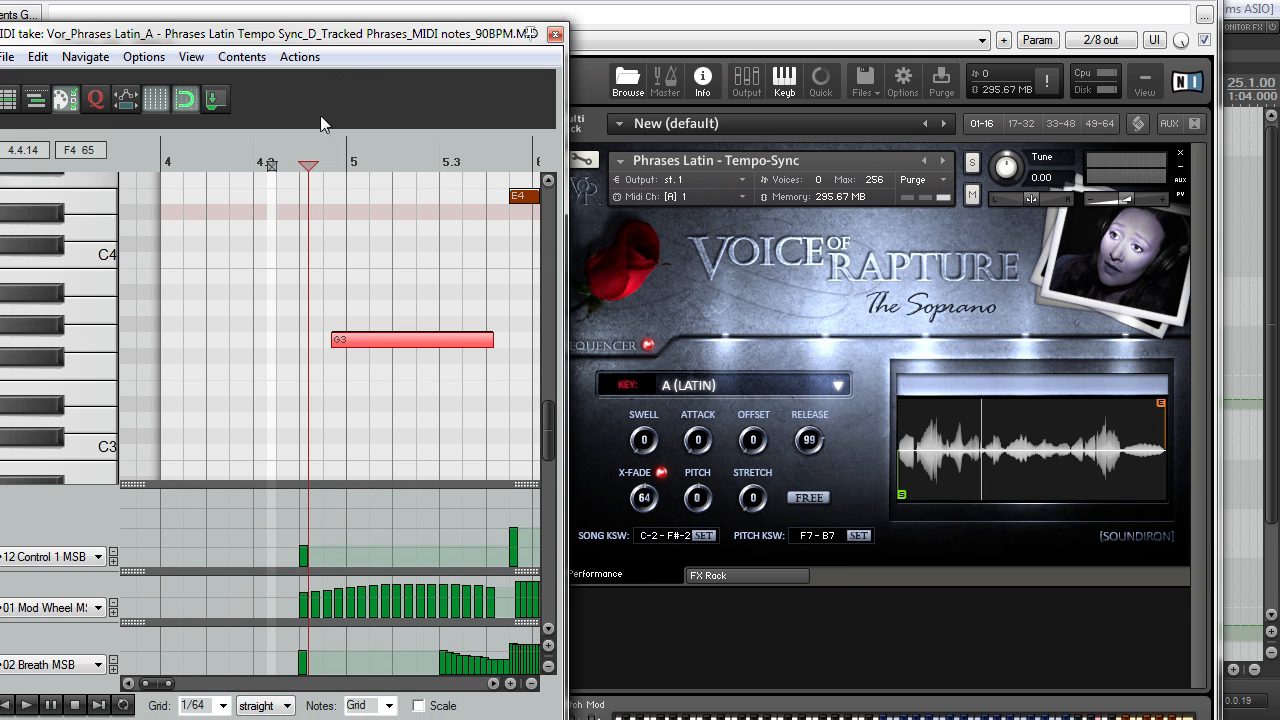
pyautogui.doubleClick(332, 22)
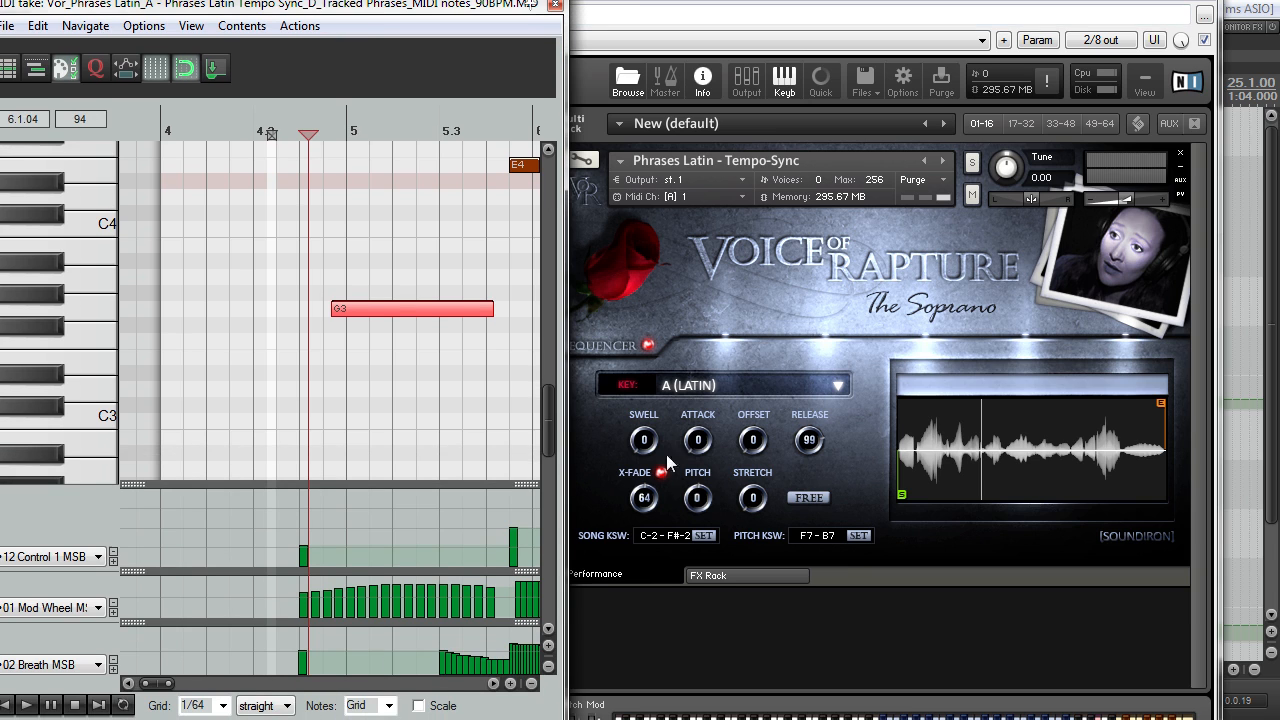
# - Check the MIDI CC automation options of Kontakt's Offset and Stretch knobs without changing them
pyautogui.rightClick(752, 441)
pyautogui.click(881, 379)
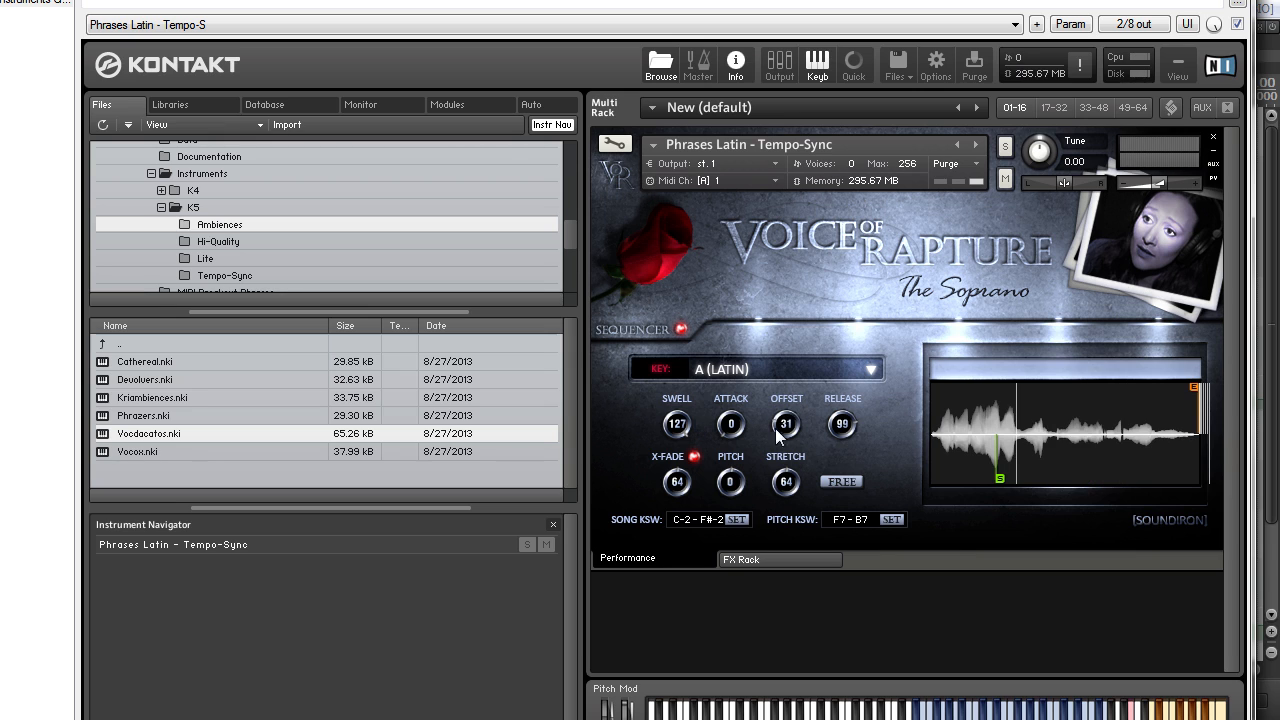
pyautogui.rightClick(779, 490)
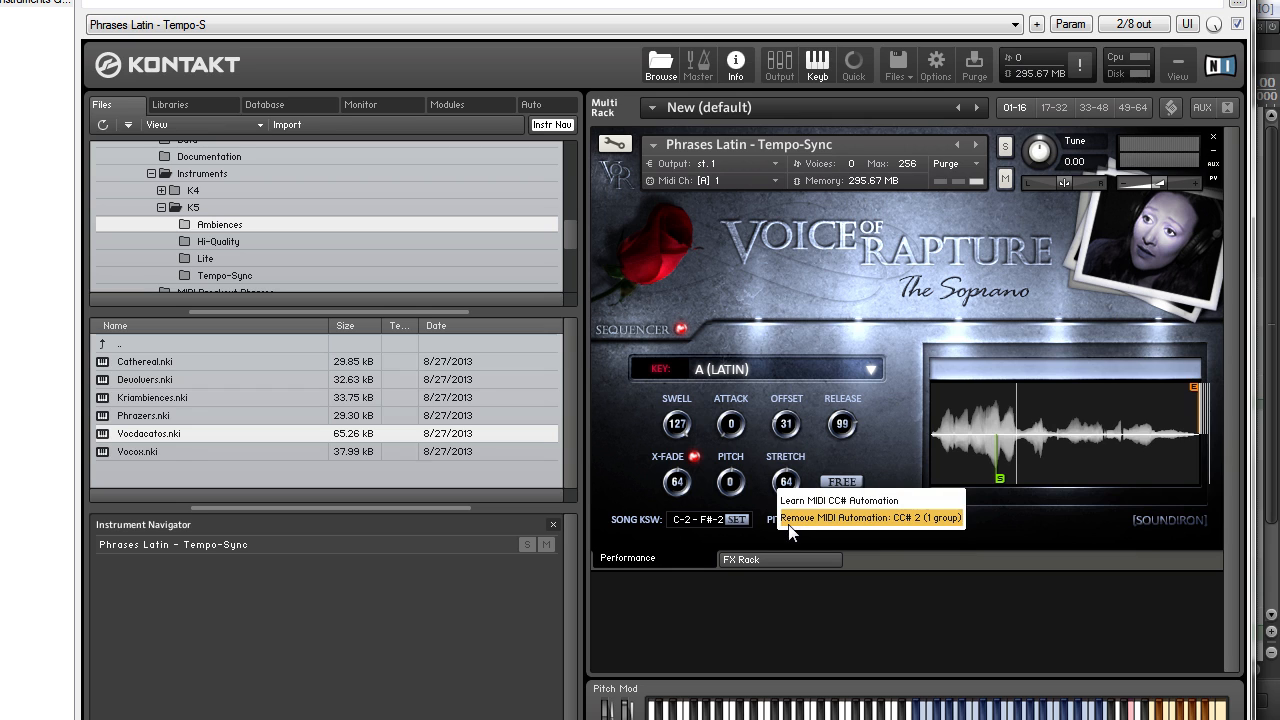
pyautogui.click(903, 404)
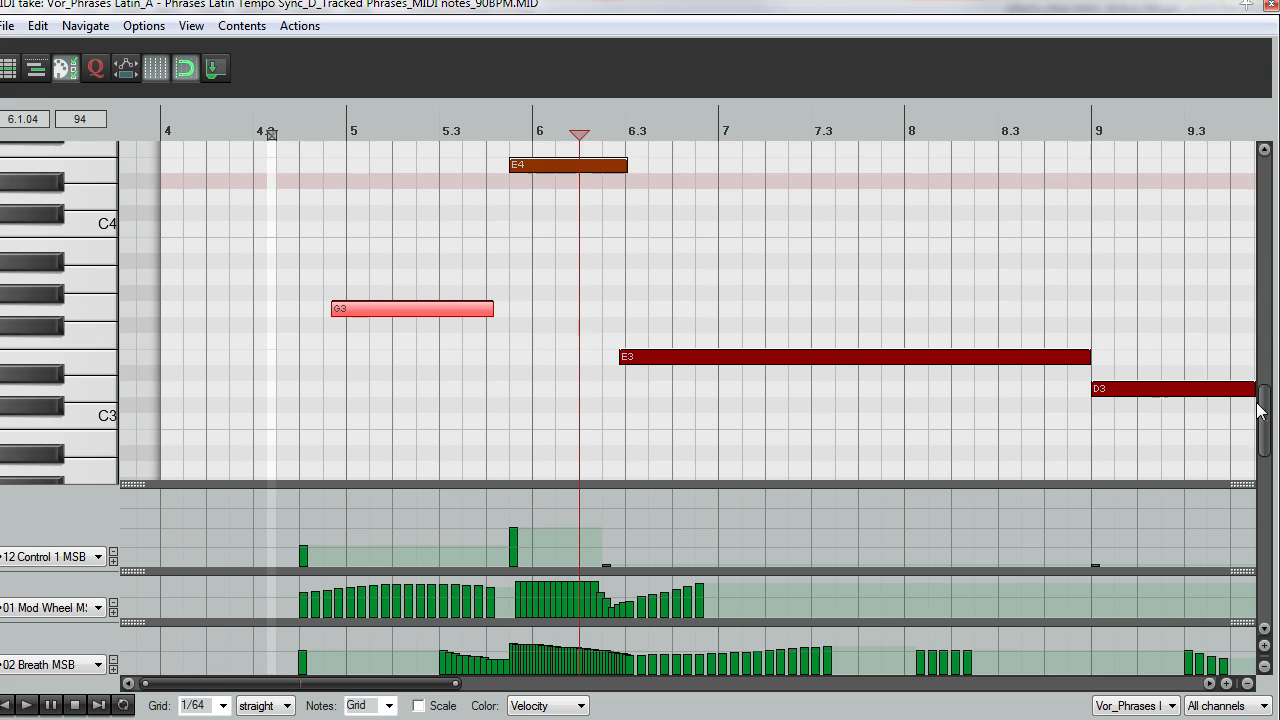
# - Enlarge the Mod Wheel and Breath controller lanes below the phrase notes in the MIDI editor
pyautogui.moveTo(1258, 404); pyautogui.dragTo(1265, 440)
pyautogui.moveTo(134, 571); pyautogui.dragTo(143, 460)
pyautogui.scroll(2, 408, 597)
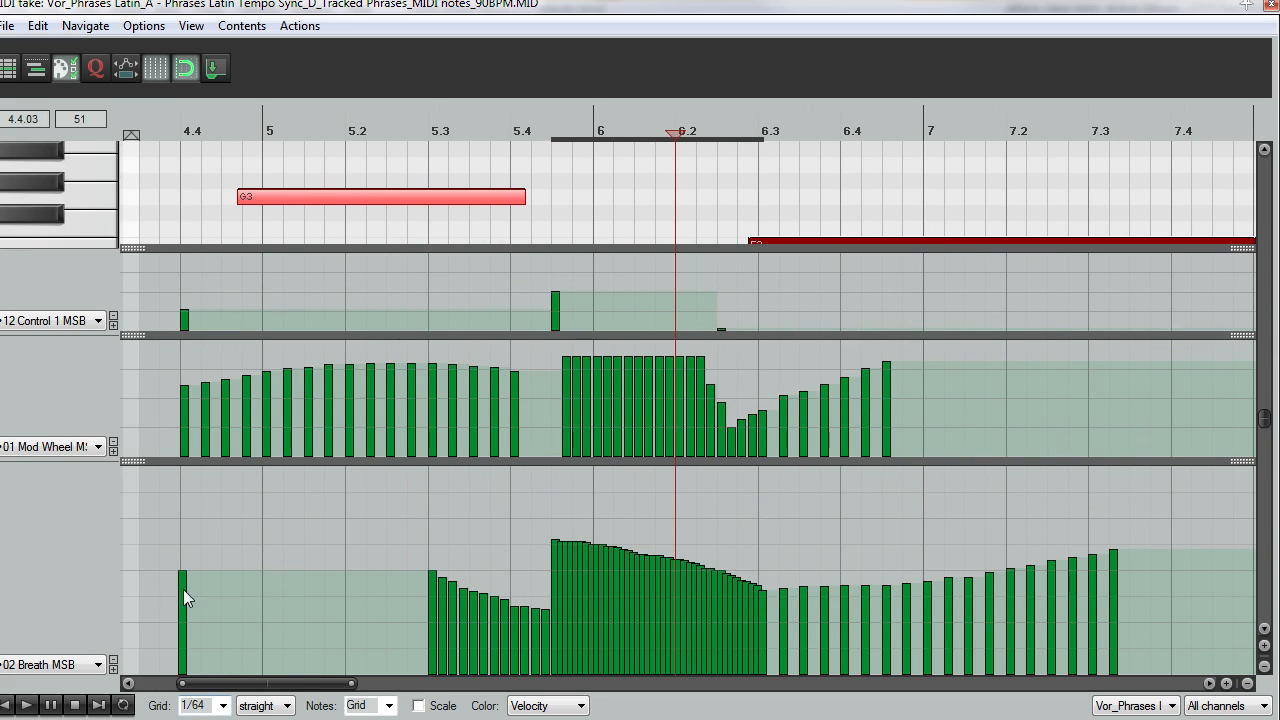
# - Play the phrase from just before the G3 note, following its Breath curve, and stop playback
pyautogui.click(230, 111)
pyautogui.press('space')
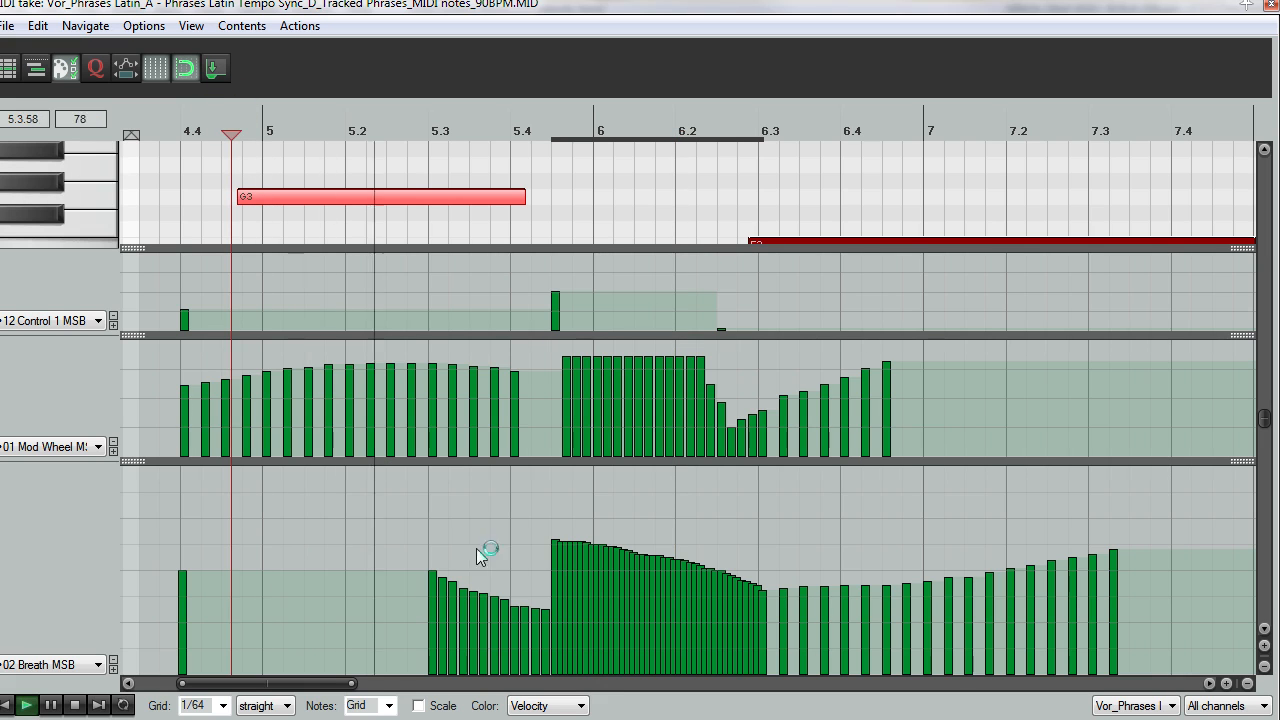
pyautogui.press('space')
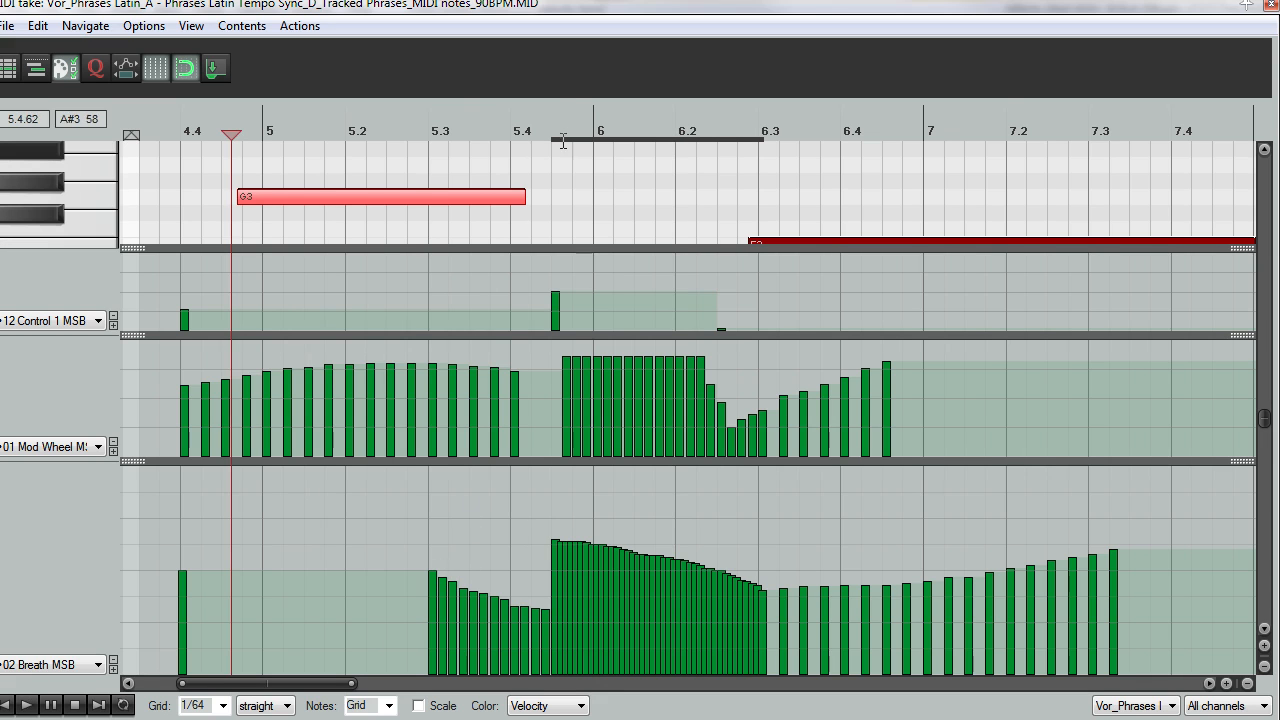
# - Play from the start of the second phrase just before measure 6 and examine the Breath curve up to measure 14
pyautogui.click(554, 111)
pyautogui.scroll(3, 623, 321)
pyautogui.scroll(-1, 623, 329)
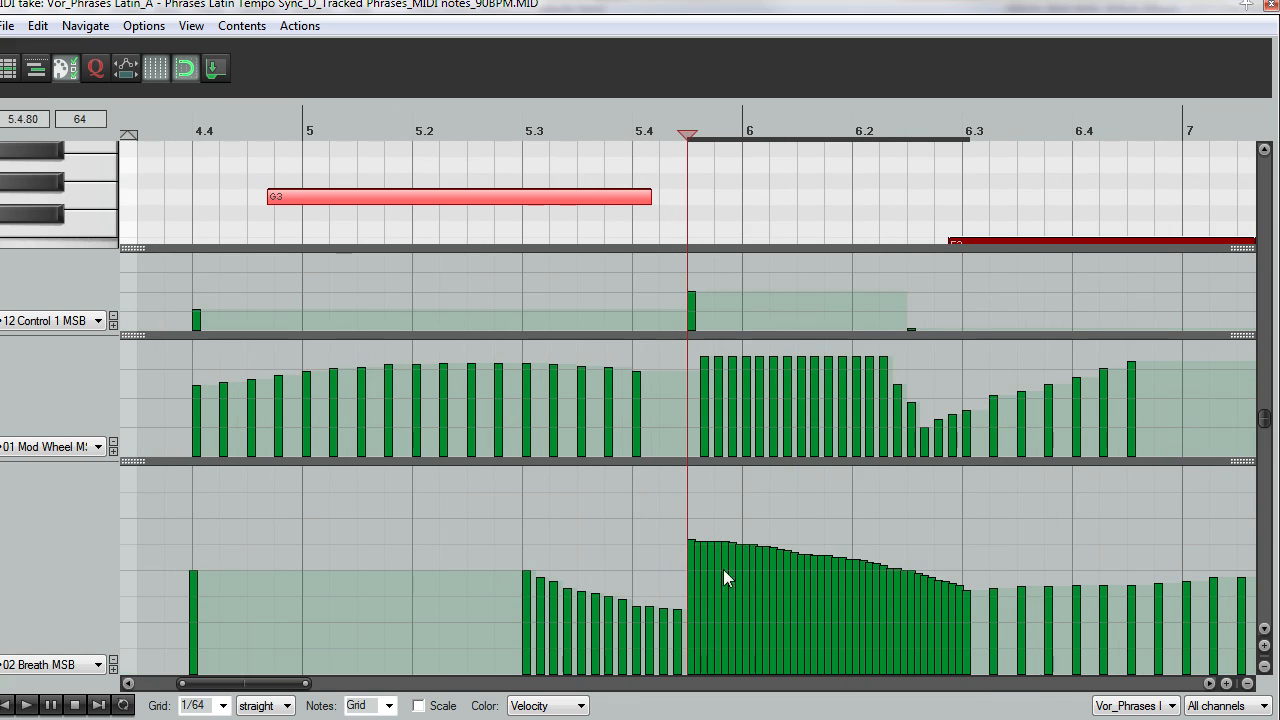
pyautogui.press('space')
pyautogui.scroll(-1, 865, 566)
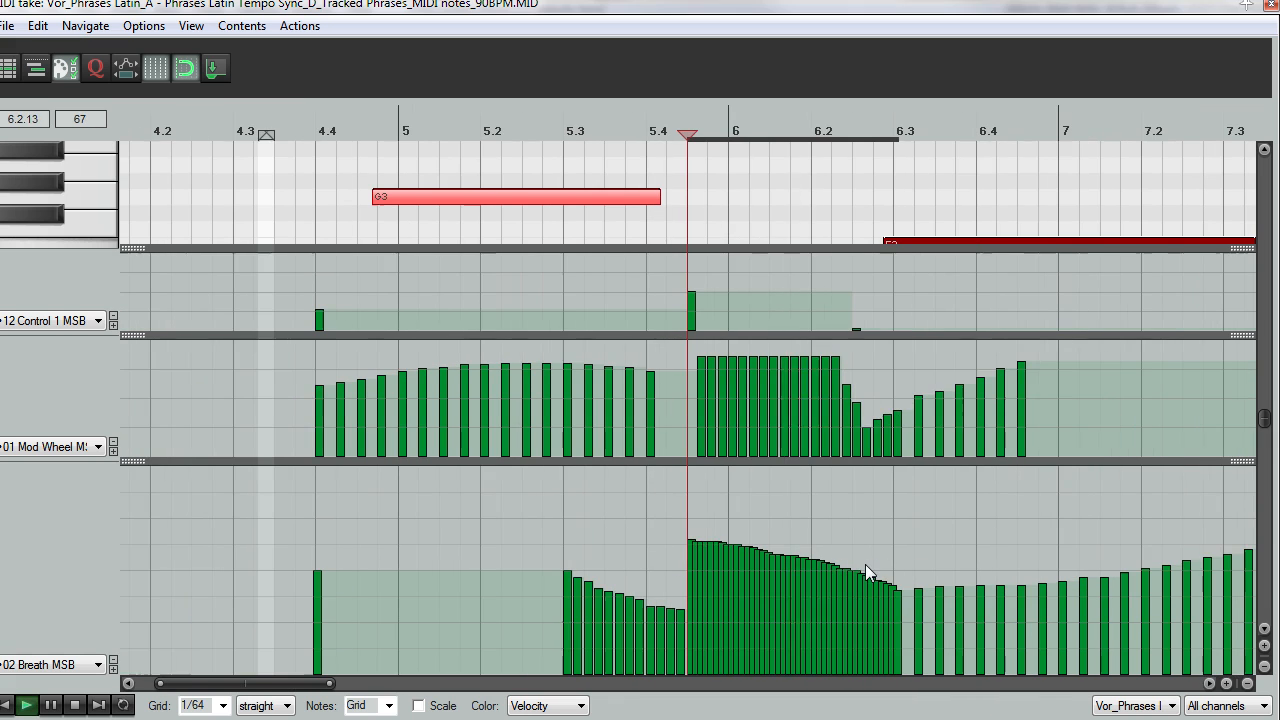
pyautogui.scroll(-2, 865, 565)
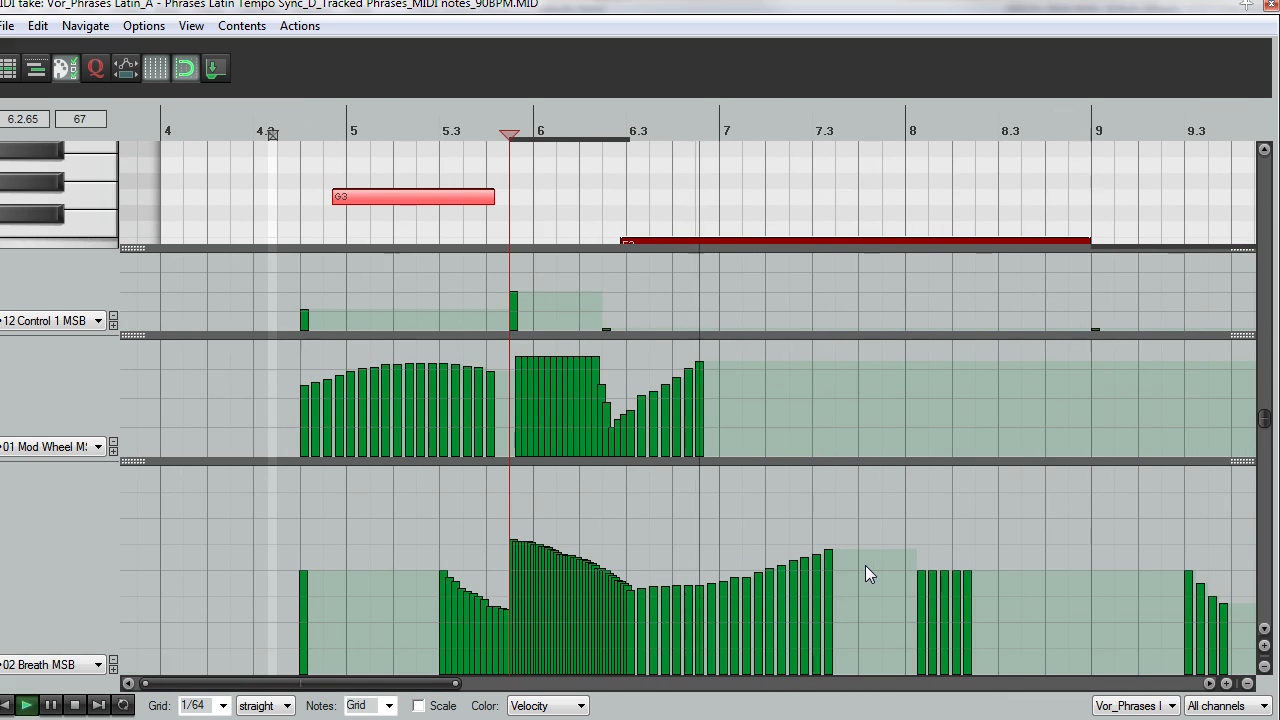
pyautogui.scroll(-1, 865, 565)
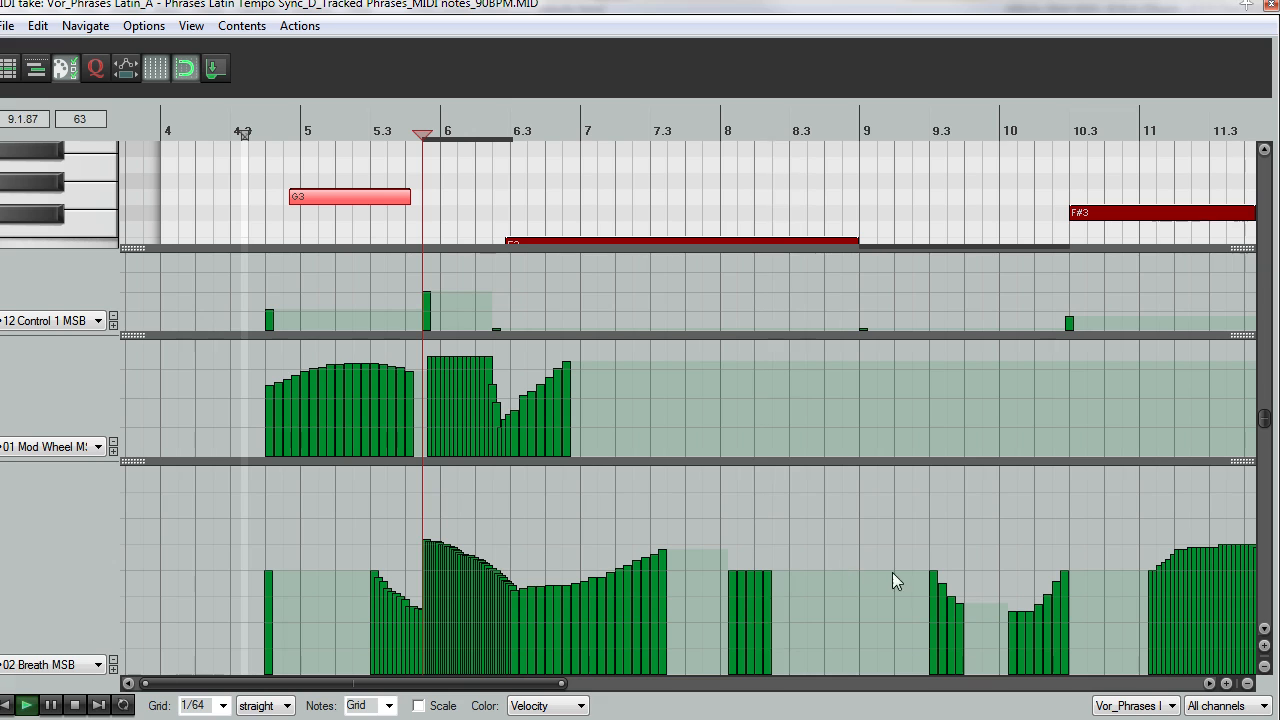
pyautogui.scroll(-1, 919, 573)
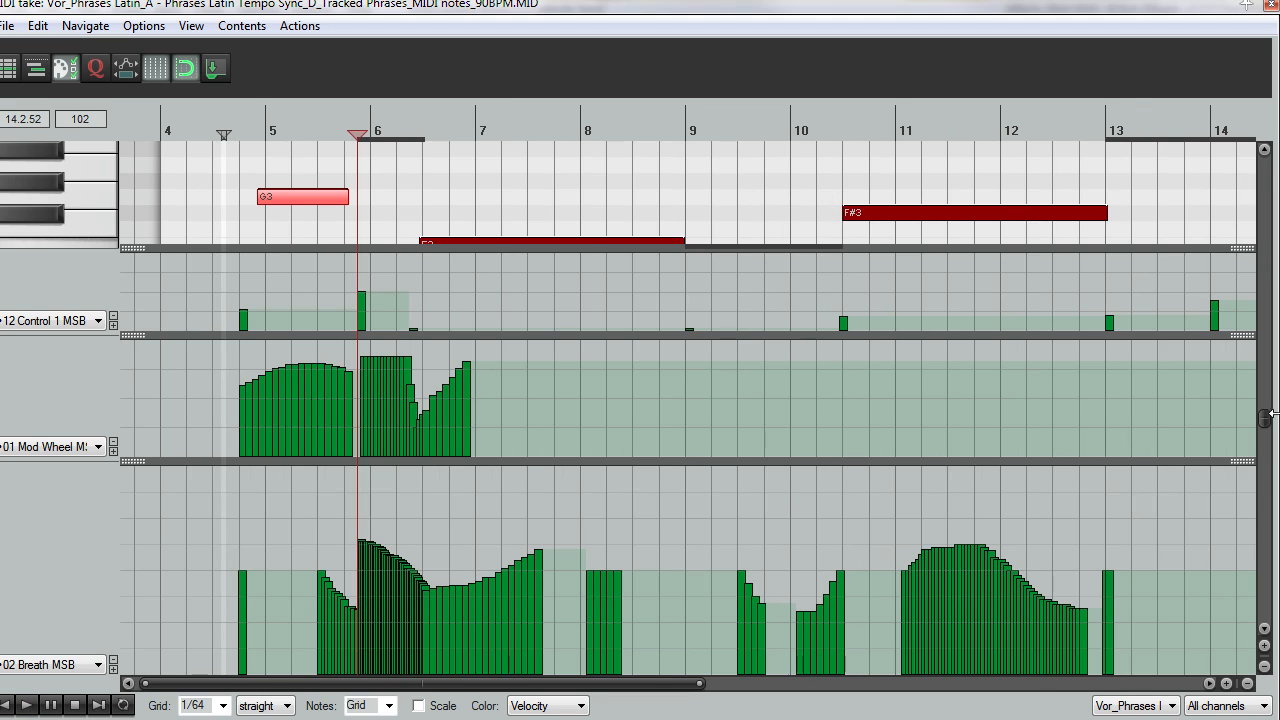
# - Give the note area more height and play the D3 phrase from measure 9, following its Breath curve, before stopping playback
pyautogui.moveTo(1266, 420)
pyautogui.mouseDown()
pyautogui.moveTo(1266, 400)
pyautogui.moveTo(1268, 441)
pyautogui.mouseUp()
pyautogui.click(688, 327)
pyautogui.scroll(3, 688, 327)
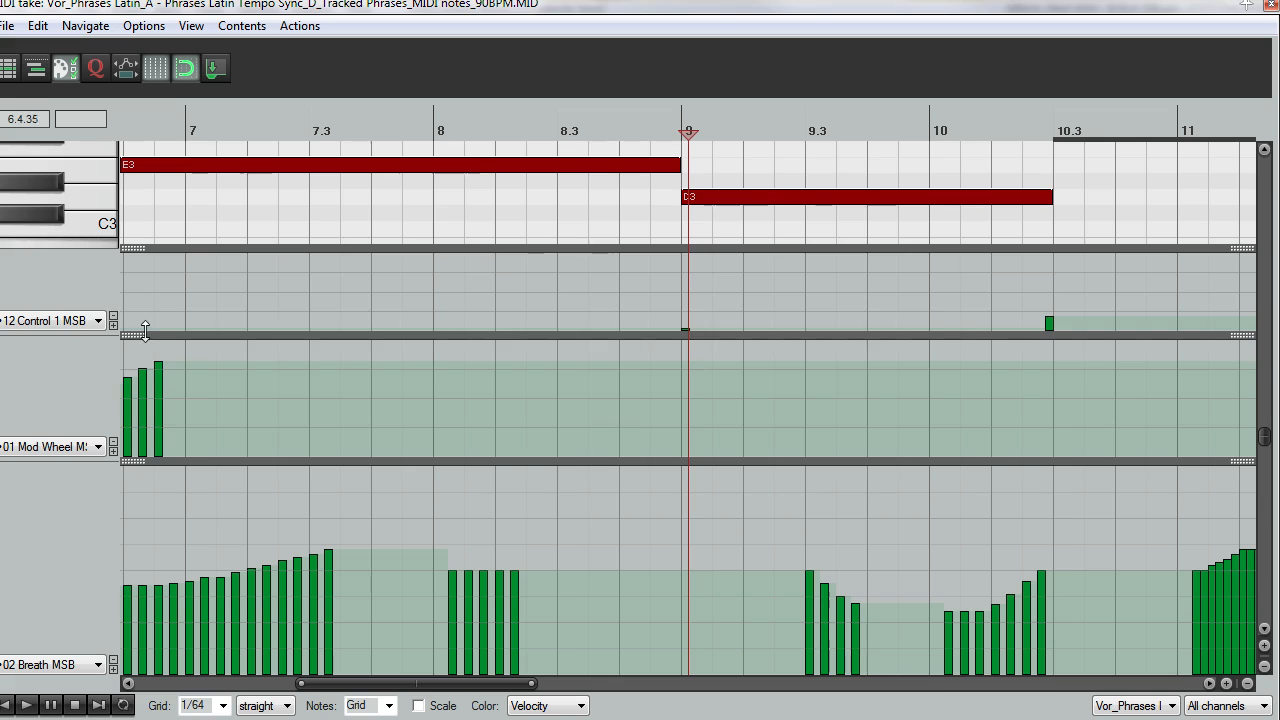
pyautogui.moveTo(143, 333); pyautogui.dragTo(145, 372)
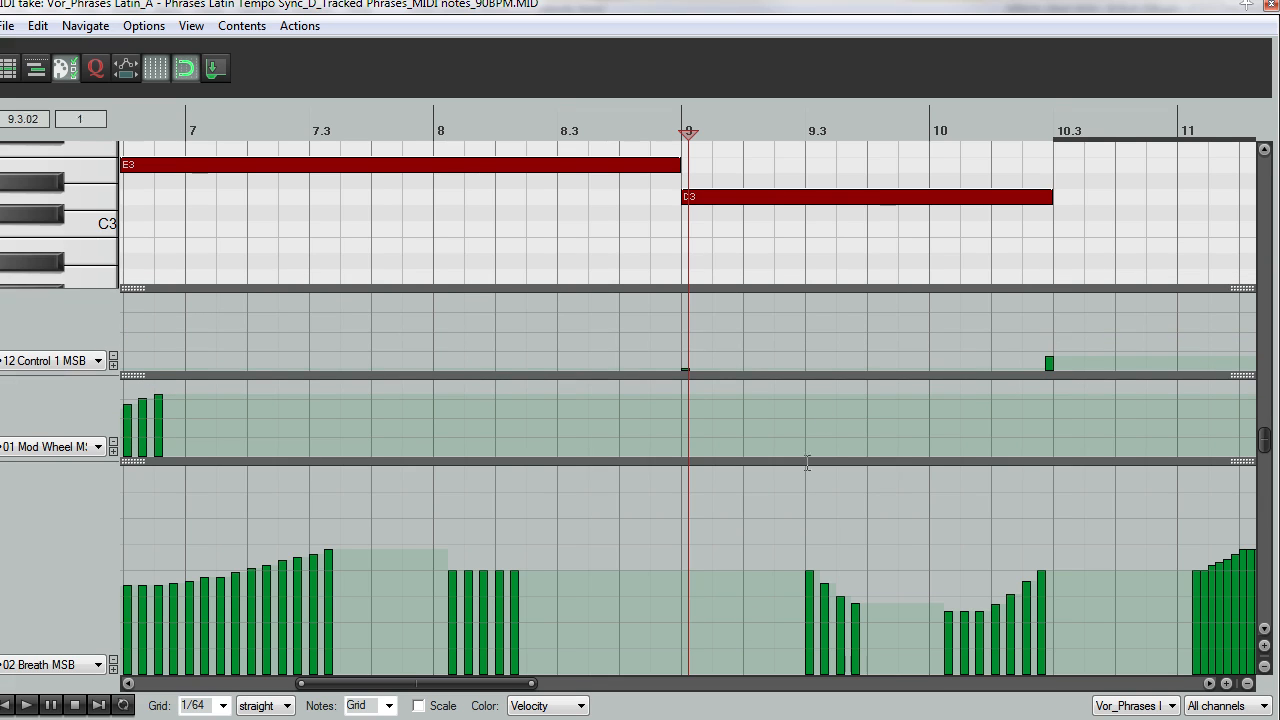
pyautogui.press('space')
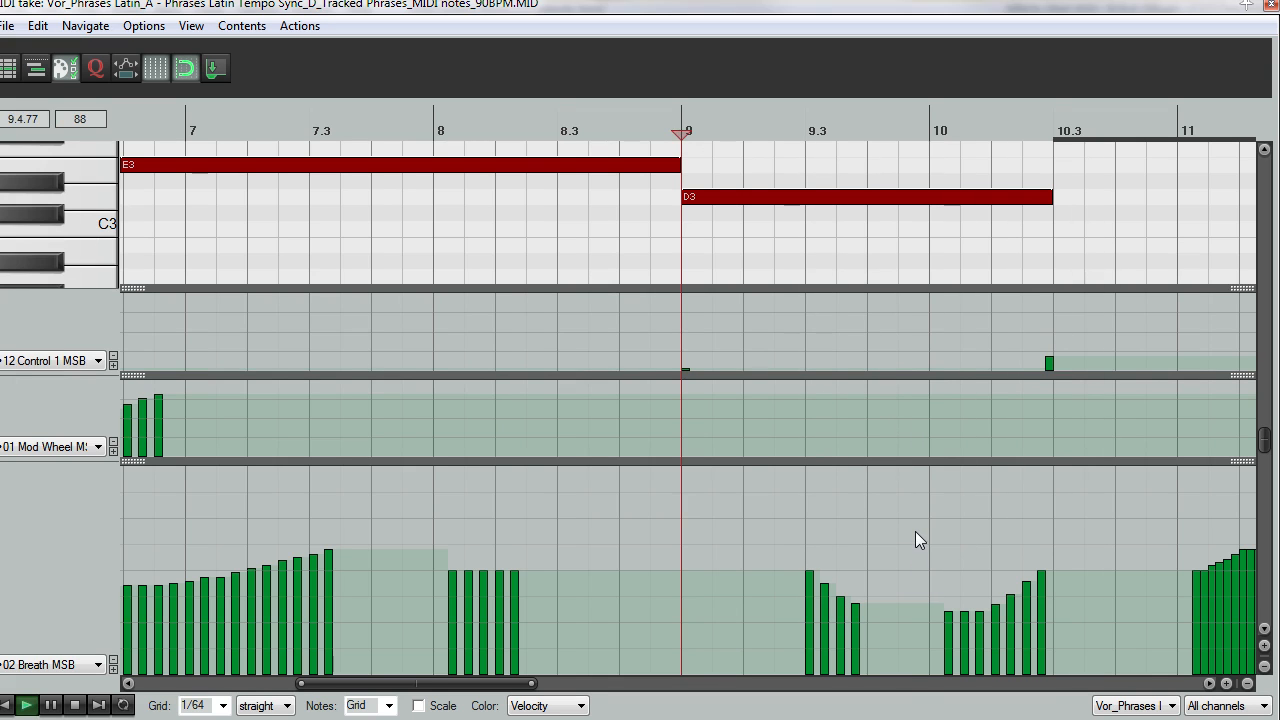
pyautogui.press('space')
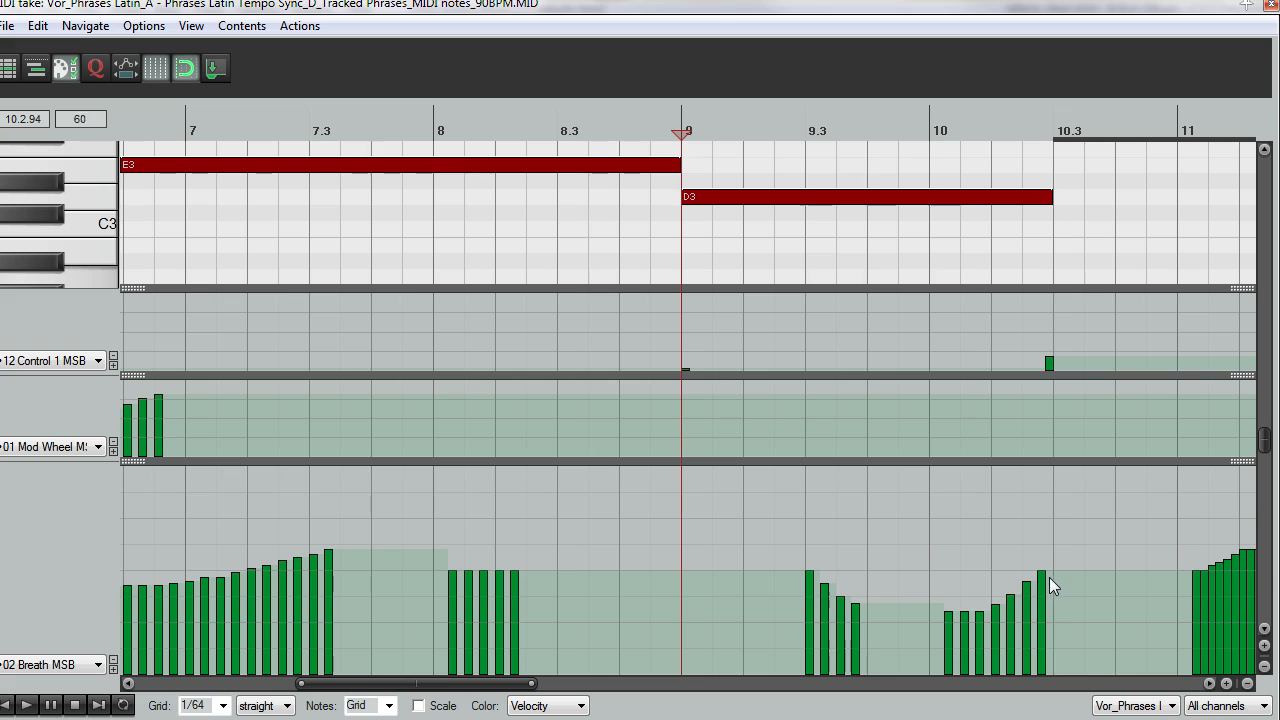
# - Place the edit cursor at the end of the D3 note near 10.3 and examine the curves under the F#3 phrase
pyautogui.scroll(1, 1067, 543)
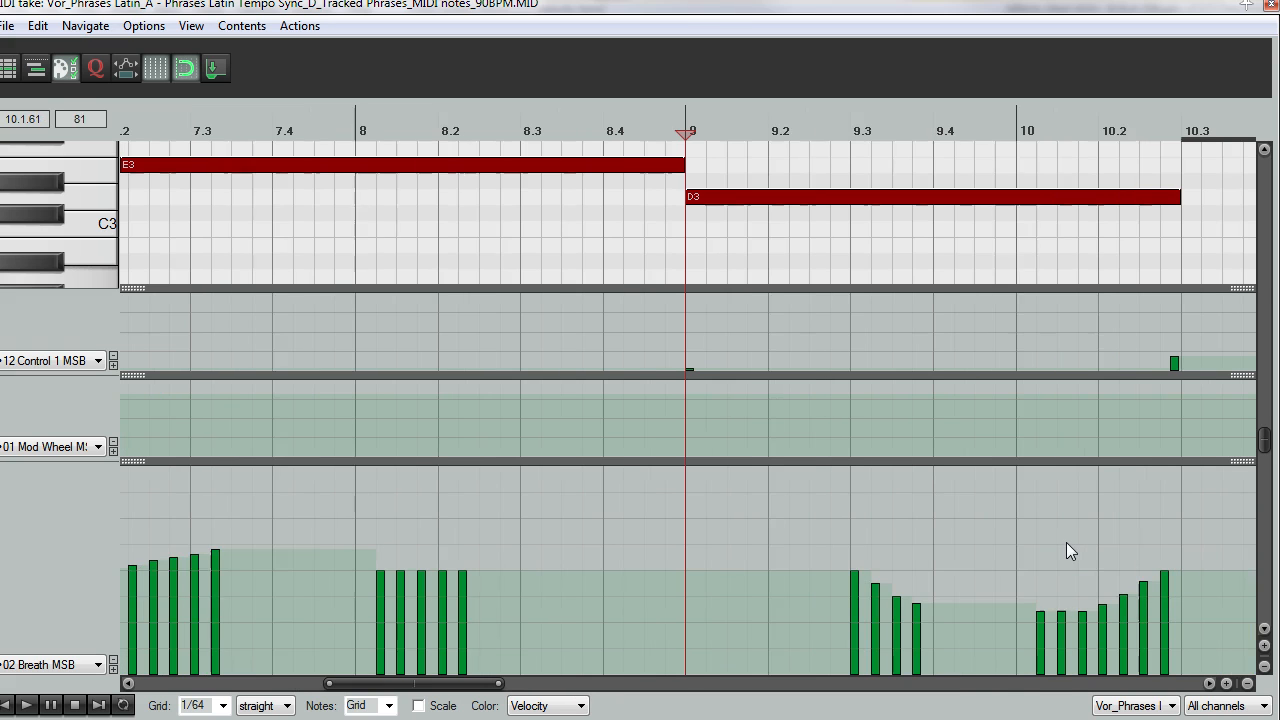
pyautogui.click(1174, 240)
pyautogui.scroll(1, 1174, 240)
pyautogui.scroll(-4, 706, 492)
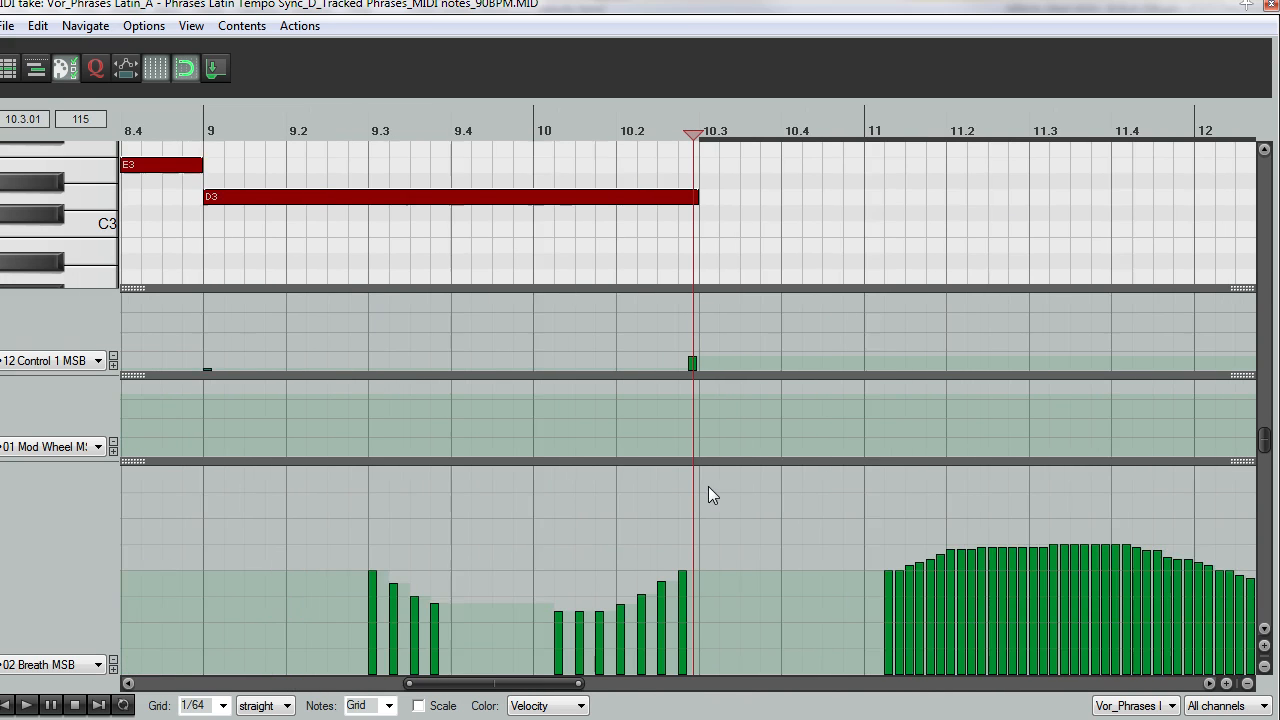
pyautogui.moveTo(1264, 440); pyautogui.dragTo(1265, 413)
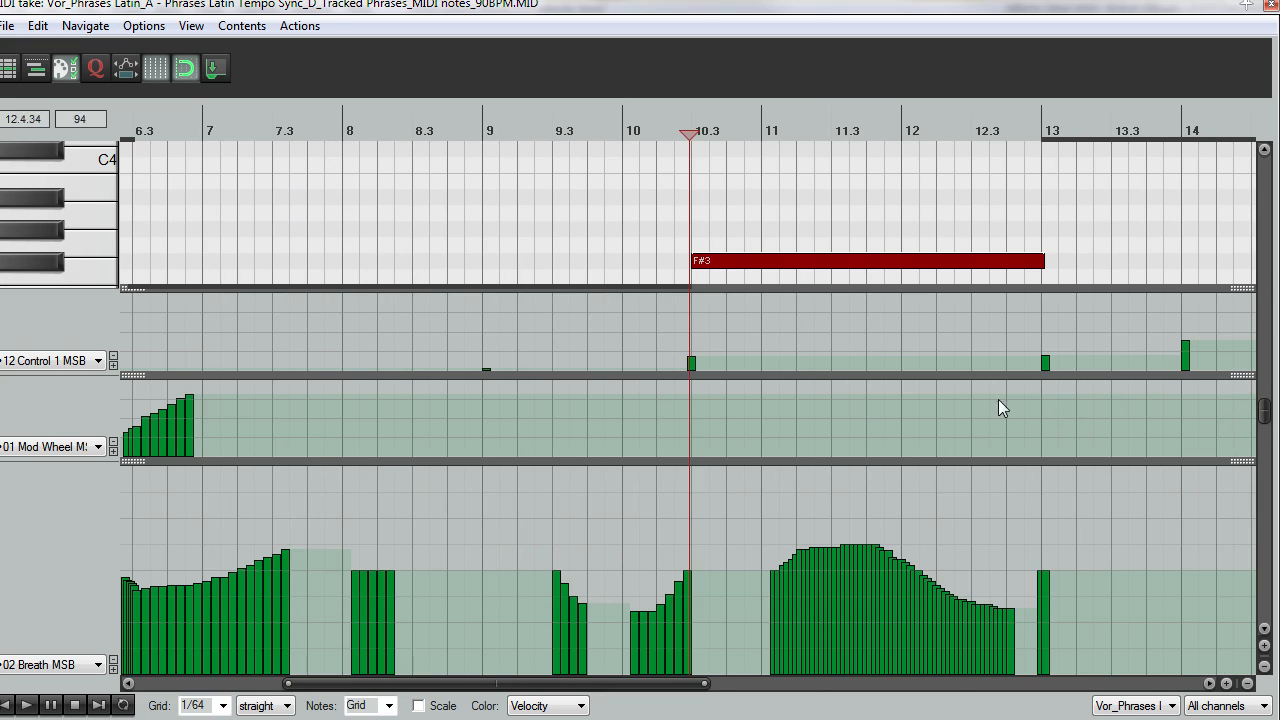
pyautogui.scroll(-1, 930, 375)
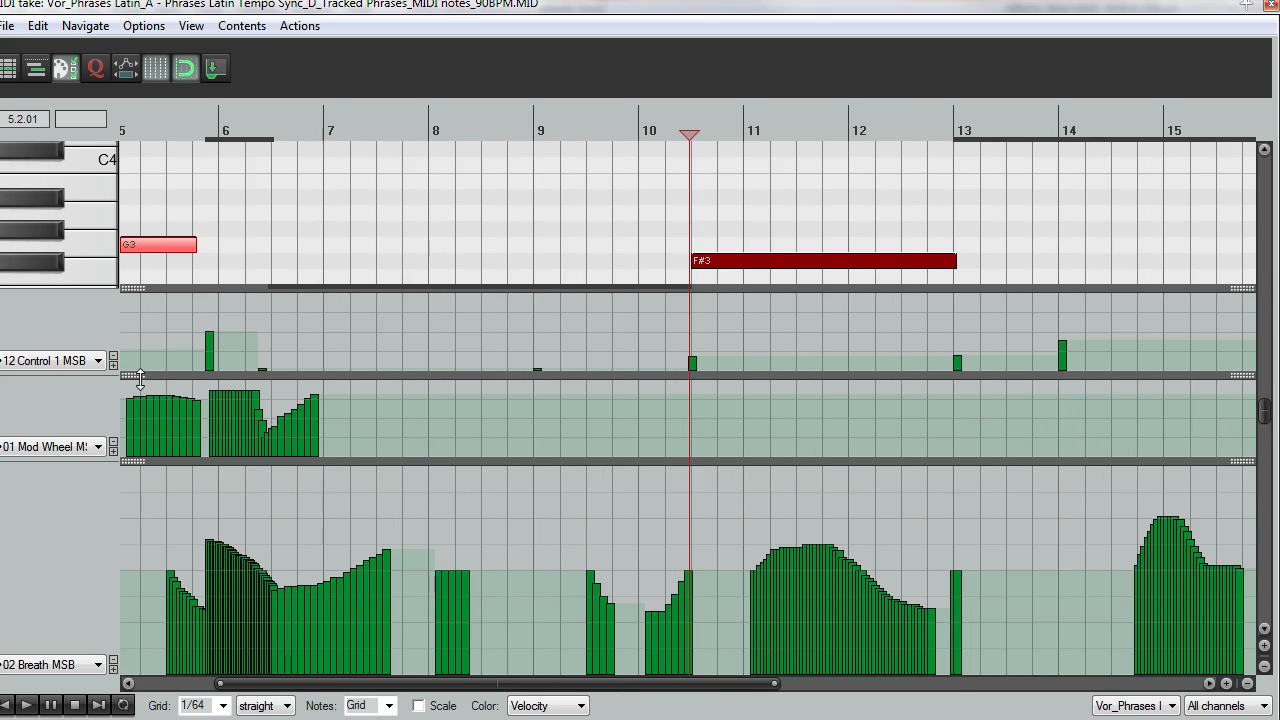
# - Shrink the controller lanes to give the note area more height and look over the notes below D3
pyautogui.moveTo(138, 377); pyautogui.dragTo(138, 398)
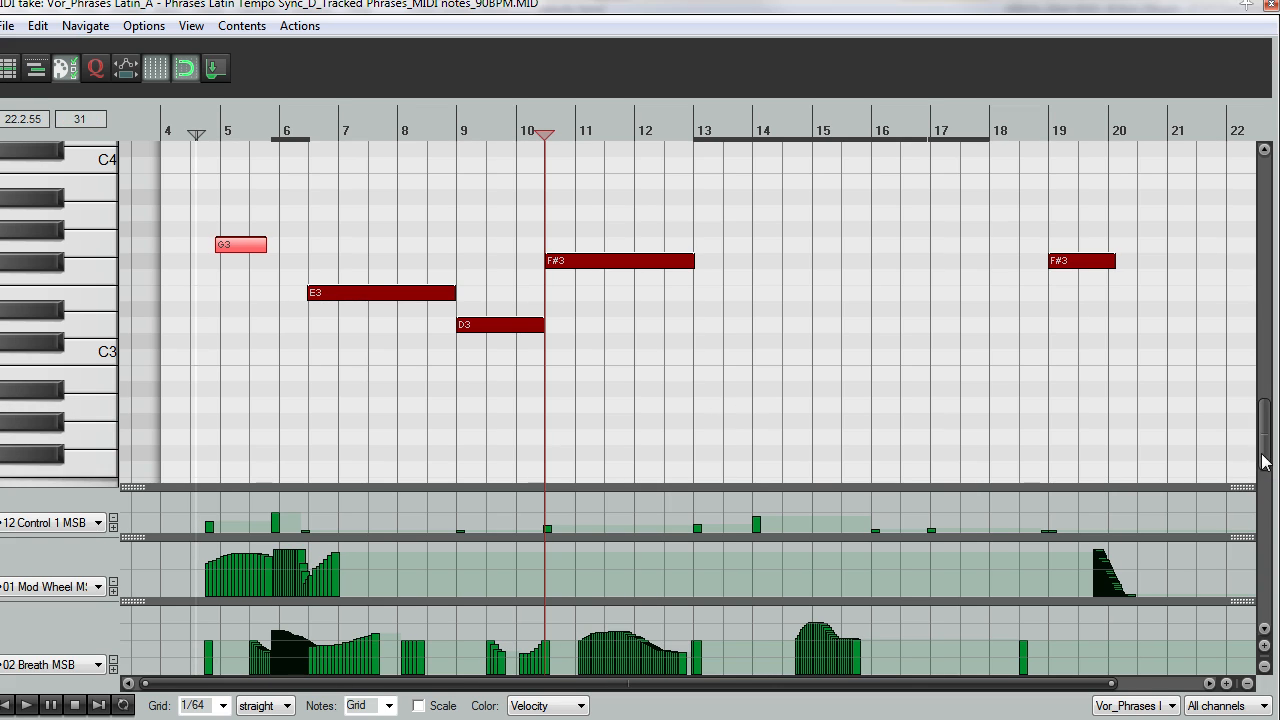
pyautogui.moveTo(1264, 455); pyautogui.dragTo(1260, 491)
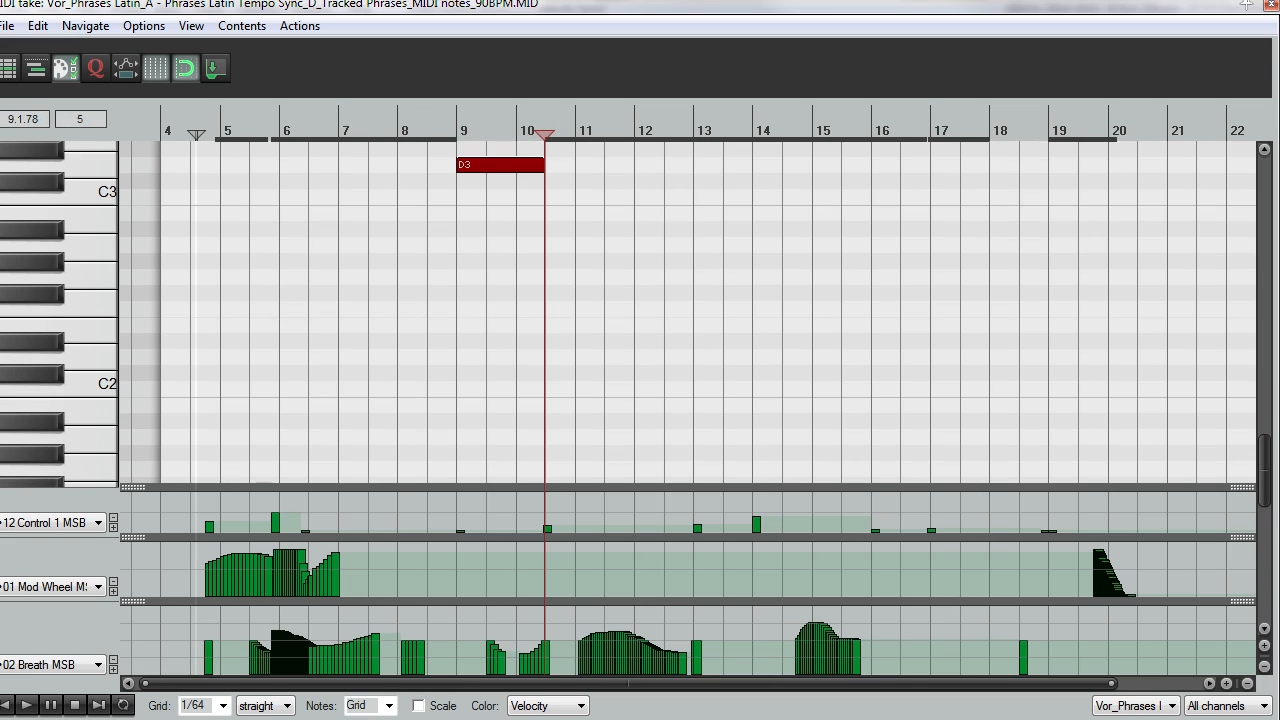
pyautogui.scroll(-4, 747, 383)
pyautogui.scroll(3, 747, 383)
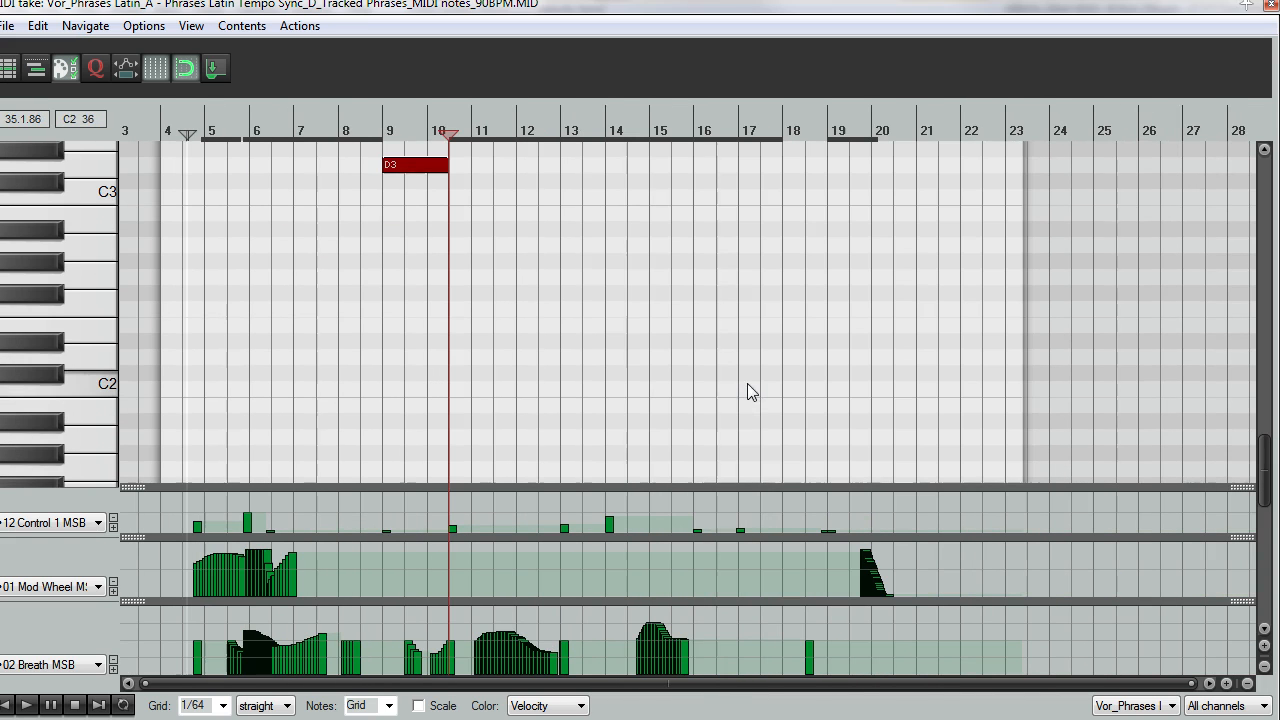
# - Close the MIDI editor and place the edit cursor at 16.3 in the arrangement, near the start of the AH_OO item
pyautogui.click(1268, 5)
pyautogui.scroll(2, 837, 277)
pyautogui.scroll(-2, 898, 262)
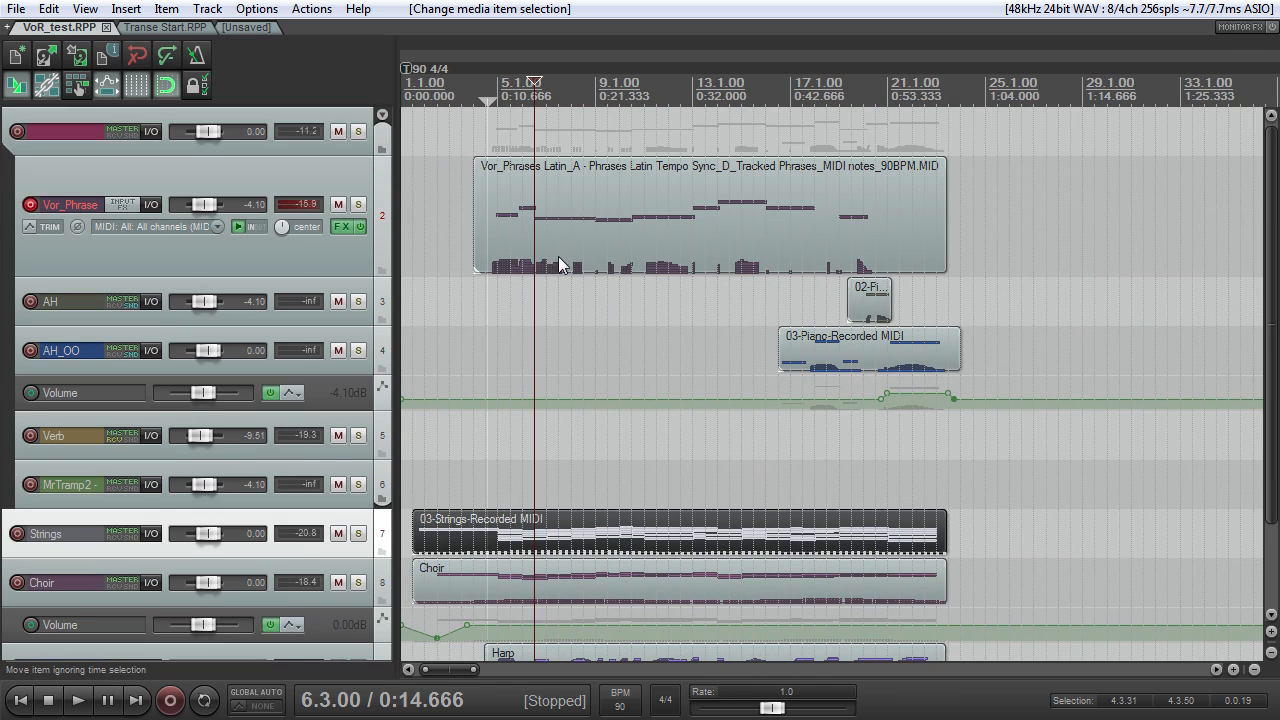
pyautogui.scroll(-10, 570, 256)
pyautogui.scroll(10, 583, 271)
pyautogui.click(777, 290)
pyautogui.scroll(3, 893, 270)
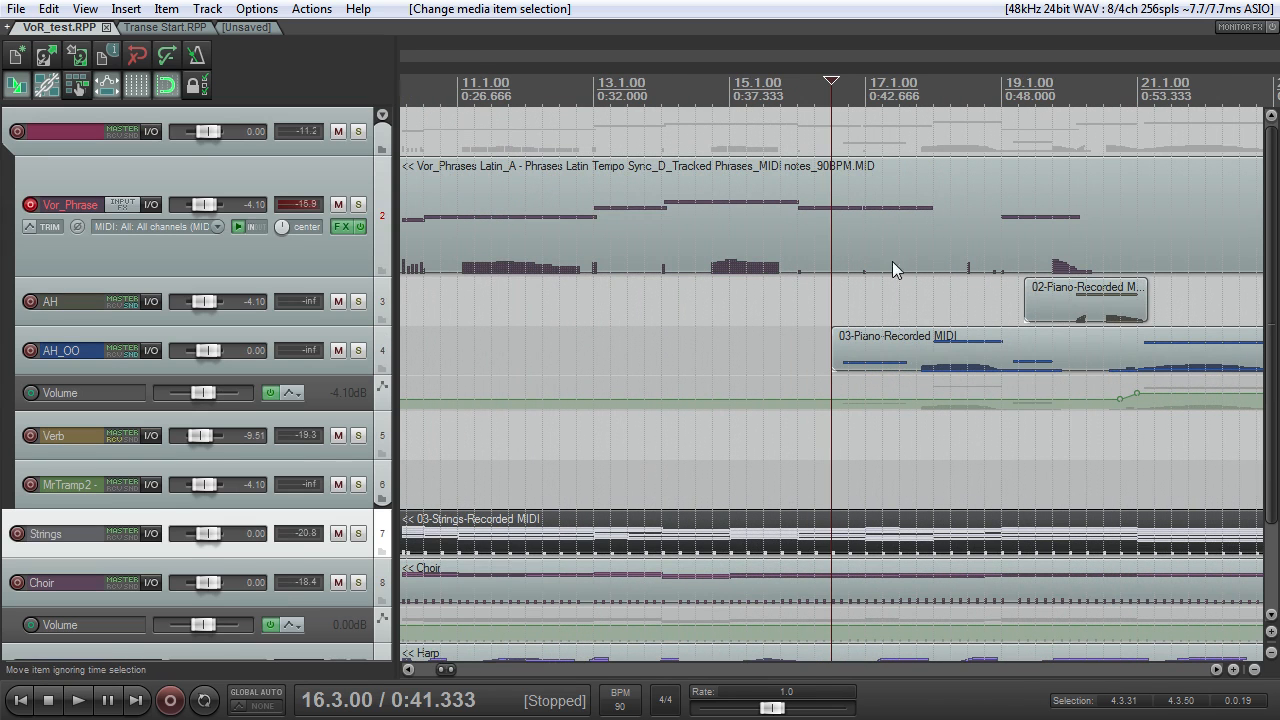
# - Make the AH_OO track taller, check its effects chain, and play the arrangement through measures 17 and 18 before stopping
pyautogui.doubleClick(335, 375)
pyautogui.click(341, 385)
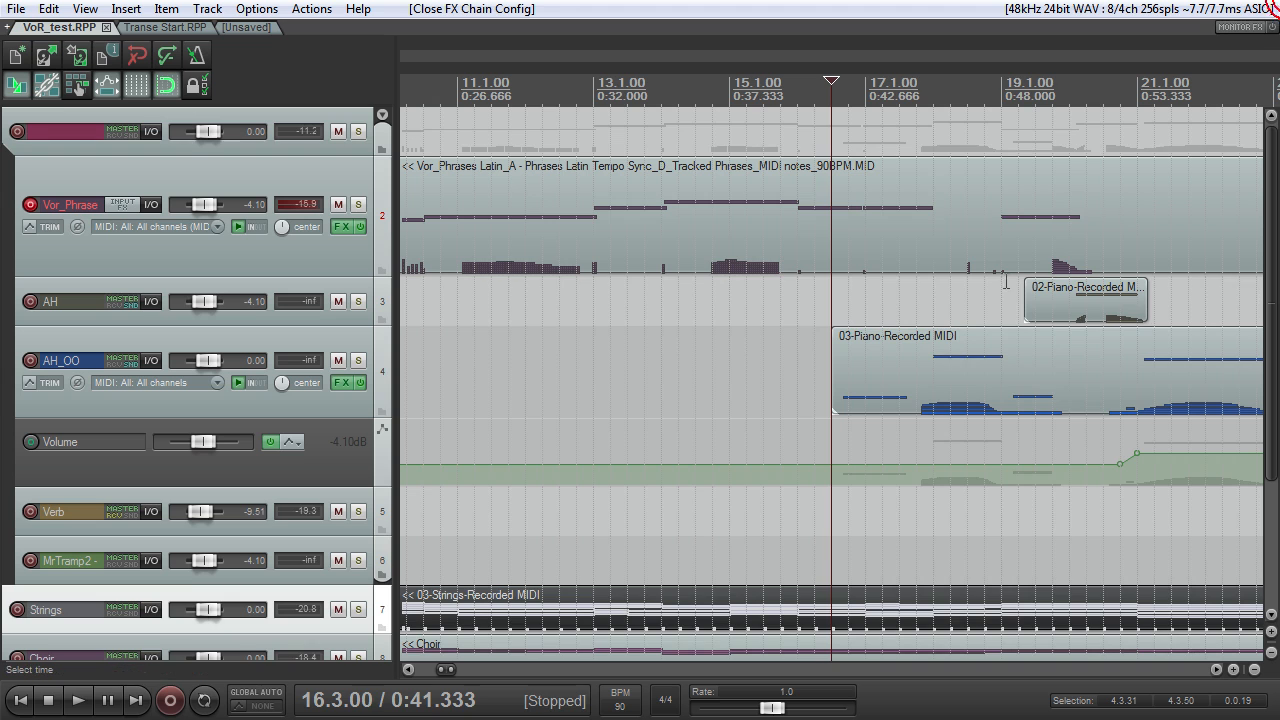
pyautogui.press('space')
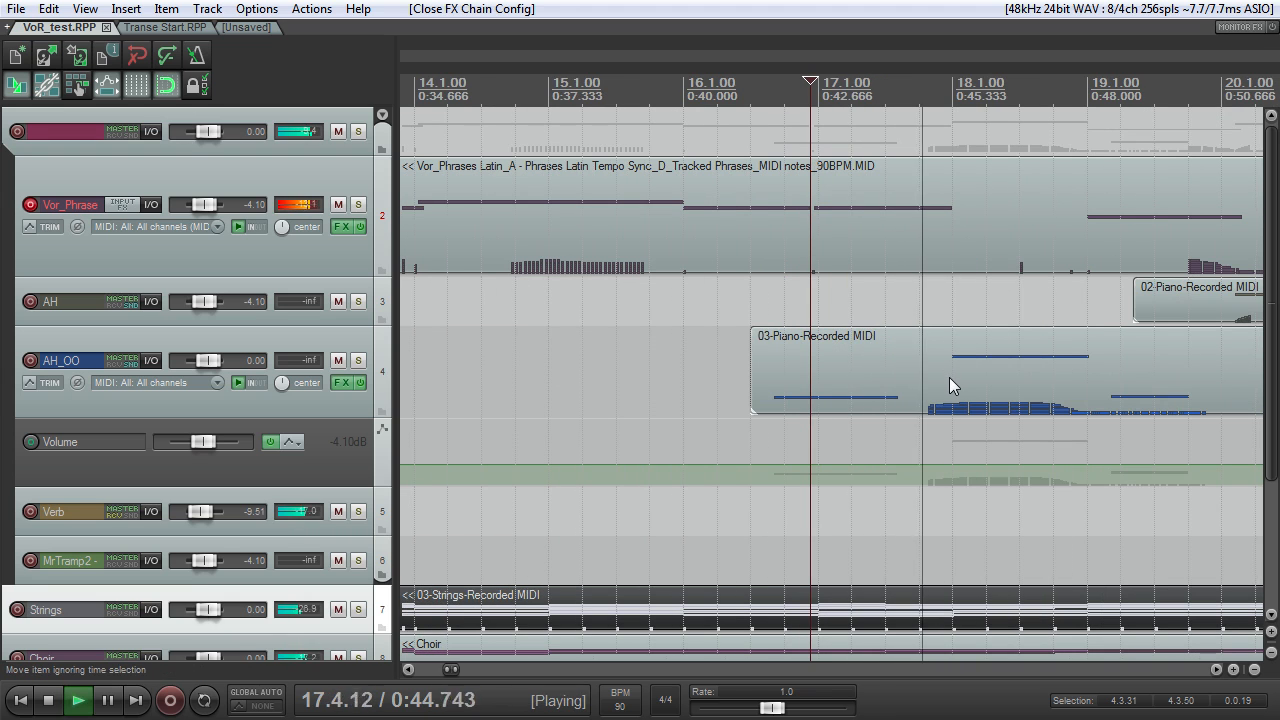
pyautogui.scroll(-2, 949, 377)
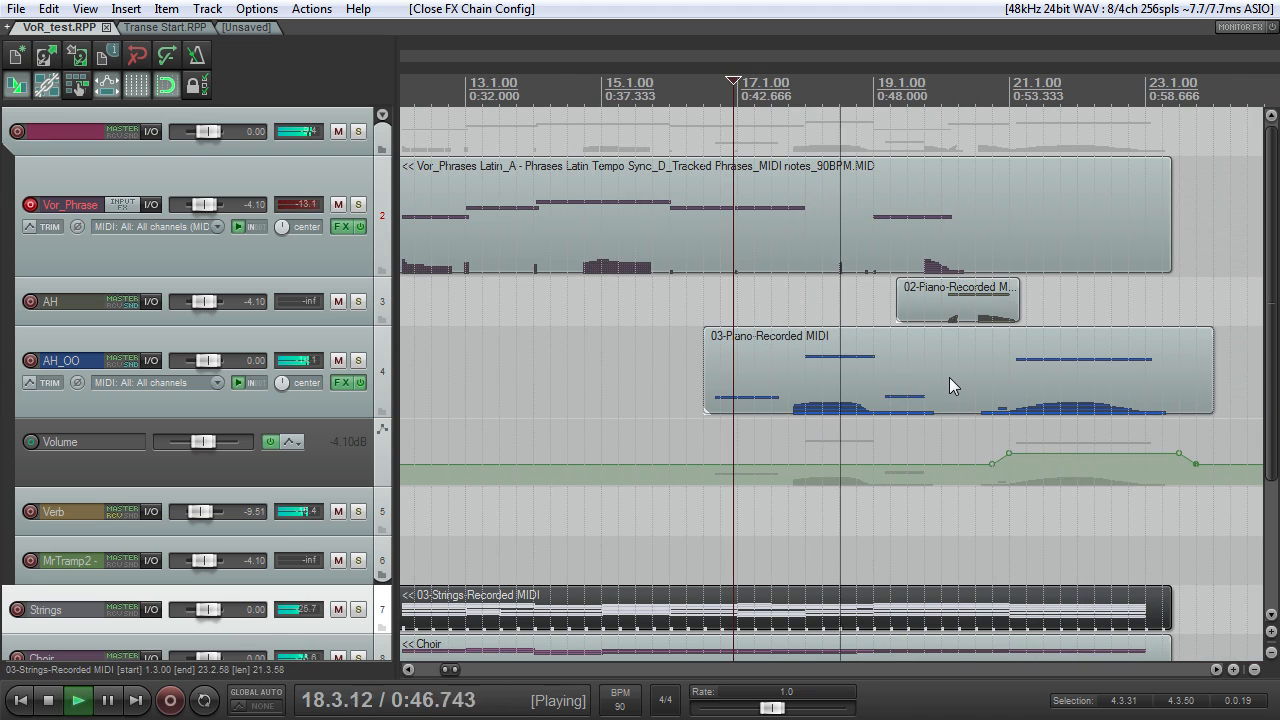
pyautogui.press('space')
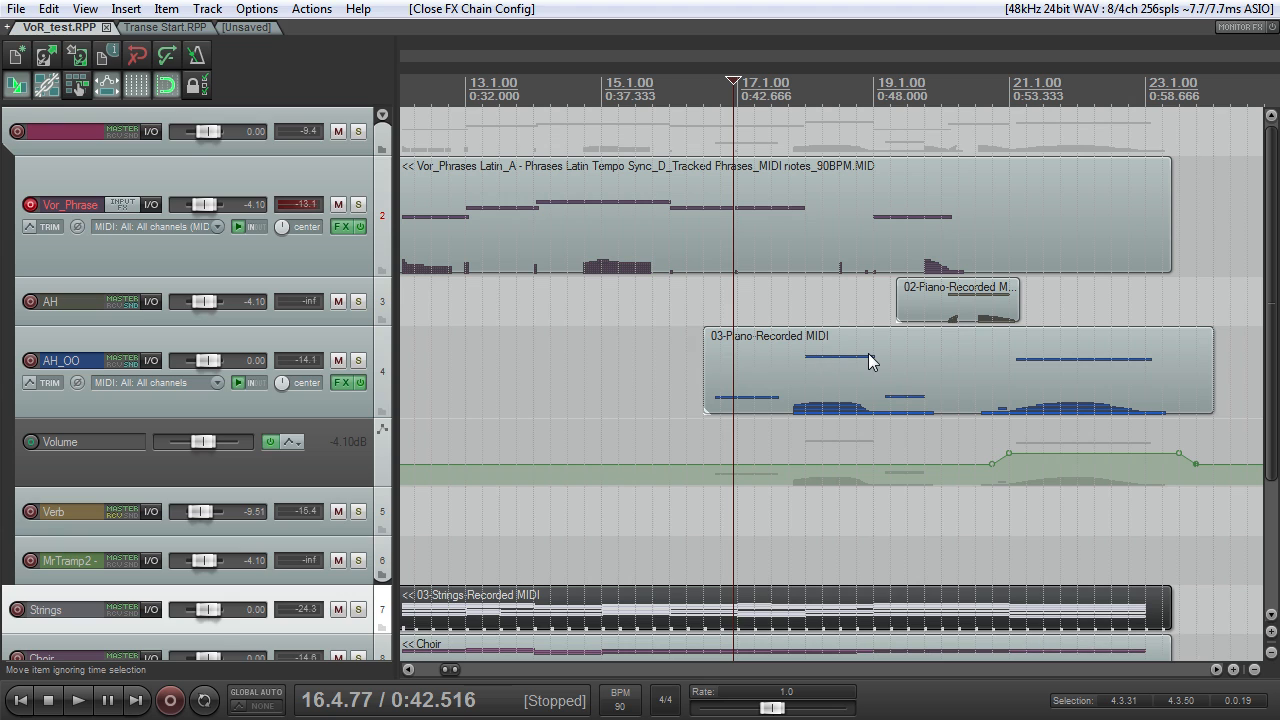
# - Disarm recording on the Vor_Phrase track, start playback and make the AH track taller
pyautogui.click(30, 204)
pyautogui.press('space')
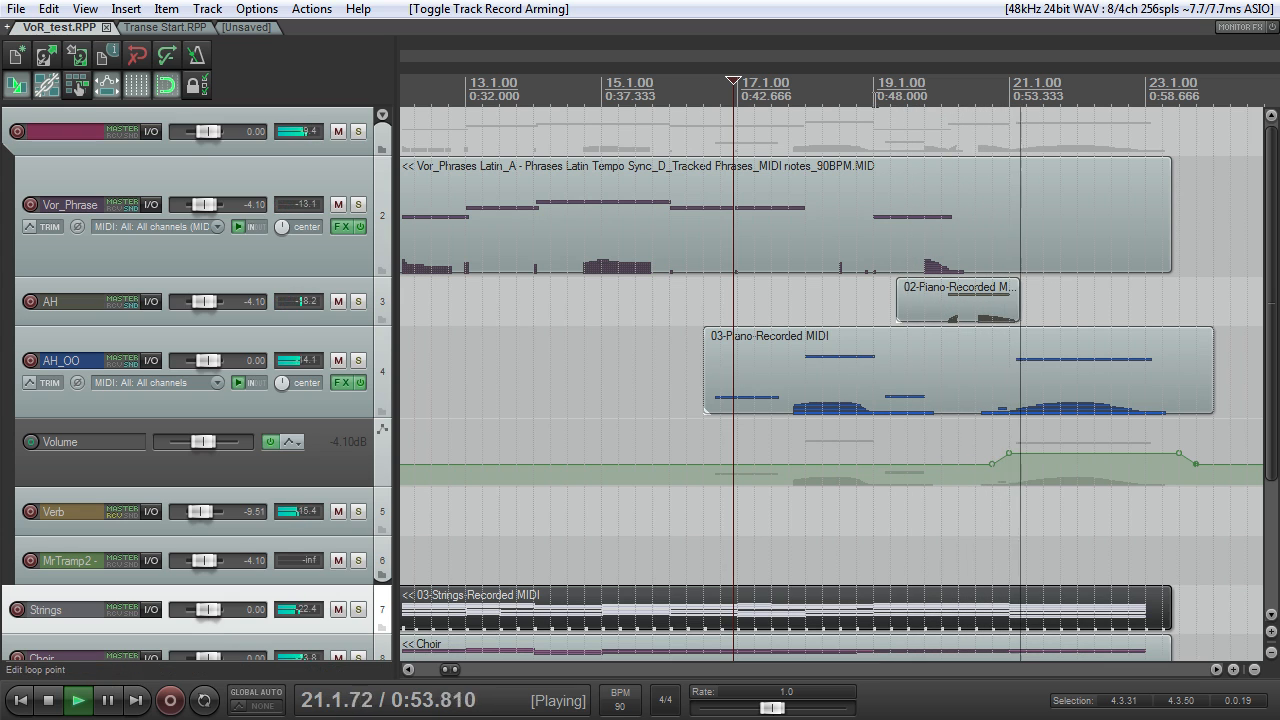
pyautogui.moveTo(347, 322); pyautogui.dragTo(344, 397)
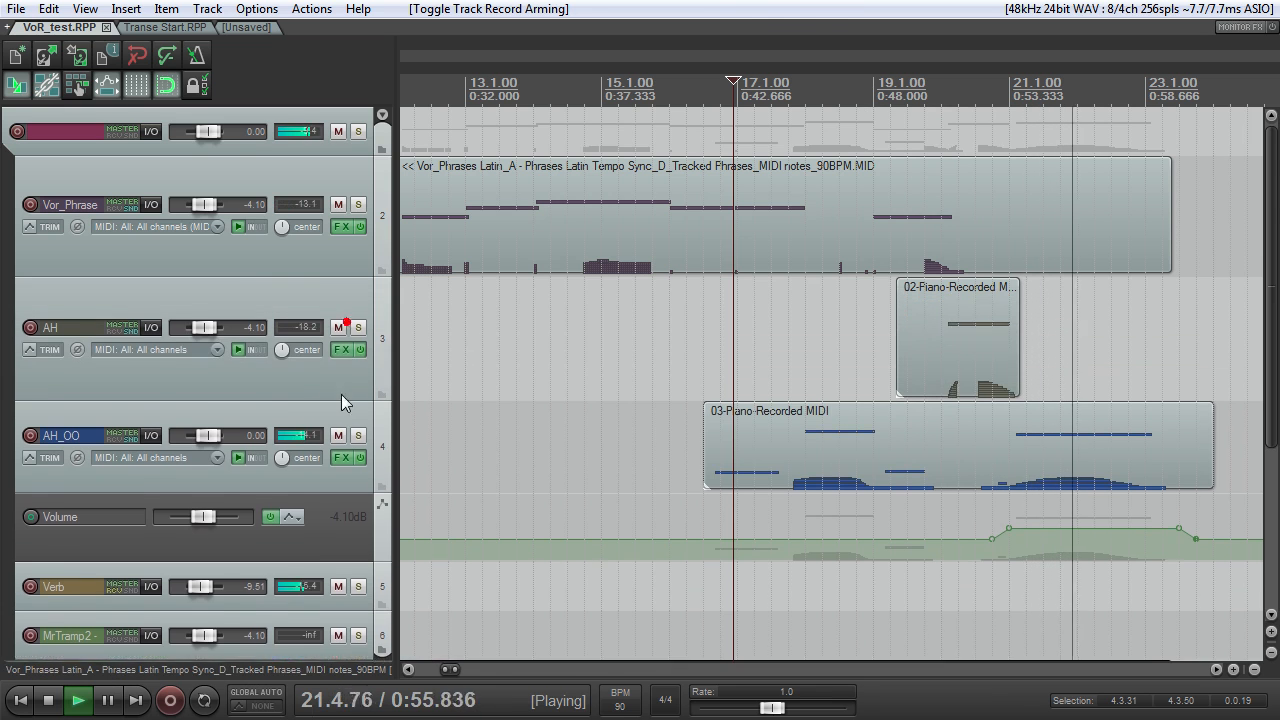
# - View the AH track's Kontakt instrument, stop playback and place the edit cursor at measure 20 in the arrangement
pyautogui.click(340, 349)
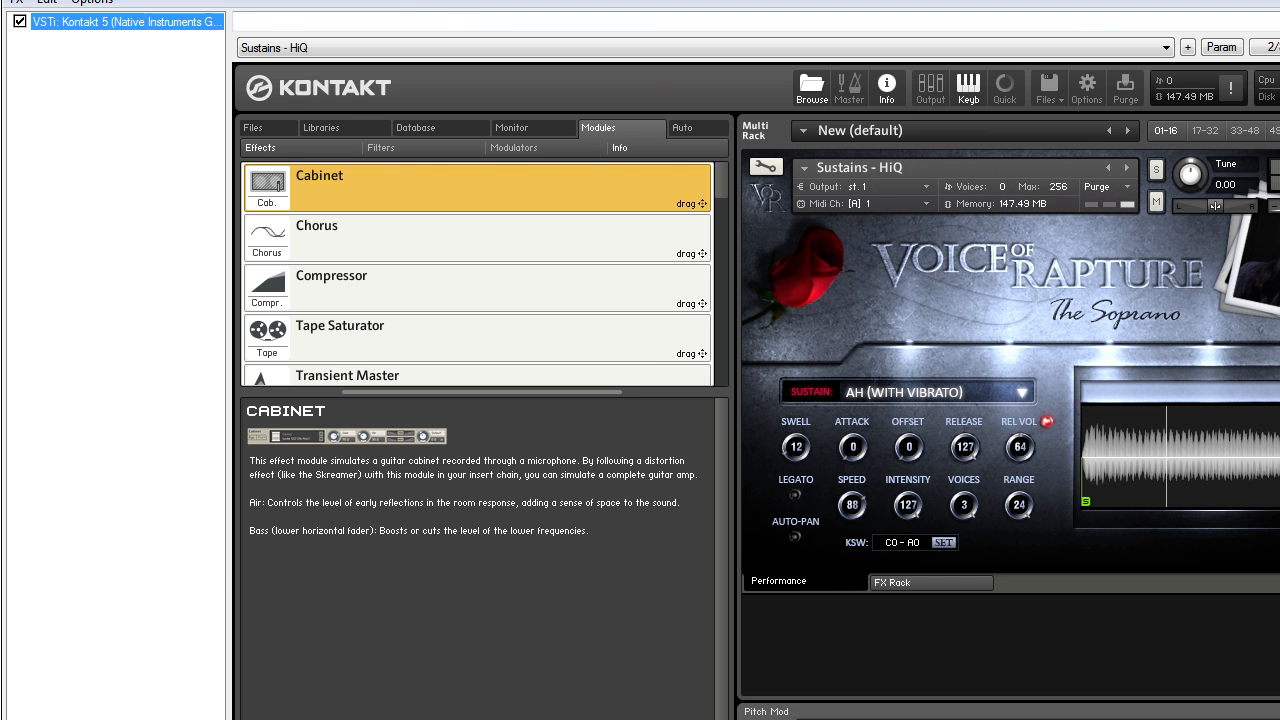
pyautogui.press('Escape')
pyautogui.press('space')
pyautogui.click(947, 78)
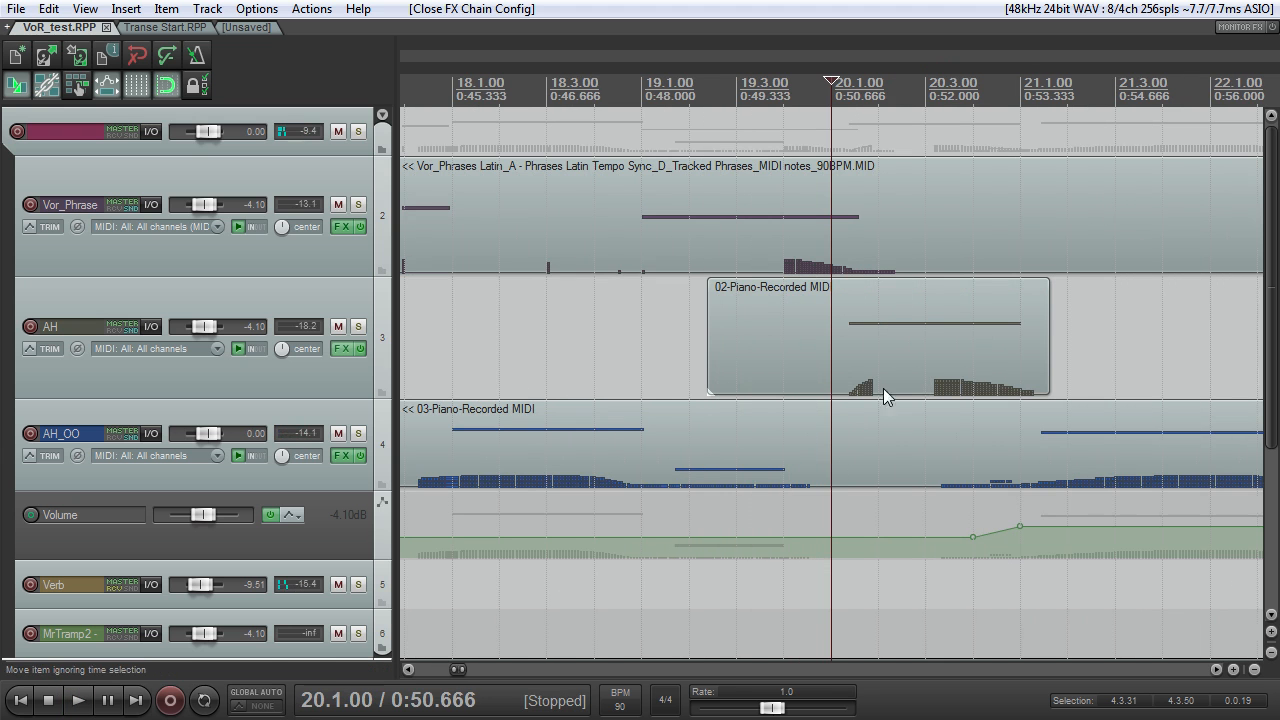
# - Compare the Kontakt instruments on the AH and AH_OO tracks, closing each effects window after viewing it
pyautogui.click(338, 349)
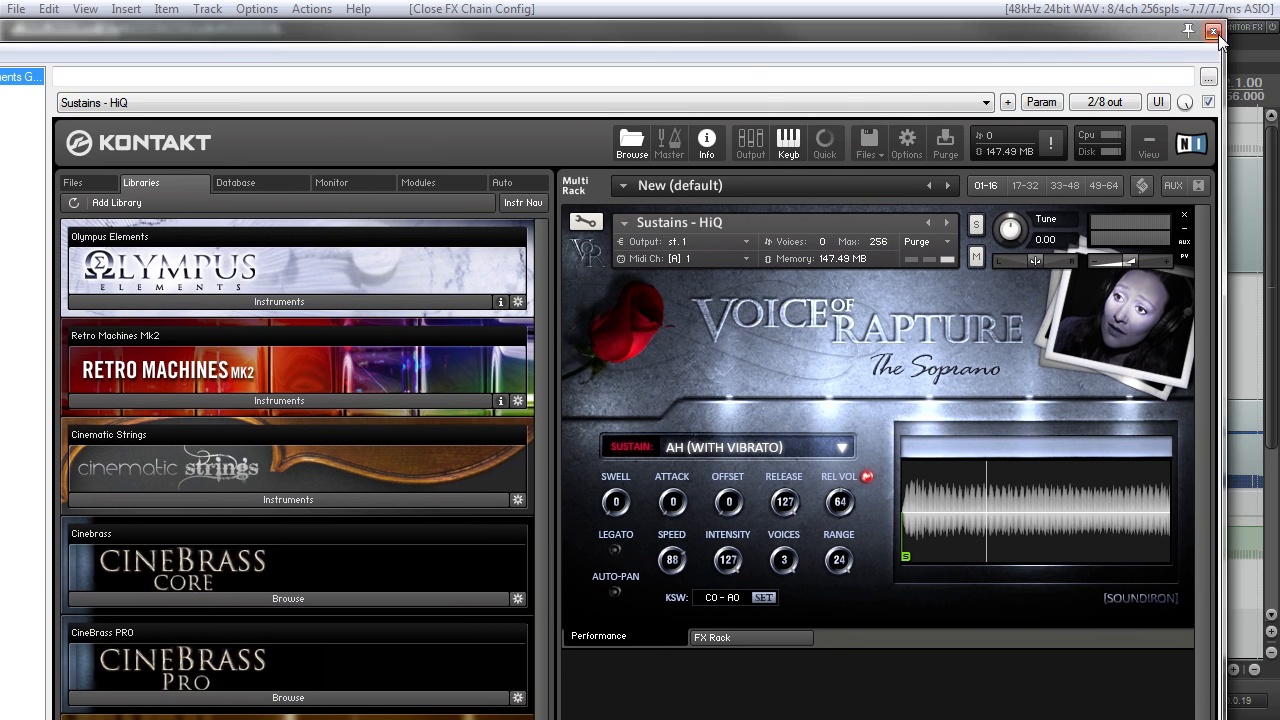
pyautogui.click(1230, 22)
pyautogui.click(341, 452)
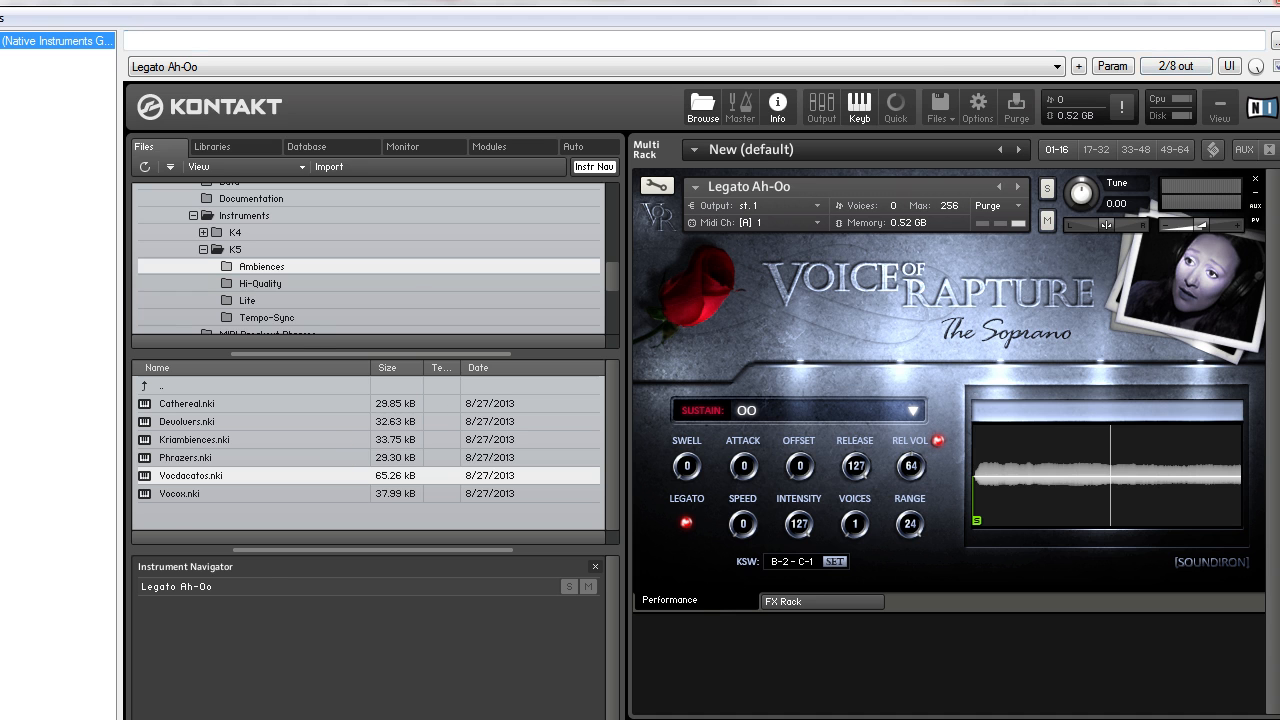
pyautogui.click(1275, 3)
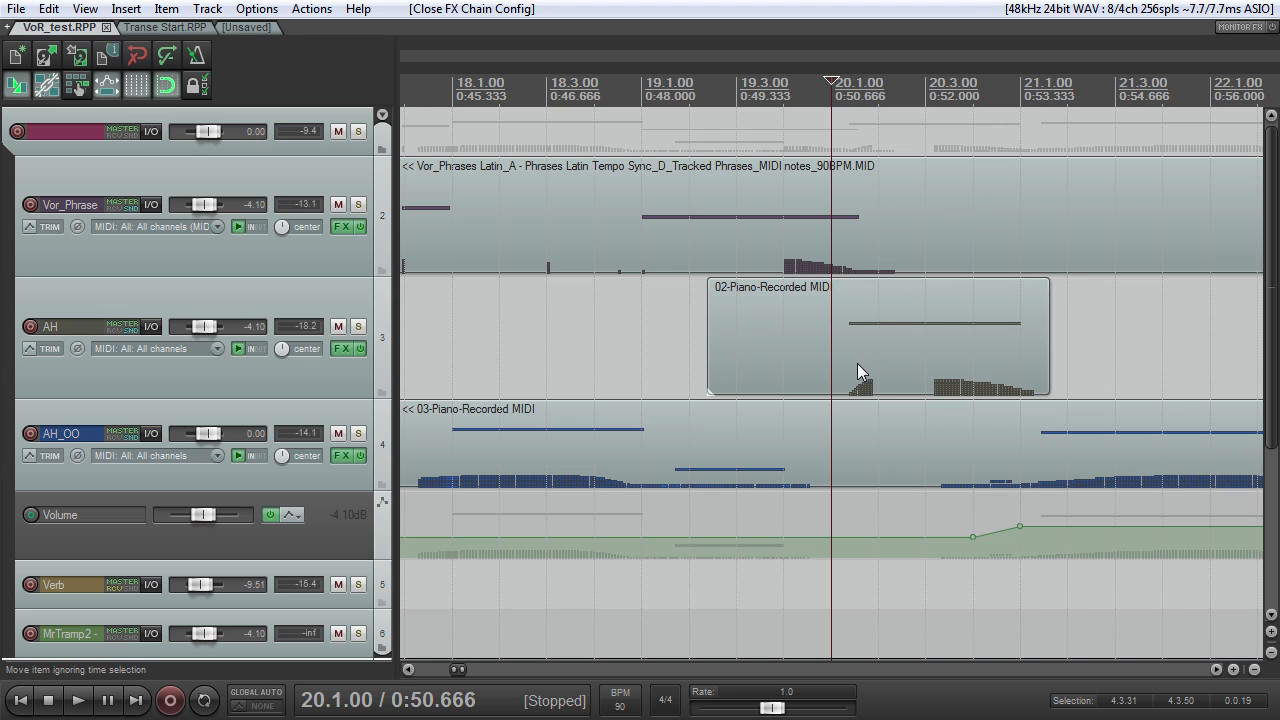
# - Open the AH_OO track's 03-Piano-Recorded MIDI item in the MIDI editor and enlarge its note area
pyautogui.scroll(-3, 851, 369)
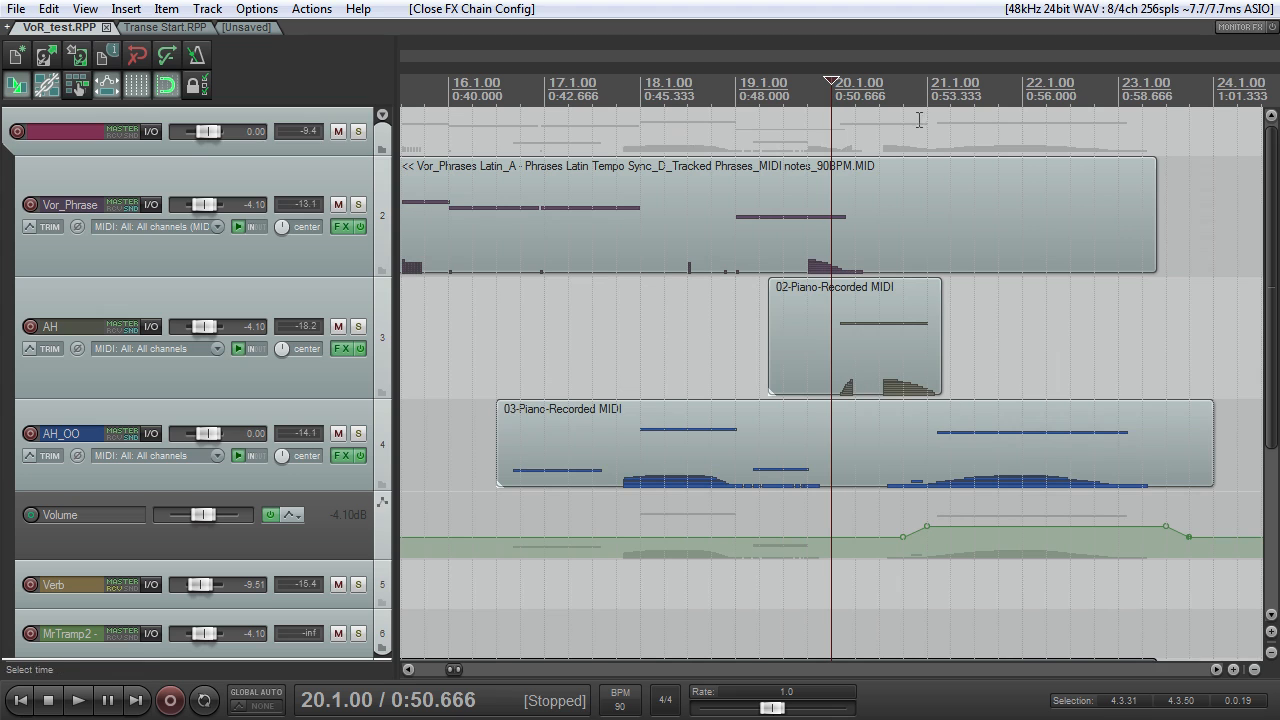
pyautogui.click(938, 190)
pyautogui.scroll(3, 938, 190)
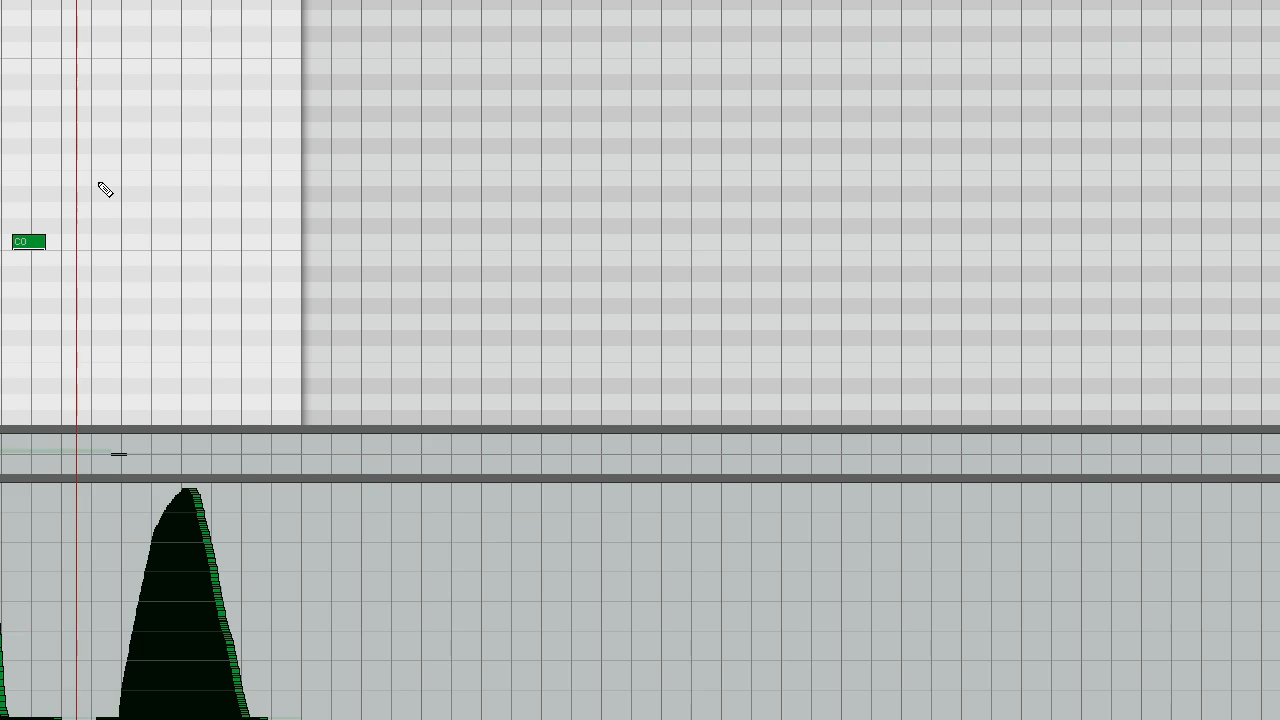
pyautogui.scroll(3, 100, 182)
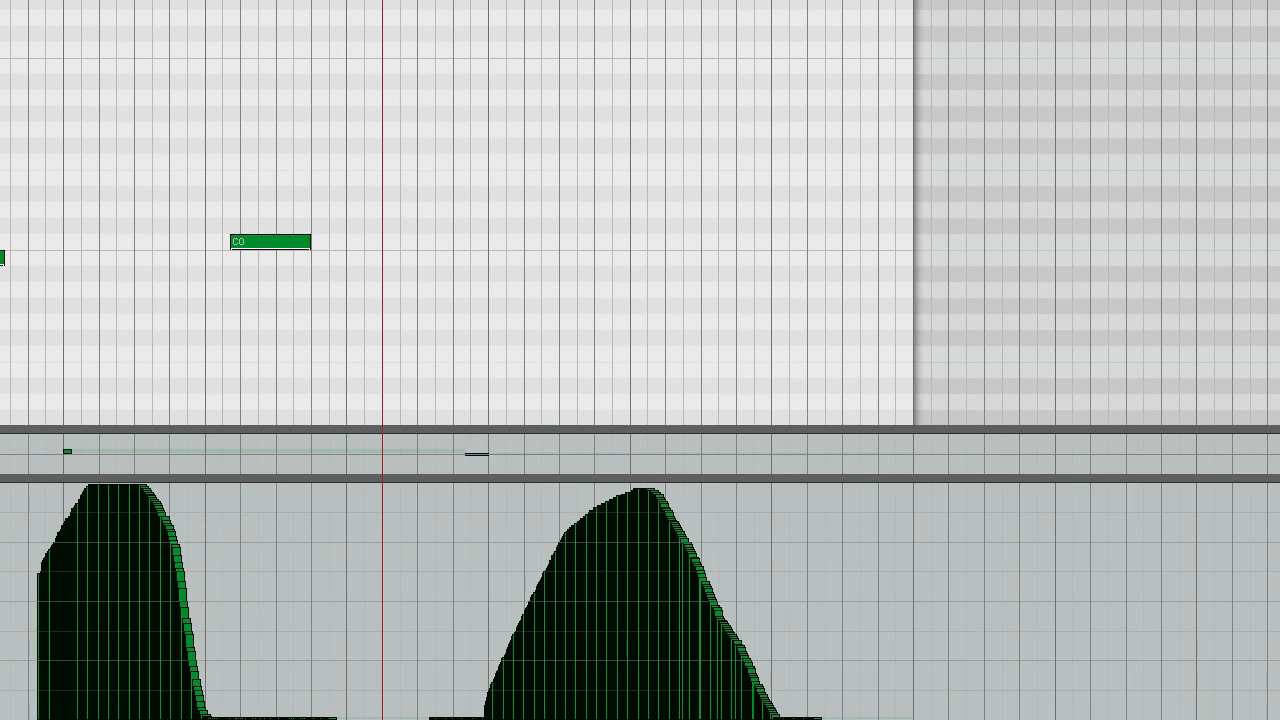
pyautogui.scroll(3, 1115, 311)
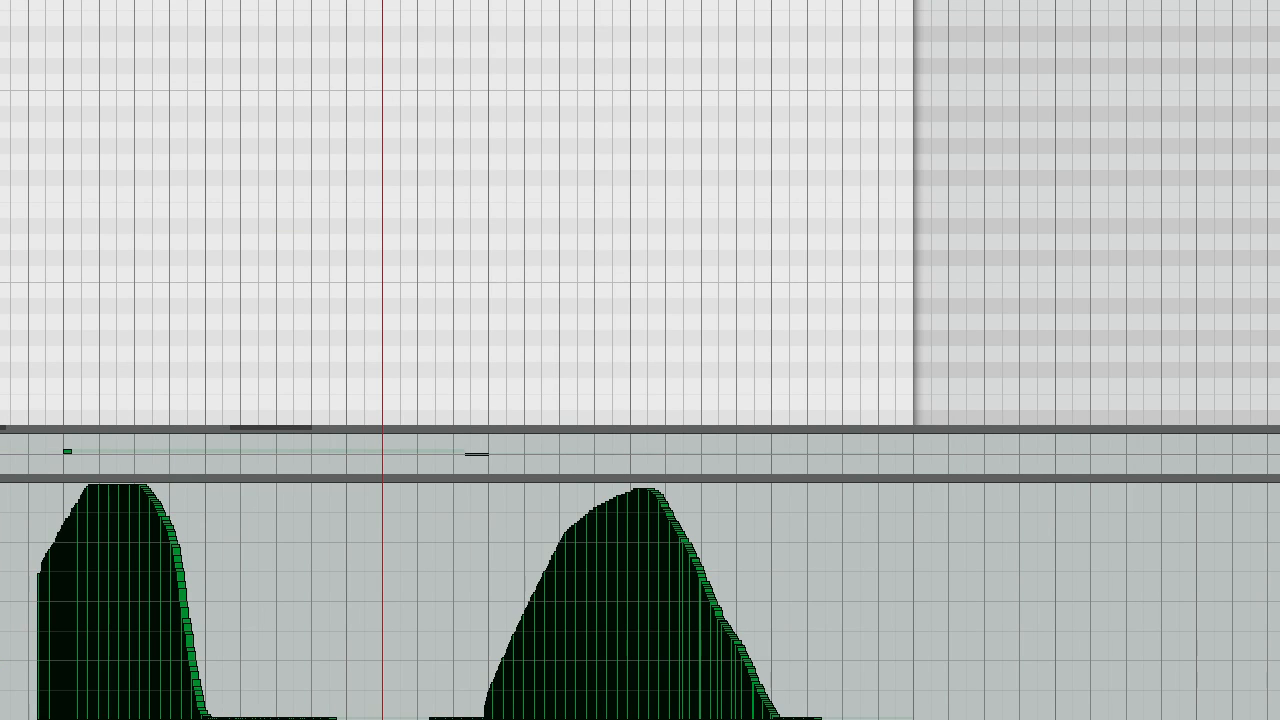
pyautogui.scroll(-3, 457, 212)
pyautogui.moveTo(640, 478); pyautogui.dragTo(640, 613)
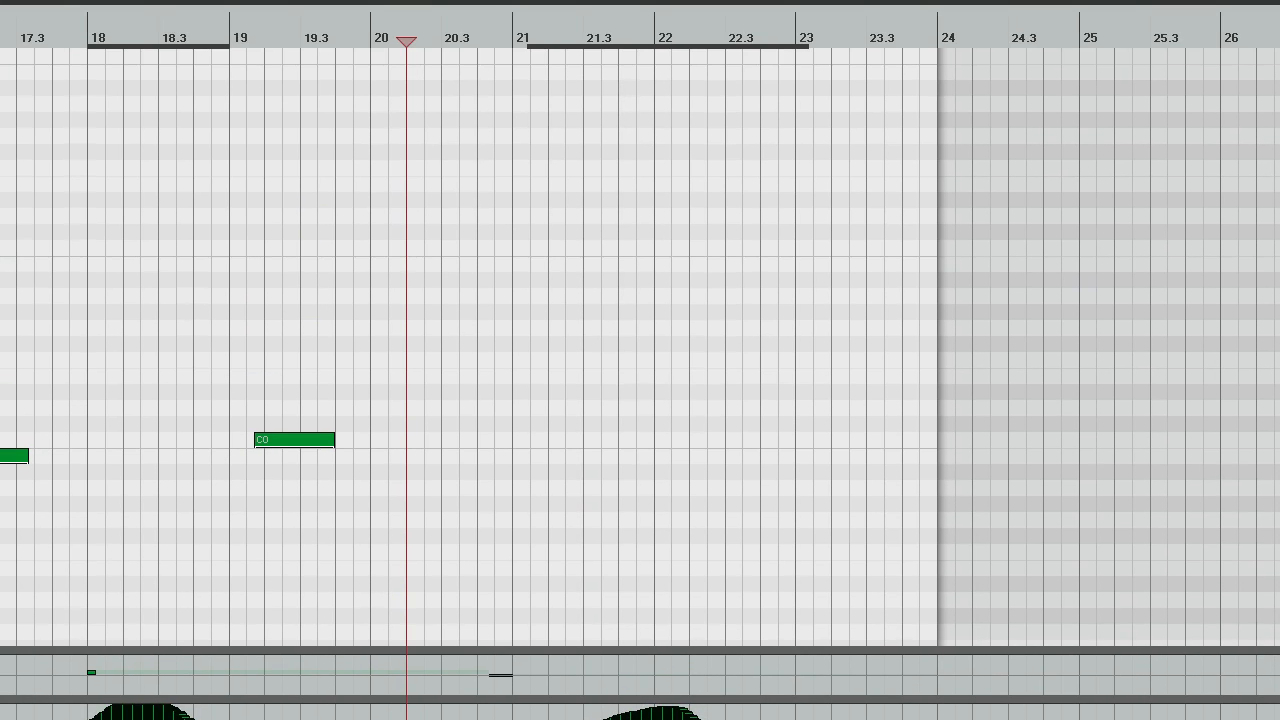
# - Resize the MIDI editor window to fit the screen, hide its track list and bring the F#5 and D5 notes into view
pyautogui.moveTo(274, 0); pyautogui.dragTo(1279, 2)
pyautogui.moveTo(1187, 4); pyautogui.dragTo(267, 22)
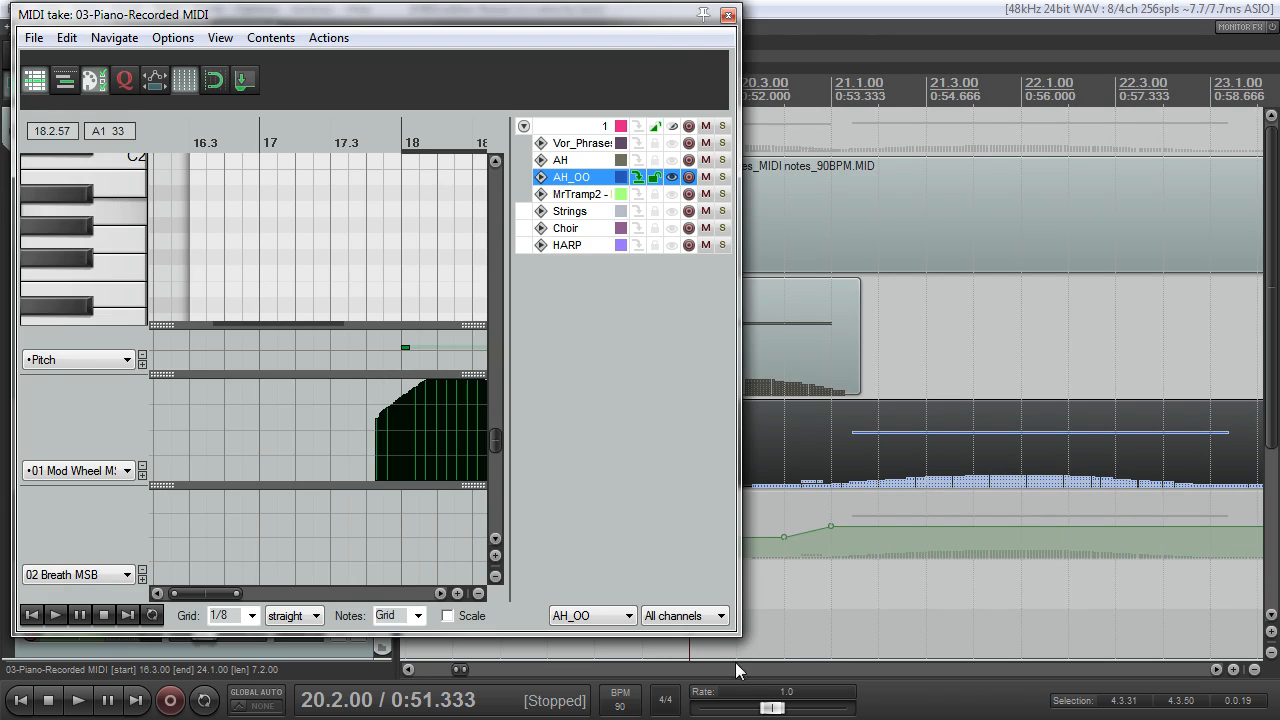
pyautogui.moveTo(740, 633); pyautogui.dragTo(970, 682)
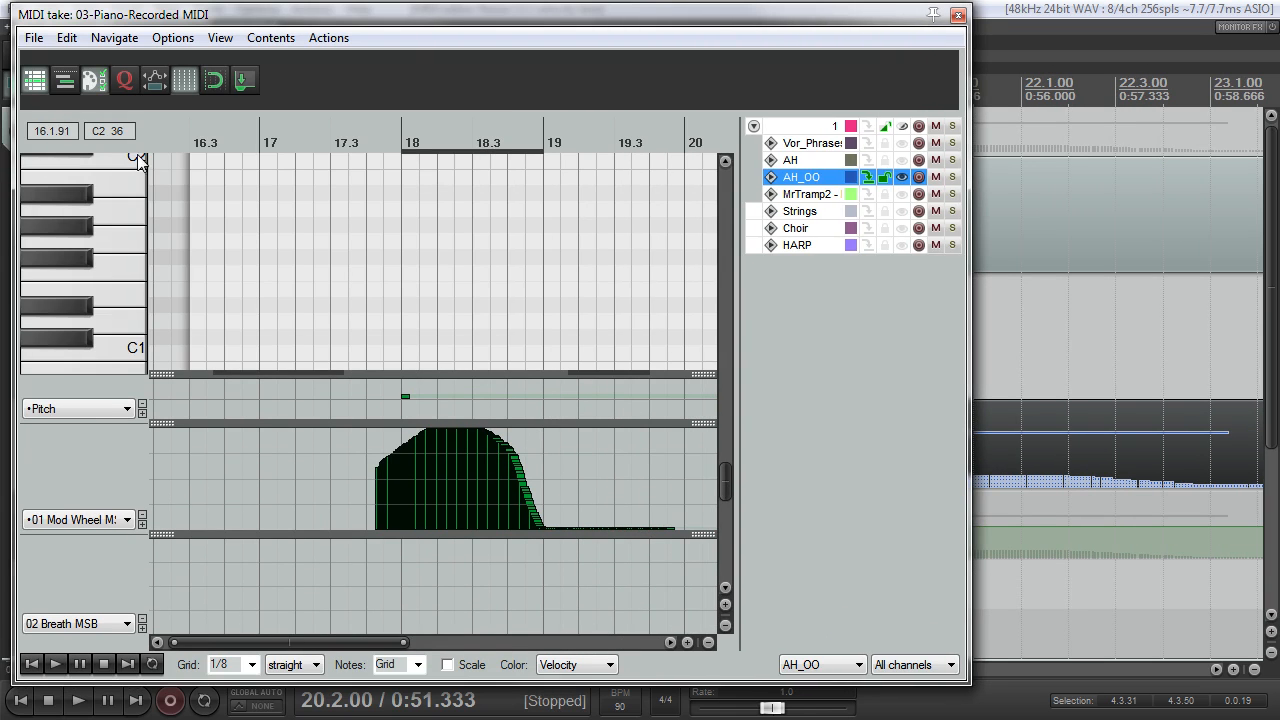
pyautogui.click(34, 79)
pyautogui.moveTo(954, 467); pyautogui.dragTo(951, 322)
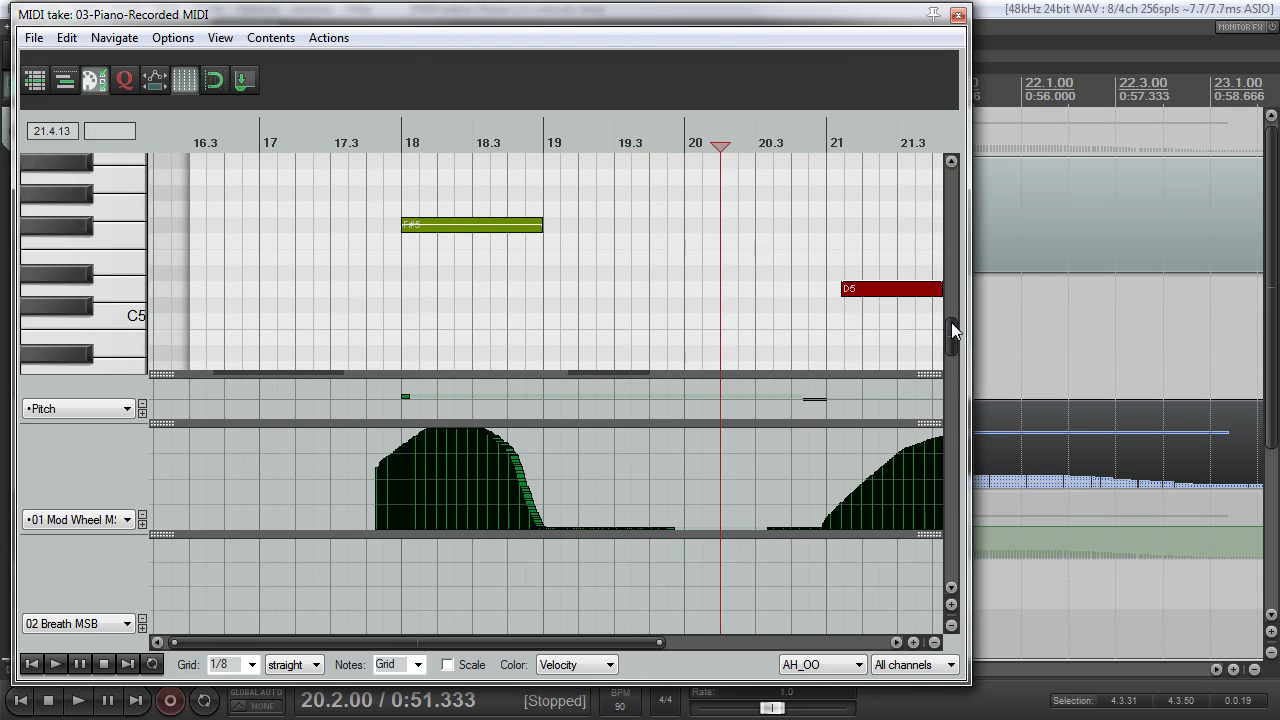
# - Compress the Mod Wheel and Breath lanes, place the edit cursor just before measure 18 and enlarge the Pitch lane
pyautogui.moveTo(163, 423); pyautogui.dragTo(161, 598)
pyautogui.click(383, 132)
pyautogui.scroll(2, 383, 132)
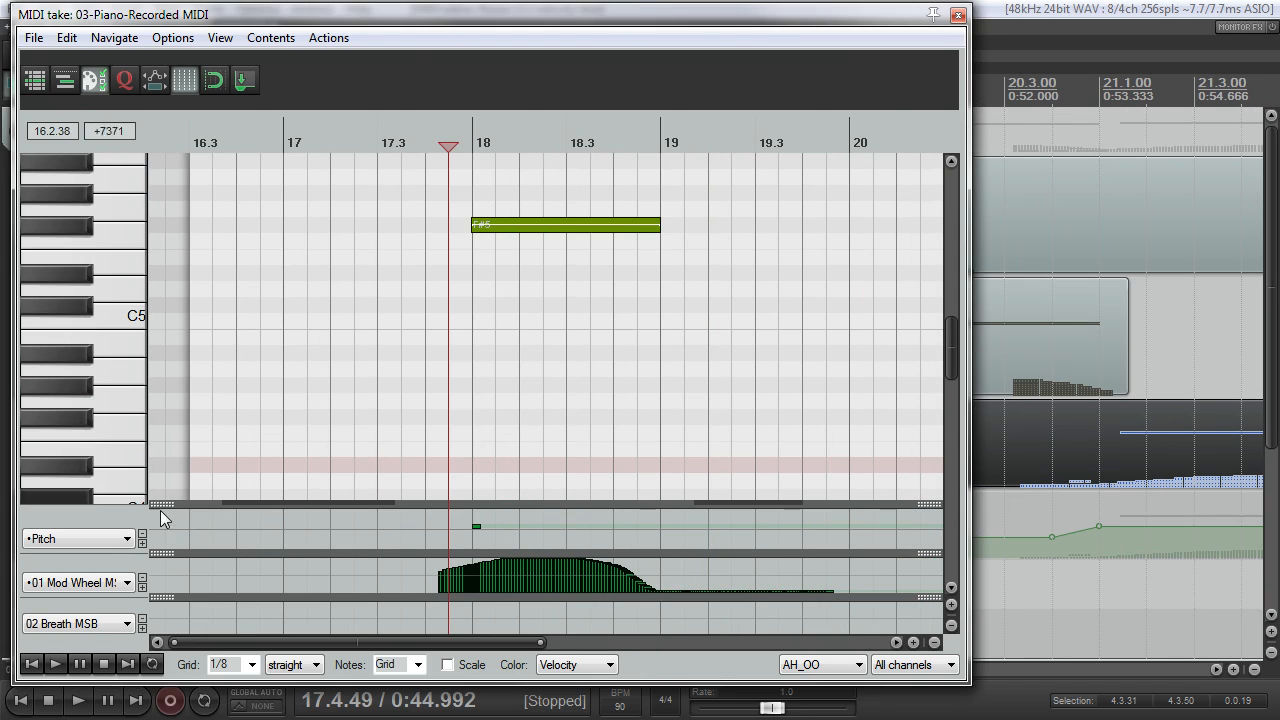
pyautogui.moveTo(160, 510); pyautogui.dragTo(163, 441)
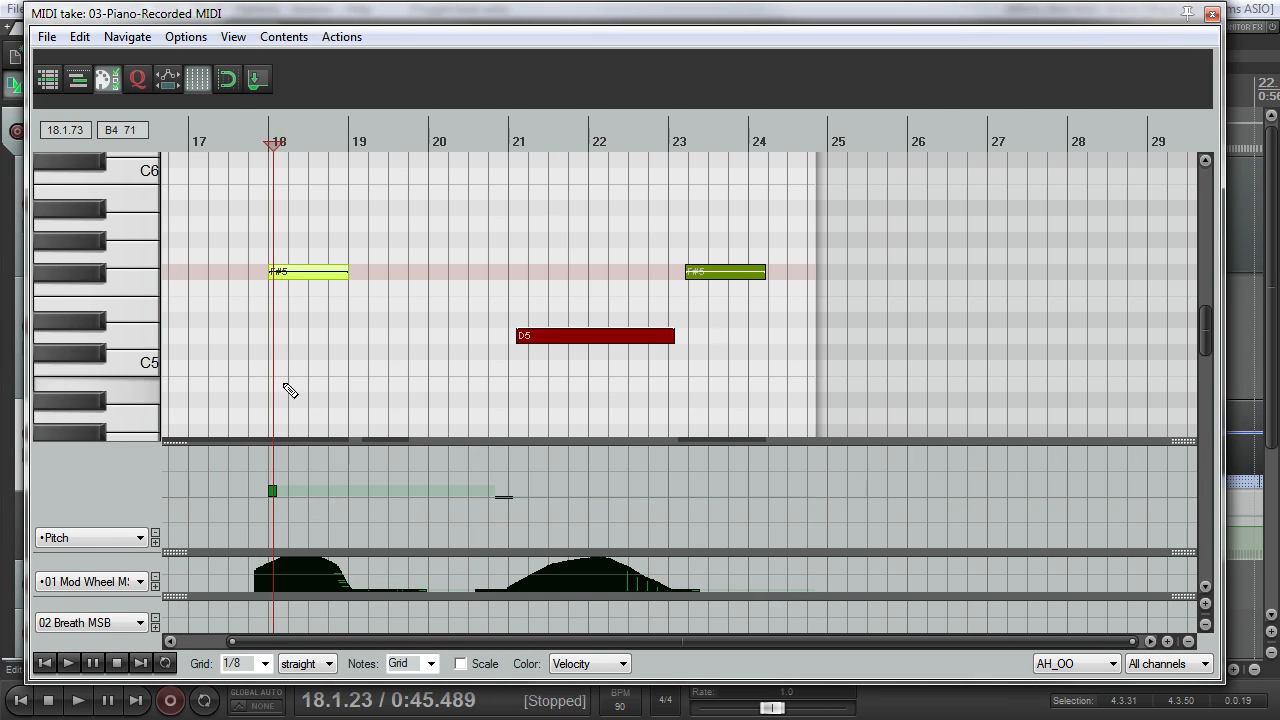
# - Play briefly from the F#5 note at measure 18 and from the F#5 note at measure 23 to compare them
pyautogui.press('space')
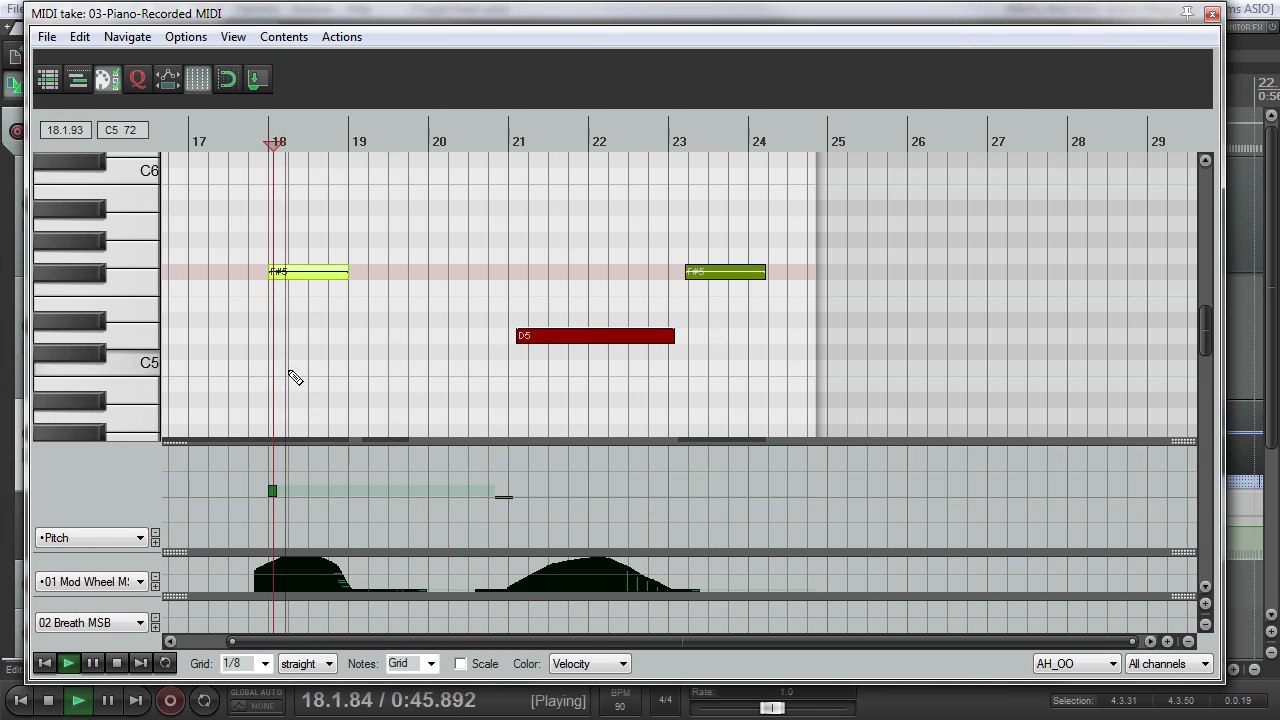
pyautogui.press('space')
pyautogui.click(683, 130)
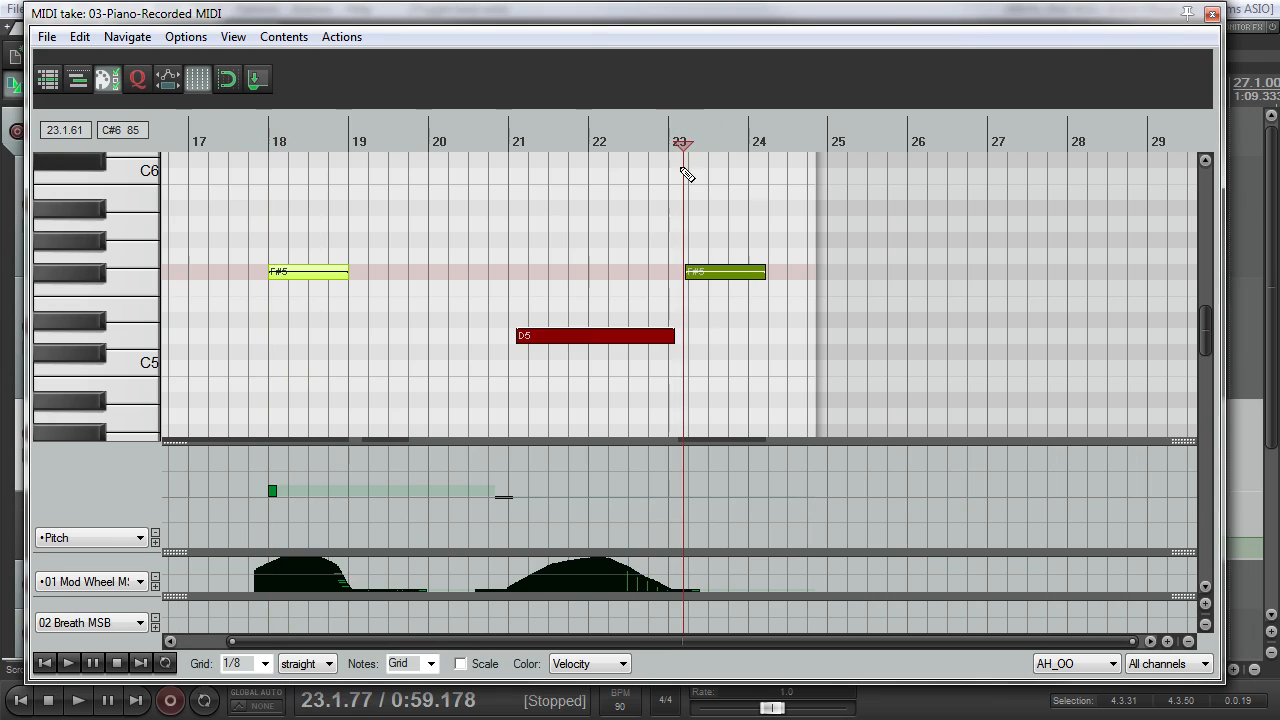
pyautogui.press('space')
pyautogui.press('space')
# - Return to the start of measure 18 and play the pitch-bent F#5 note again before stopping playback
pyautogui.moveTo(264, 143); pyautogui.dragTo(266, 143)
pyautogui.press('space')
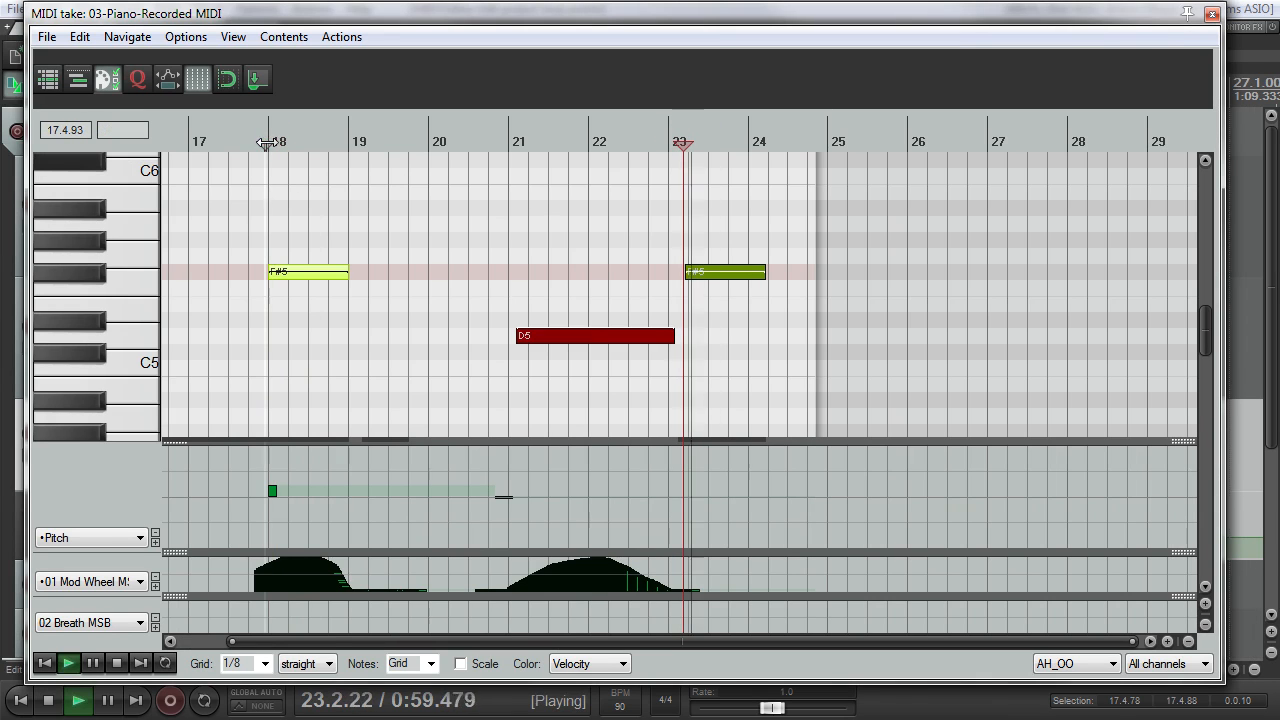
pyautogui.press('space')
pyautogui.click(273, 132)
pyautogui.press('space')
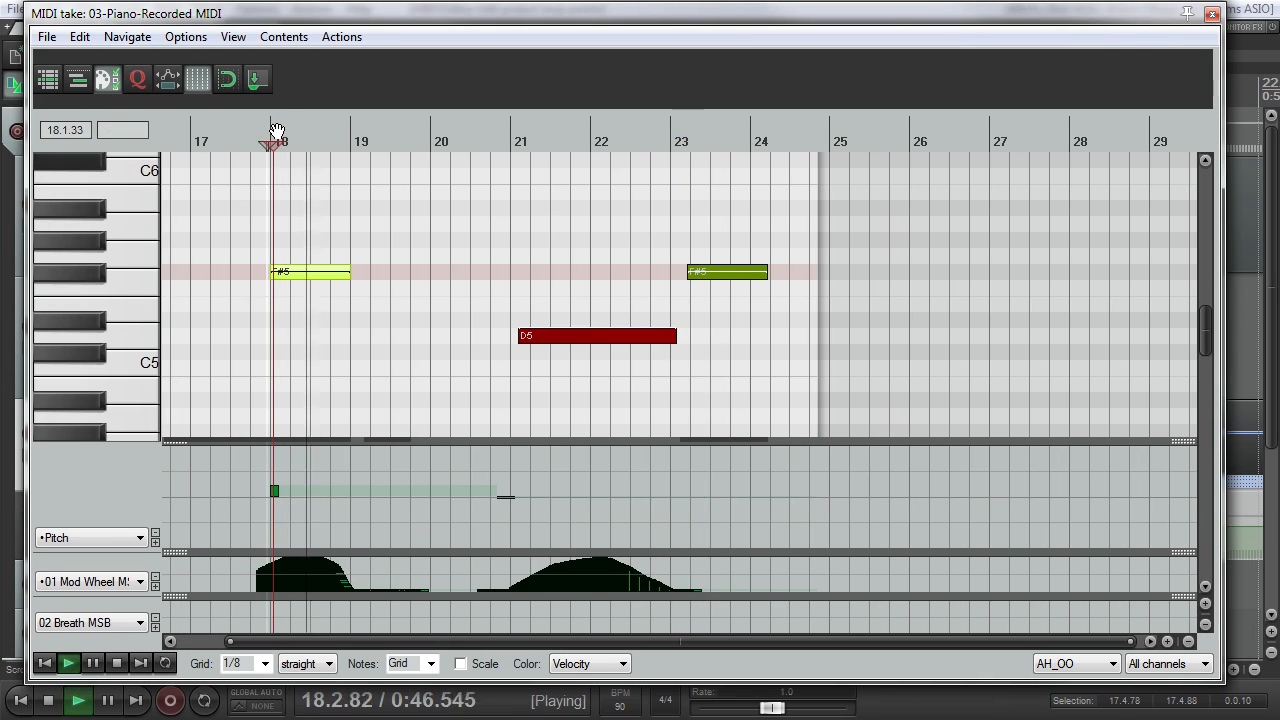
pyautogui.press('space')
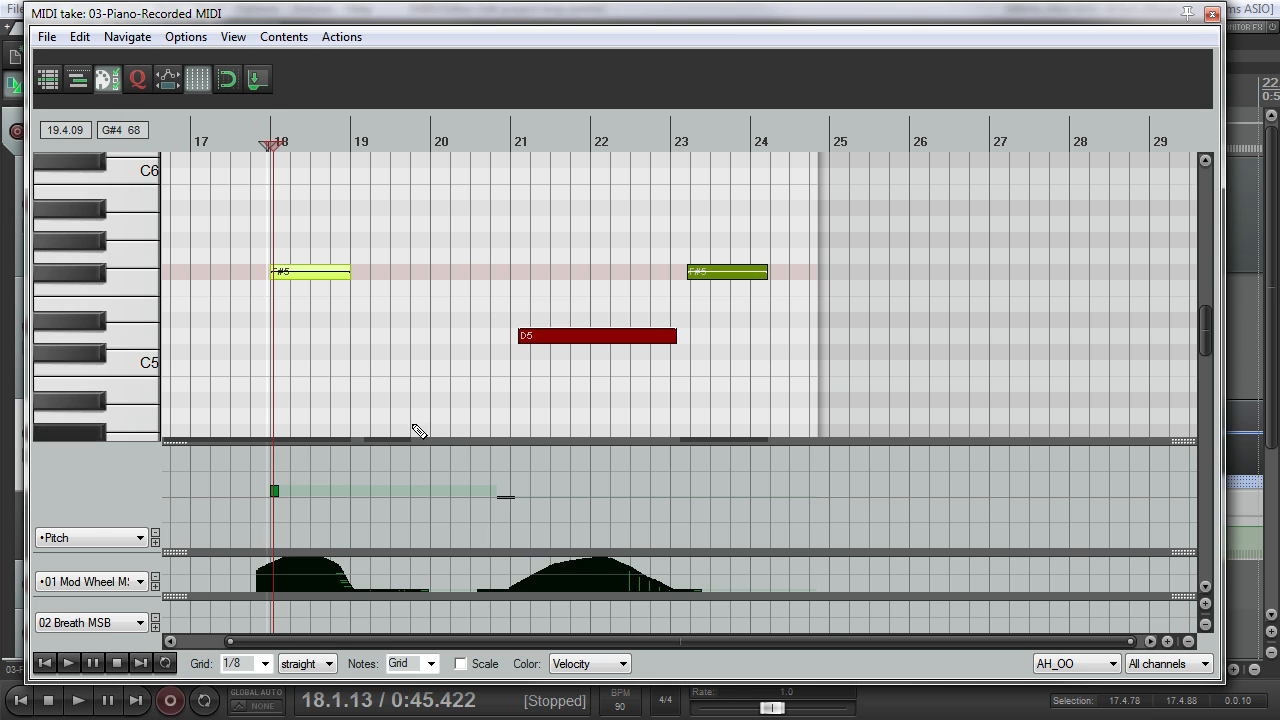
# - Widen the MIDI editor, review the notes and pitch bend across measures 16 to 23, and close the editor
pyautogui.scroll(2, 422, 437)
pyautogui.scroll(-2, 423, 434)
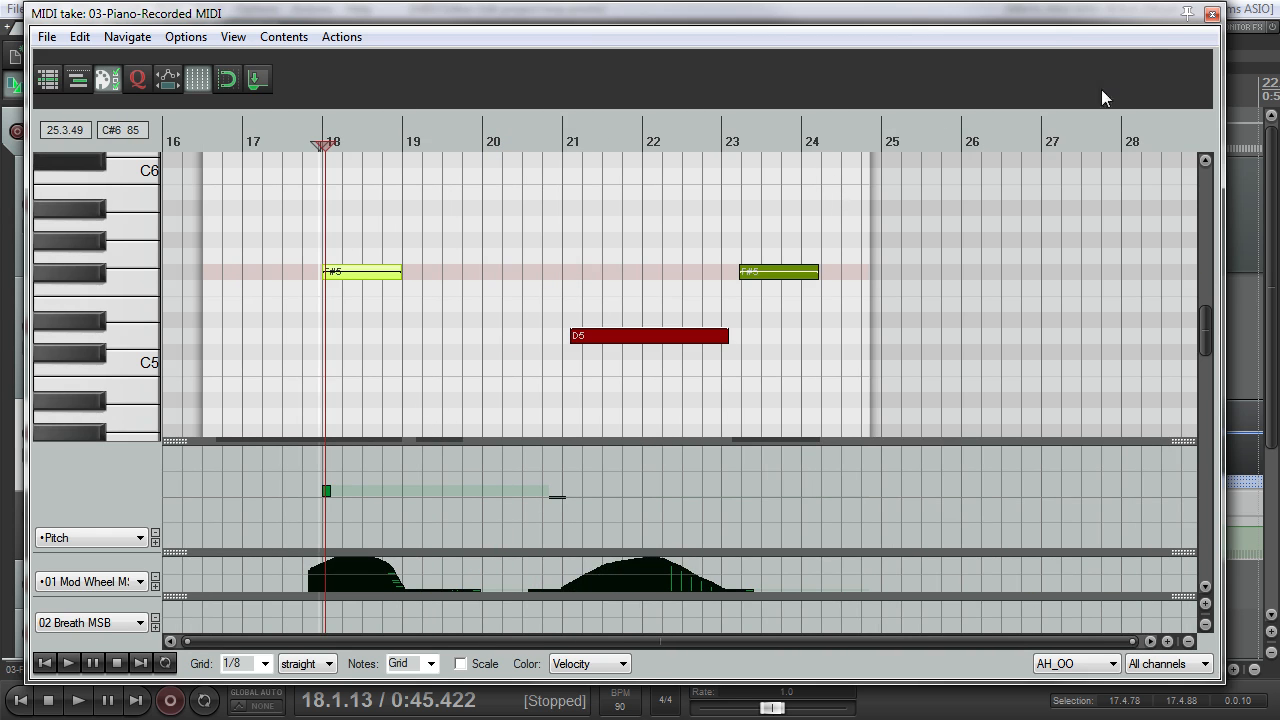
pyautogui.scroll(2, 600, 360)
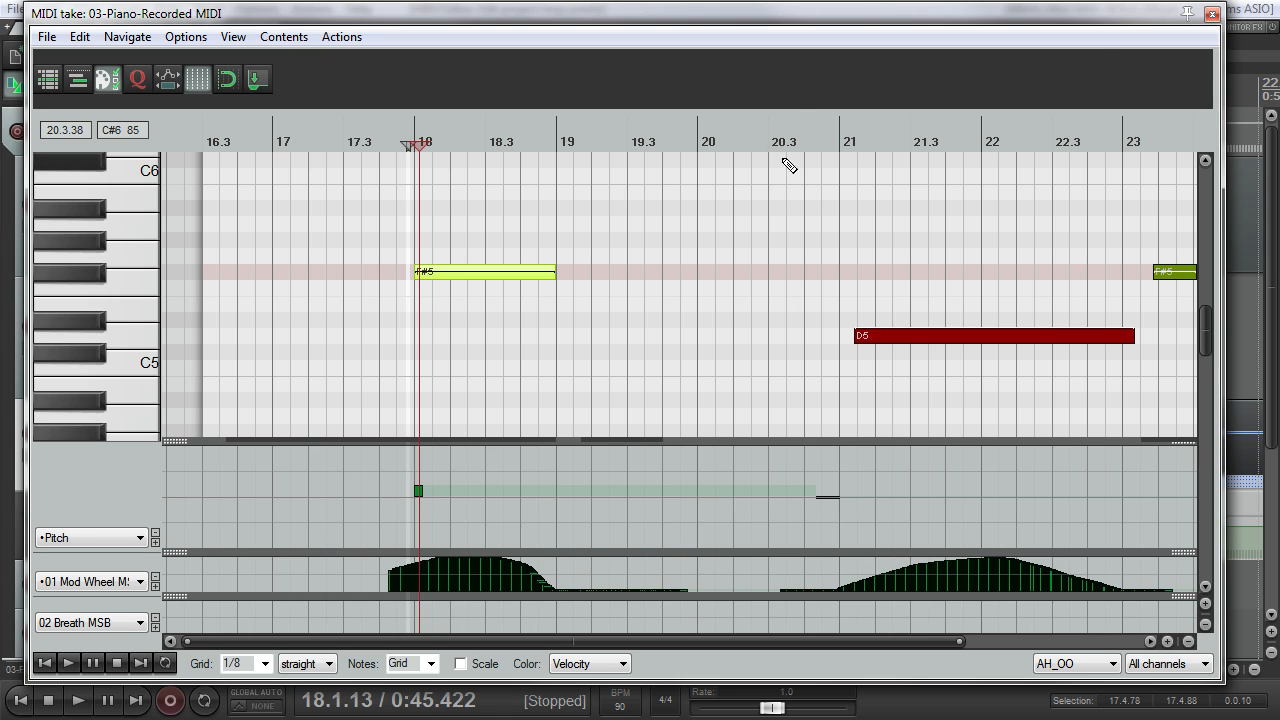
pyautogui.moveTo(1220, 63); pyautogui.dragTo(1269, 80)
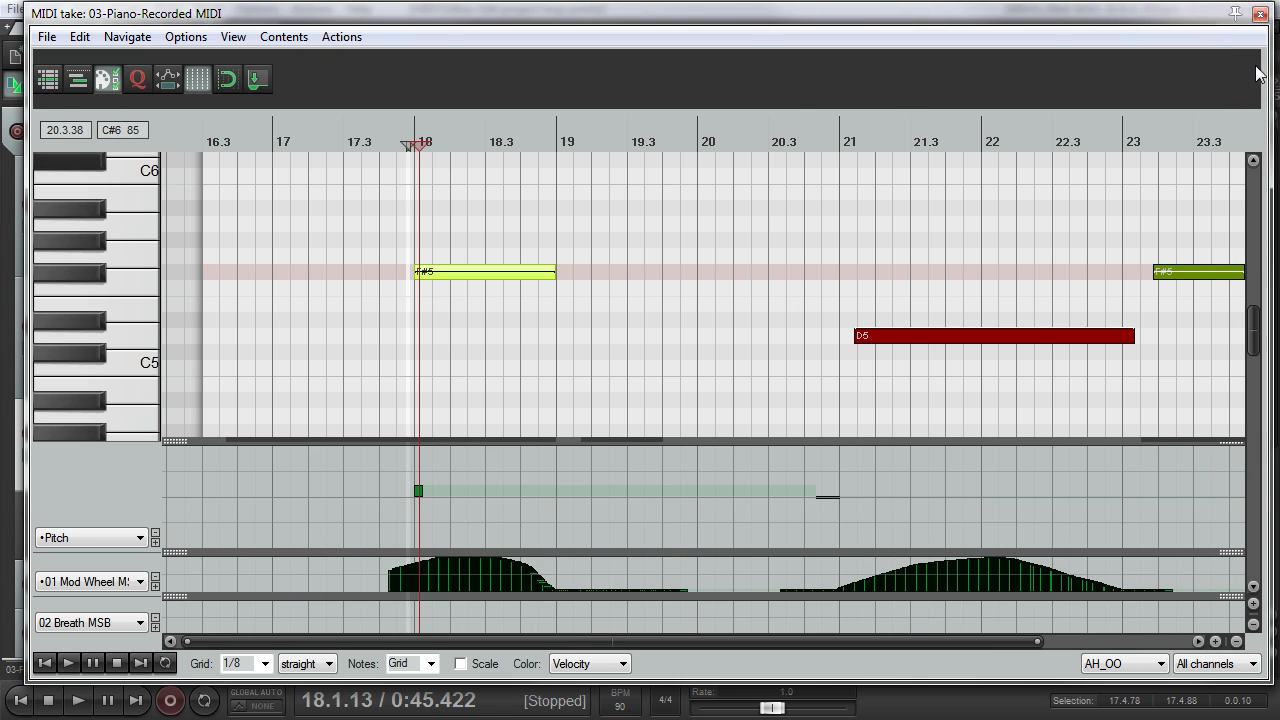
pyautogui.click(1260, 14)
# - Open the Vor_Phrase track's FX chain to show the Phrases Latin - Tempo-Sync instrument and reposition its window
pyautogui.scroll(-7, 815, 235)
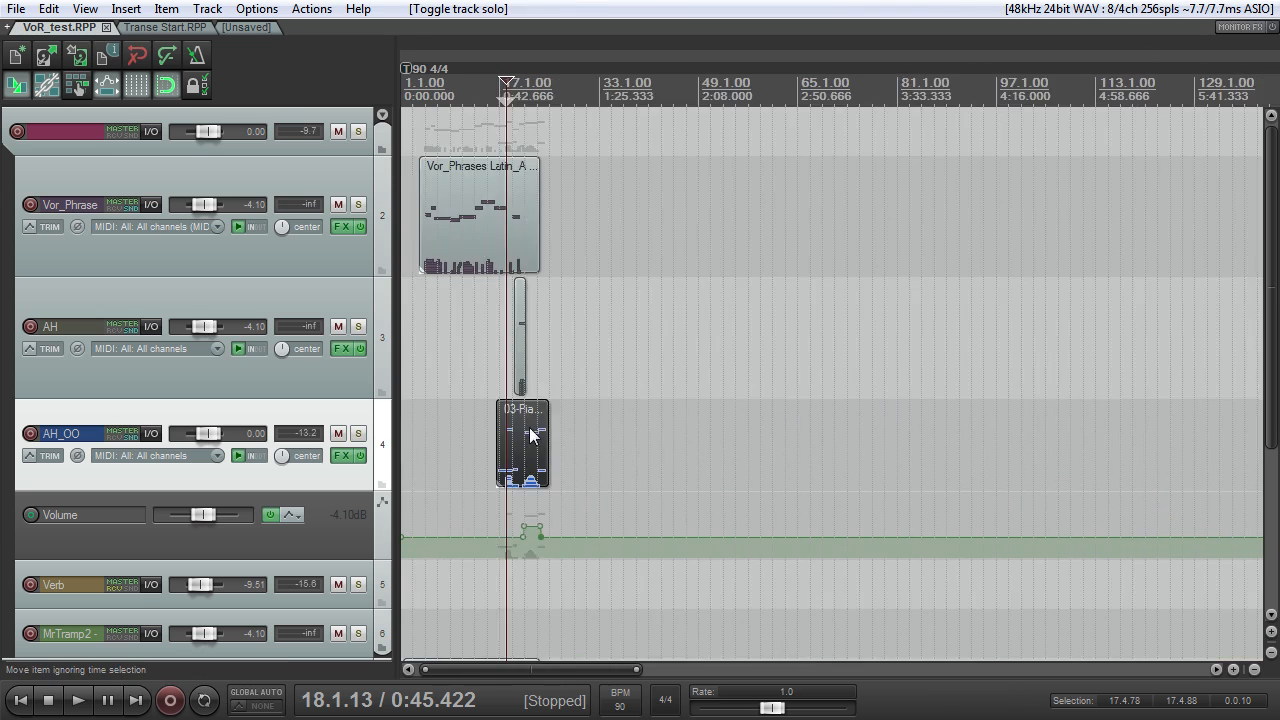
pyautogui.scroll(-2, 530, 434)
pyautogui.scroll(5, 529, 429)
pyautogui.scroll(-4, 528, 429)
pyautogui.scroll(4, 525, 429)
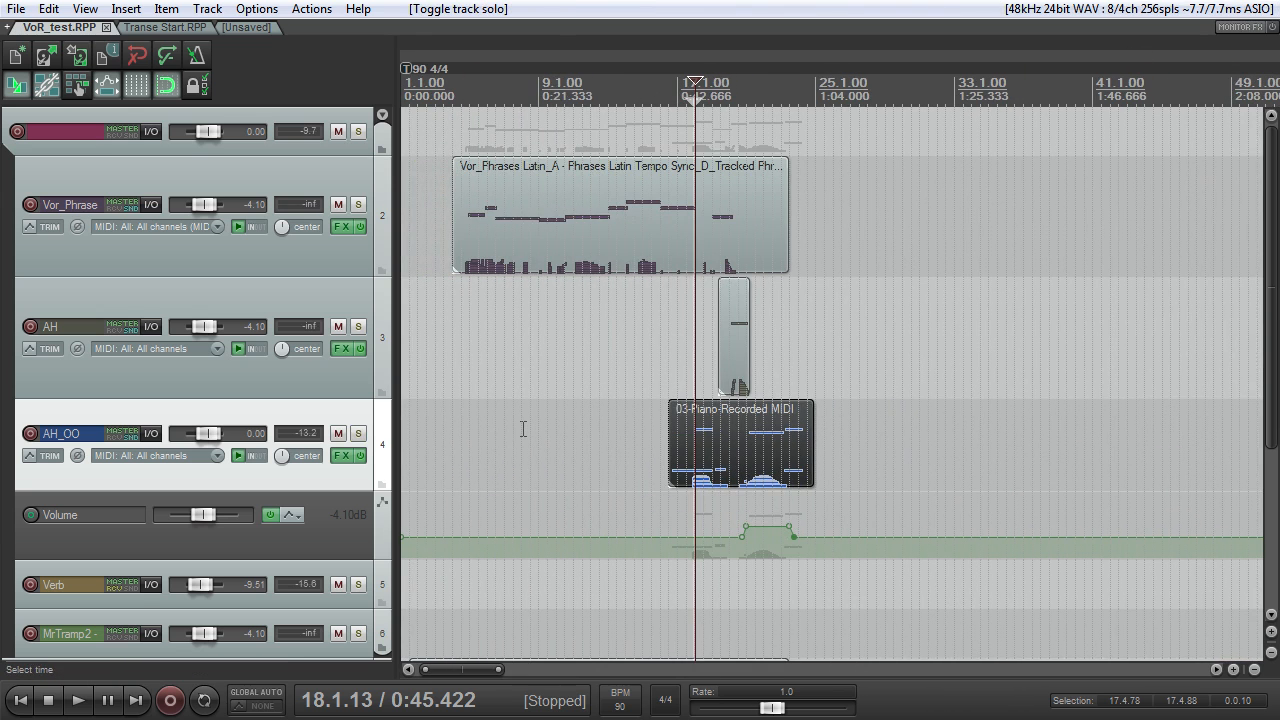
pyautogui.scroll(2, 522, 425)
pyautogui.scroll(-2, 514, 470)
pyautogui.click(344, 228)
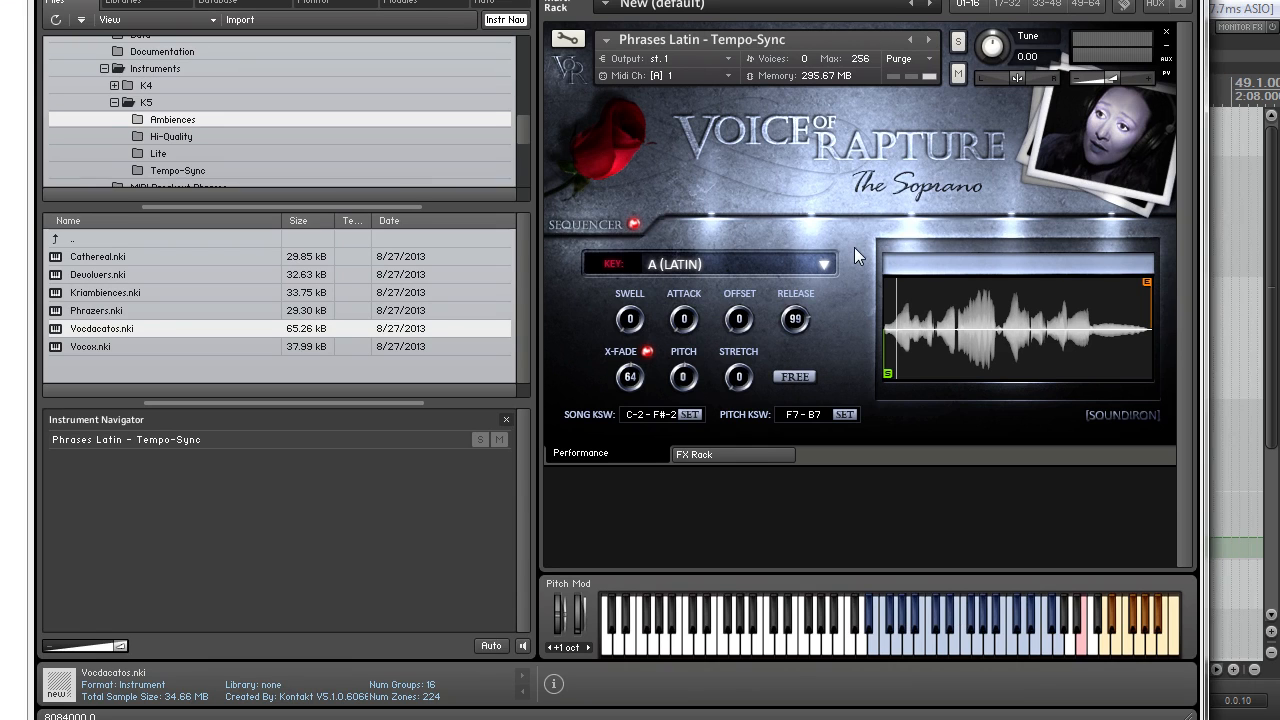
pyautogui.moveTo(640, 0); pyautogui.dragTo(636, 70)
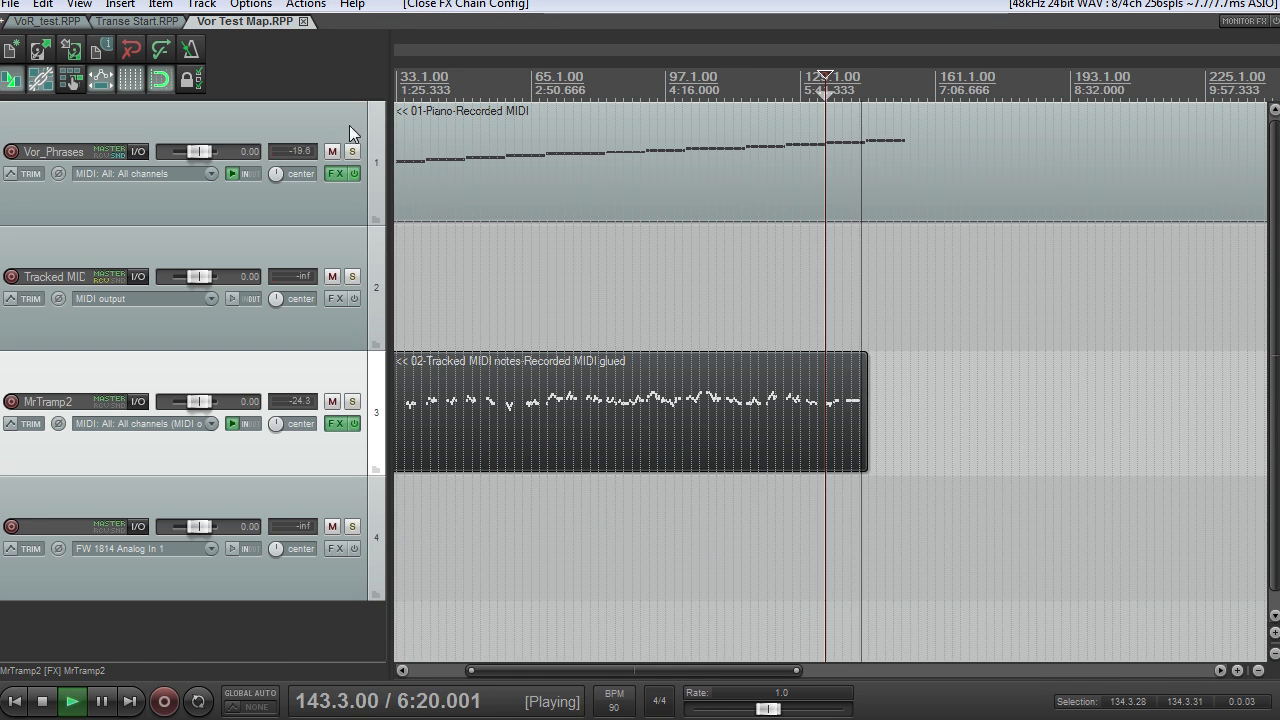
# - Stop playback in Vor Test Map.RPP, select the Vor_Phrases track and place the edit cursor at measure 13
pyautogui.click(352, 128)
pyautogui.press('space')
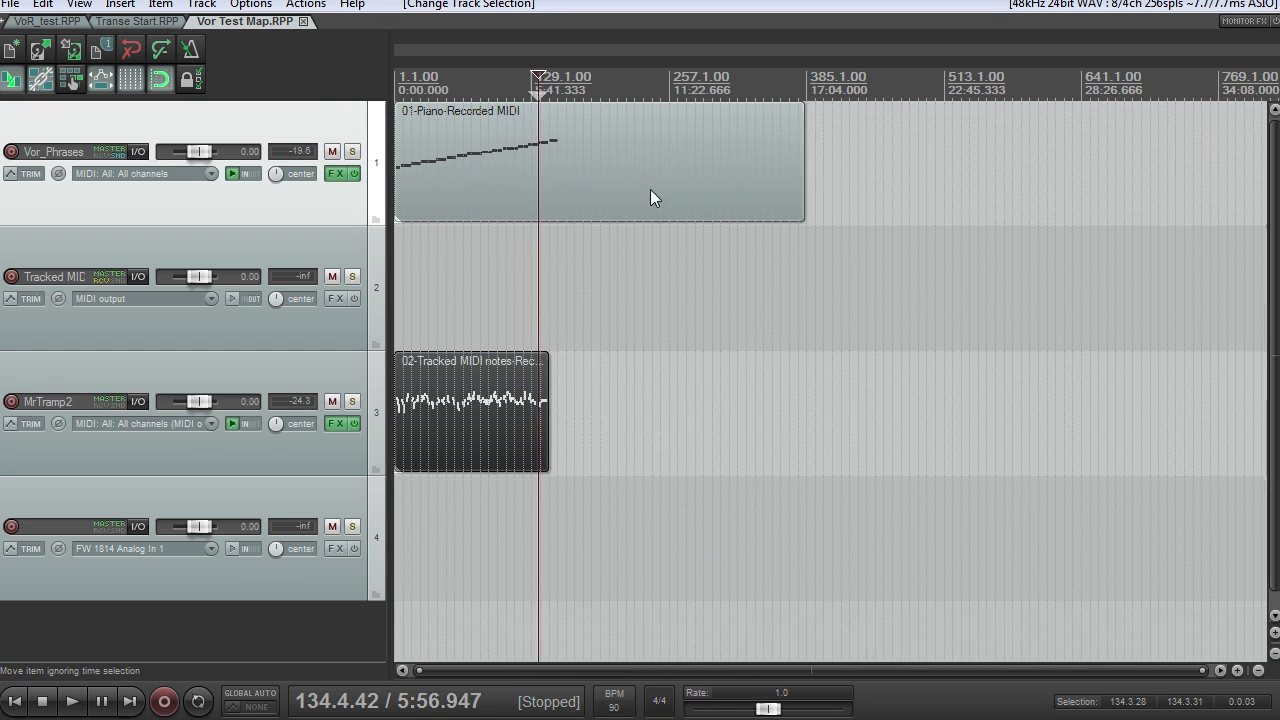
pyautogui.scroll(3, 650, 198)
pyautogui.click(424, 84)
pyautogui.scroll(5, 425, 185)
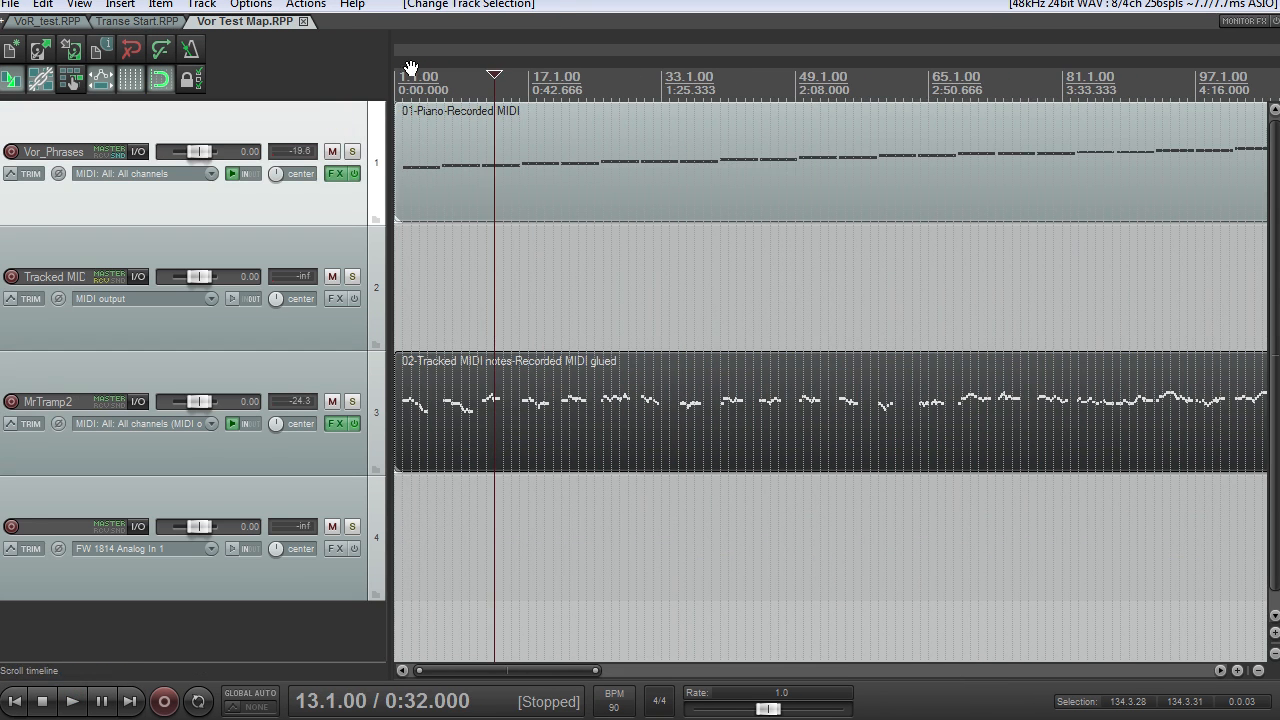
# - Open the 01-Piano-Recorded MIDI item, examine its ascending phrase notes from D3 upward, and close the editor
pyautogui.doubleClick(459, 191)
pyautogui.scroll(-1, 428, 226)
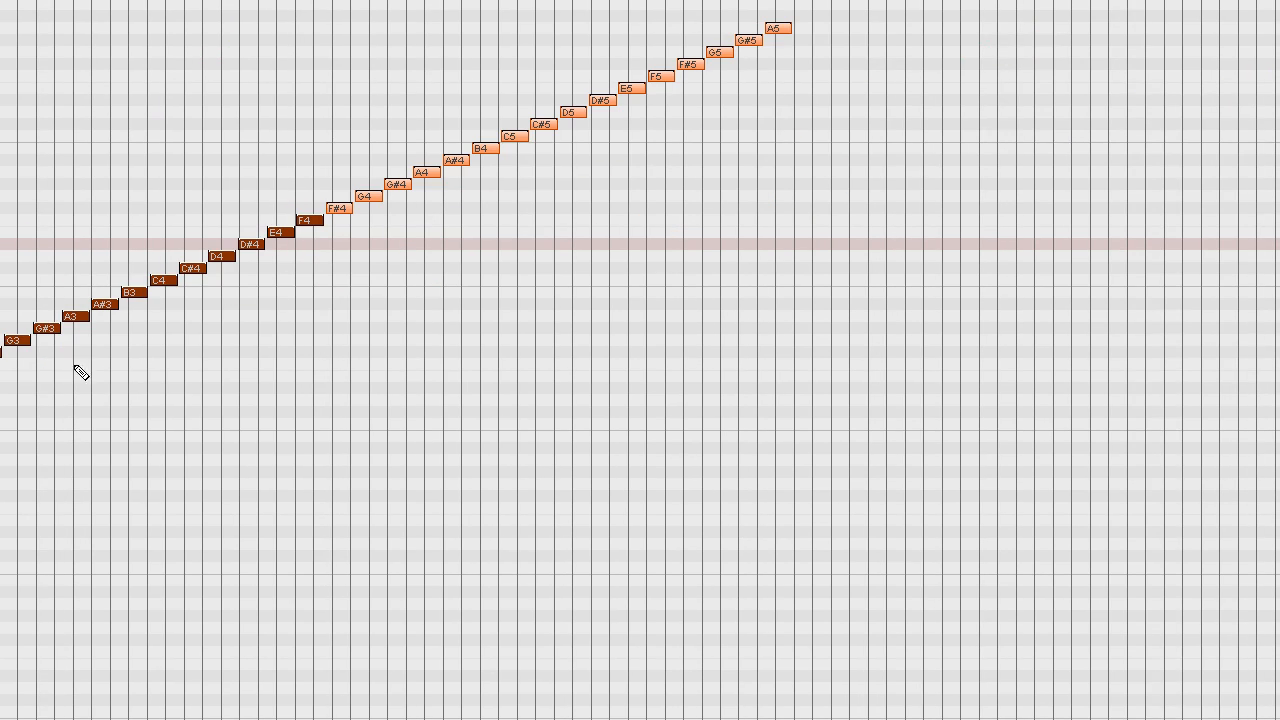
pyautogui.scroll(2, 606, 326)
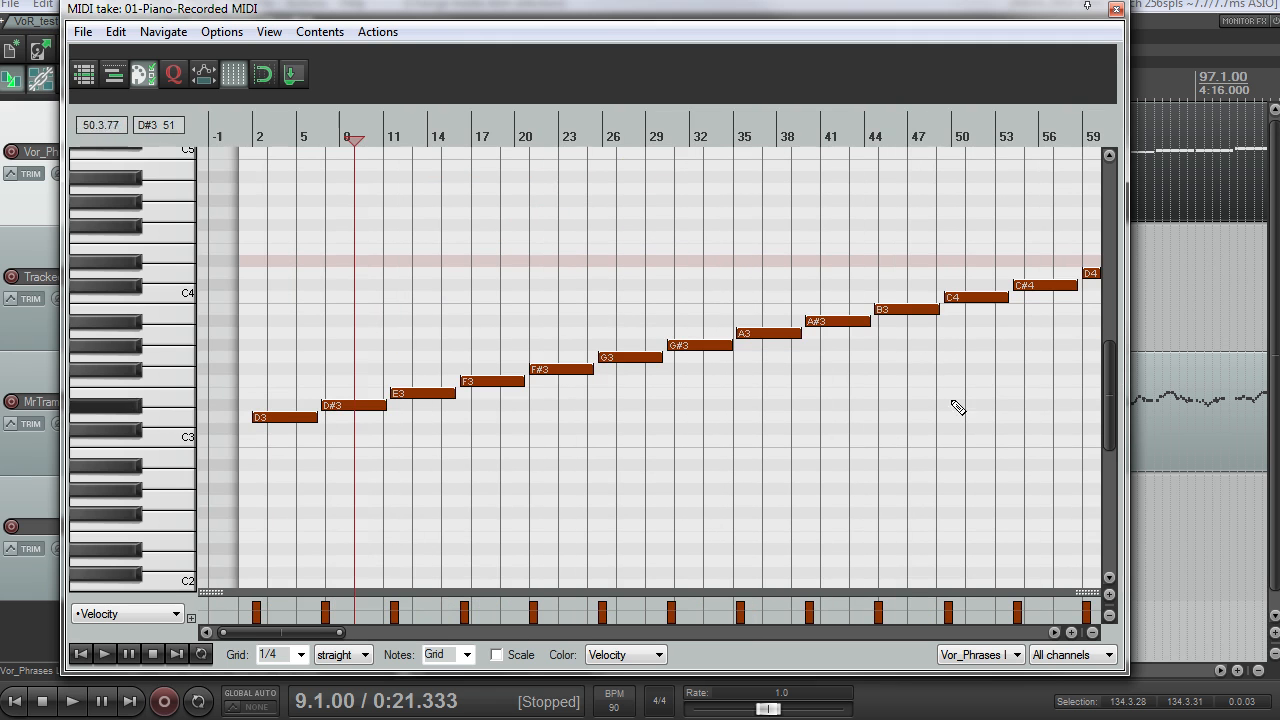
pyautogui.scroll(2, 780, 420)
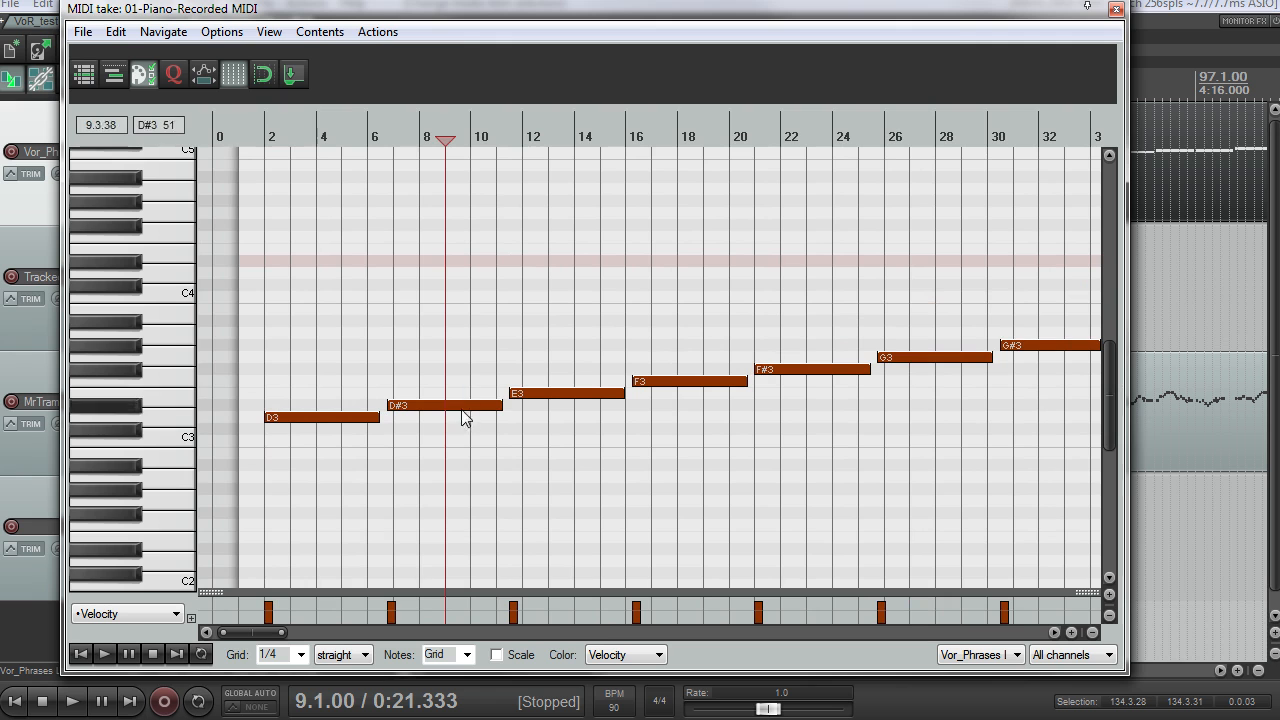
pyautogui.scroll(2, 480, 428)
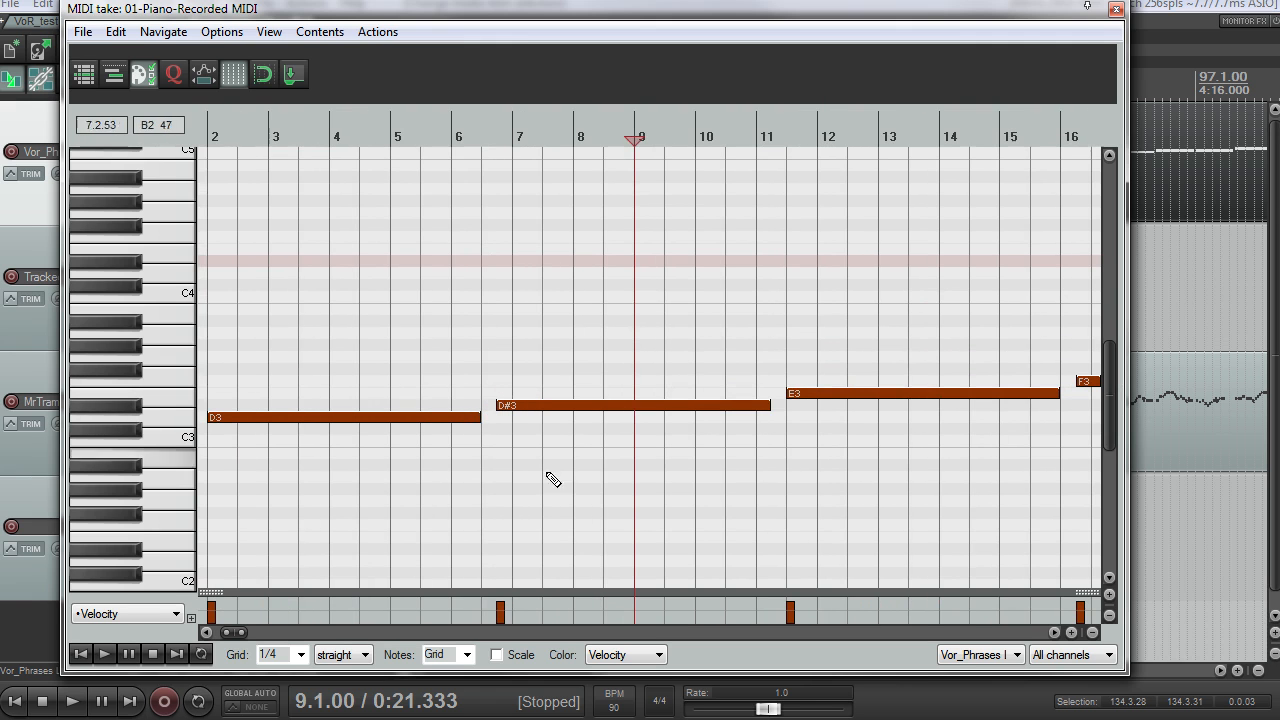
pyautogui.scroll(-2, 563, 477)
pyautogui.scroll(2, 540, 500)
pyautogui.scroll(3, 498, 516)
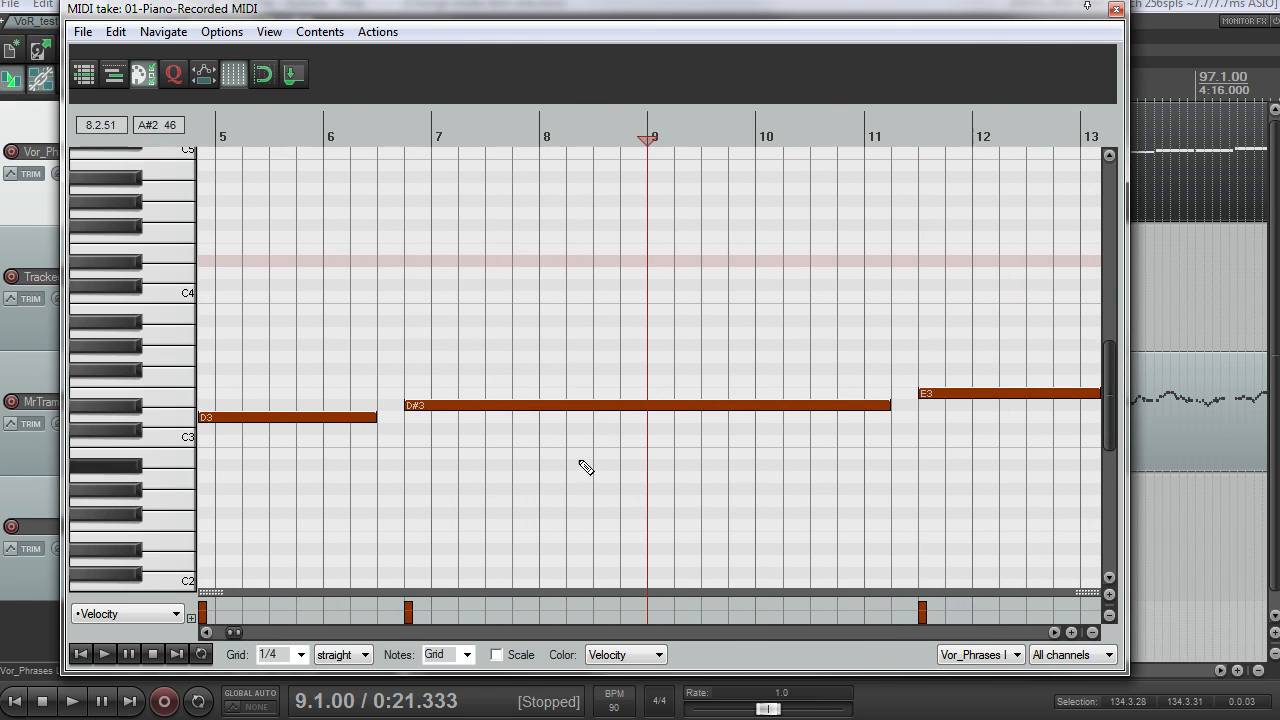
pyautogui.moveTo(729, 8); pyautogui.dragTo(961, 0)
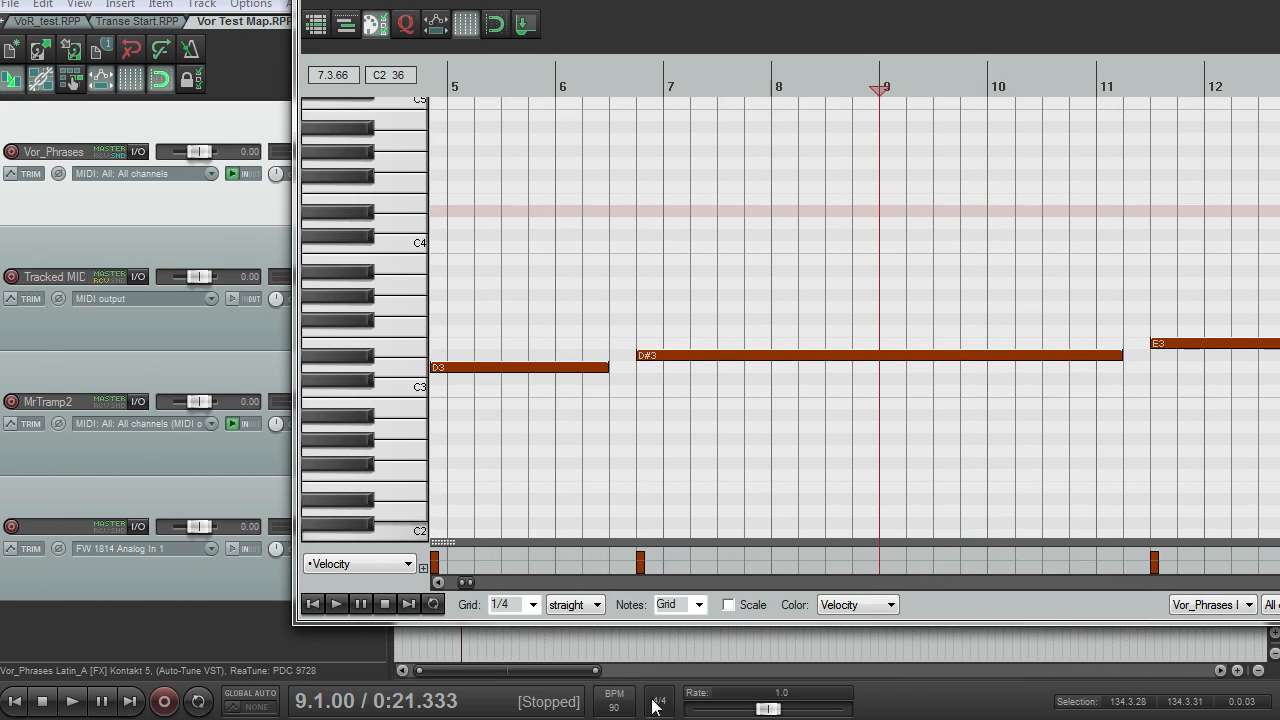
pyautogui.moveTo(779, 0); pyautogui.dragTo(535, 22)
pyautogui.click(1103, 23)
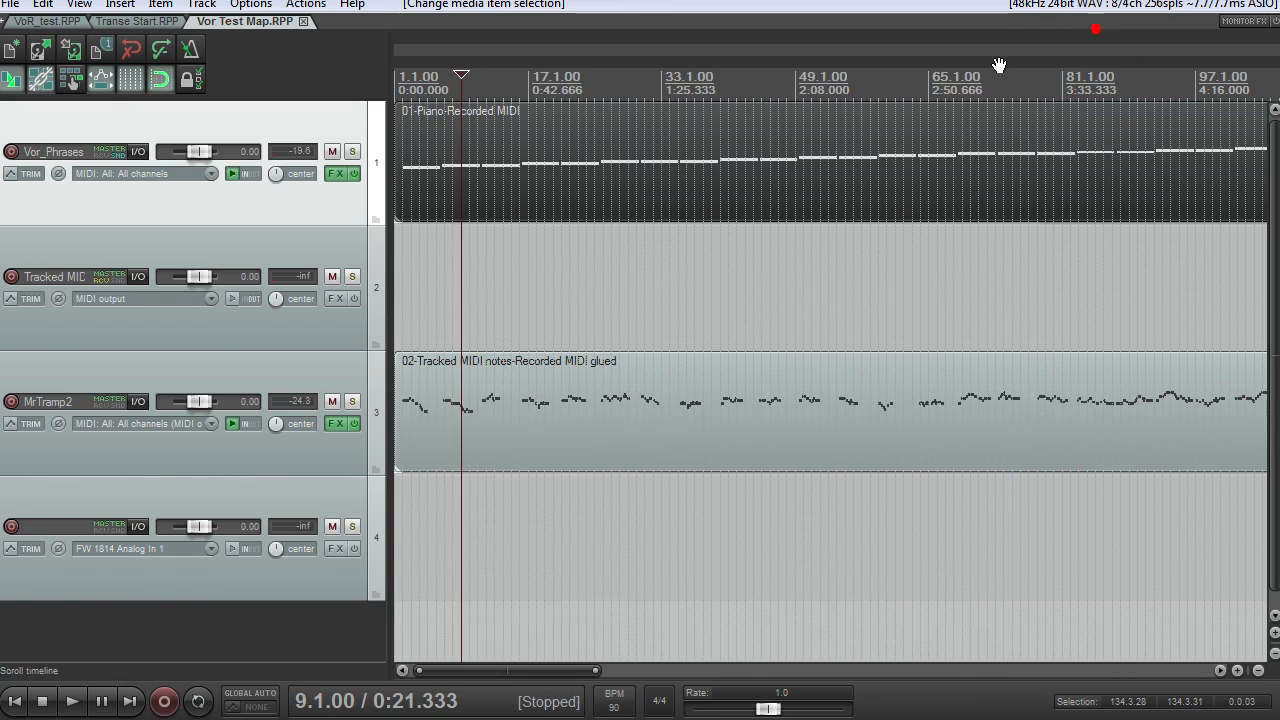
# - Open the Vor_Phrases track's FX chain and inspect its plug-ins, including ReaTune's Correction settings
pyautogui.scroll(-8, 569, 214)
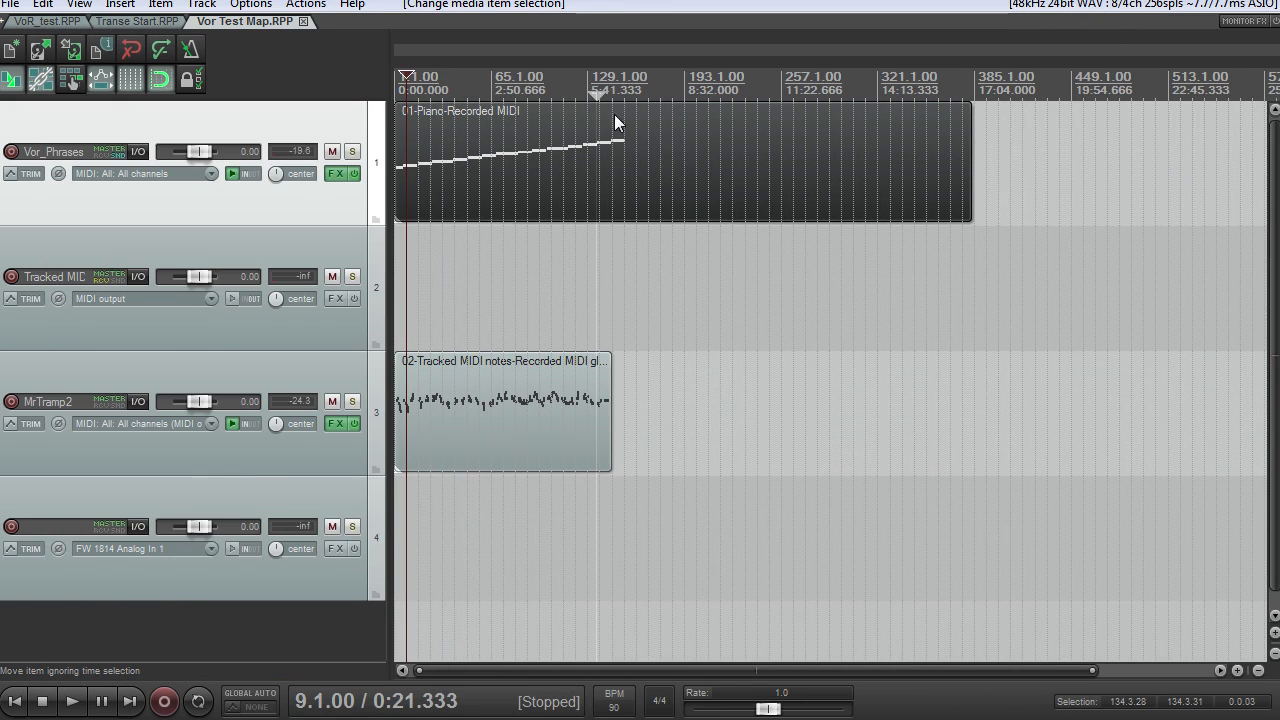
pyautogui.click(340, 176)
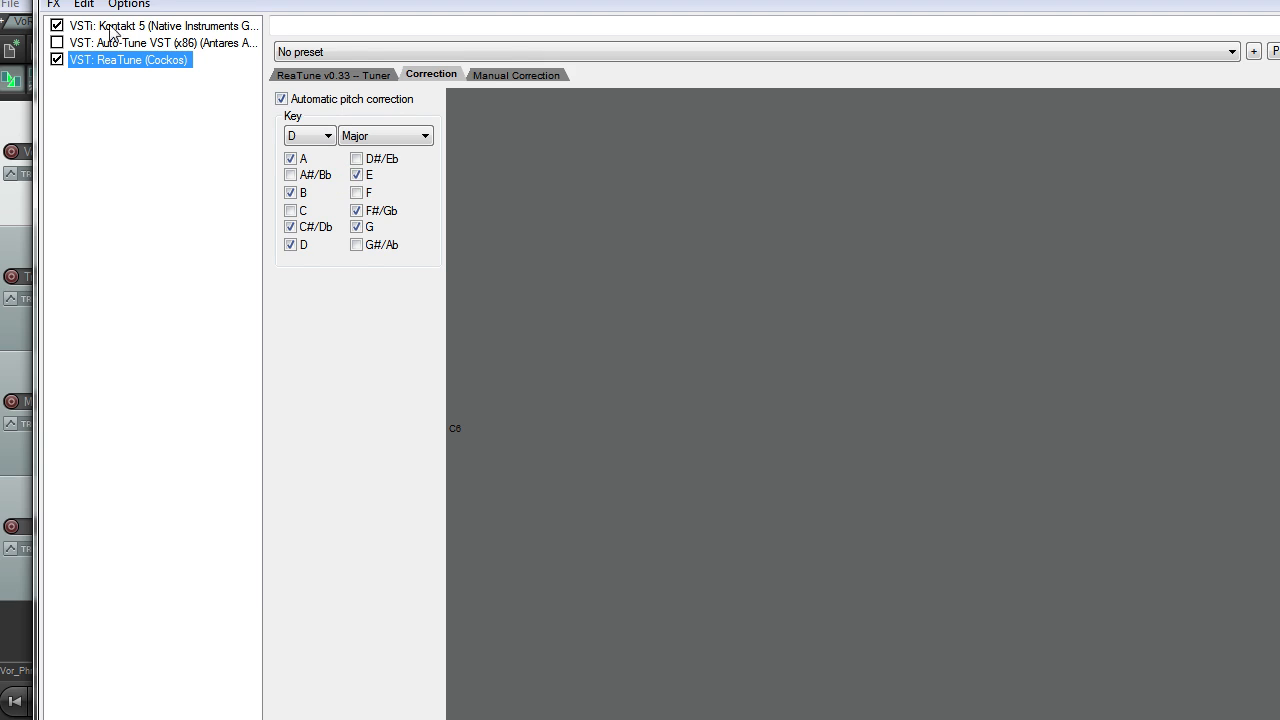
pyautogui.moveTo(180, 0); pyautogui.dragTo(190, 0)
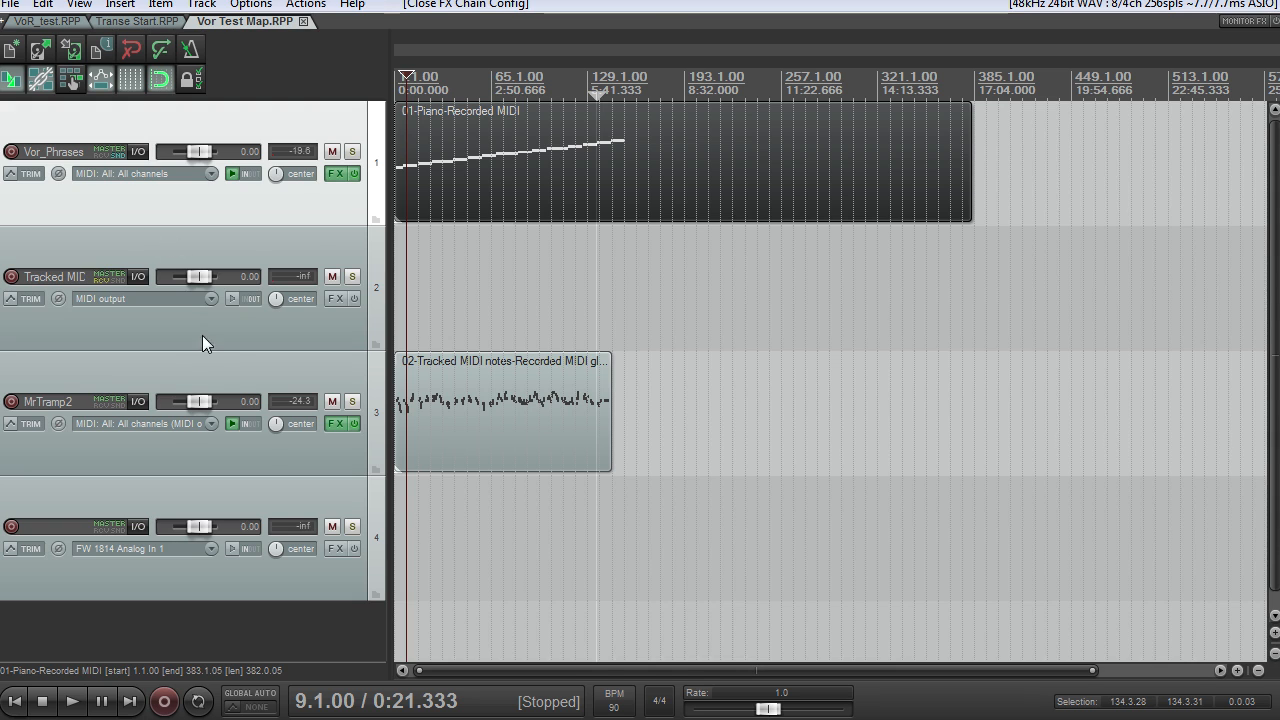
# - Select the Tracked MIDI notes track, inspect its receive from Vor_Phrases Latin_A, and close the routing window
pyautogui.click(202, 337)
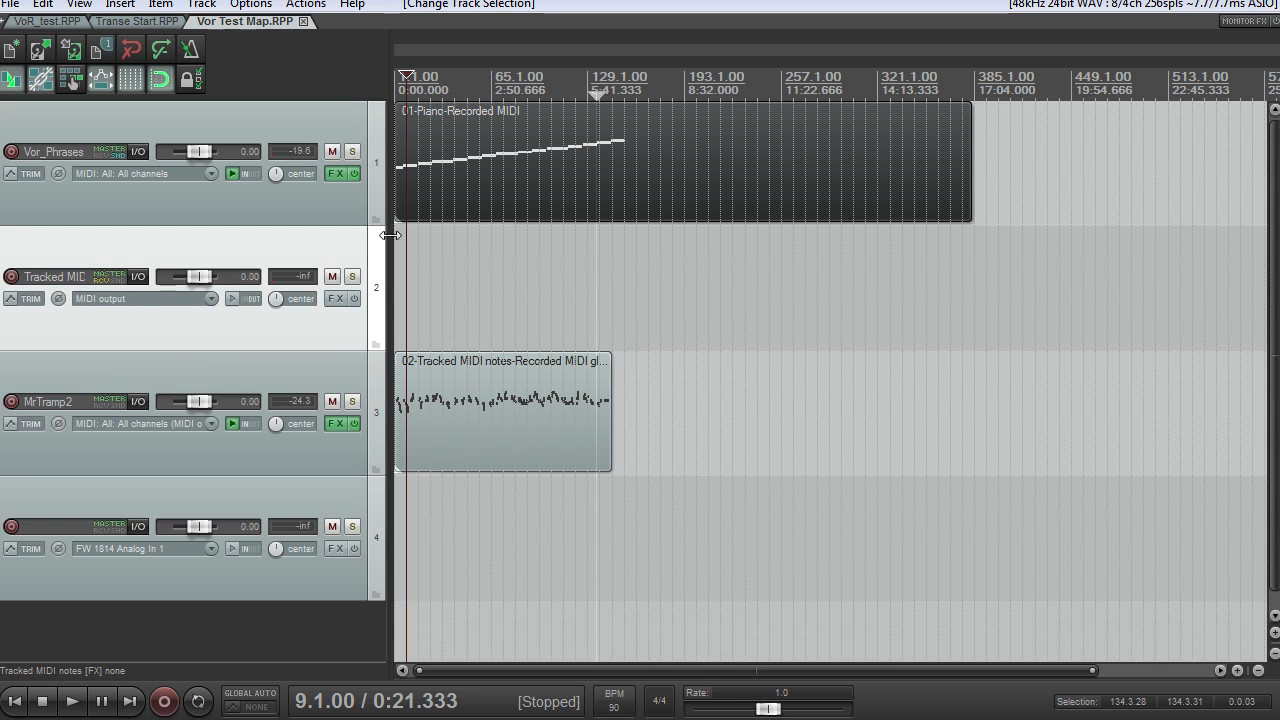
pyautogui.click(270, 282)
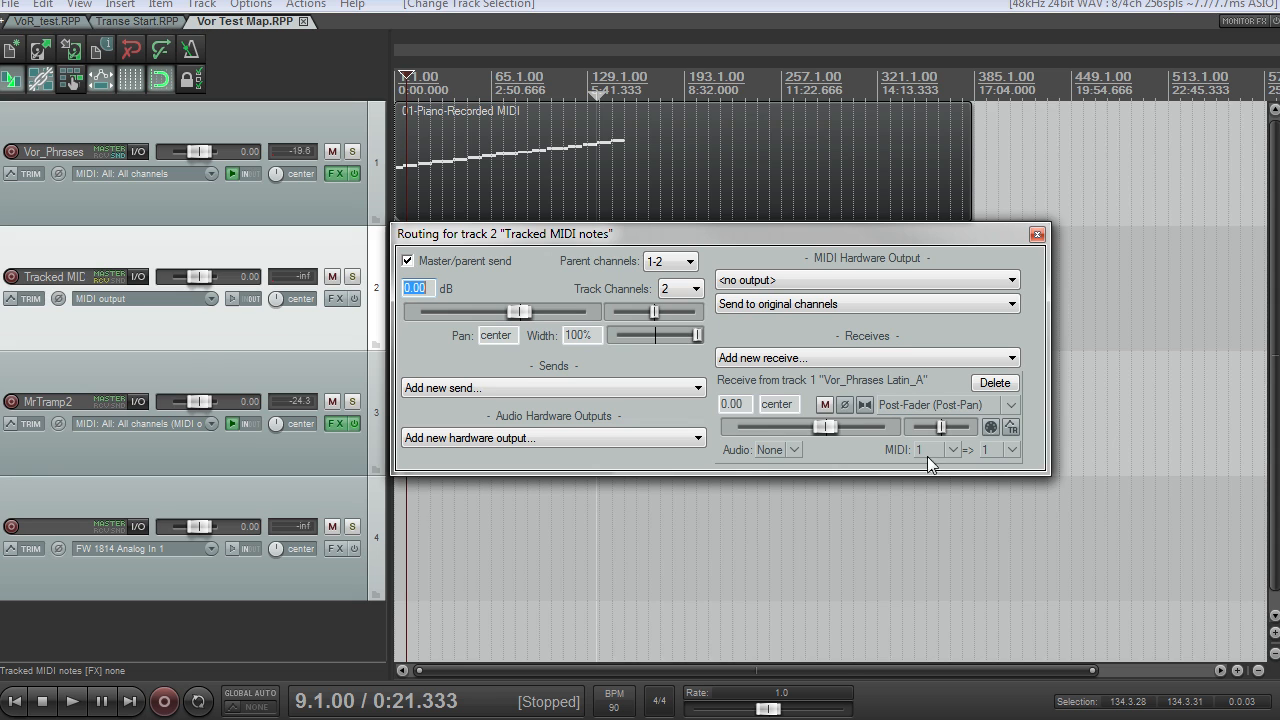
pyautogui.click(1037, 233)
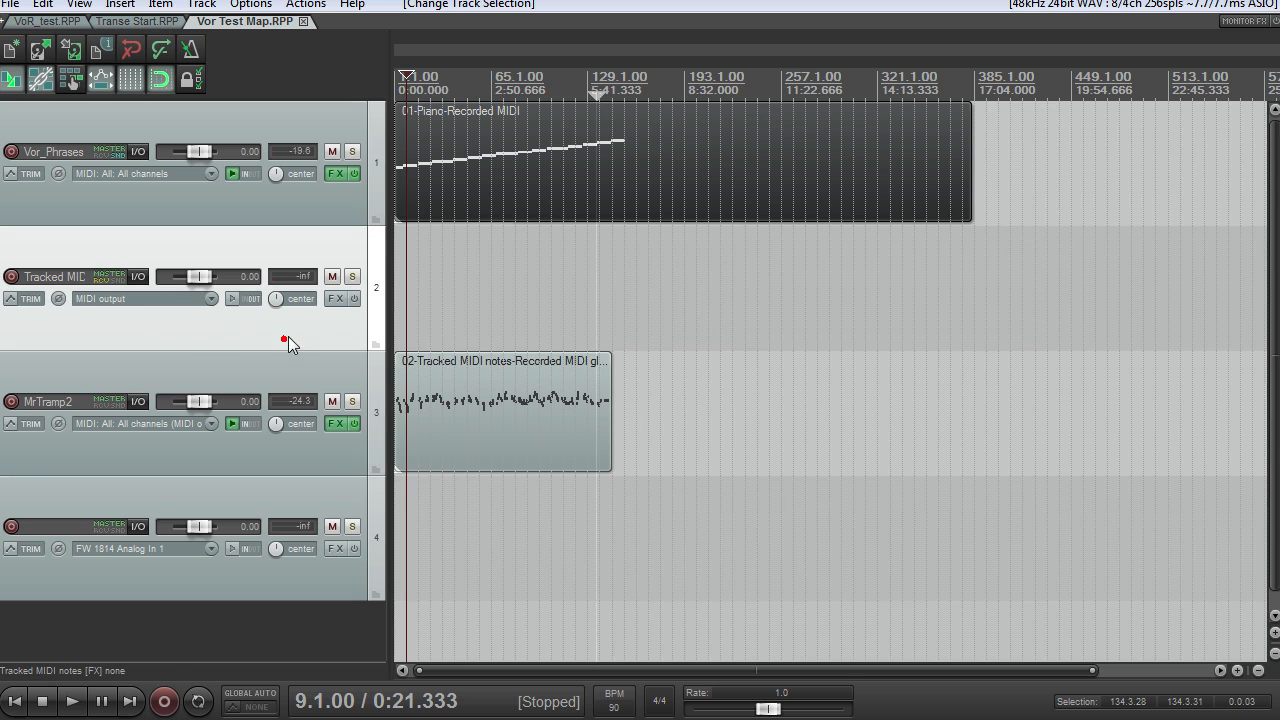
# - Set the Tracked MIDI notes track to Record: output (MIDI) and arm it for recording
pyautogui.rightClick(11, 276)
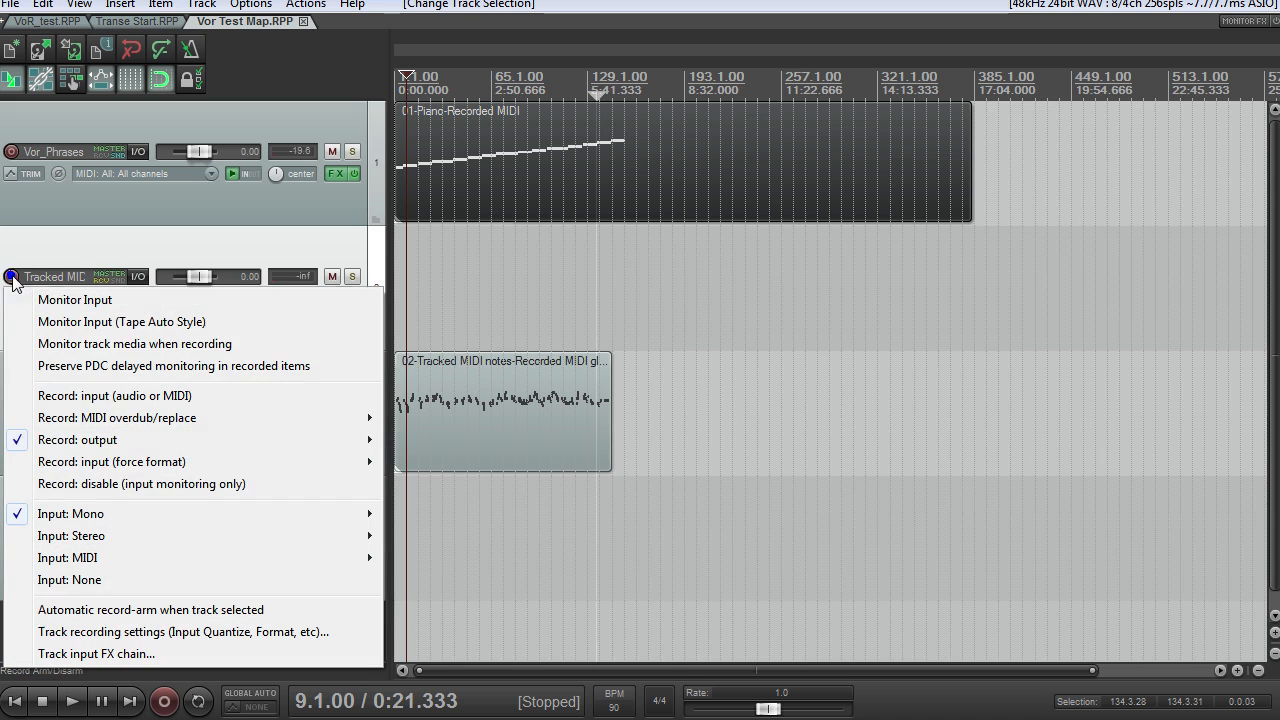
pyautogui.moveTo(137, 449)
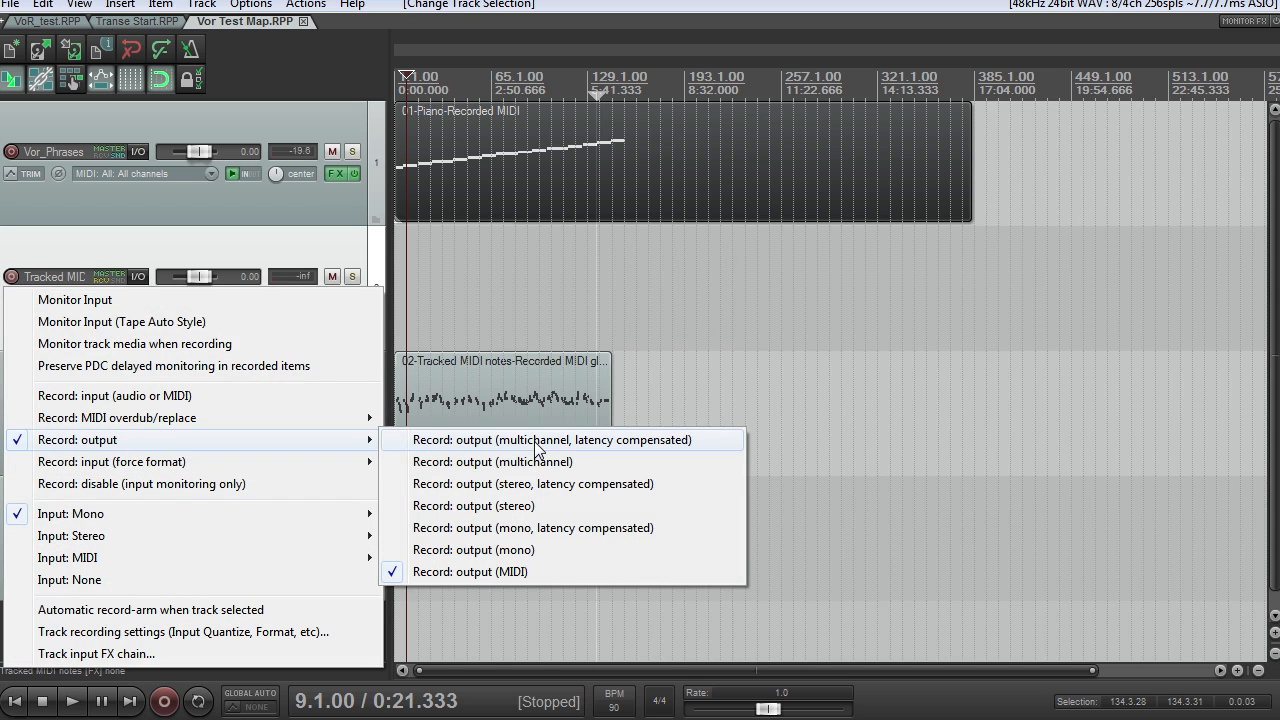
pyautogui.click(527, 570)
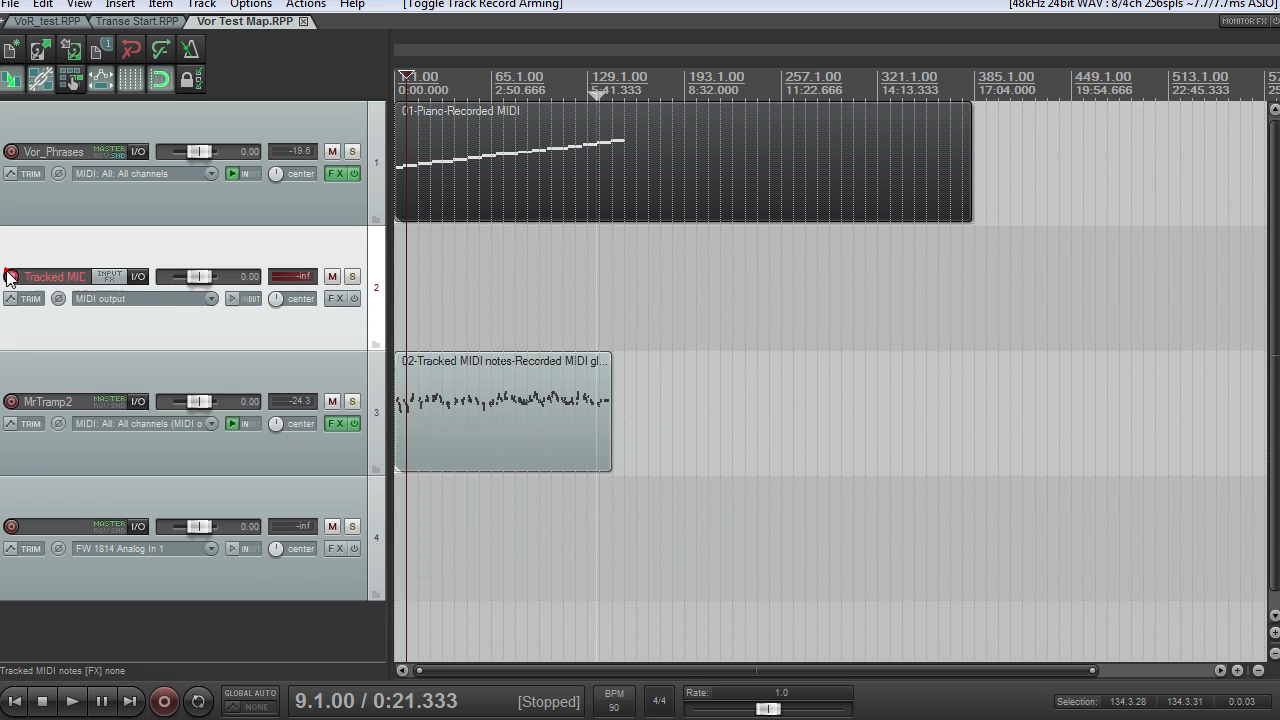
# - Mute the MrTramp2 track and record the phrase's tracked MIDI from 16.2.00 until just after measure 19
pyautogui.scroll(4, 472, 294)
pyautogui.click(332, 401)
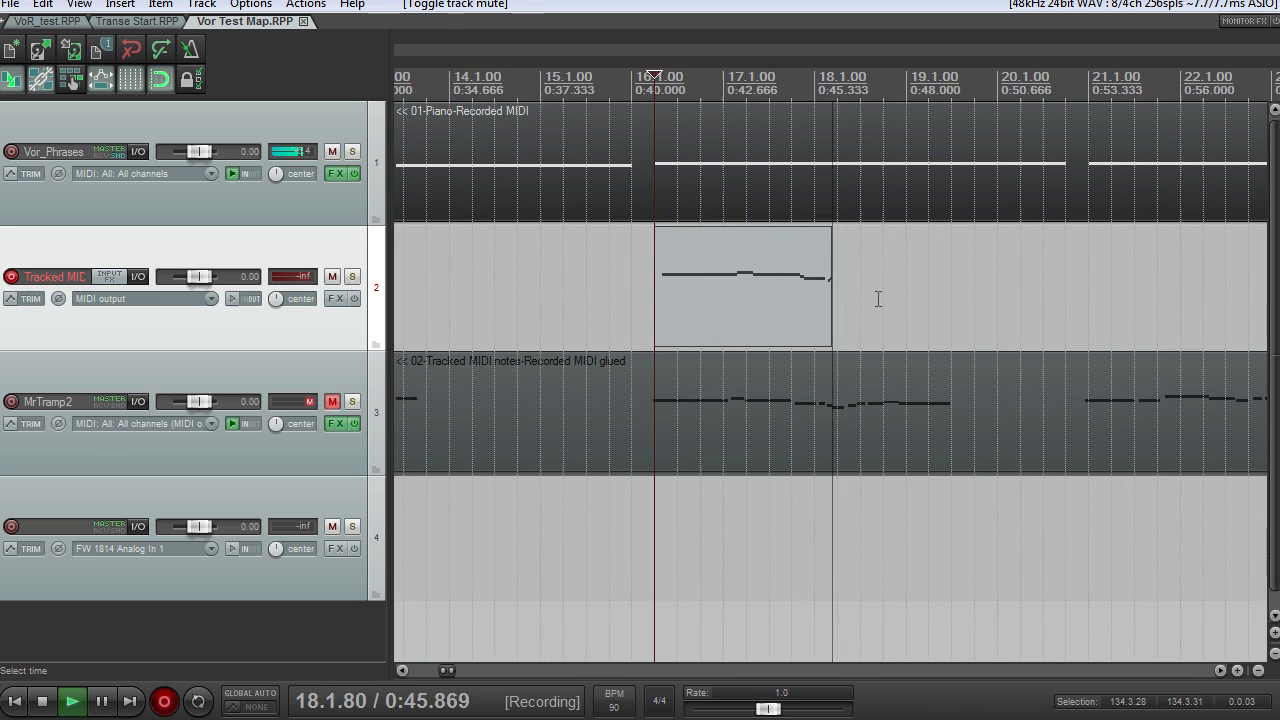
pyautogui.scroll(-2, 878, 298)
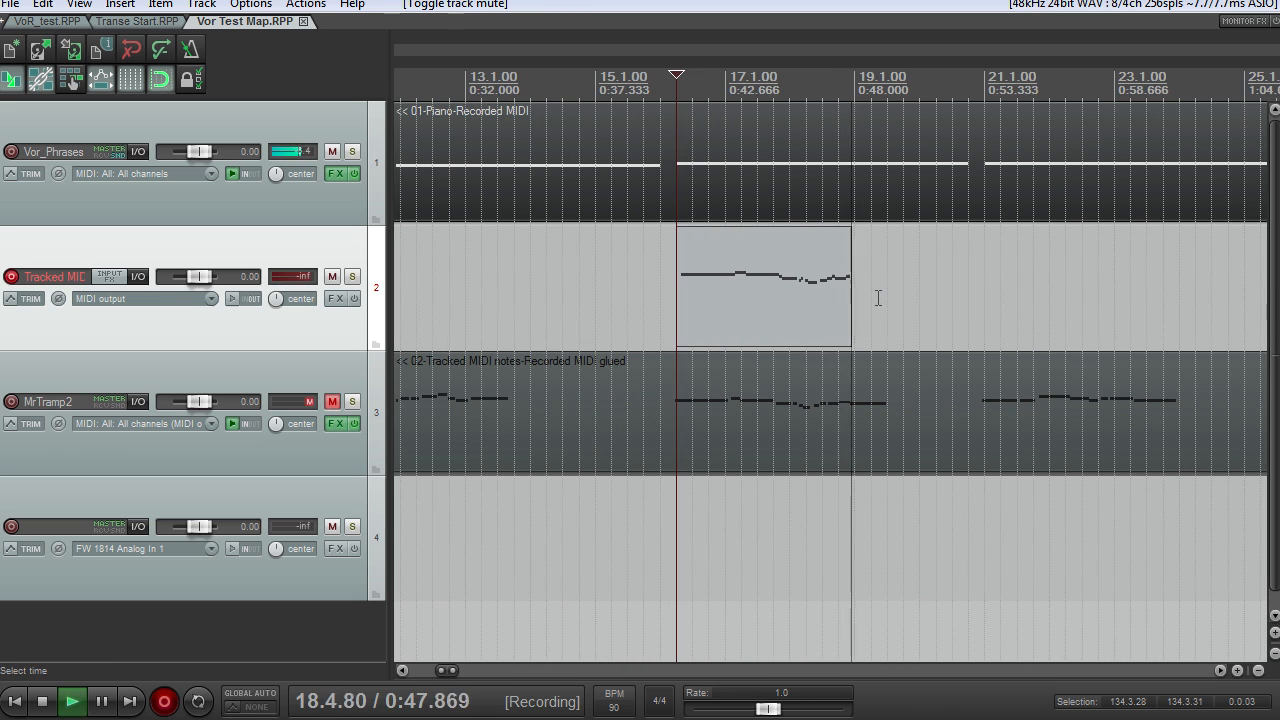
pyautogui.press('space')
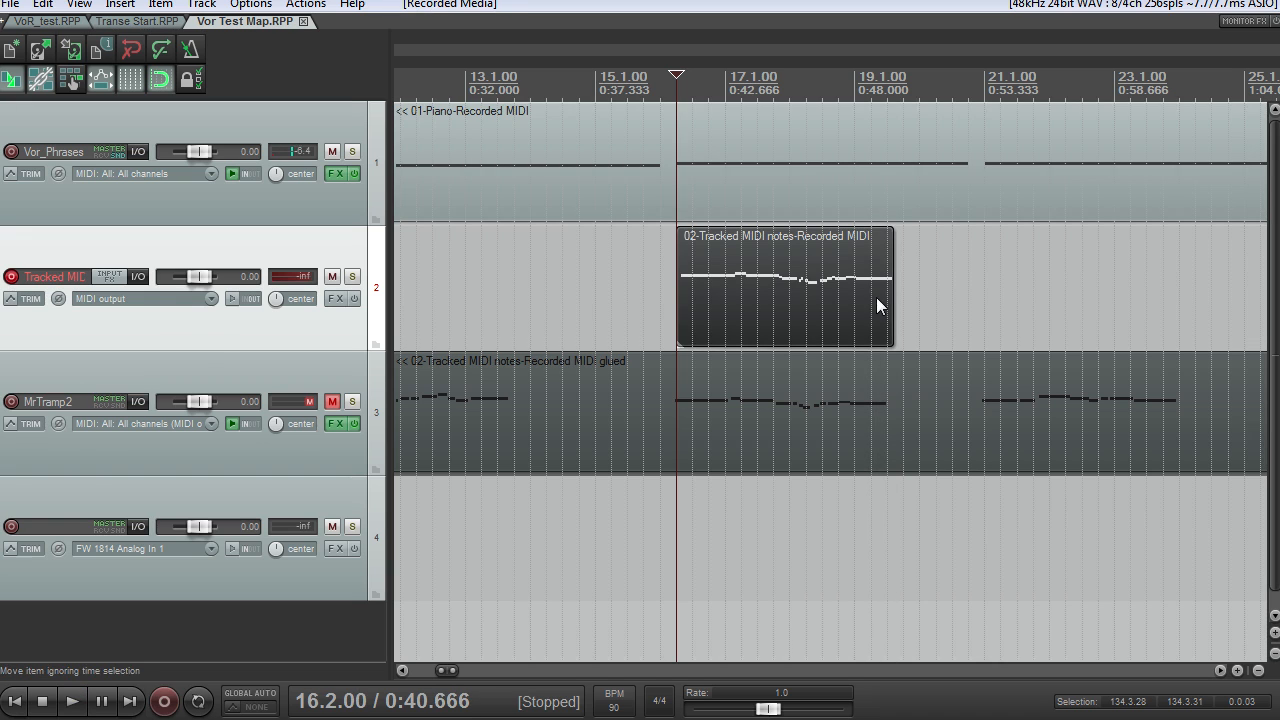
# - Extend the newly recorded item to just before measure 21 and open it in a repositioned MIDI editor window
pyautogui.moveTo(882, 297); pyautogui.dragTo(969, 303)
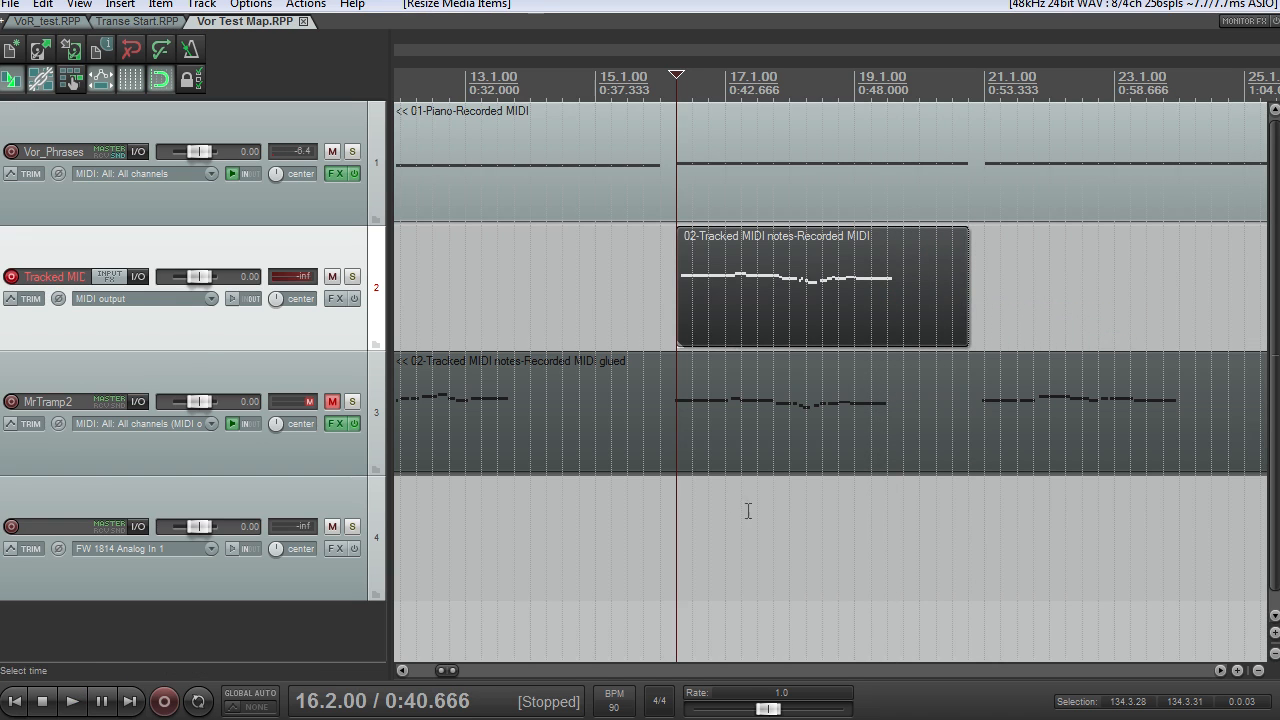
pyautogui.doubleClick(784, 310)
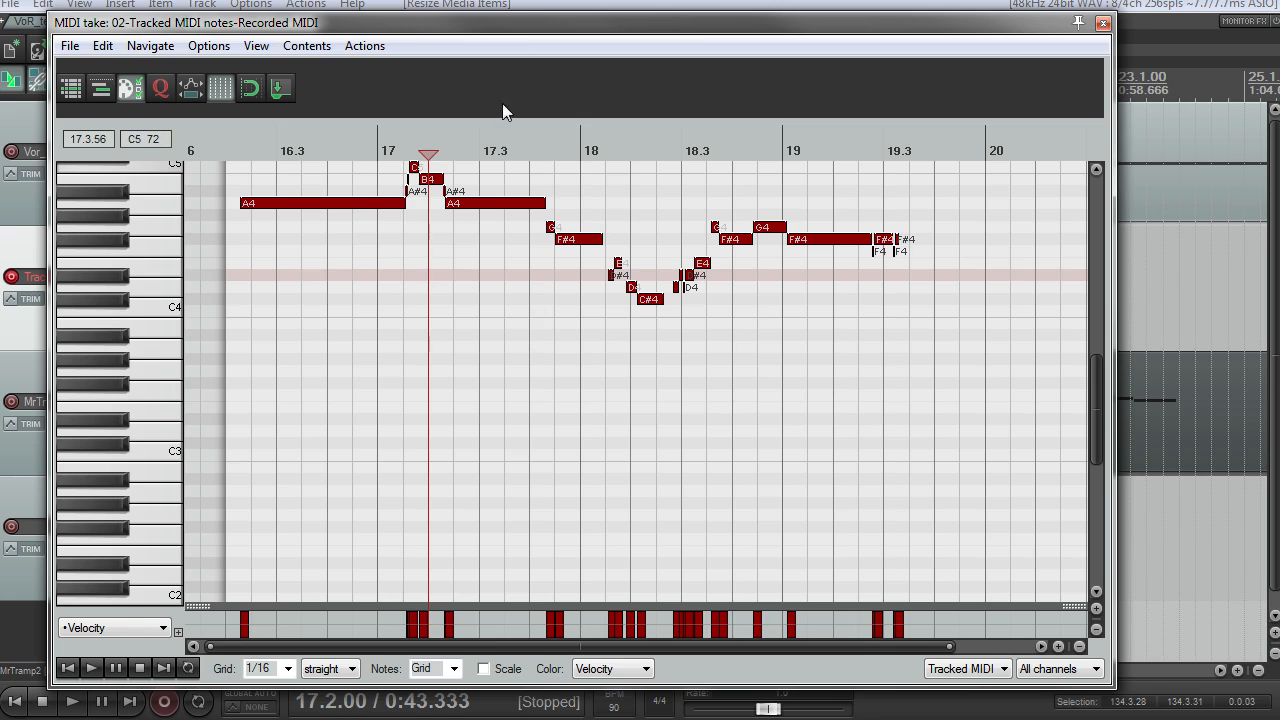
pyautogui.moveTo(535, 22); pyautogui.dragTo(608, 42)
# - Examine the tracked notes from the first A4 through measure 19 up close and close the MIDI editor
pyautogui.scroll(3, 567, 258)
pyautogui.scroll(-2, 567, 258)
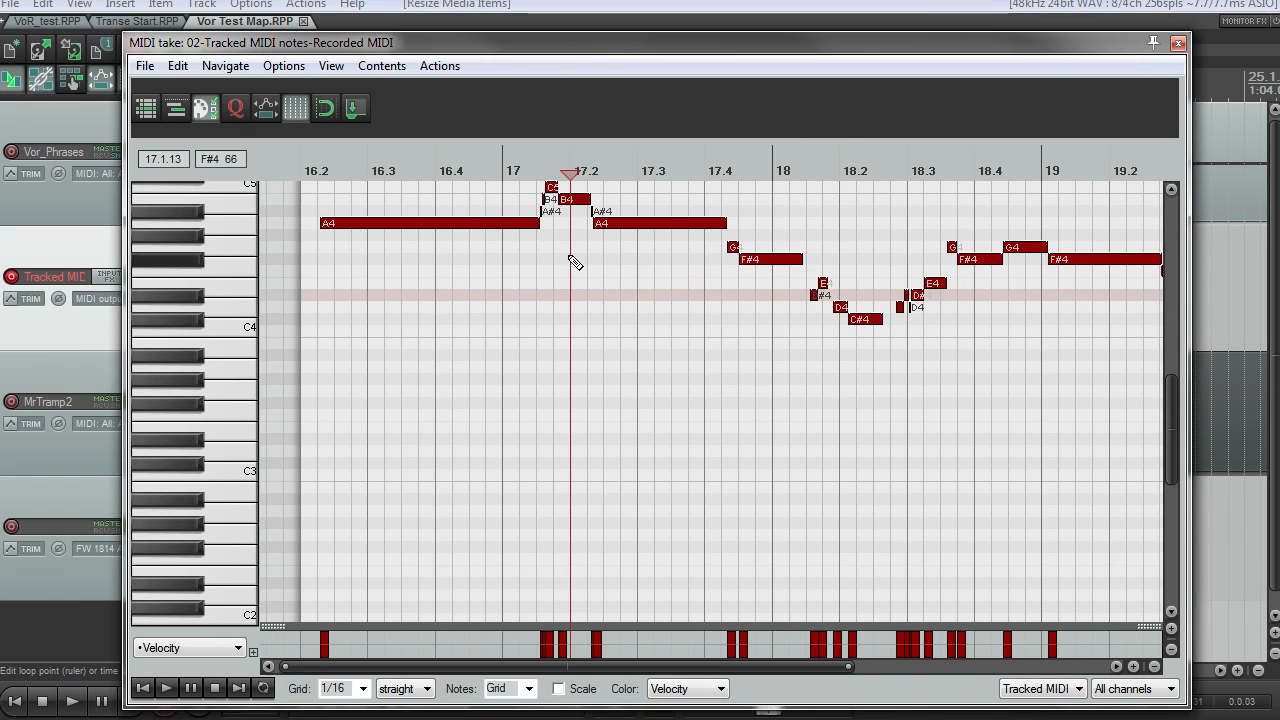
pyautogui.click(1179, 43)
pyautogui.scroll(2, 968, 210)
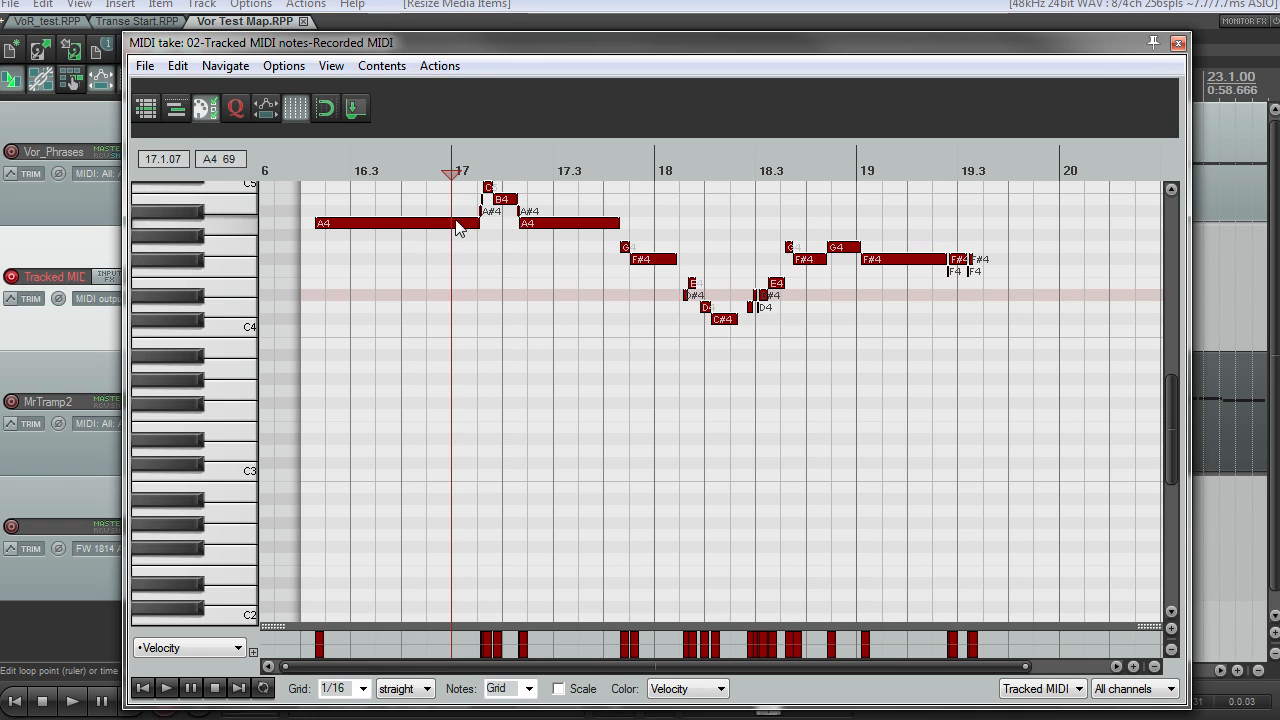
pyautogui.scroll(3, 455, 233)
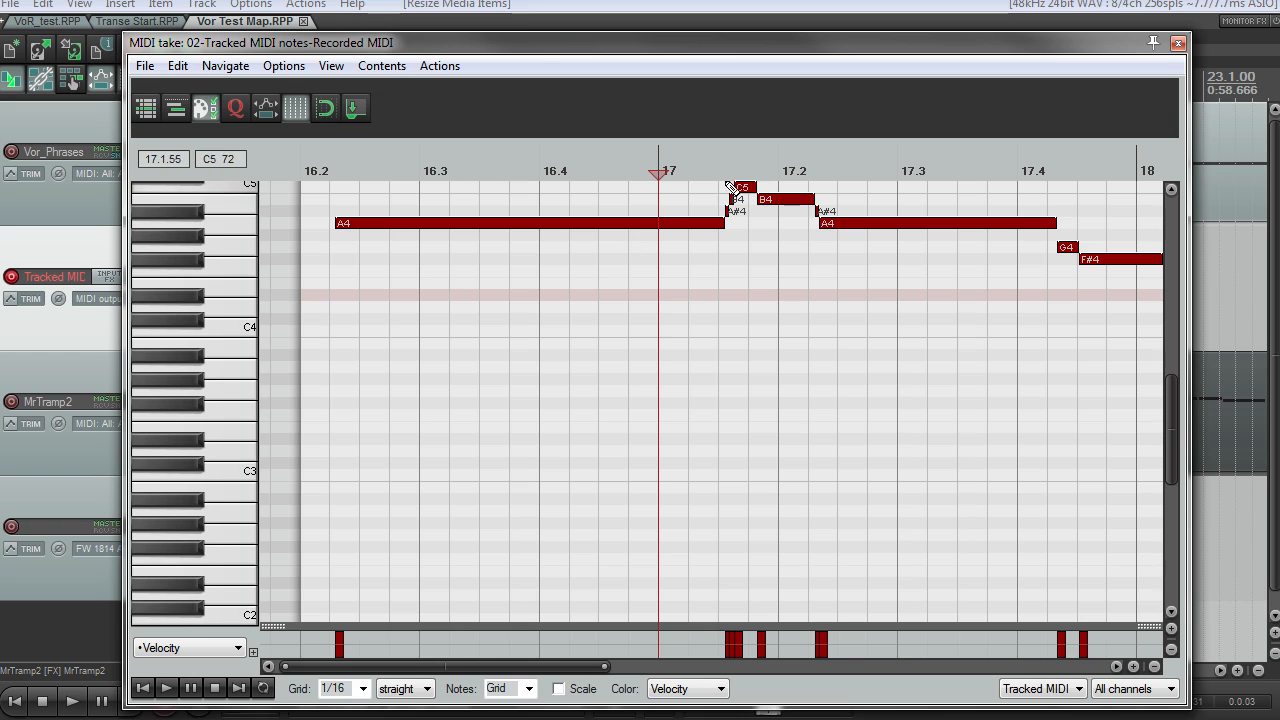
pyautogui.click(1178, 43)
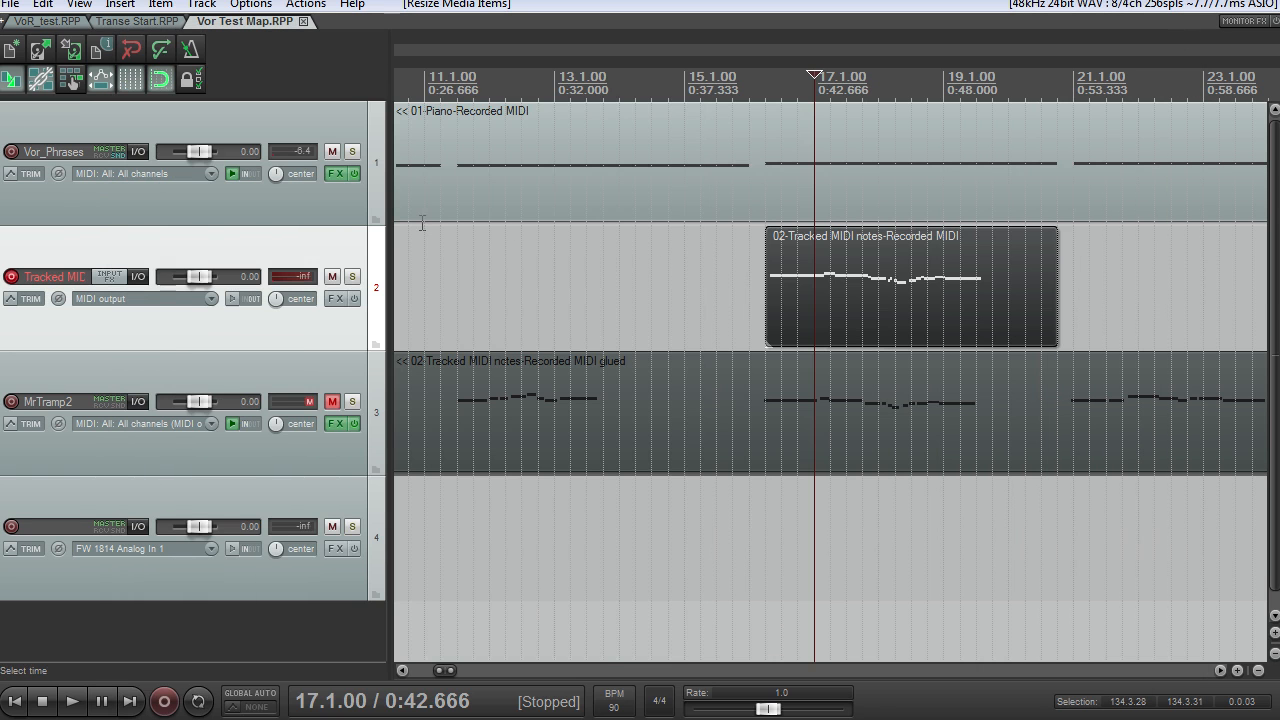
# - Turn off automatic pitch correction in the Vor_Phrases track's ReaTune effect and close the effects window
pyautogui.click(337, 174)
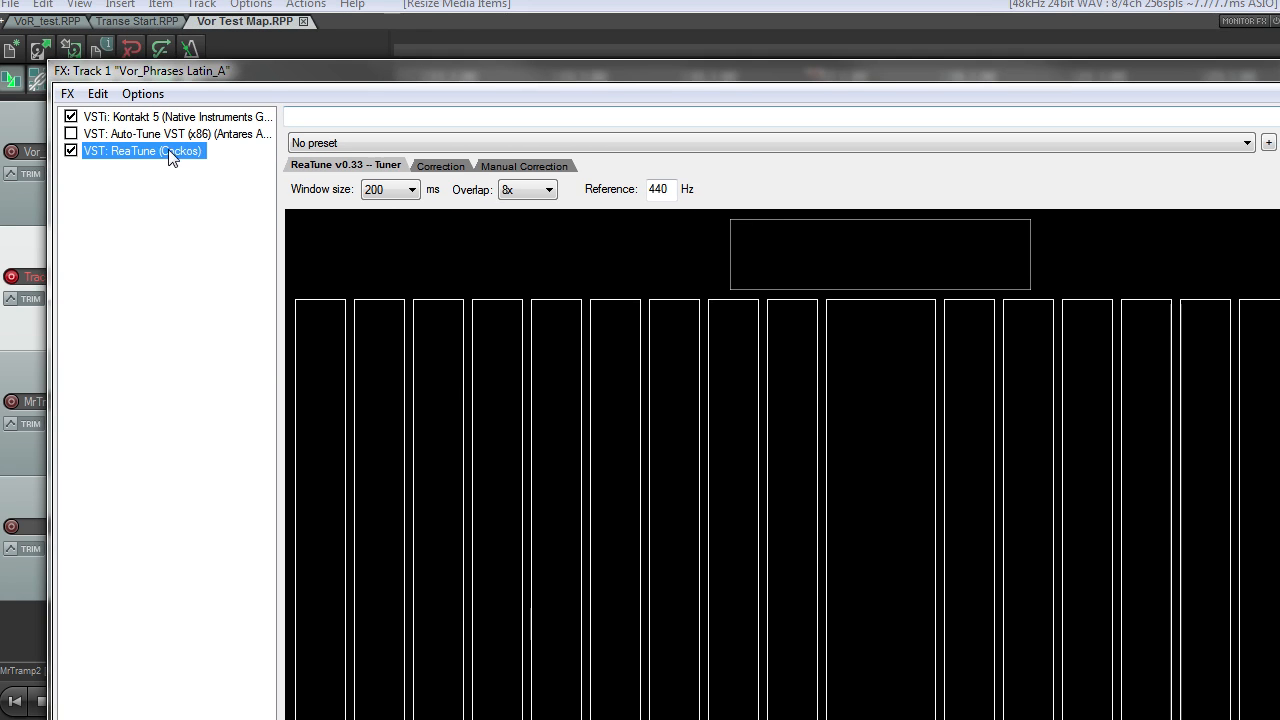
pyautogui.click(174, 135)
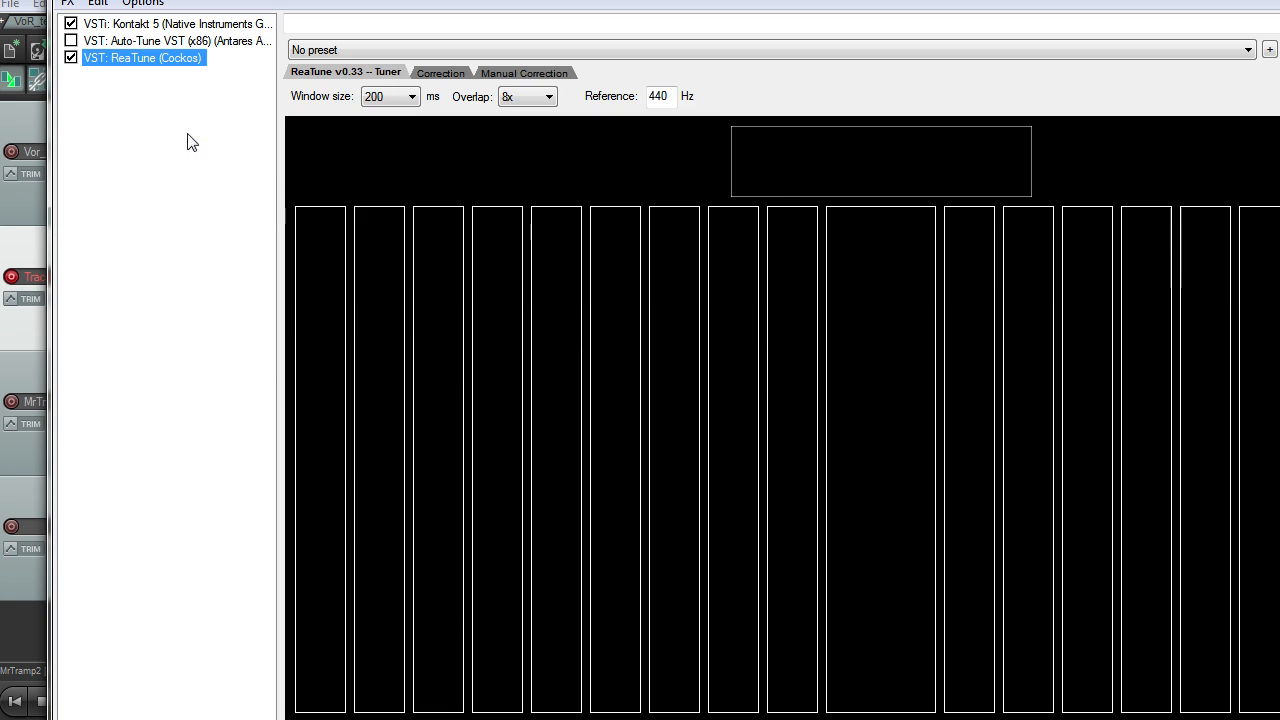
pyautogui.click(251, 41)
pyautogui.click(251, 58)
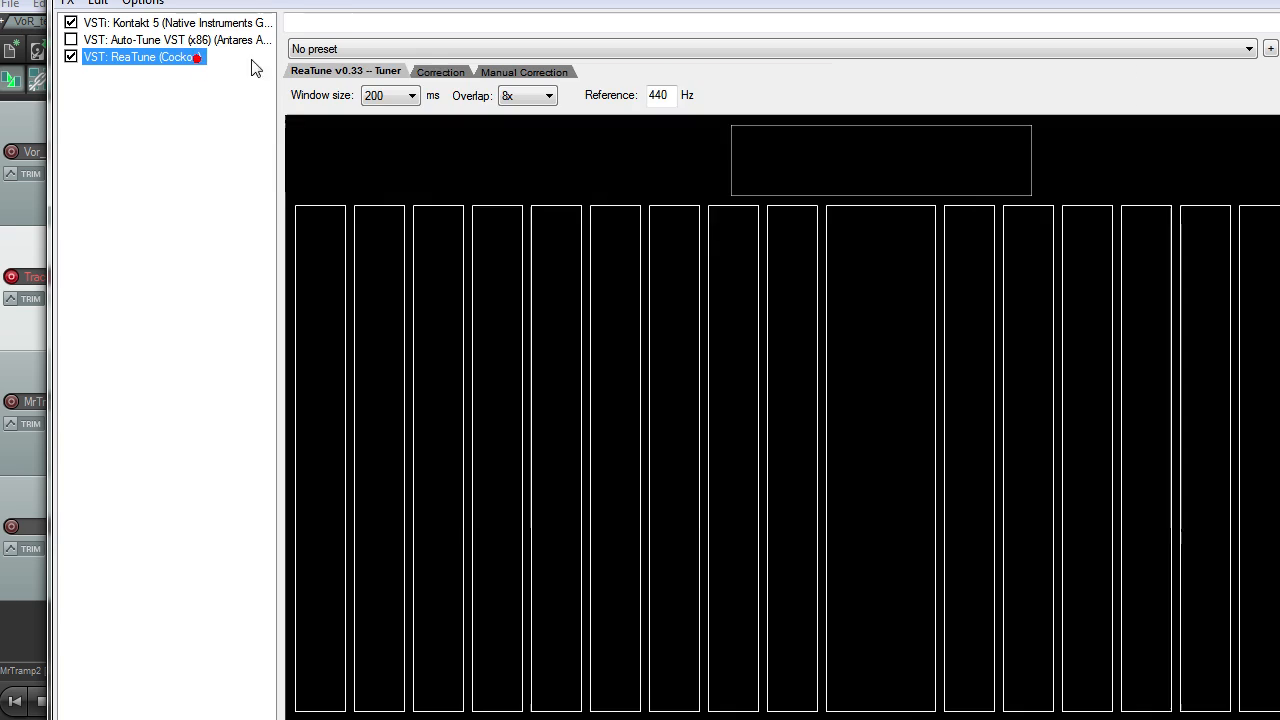
pyautogui.click(450, 72)
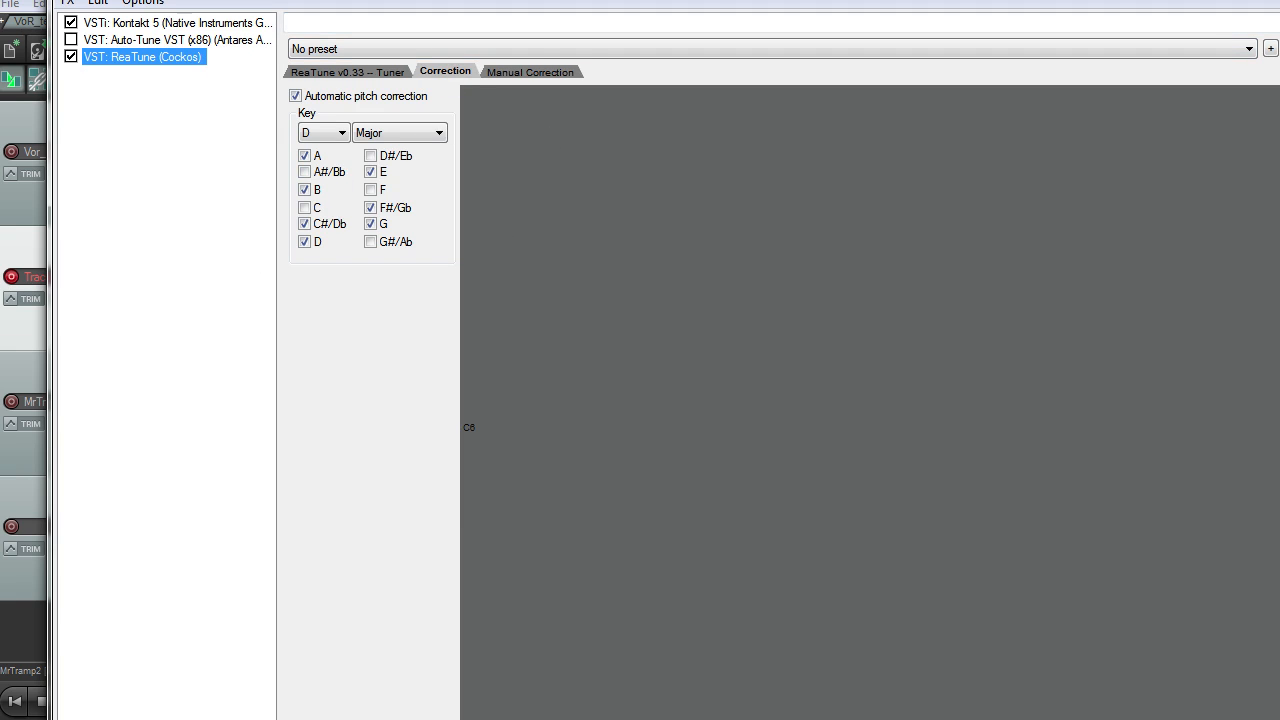
pyautogui.moveTo(332, 2); pyautogui.dragTo(321, 0)
pyautogui.click(284, 65)
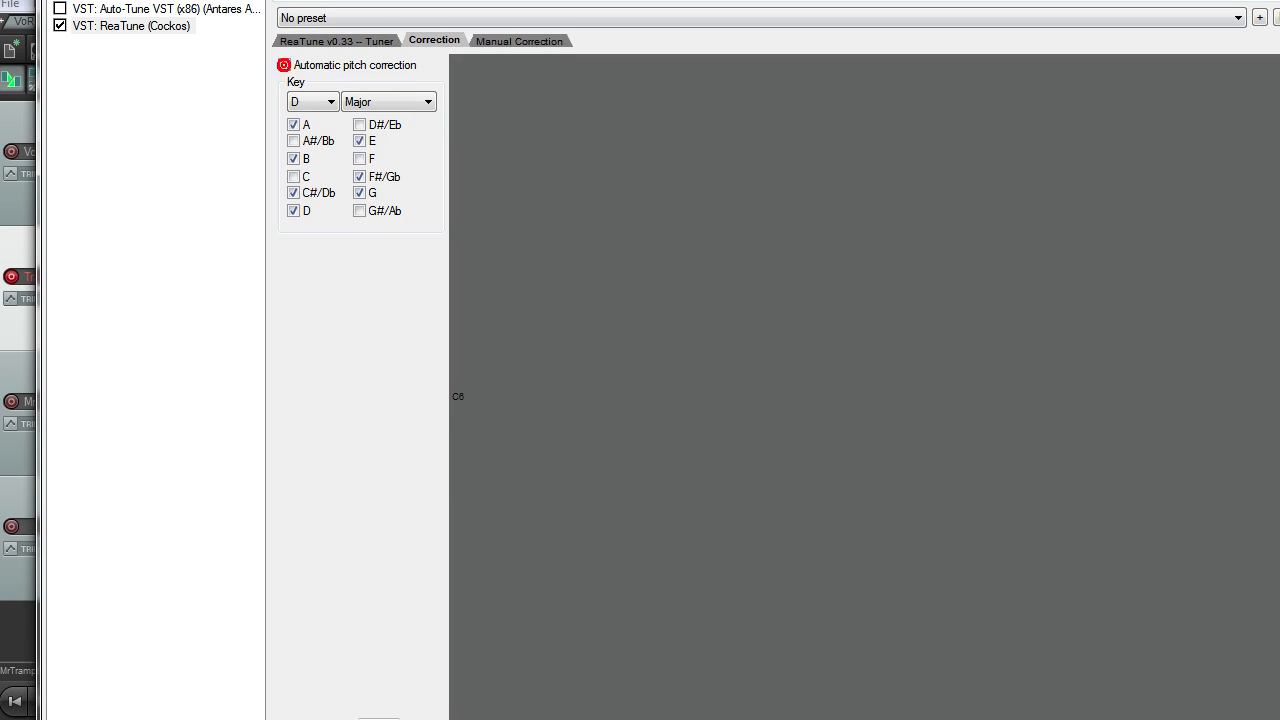
pyautogui.press('Escape')
# - Record the next phrase's tracked MIDI on the Tracked MIDI notes track from 21.1.00 until about measure 24
pyautogui.scroll(-2, 917, 200)
pyautogui.click(965, 84)
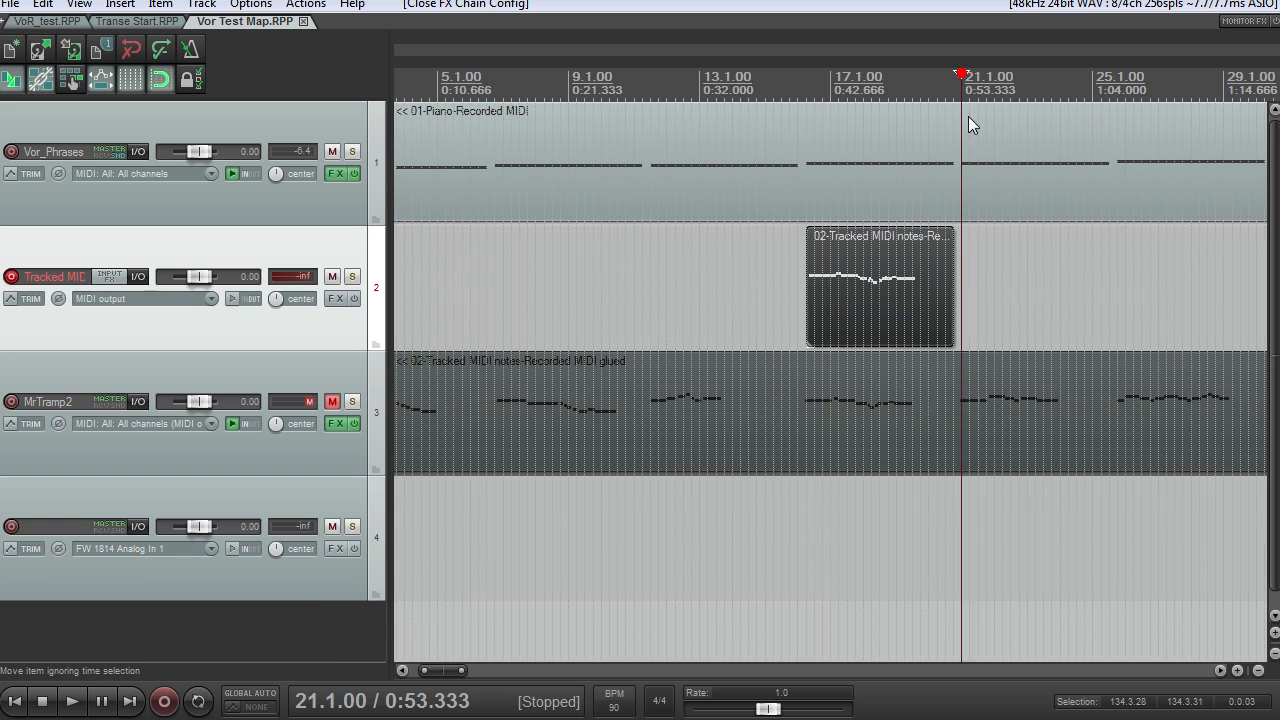
pyautogui.scroll(4, 930, 126)
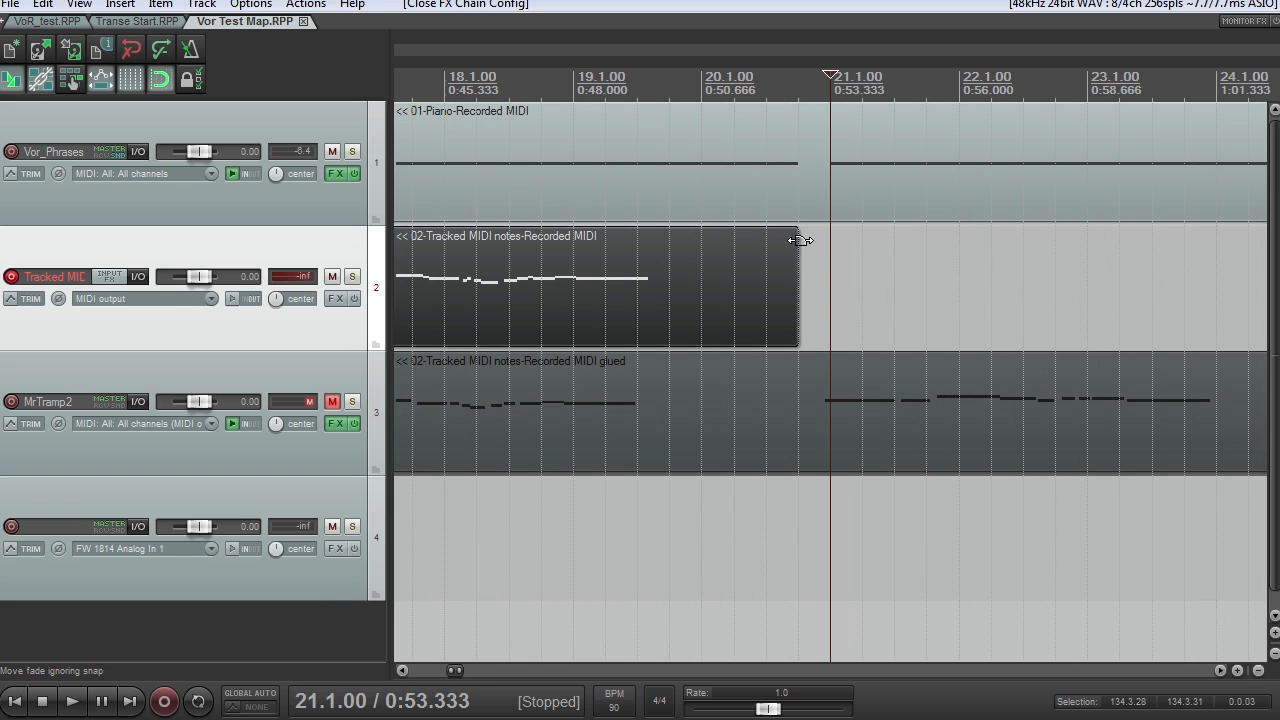
pyautogui.hotkey('ctrl', 'r')
pyautogui.scroll(-5, 951, 320)
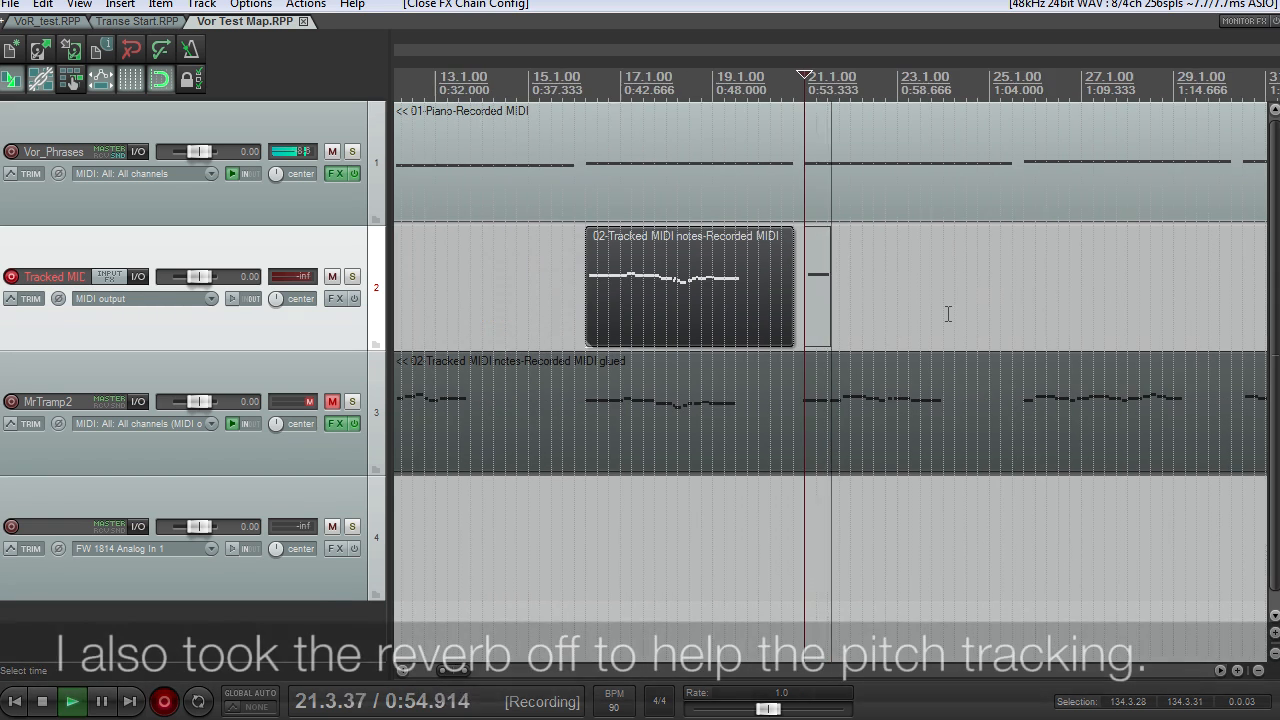
pyautogui.scroll(5, 947, 317)
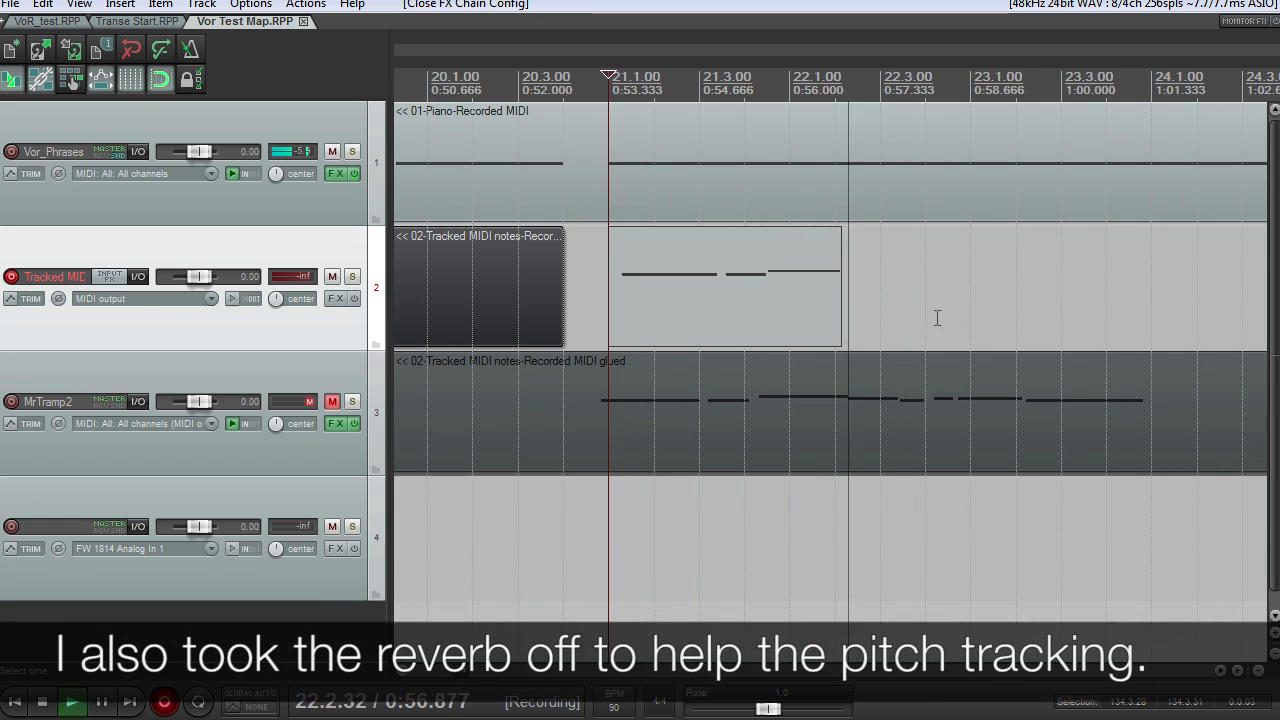
pyautogui.scroll(-2, 928, 320)
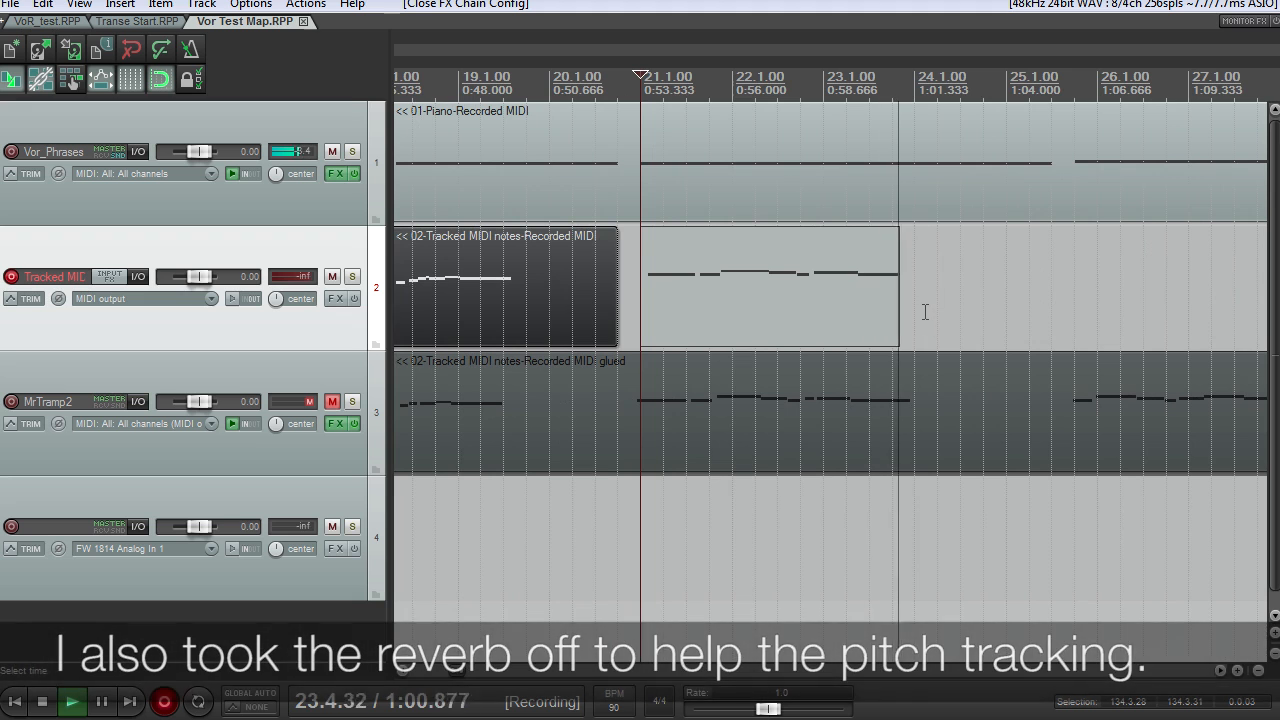
pyautogui.press('space')
# - Open the newly recorded item in the MIDI editor, examine its notes from measure 21 to 24, and close the editor
pyautogui.doubleClick(802, 287)
pyautogui.scroll(1, 806, 286)
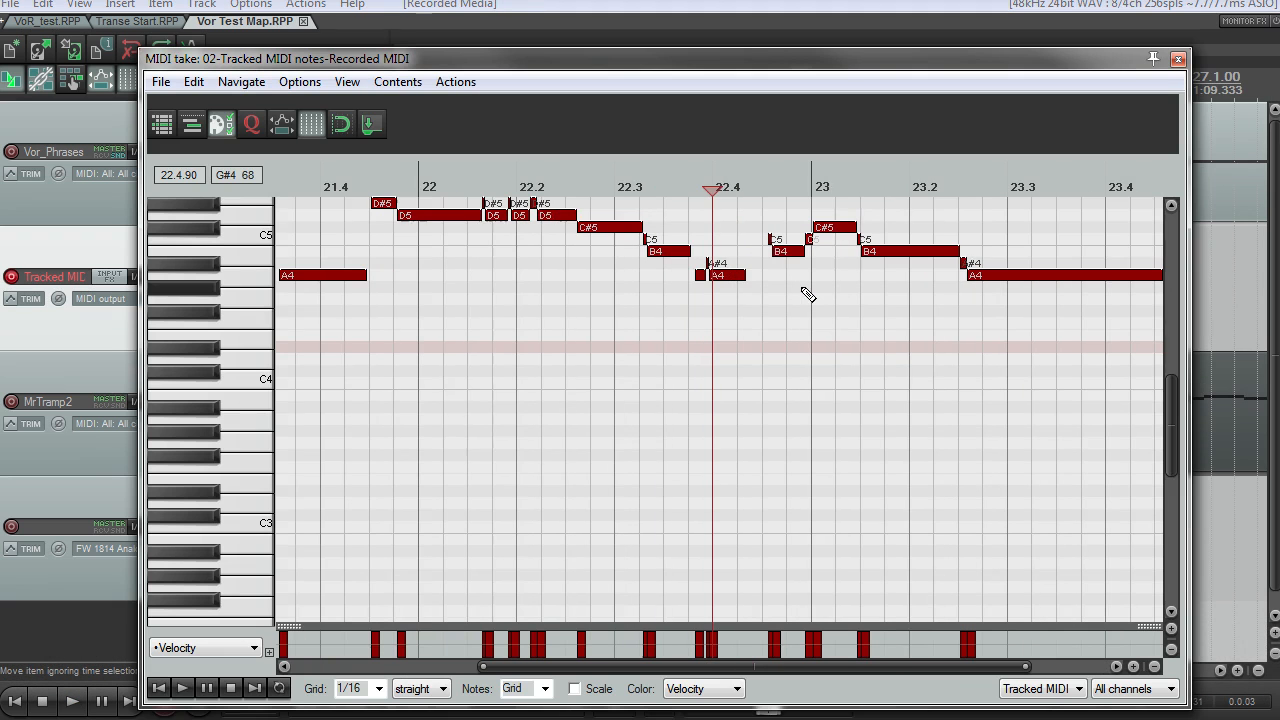
pyautogui.scroll(3, 1174, 414)
pyautogui.scroll(-3, 811, 371)
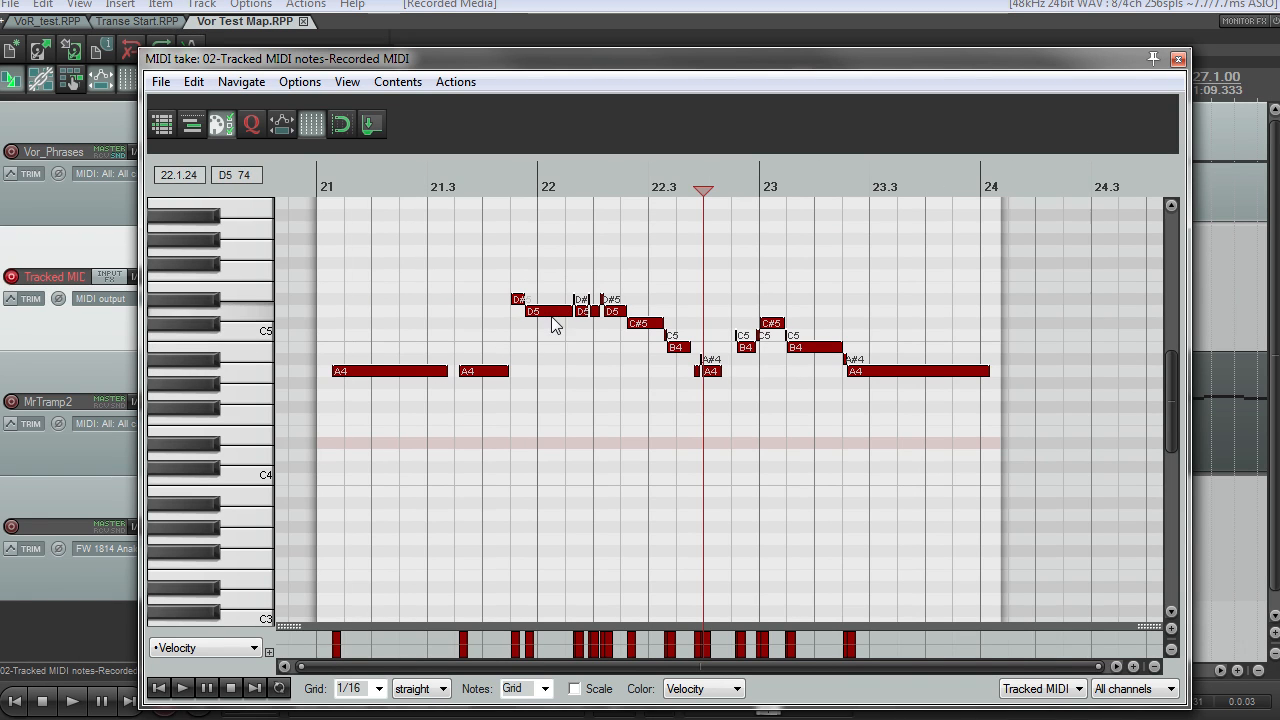
pyautogui.scroll(3, 555, 325)
pyautogui.scroll(-3, 550, 333)
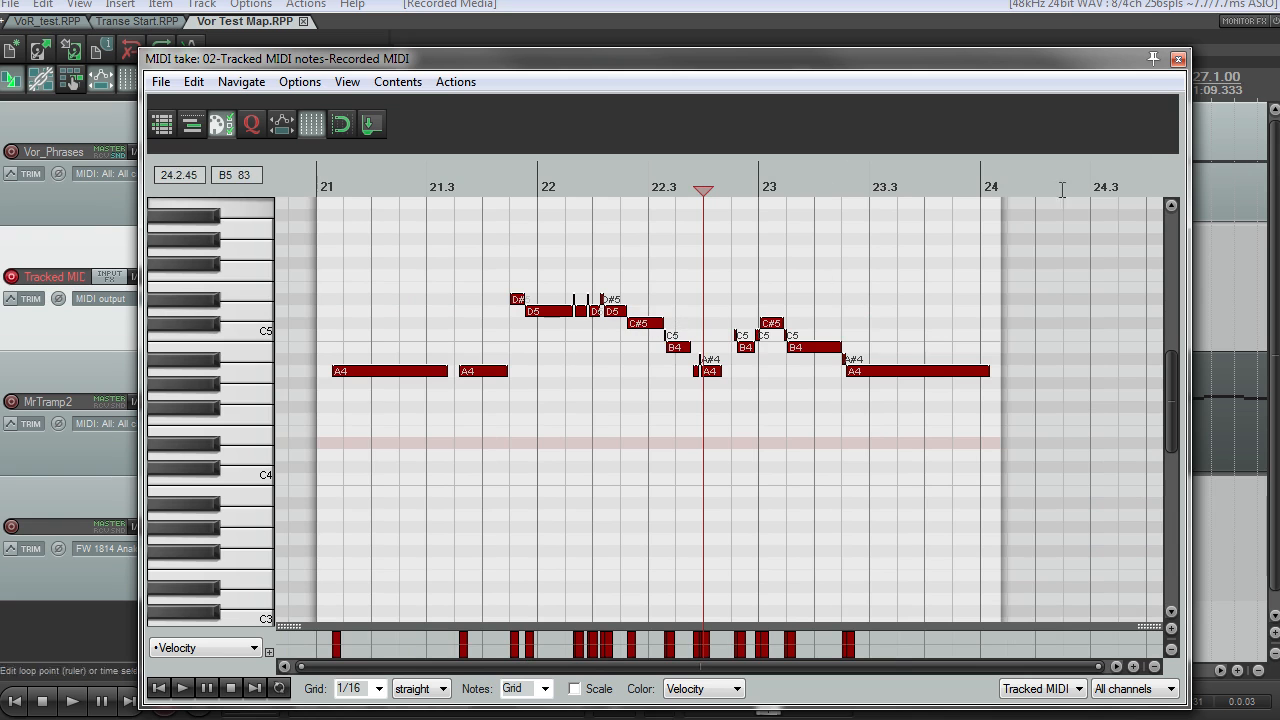
pyautogui.click(1178, 59)
# - Shorten the piano MIDI item on the Vor_Phrases track so it ends together with the glued MrTramp2 item
pyautogui.scroll(-3, 785, 280)
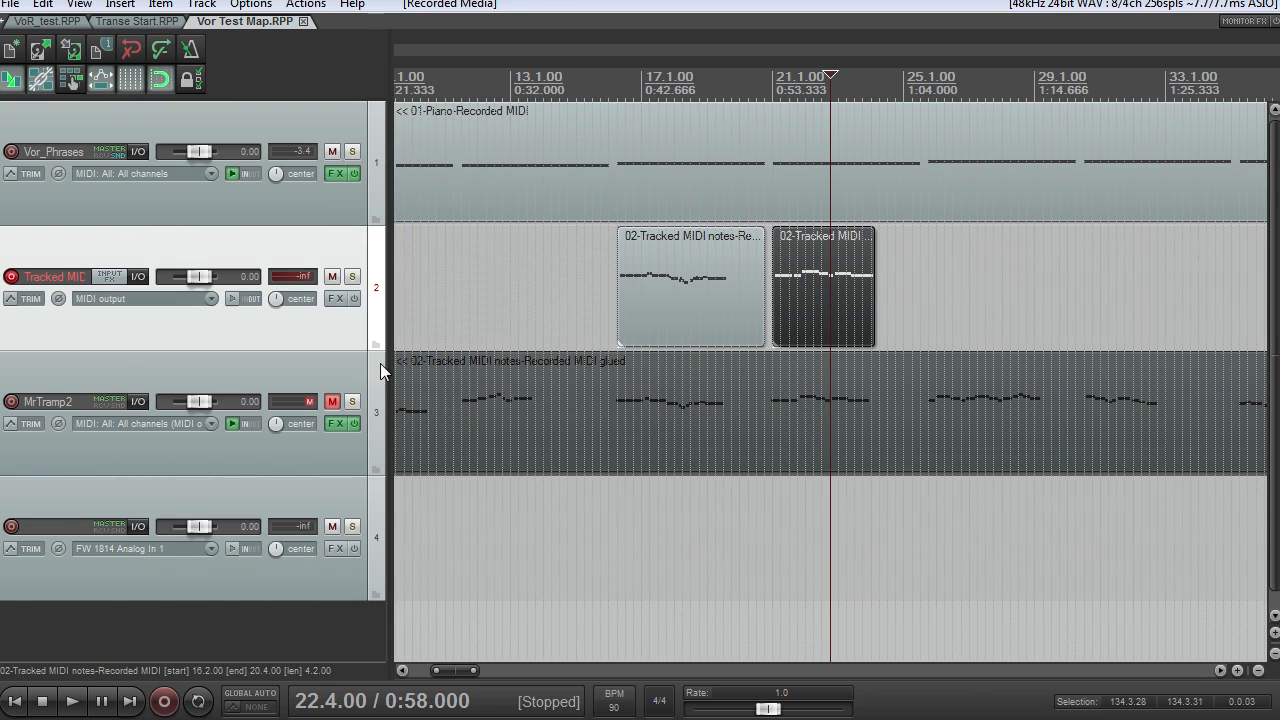
pyautogui.scroll(-6, 719, 215)
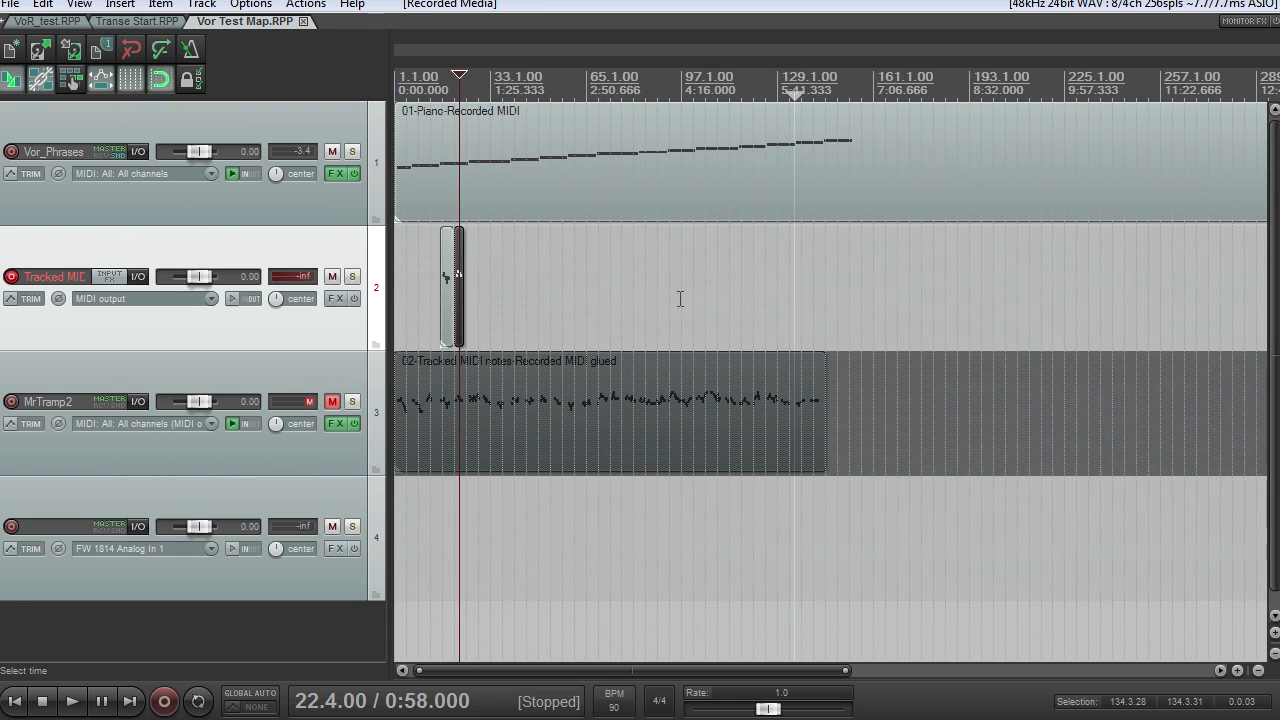
pyautogui.scroll(-2, 600, 290)
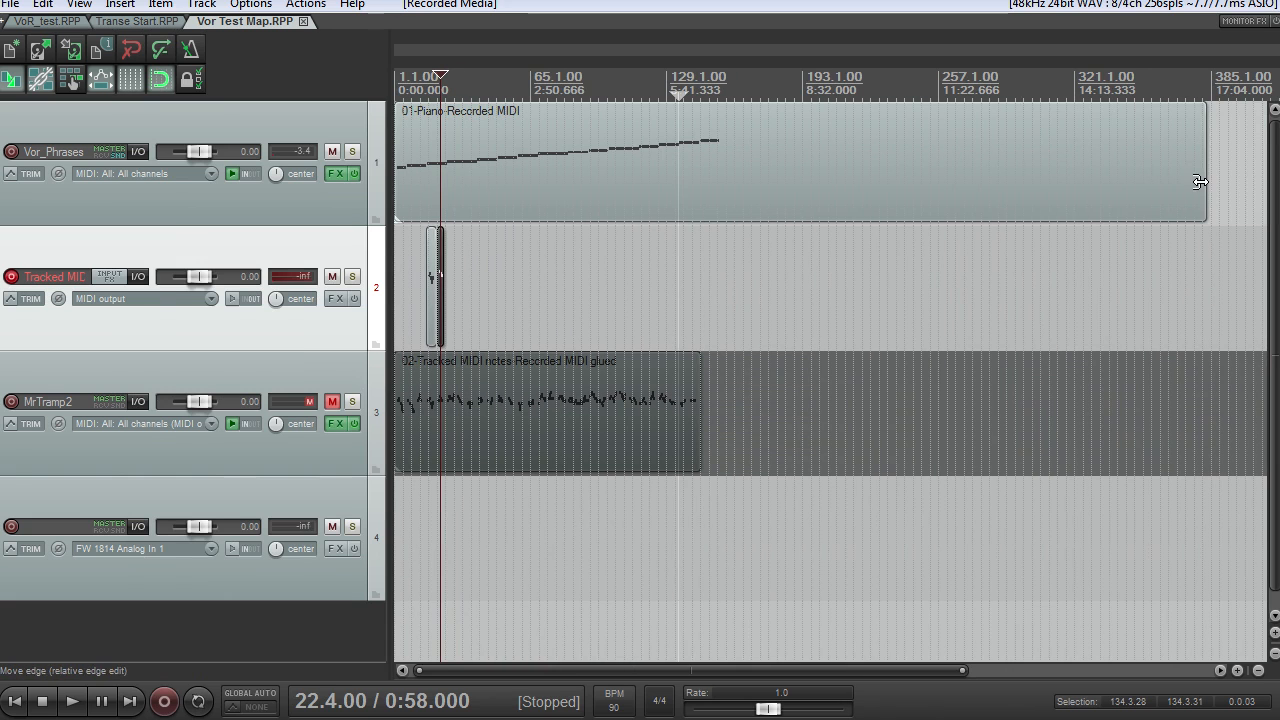
pyautogui.moveTo(1200, 181); pyautogui.dragTo(700, 214)
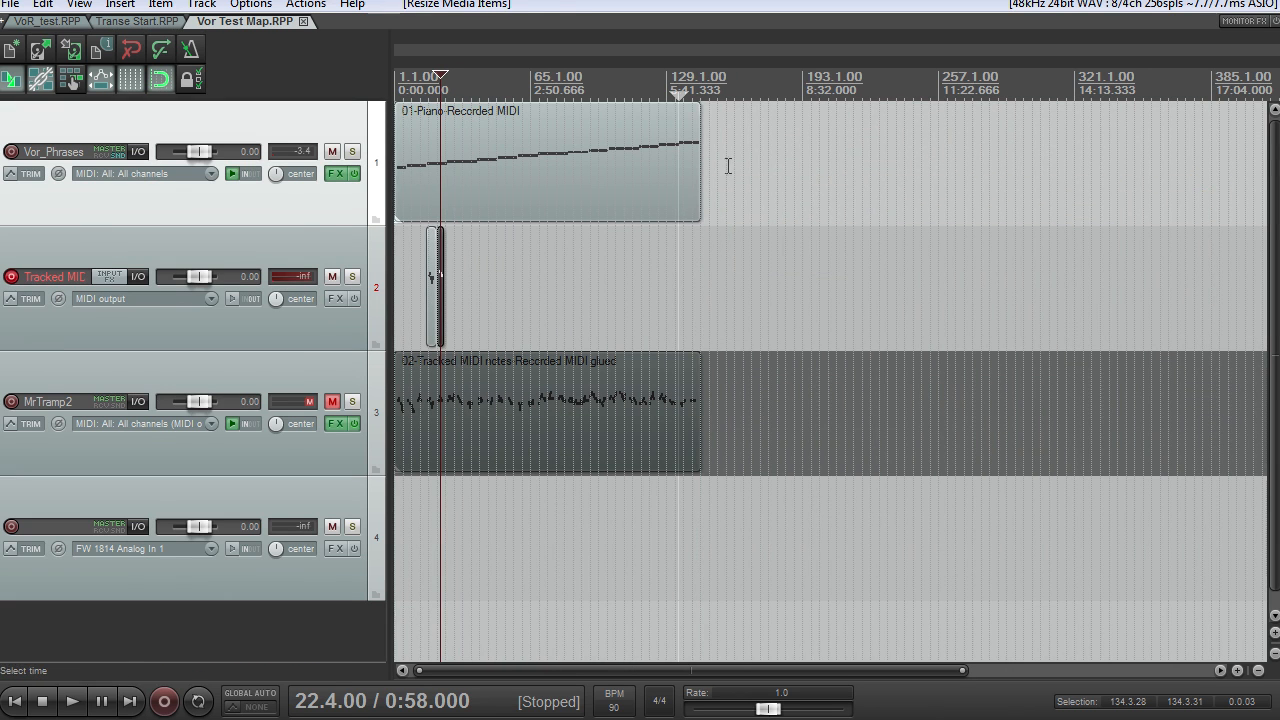
# - Select the full-length Vor_Phrases and MrTramp2 items and look up the project's export commands
pyautogui.click(546, 405)
pyautogui.click(10, 5)
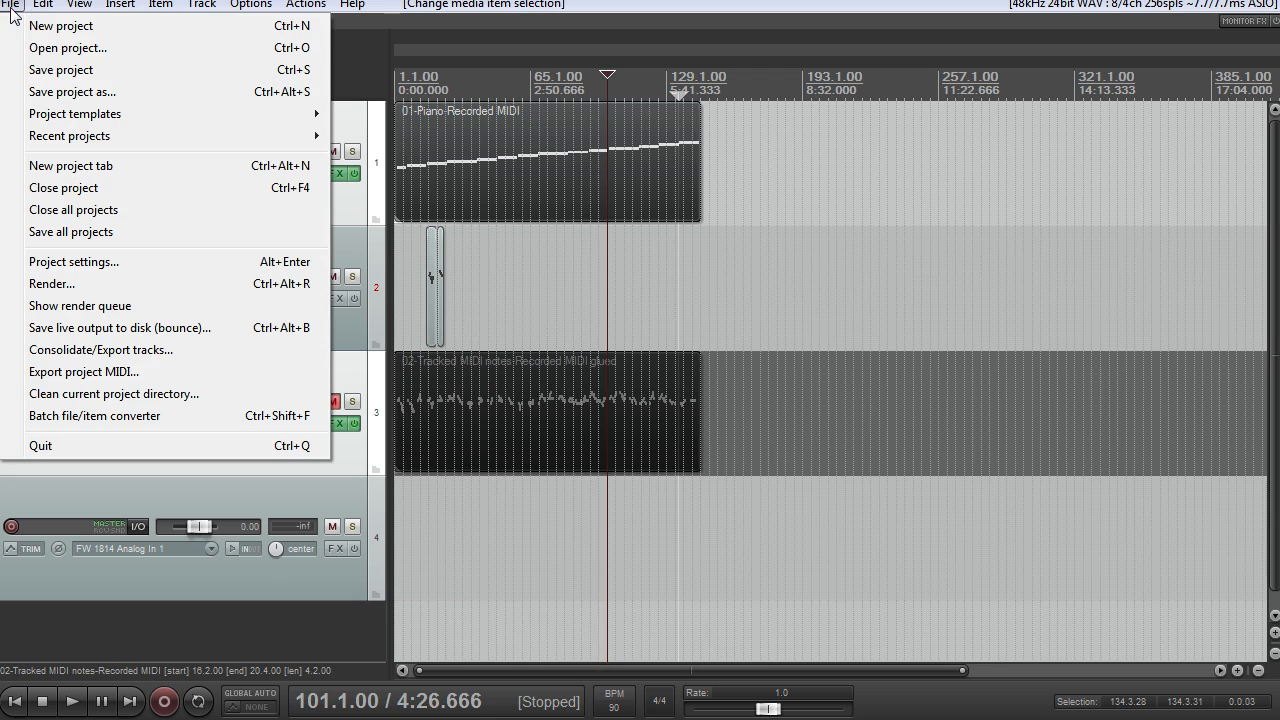
pyautogui.click(243, 352)
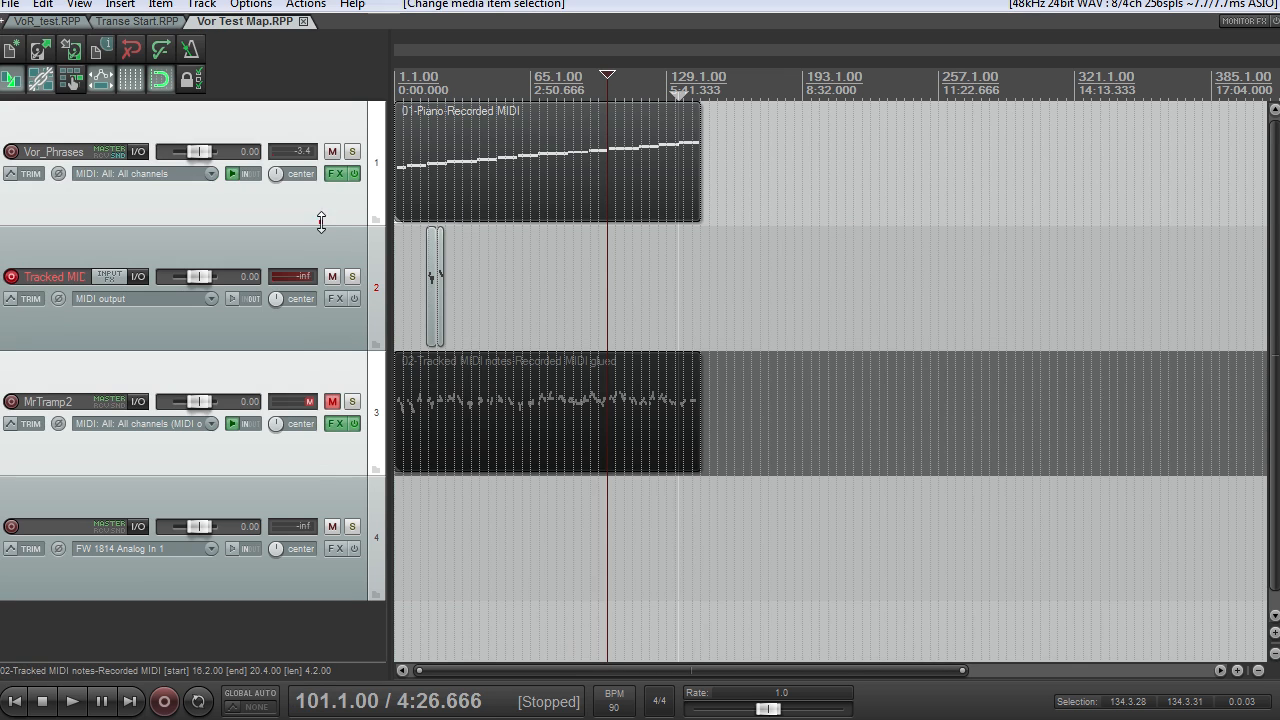
# - Switch to the VoR_test project, open the MrTramp2 Latin phrases item in the MIDI editor, and enlarge the window to fill the screen
pyautogui.click(34, 24)
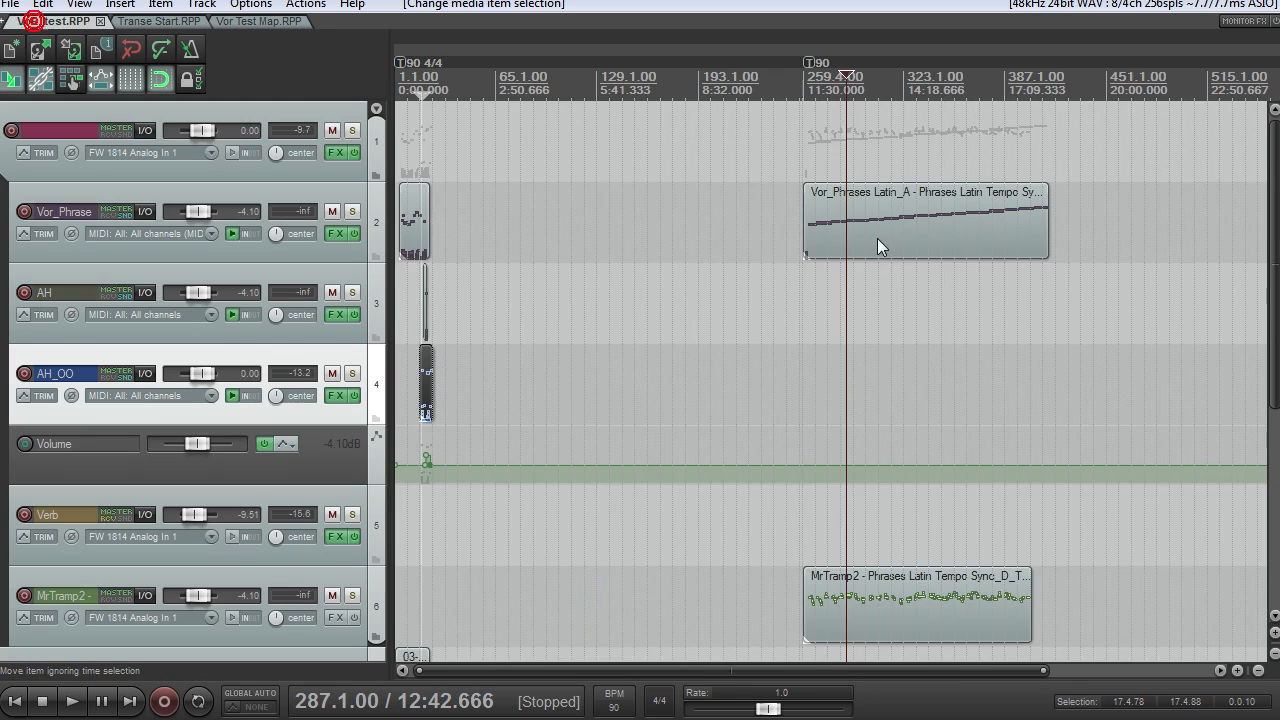
pyautogui.hscroll(3, 877, 240)
pyautogui.scroll(3, 877, 240)
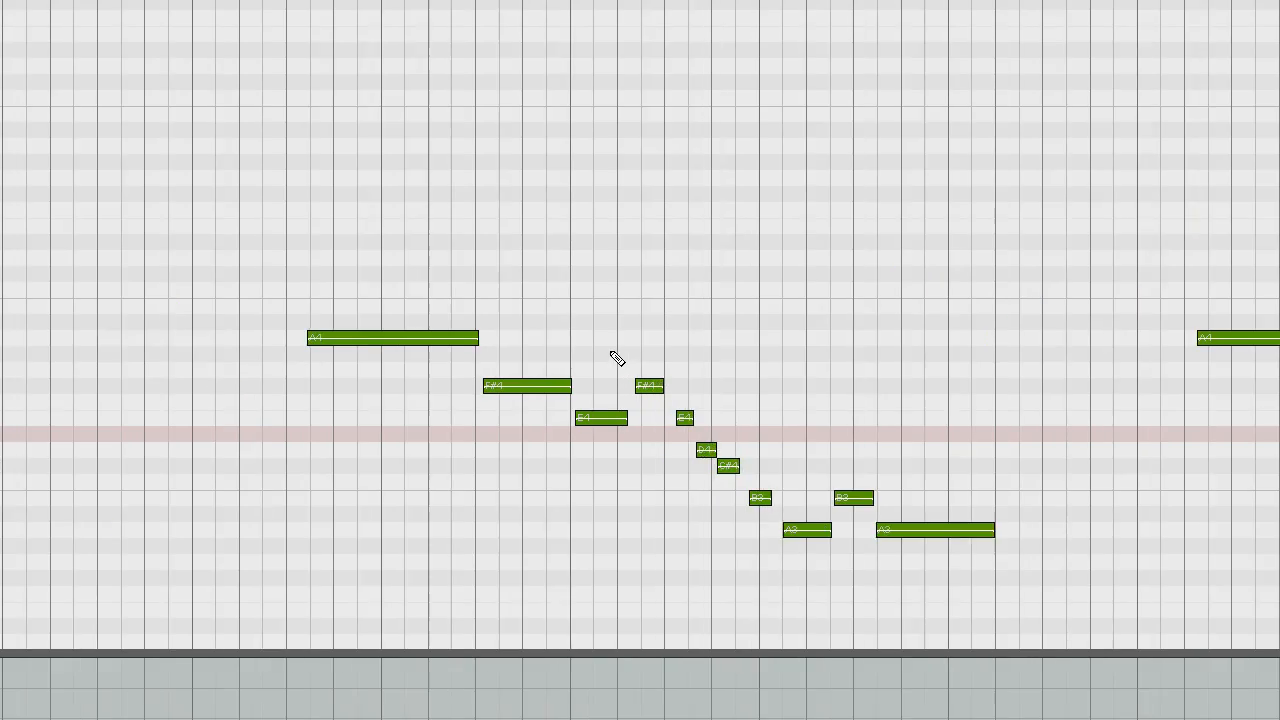
pyautogui.scroll(-5, 400, 362)
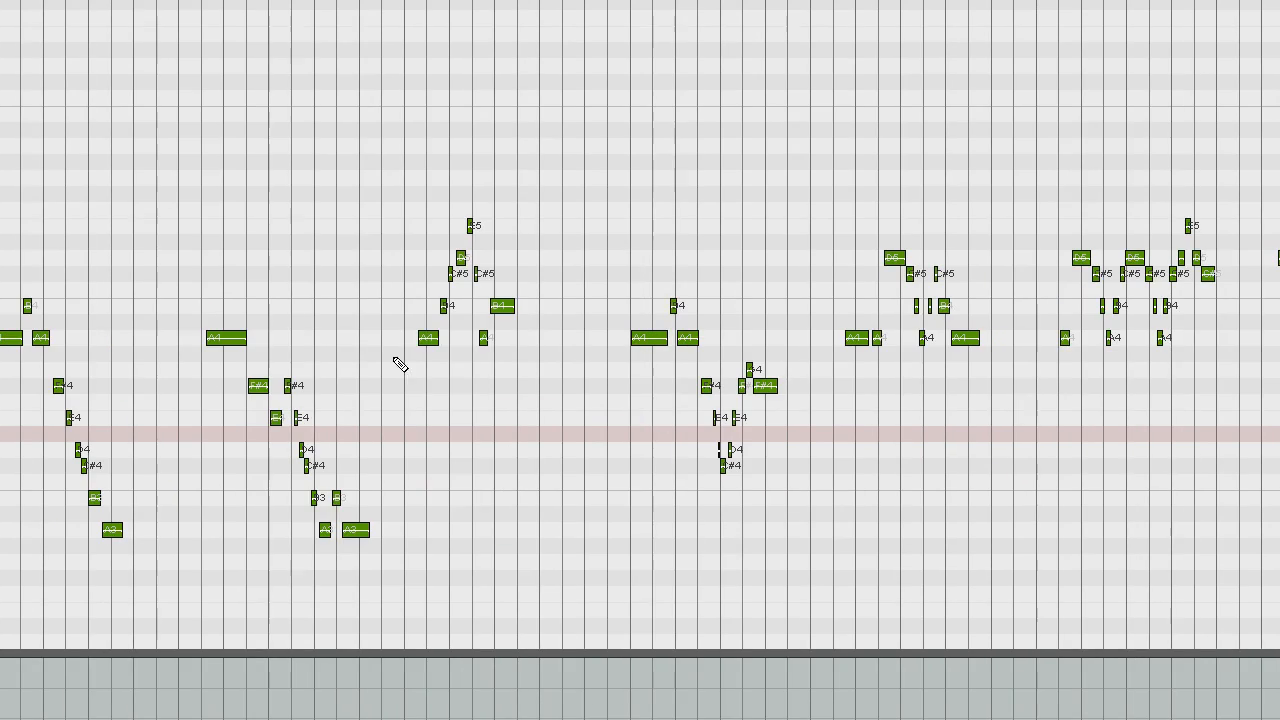
pyautogui.scroll(5, 406, 357)
pyautogui.scroll(-4, 398, 343)
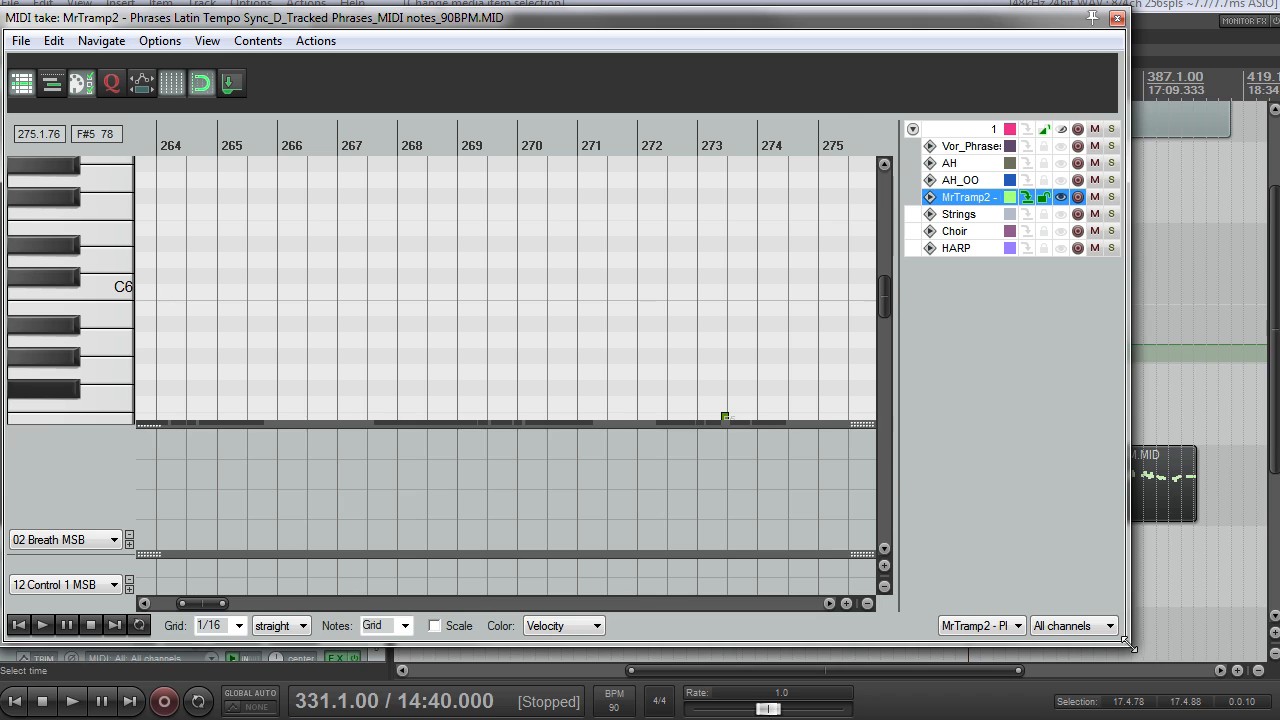
pyautogui.moveTo(1130, 647); pyautogui.dragTo(1279, 719)
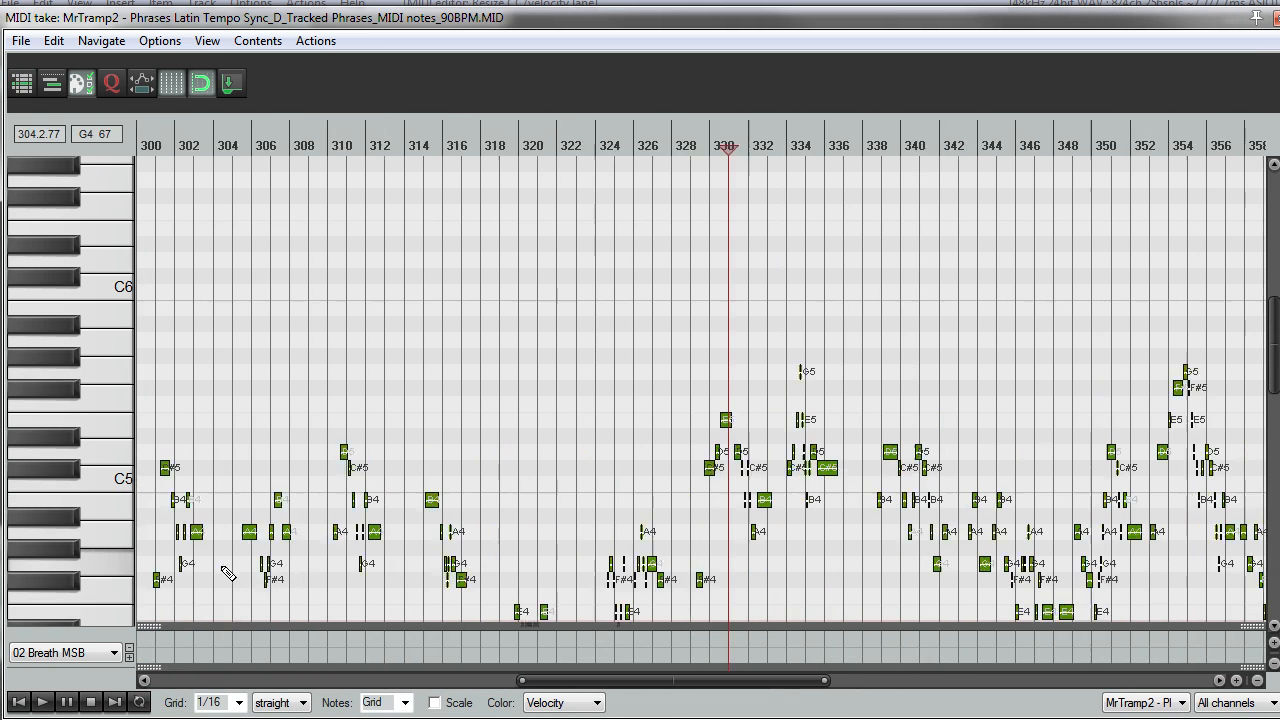
# - Examine the tracked phrases between measures 300 and 359, selecting all A4 notes and then all B4 notes
pyautogui.scroll(5, 230, 570)
pyautogui.scroll(5, 450, 528)
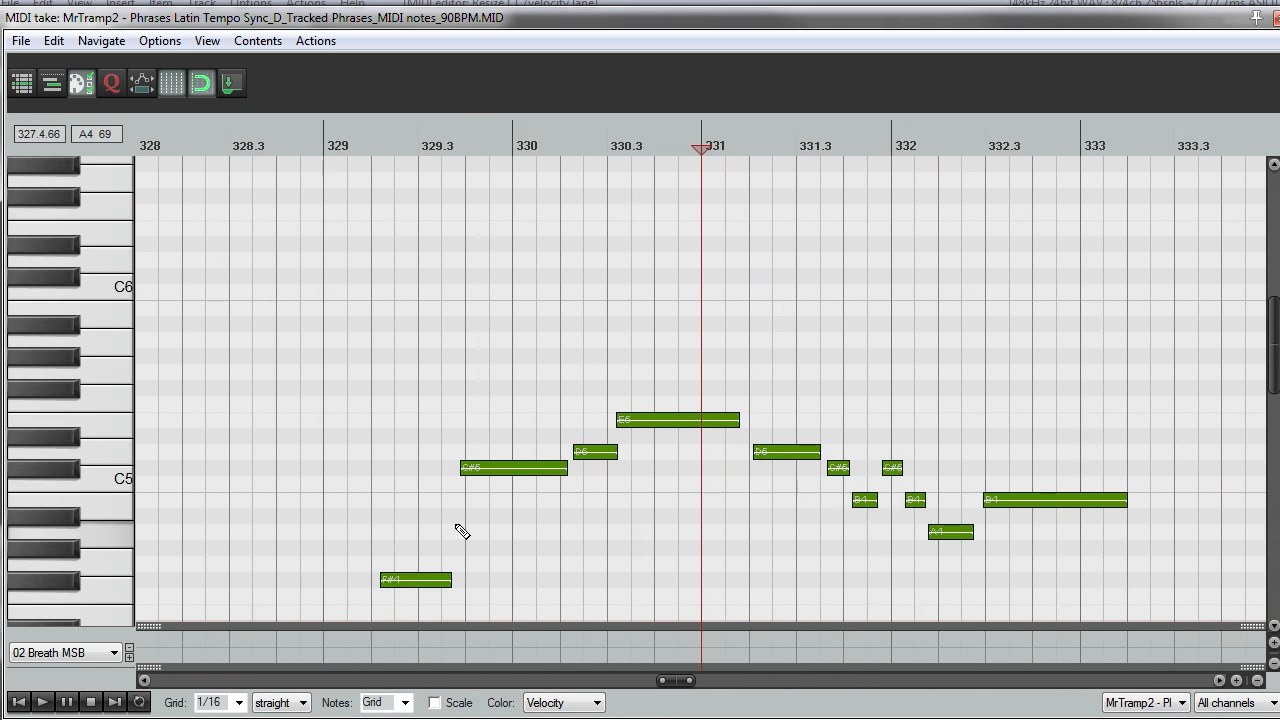
pyautogui.scroll(-5, 462, 531)
pyautogui.scroll(-3, 106, 500)
pyautogui.scroll(1, 130, 487)
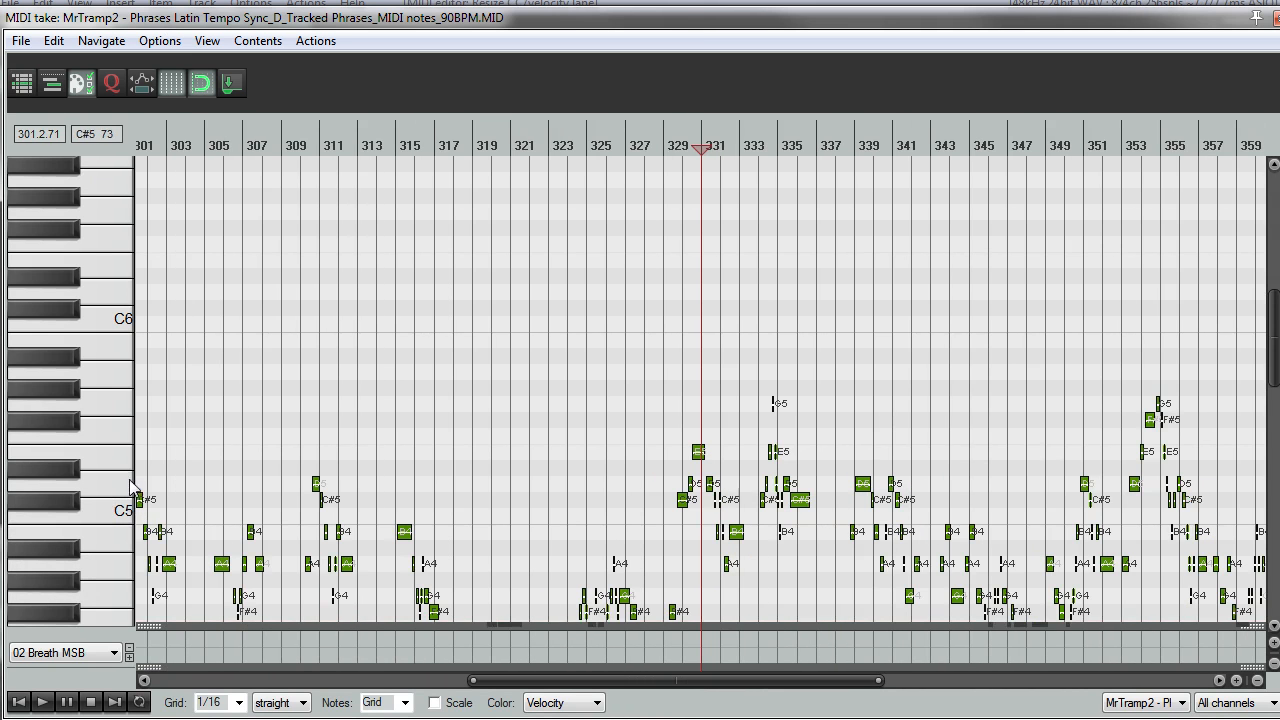
pyautogui.scroll(-8, 100, 486)
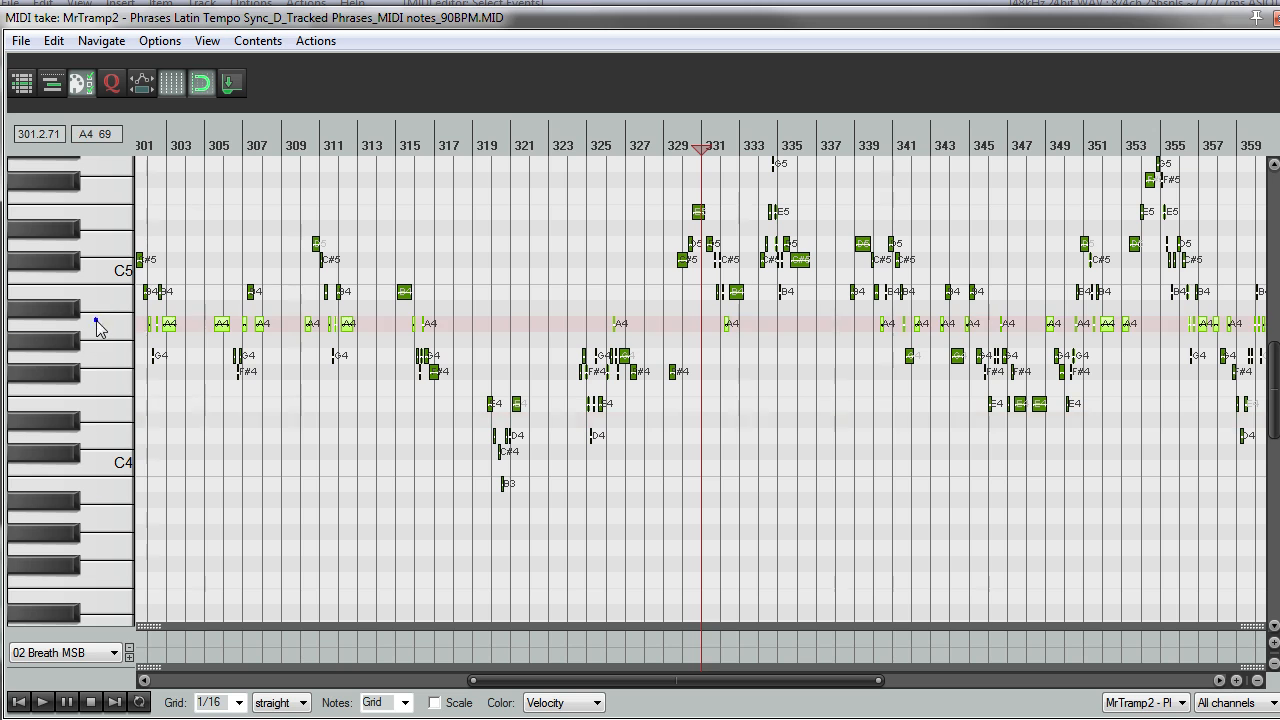
pyautogui.scroll(10, 543, 400)
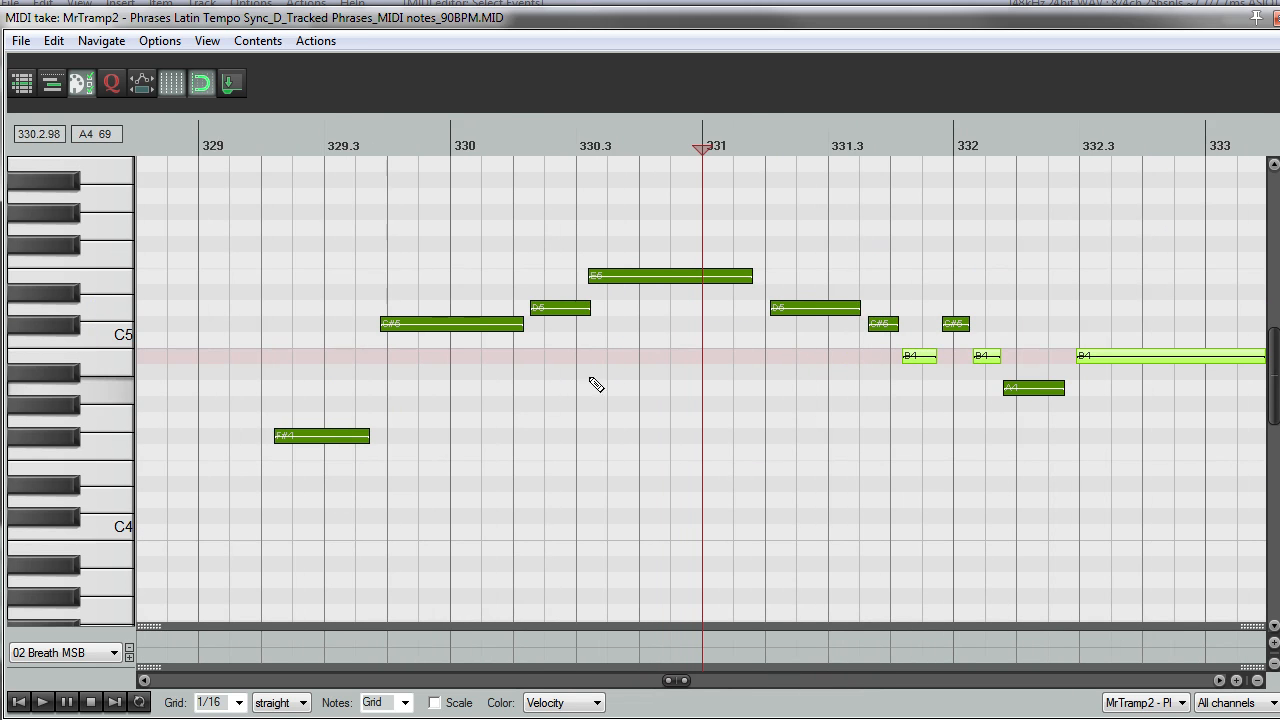
pyautogui.scroll(-6, 950, 392)
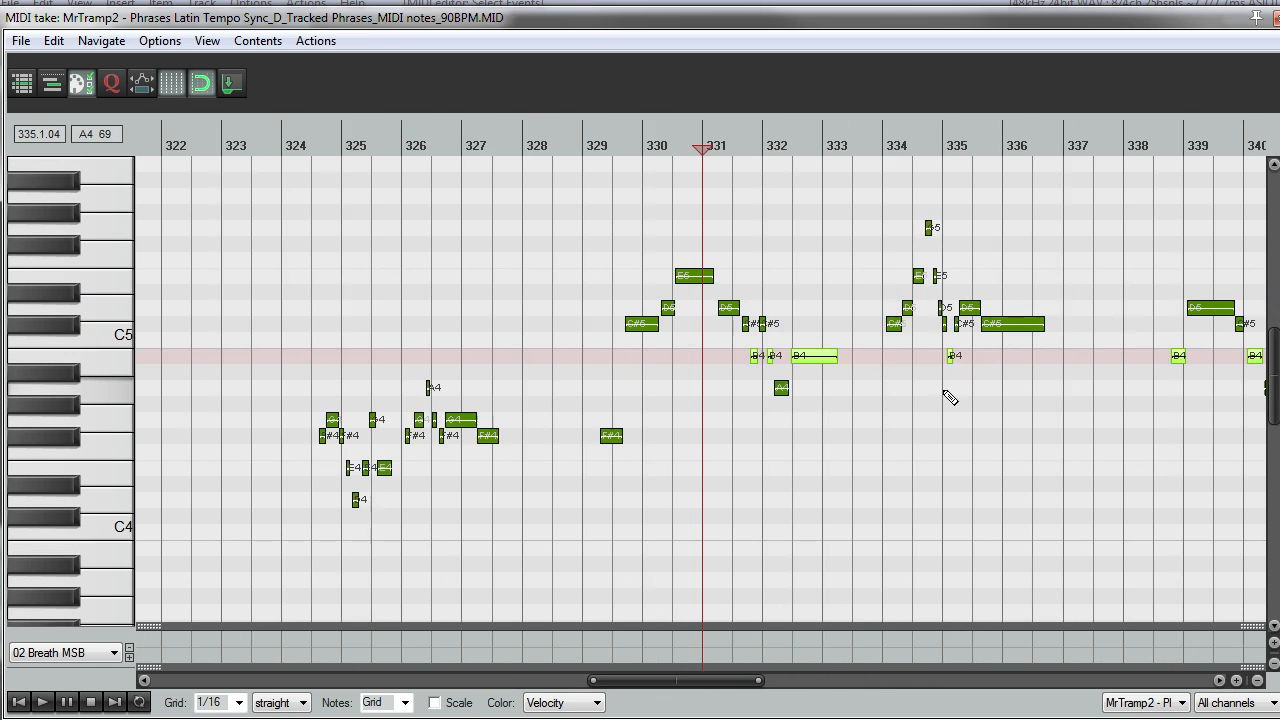
# - Play the phrase from just before measure 282 until its last A4 in measure 284, and look over the neighbouring phrases
pyautogui.moveTo(690, 680); pyautogui.dragTo(369, 625)
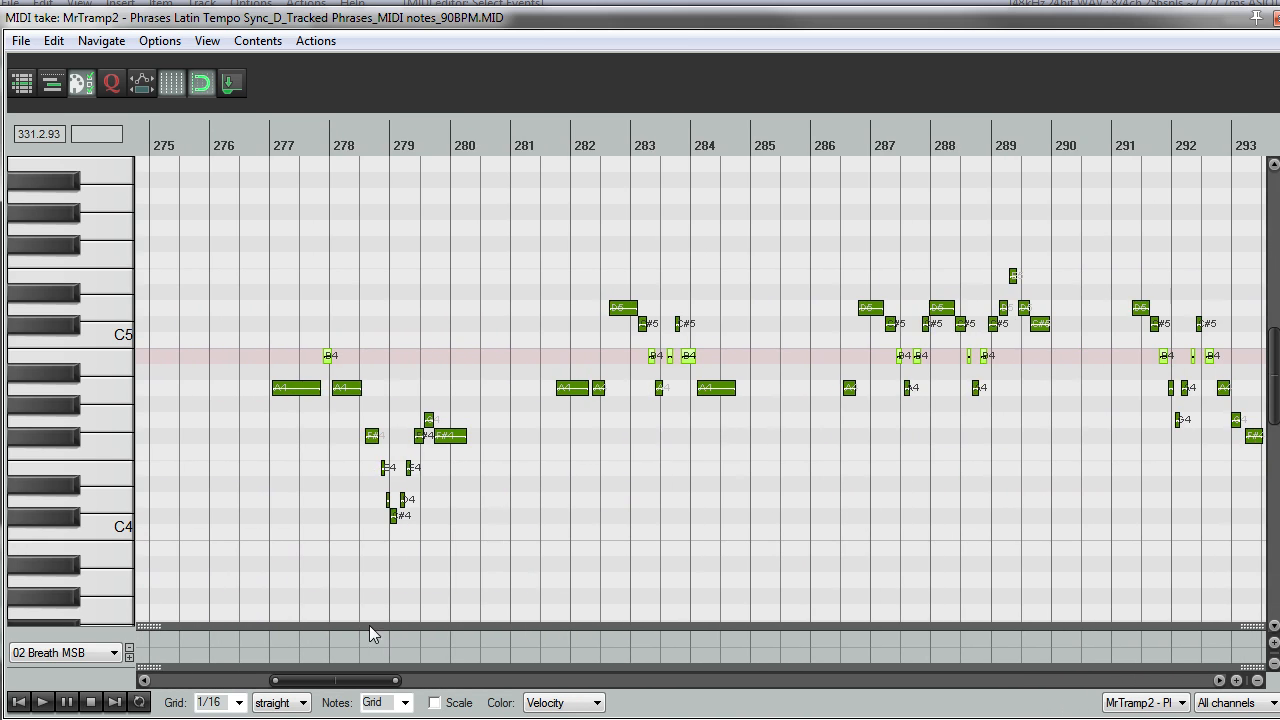
pyautogui.scroll(5, 591, 391)
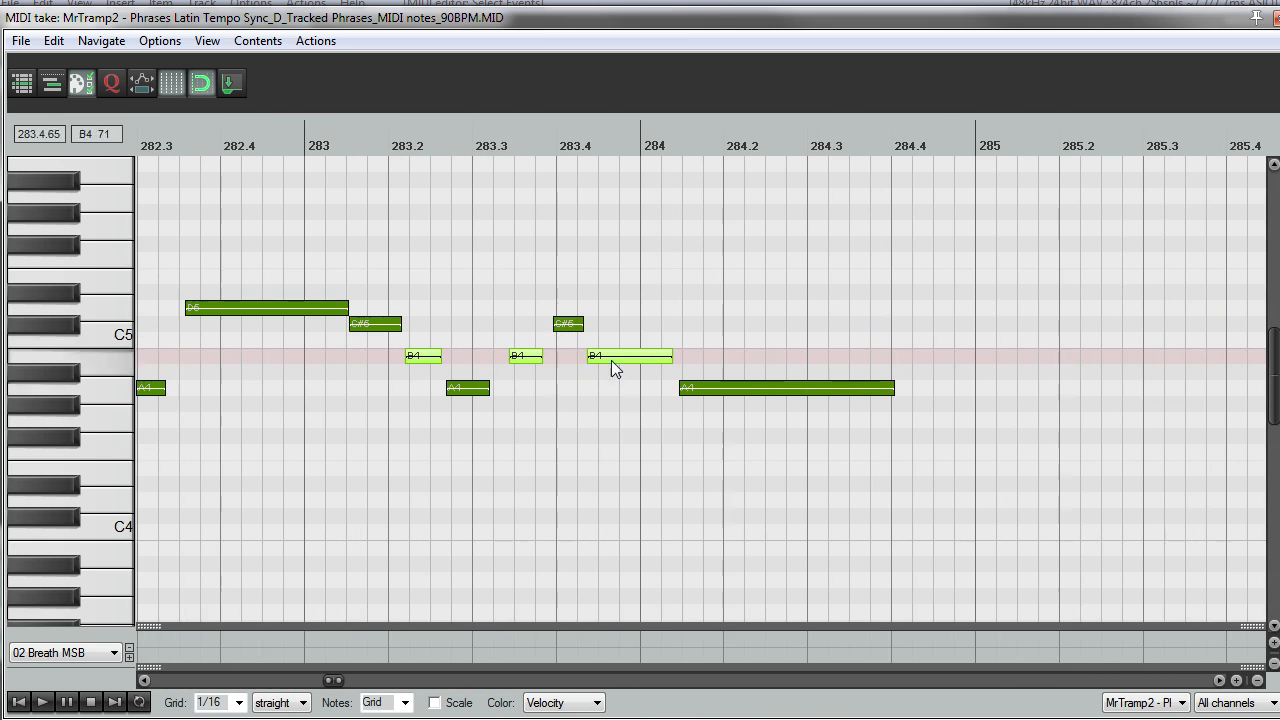
pyautogui.click(583, 131)
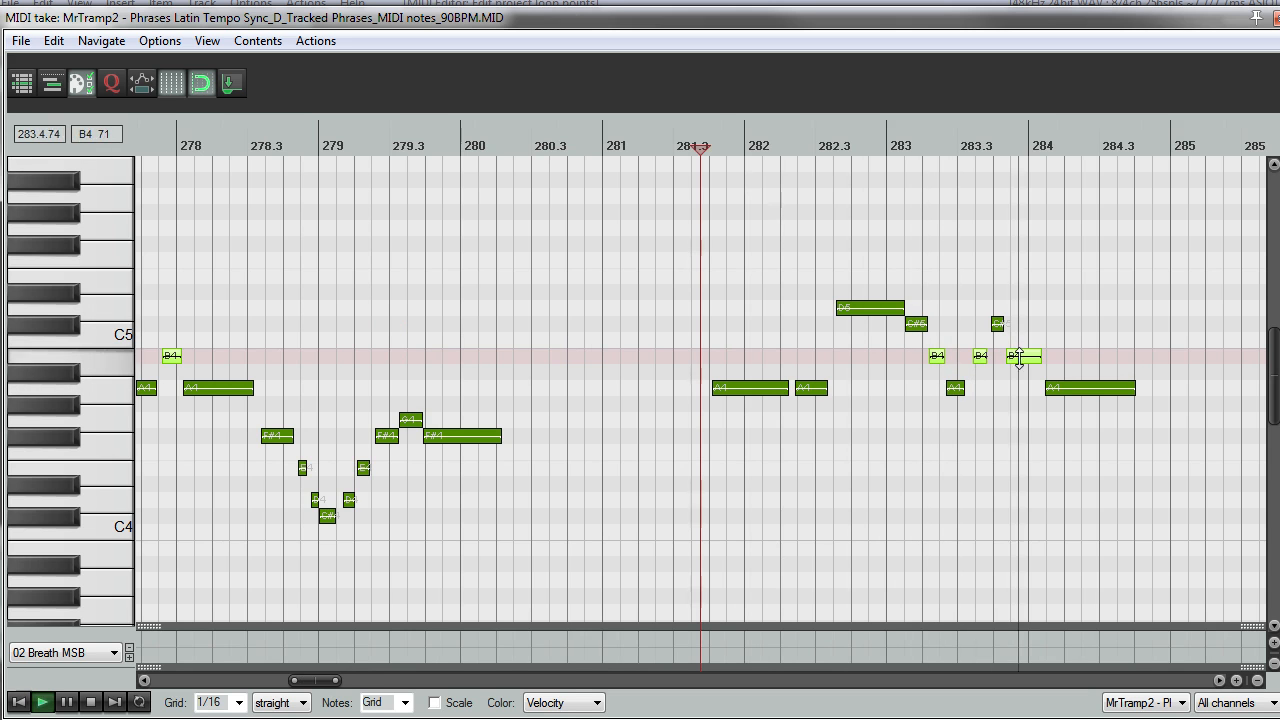
pyautogui.scroll(-1, 1108, 405)
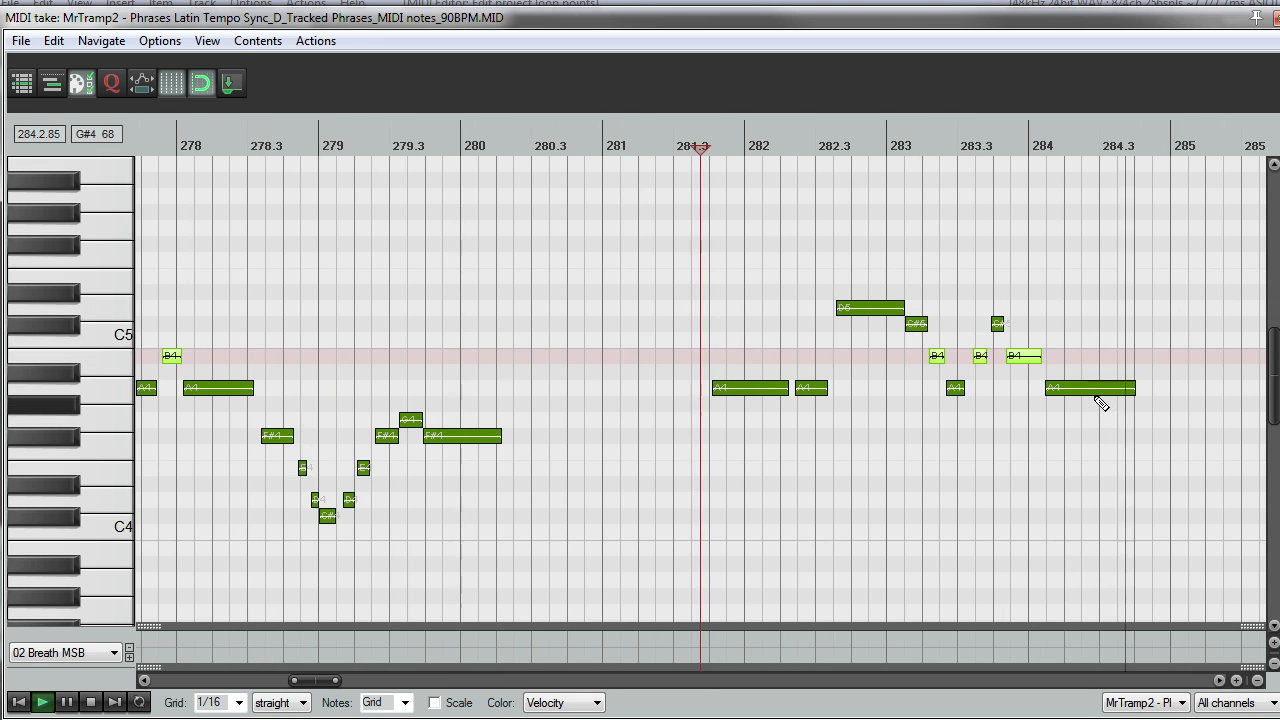
pyautogui.press('space')
pyautogui.scroll(-3, 814, 404)
pyautogui.scroll(-2, 824, 396)
pyautogui.scroll(1, 814, 402)
pyautogui.scroll(-2, 822, 397)
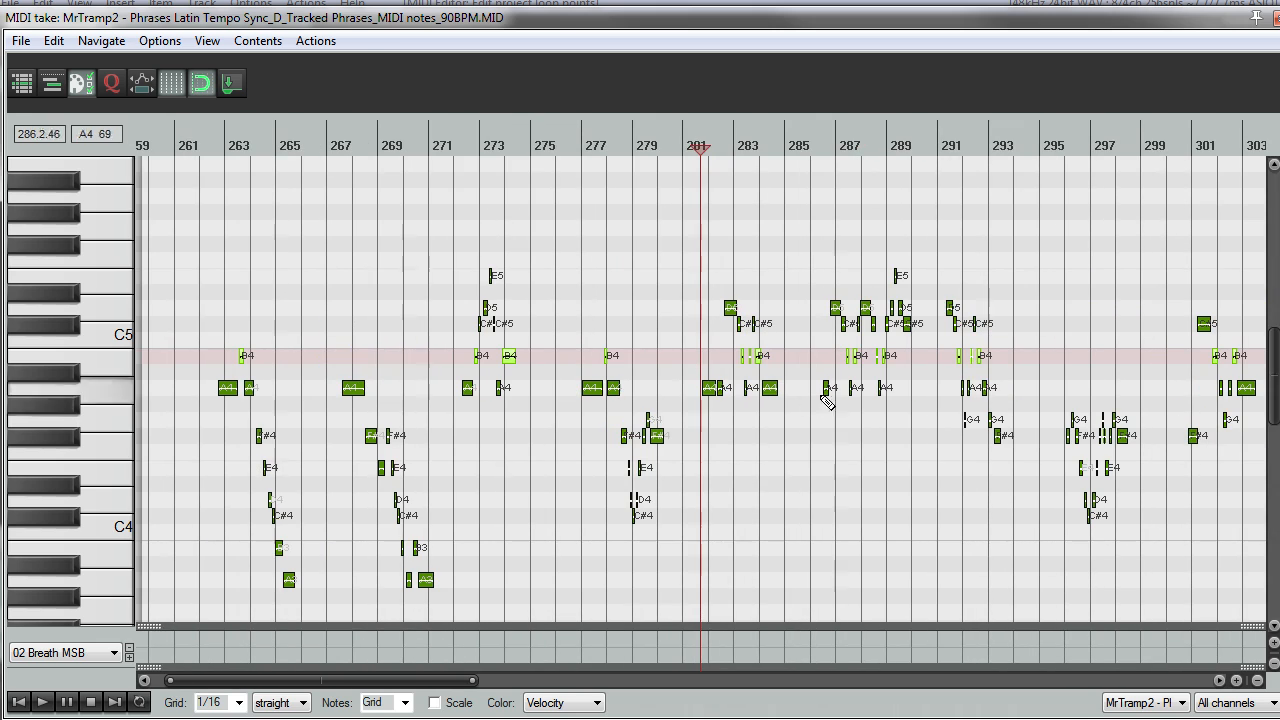
pyautogui.scroll(-1, 724, 398)
pyautogui.scroll(2, 723, 410)
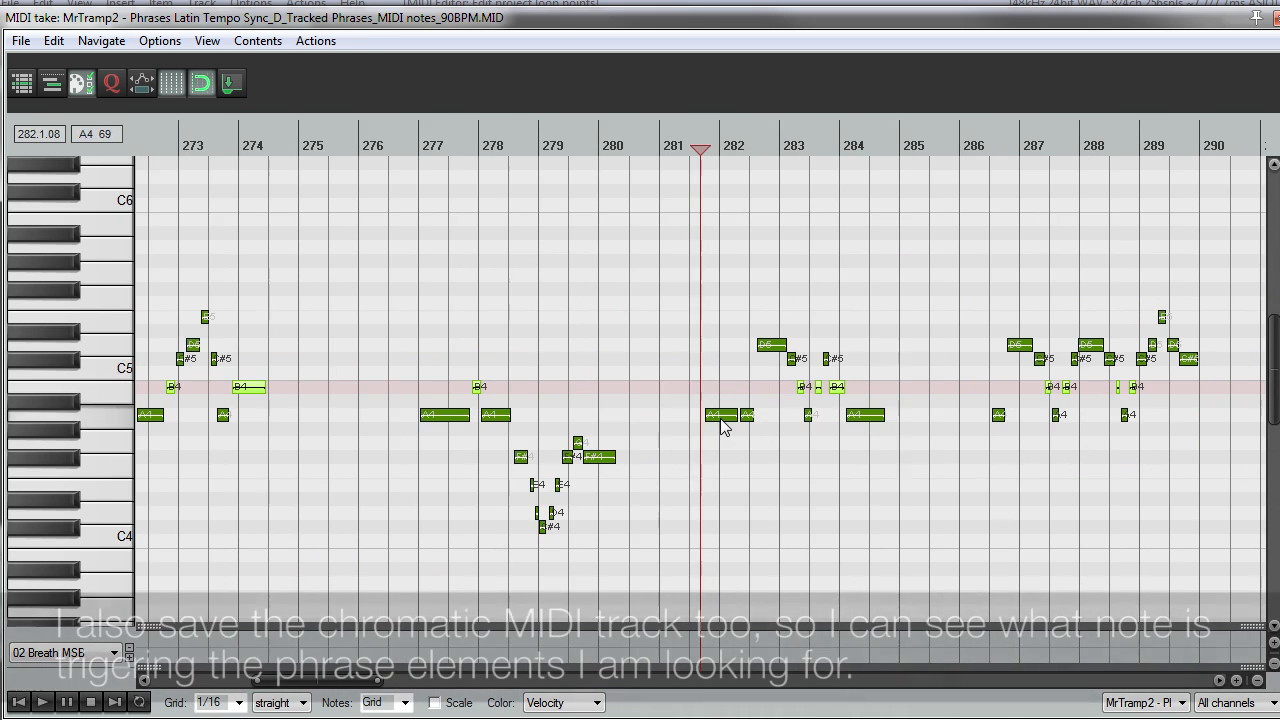
# - Look over the MrTramp2 phrases around measures 260 to 300, close the MIDI editor, and switch to the Vor Test Map project
pyautogui.scroll(-3, 815, 415)
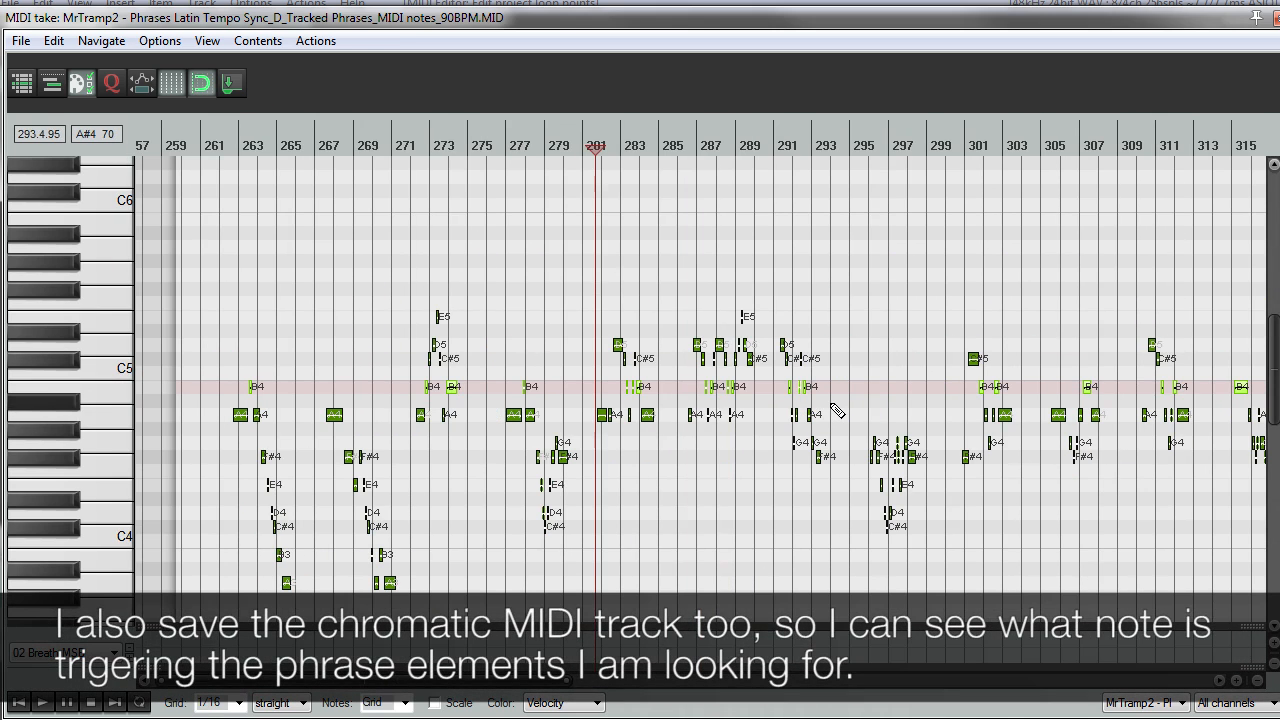
pyautogui.scroll(2, 765, 365)
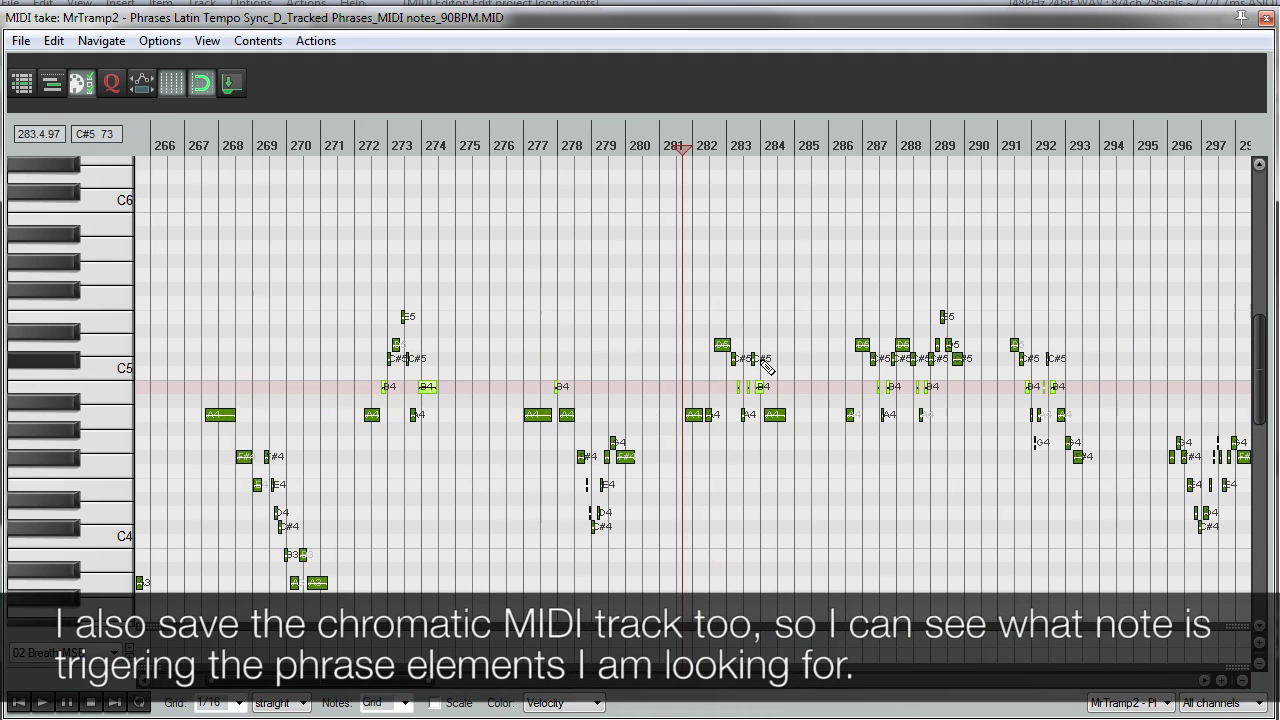
pyautogui.scroll(-1, 765, 365)
pyautogui.moveTo(1258, 350)
pyautogui.mouseDown()
pyautogui.moveTo(1250, 400)
pyautogui.moveTo(1248, 372)
pyautogui.mouseUp()
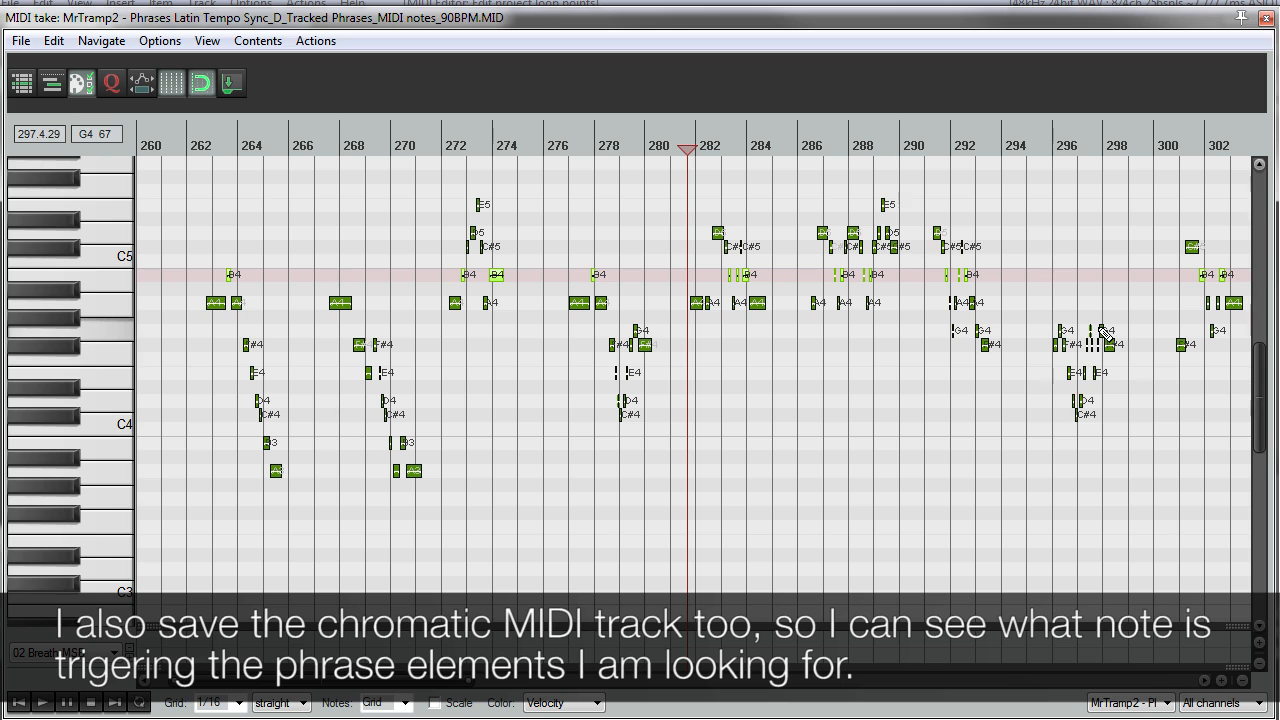
pyautogui.click(1266, 18)
pyautogui.click(262, 20)
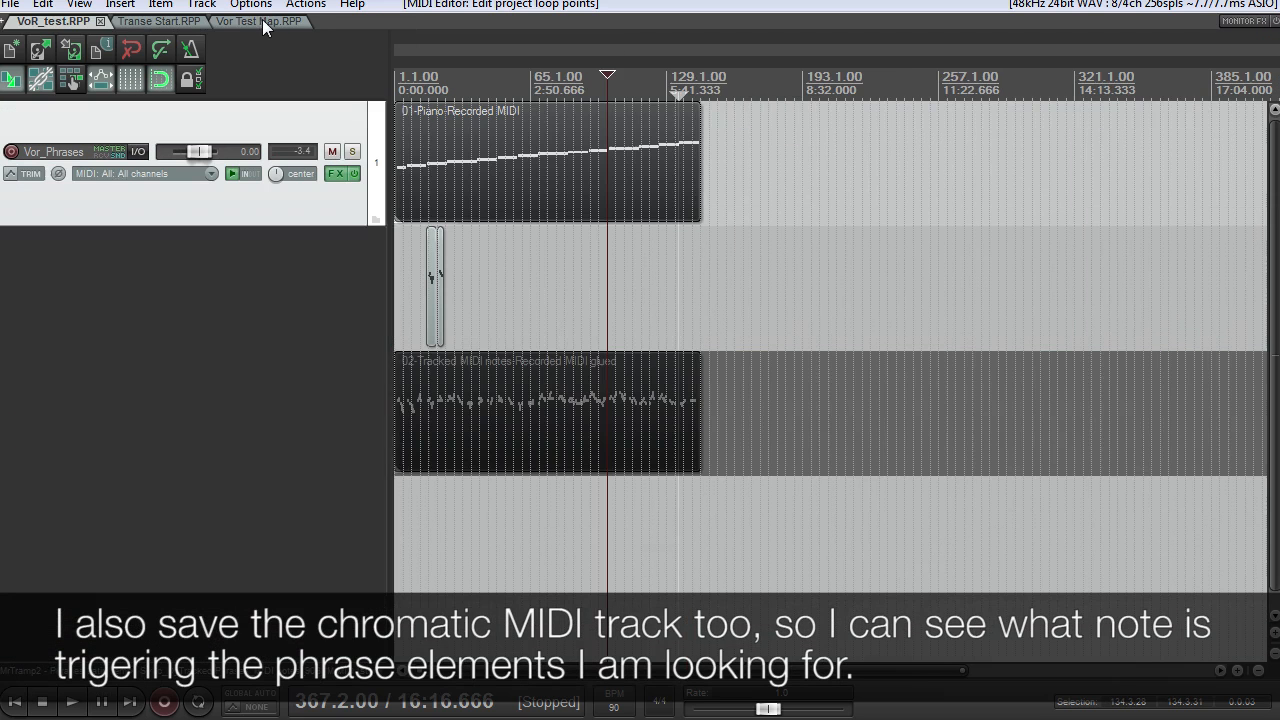
pyautogui.scroll(-1, 548, 282)
pyautogui.scroll(3, 548, 282)
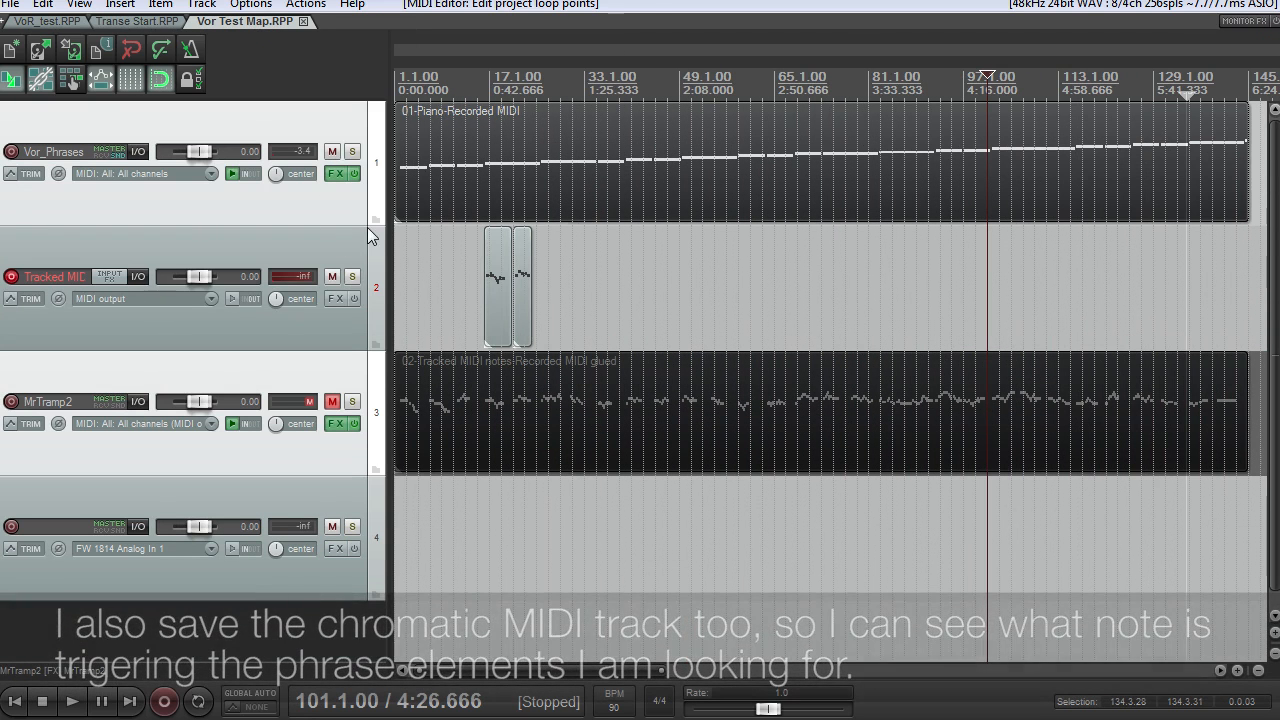
# - Open the Vor_Phrases track's effects chain and review ReaTune's tuner and correction settings and the Kontakt instrument
pyautogui.click(335, 173)
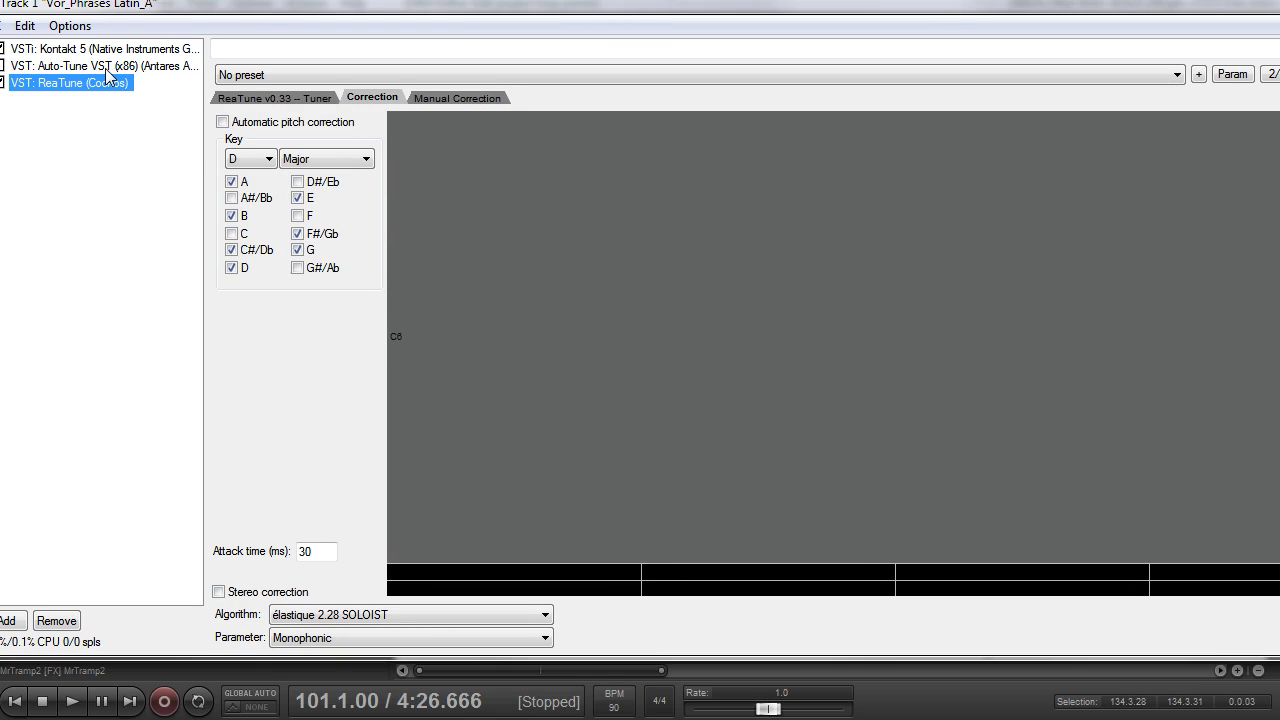
pyautogui.click(275, 98)
pyautogui.moveTo(1279, 229)
pyautogui.mouseDown()
pyautogui.moveTo(1257, 229)
pyautogui.moveTo(1279, 231)
pyautogui.mouseUp()
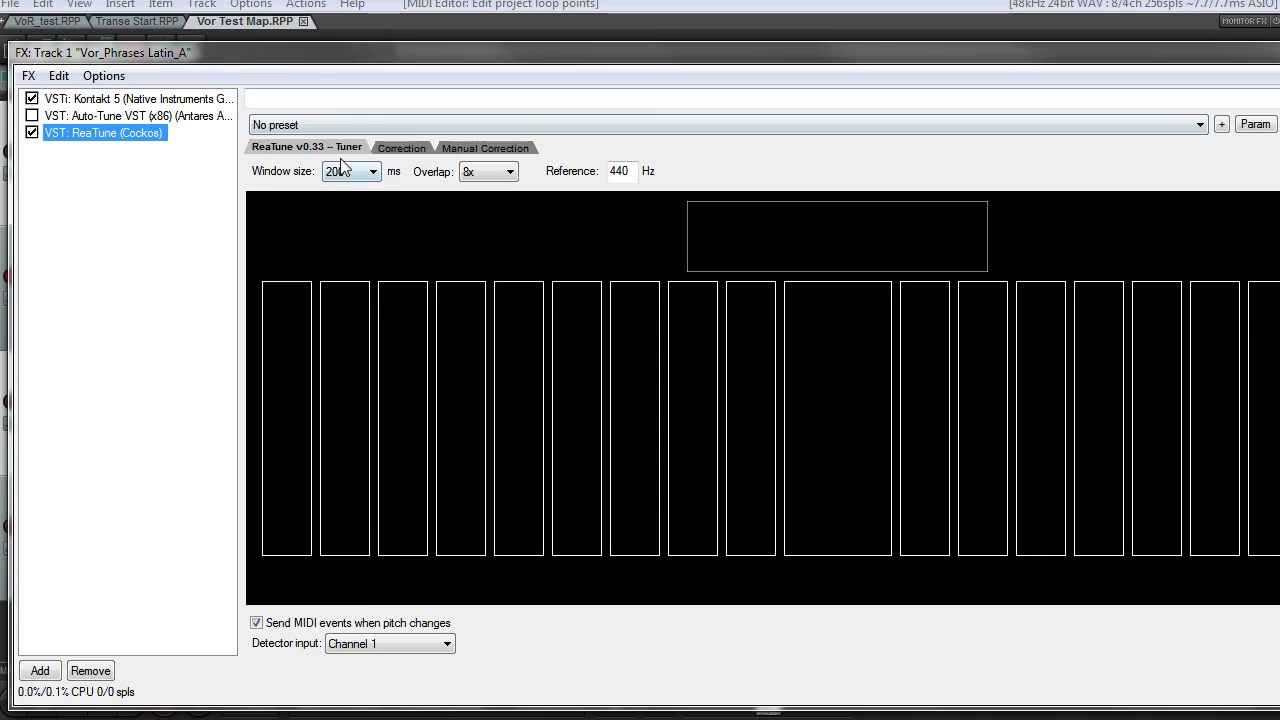
pyautogui.click(367, 98)
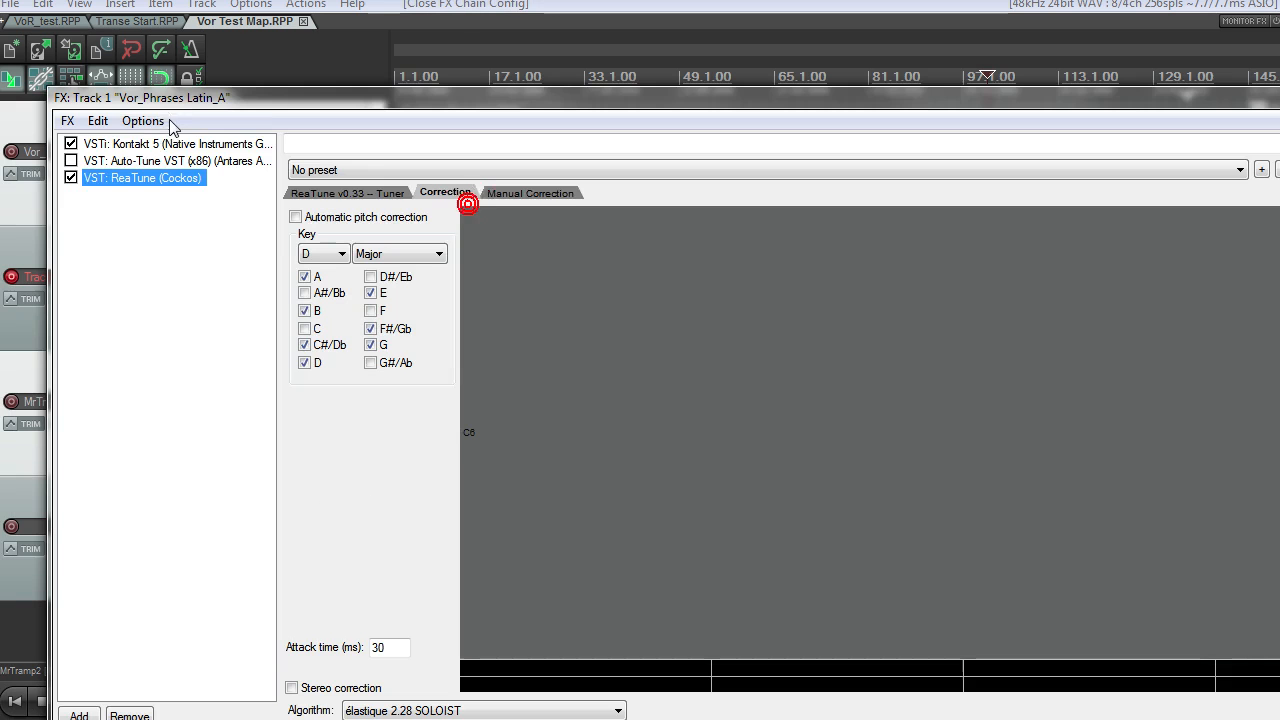
pyautogui.click(135, 98)
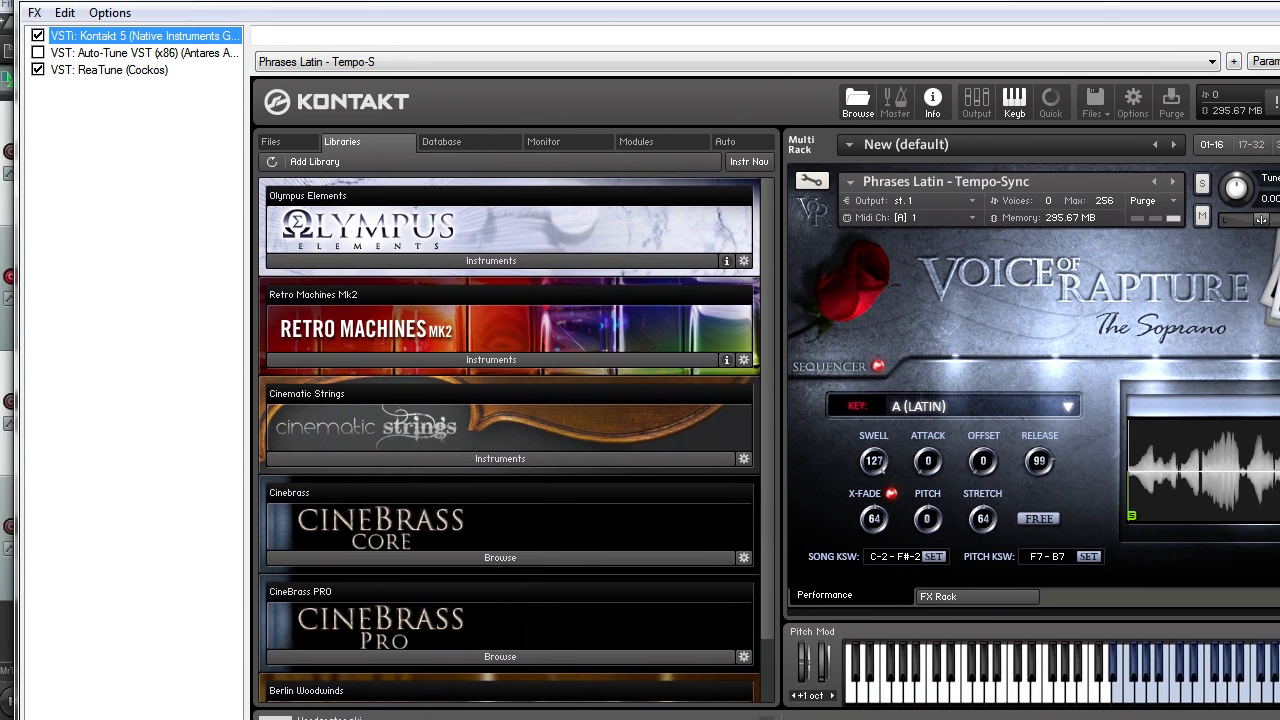
# - Turn on ReaTune's automatic pitch correction and enable the Auto-Tune plug-in, closing the effects chain when done
pyautogui.click(114, 55)
pyautogui.click(114, 70)
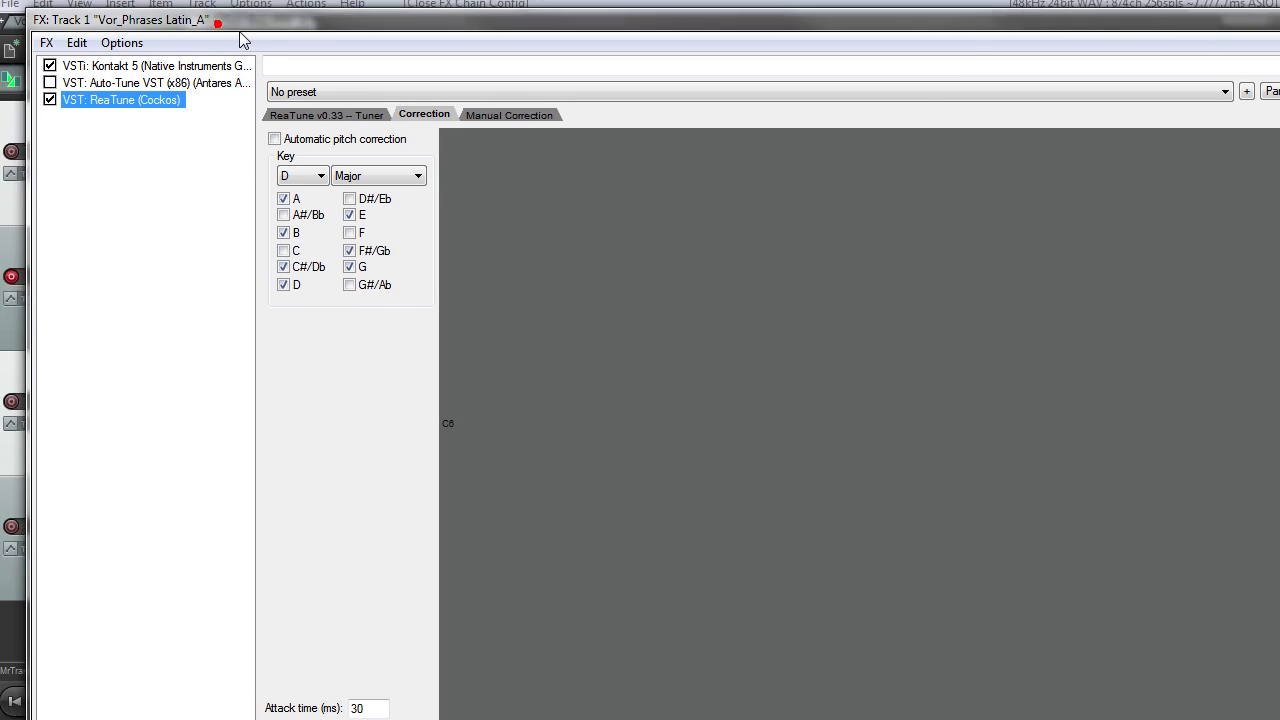
pyautogui.moveTo(1279, 150); pyautogui.dragTo(1273, 150)
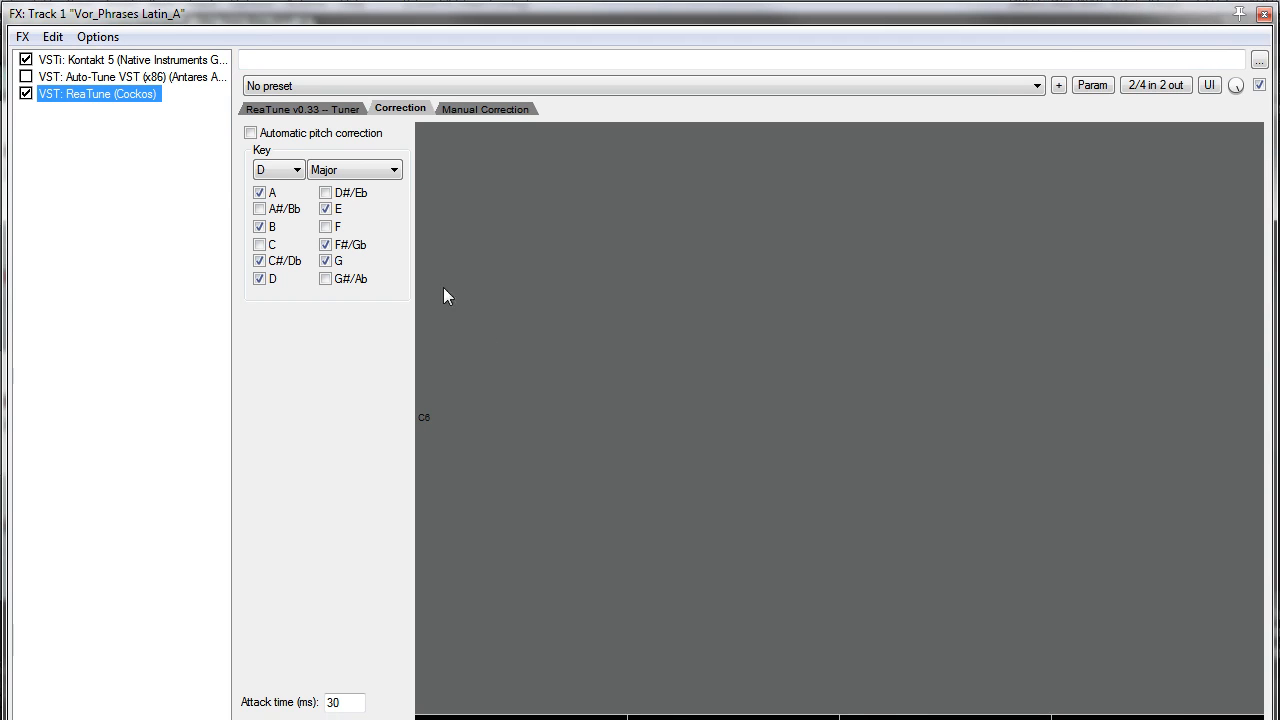
pyautogui.click(250, 133)
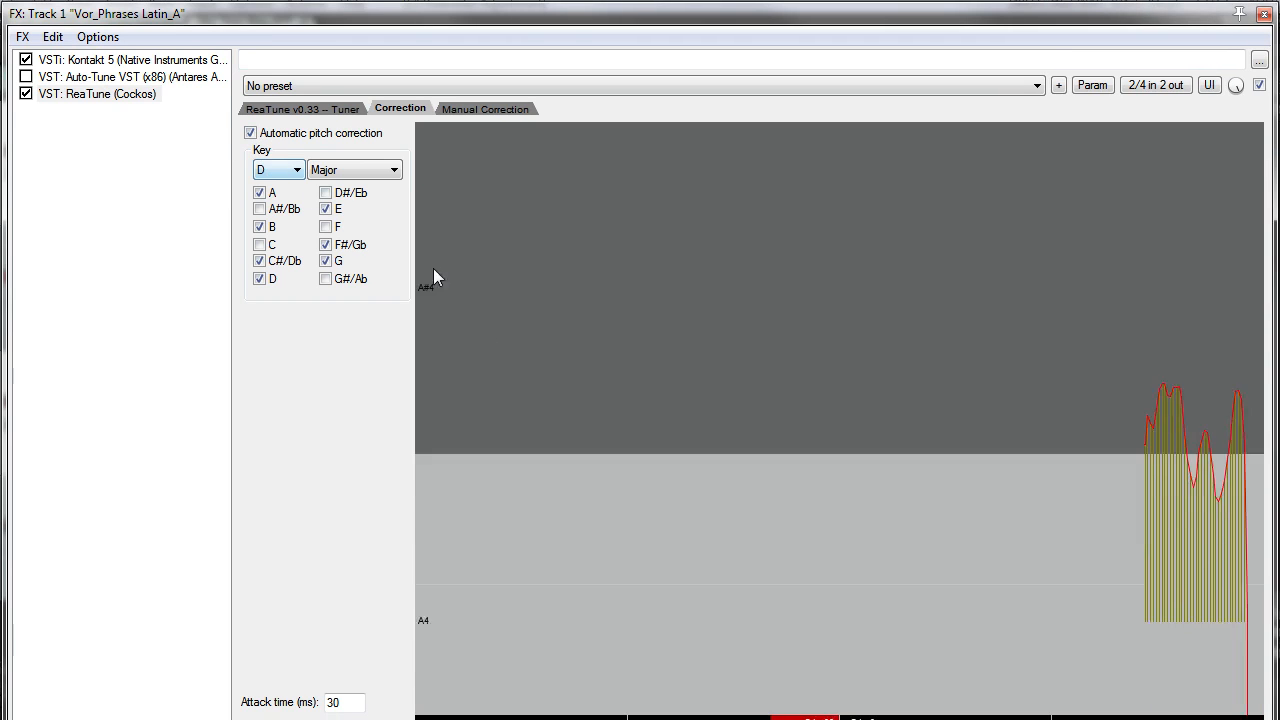
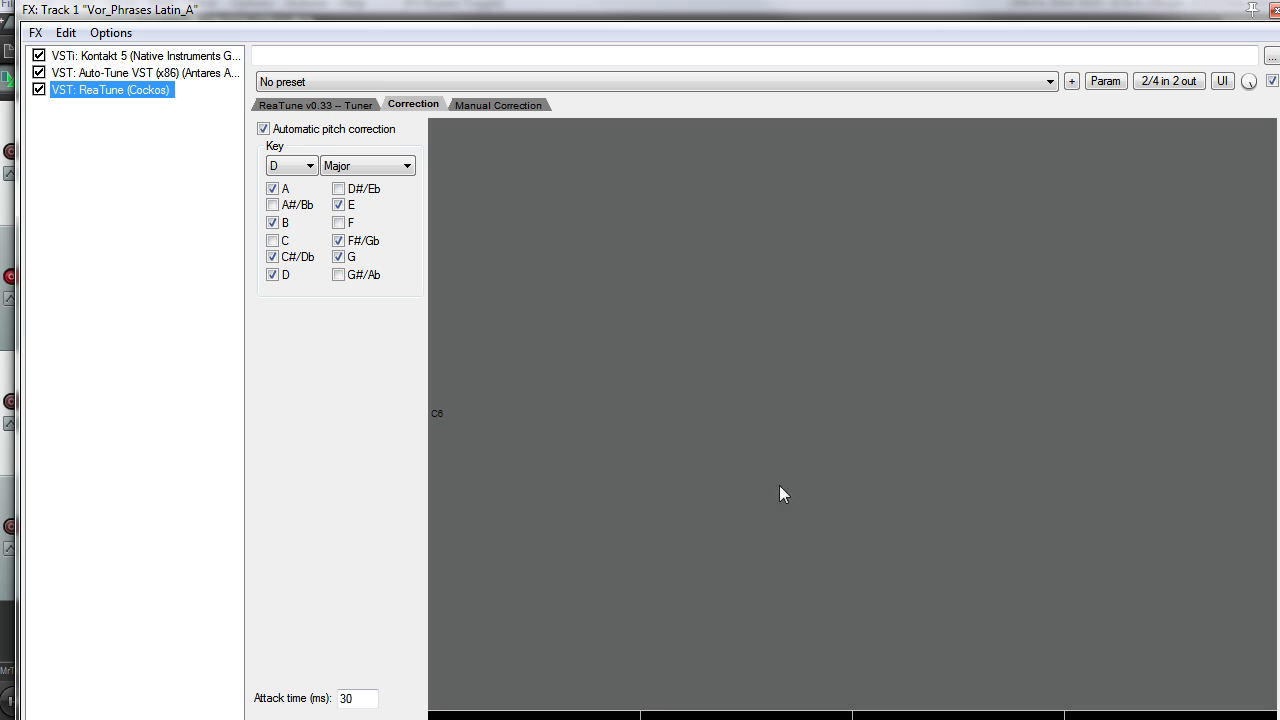
pyautogui.click(118, 110)
pyautogui.moveTo(1215, 10); pyautogui.dragTo(1149, 12)
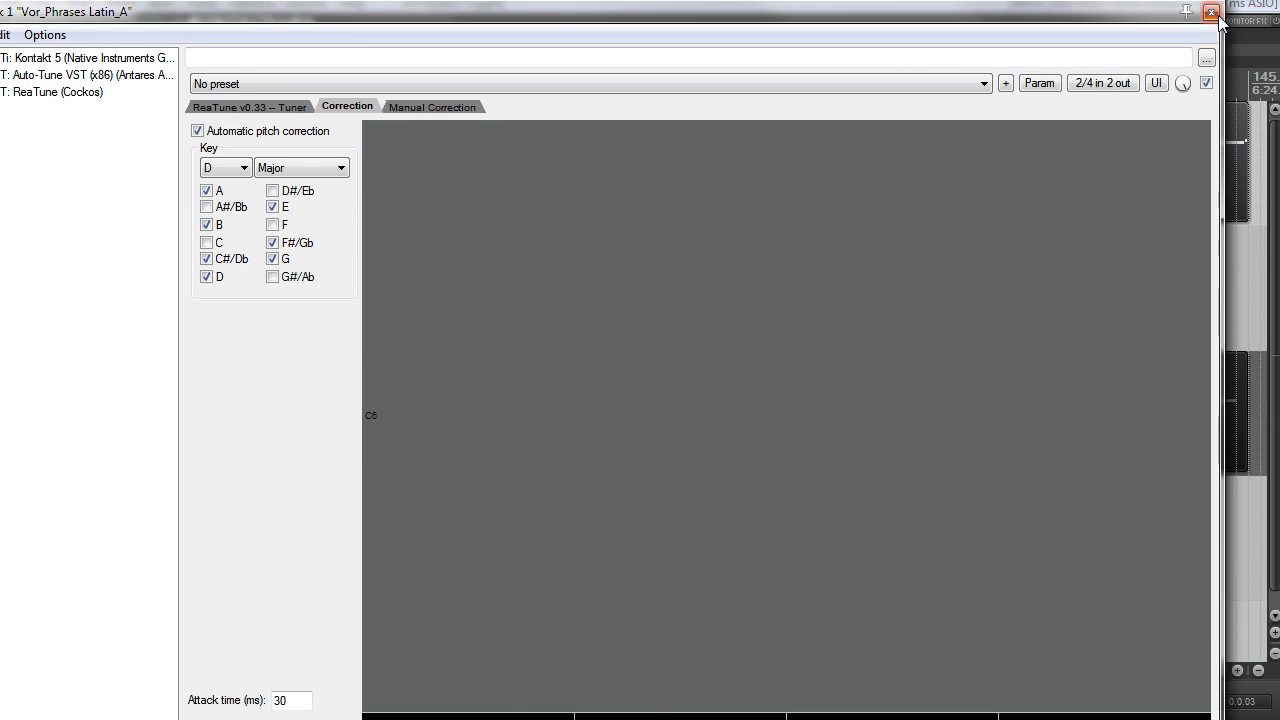
pyautogui.click(1214, 12)
# - Record the tracked MIDI notes of the phrase starting at 25.4.00, stopping after its last note in measure 29
pyautogui.scroll(-2, 1003, 203)
pyautogui.scroll(1, 1001, 204)
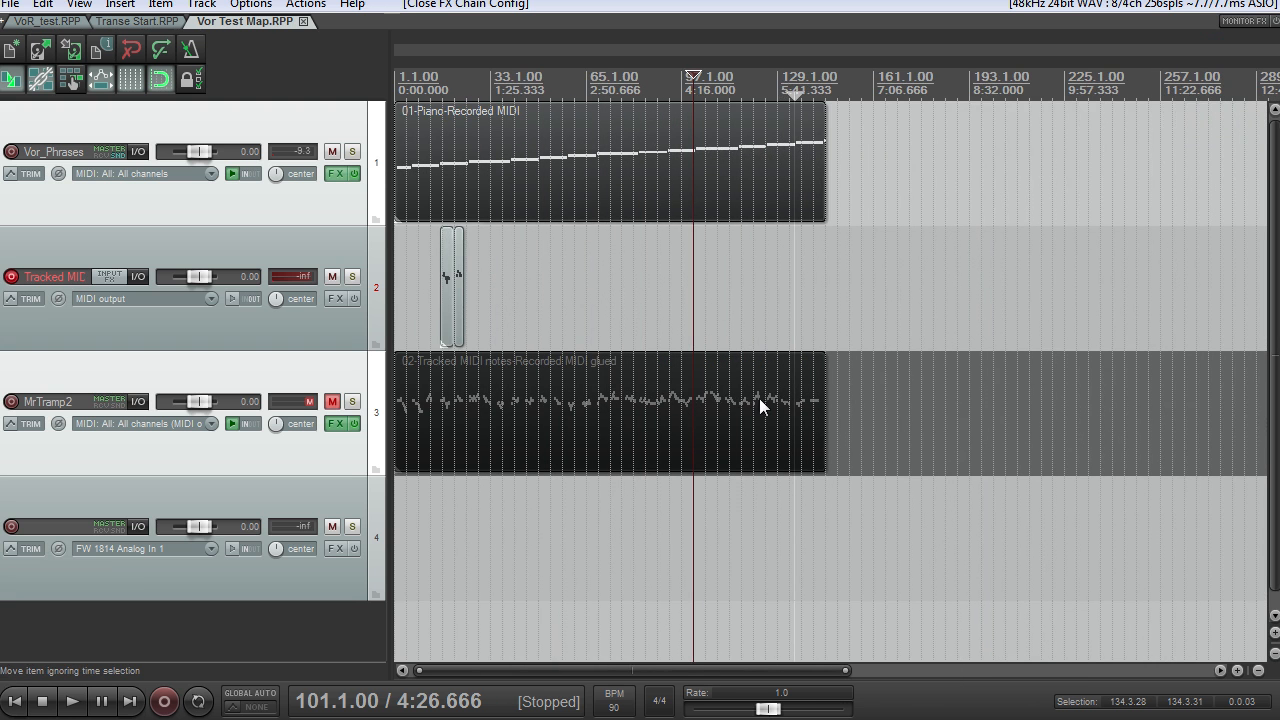
pyautogui.scroll(3, 491, 418)
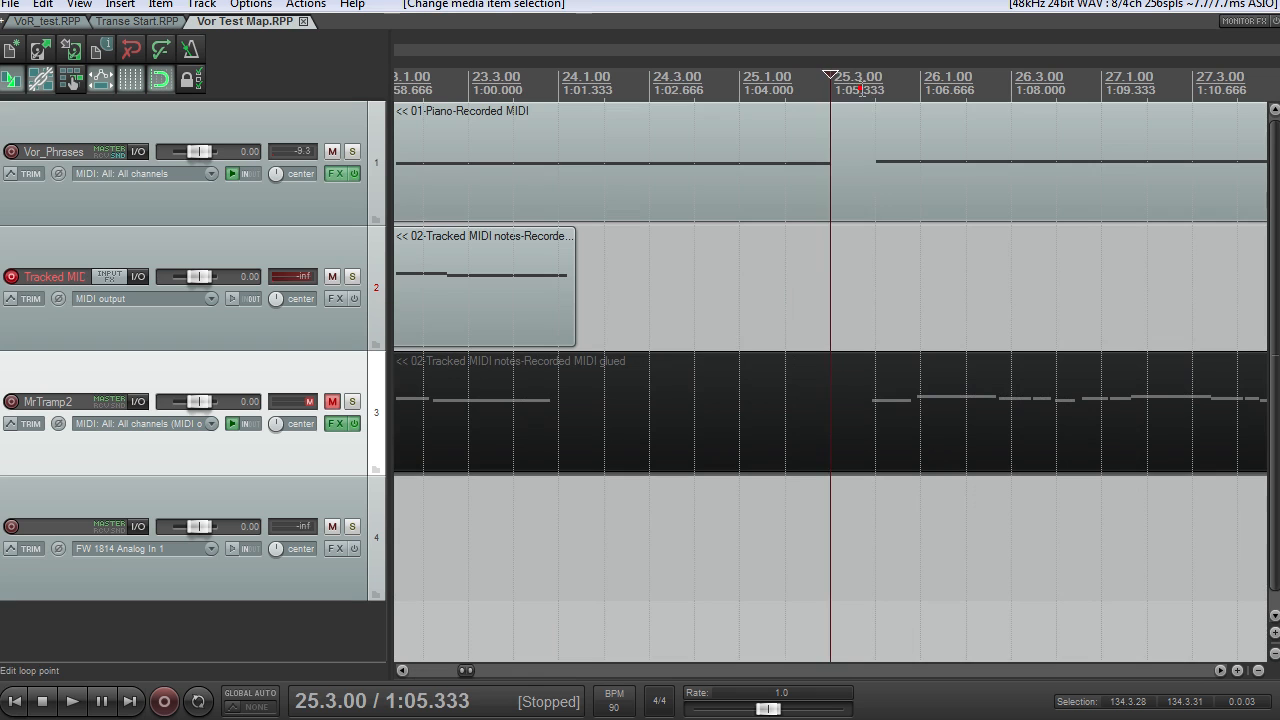
pyautogui.click(874, 80)
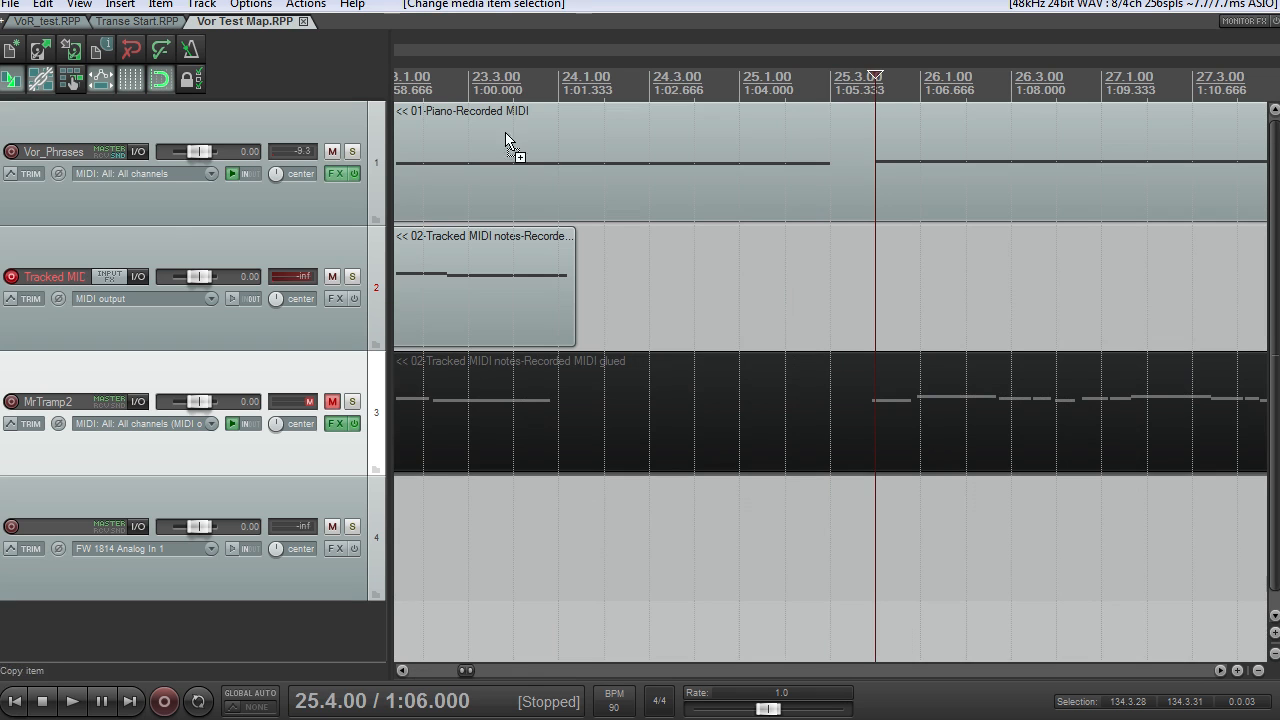
pyautogui.hotkey('ctrl', 'r')
pyautogui.scroll(-3, 800, 260)
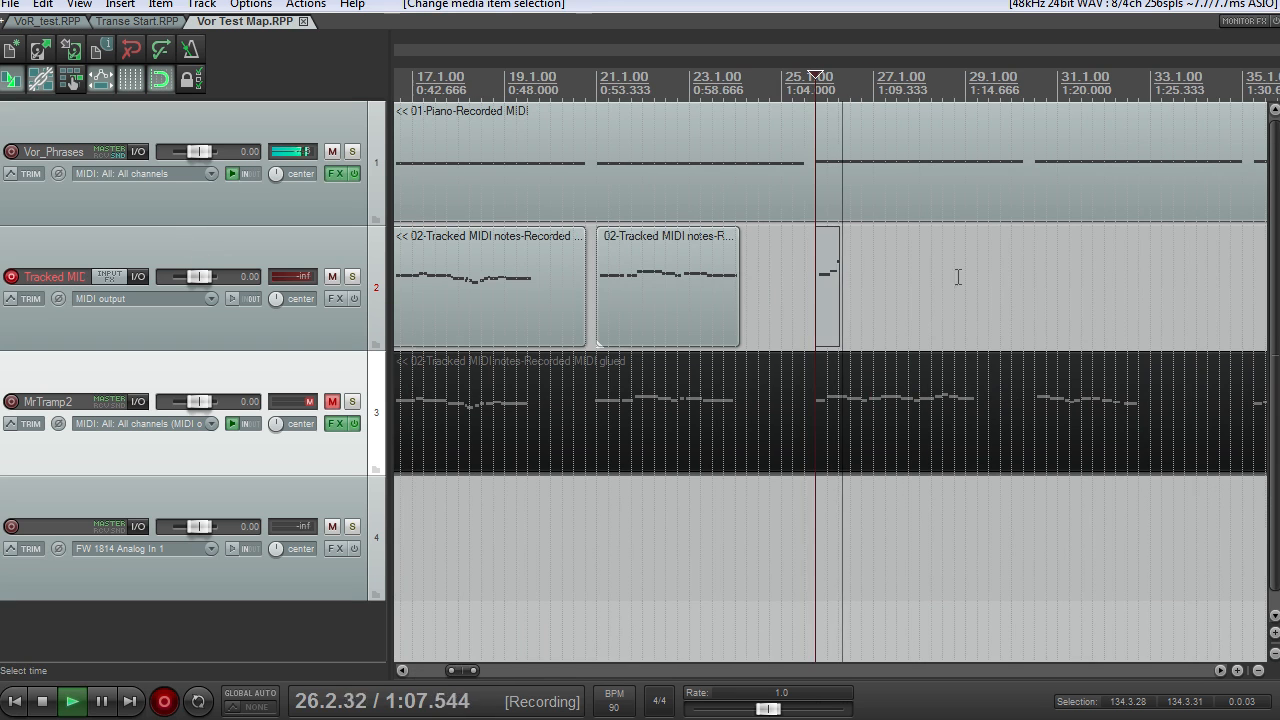
pyautogui.scroll(4, 957, 277)
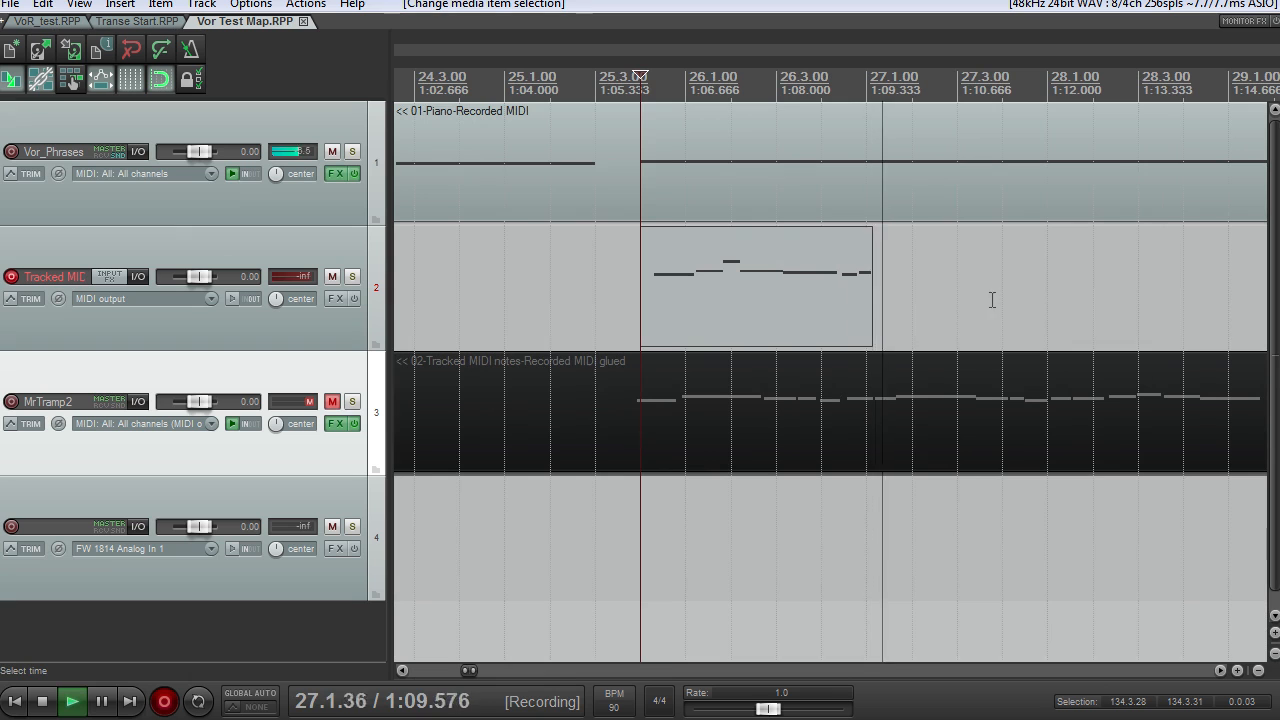
pyautogui.scroll(-2, 960, 296)
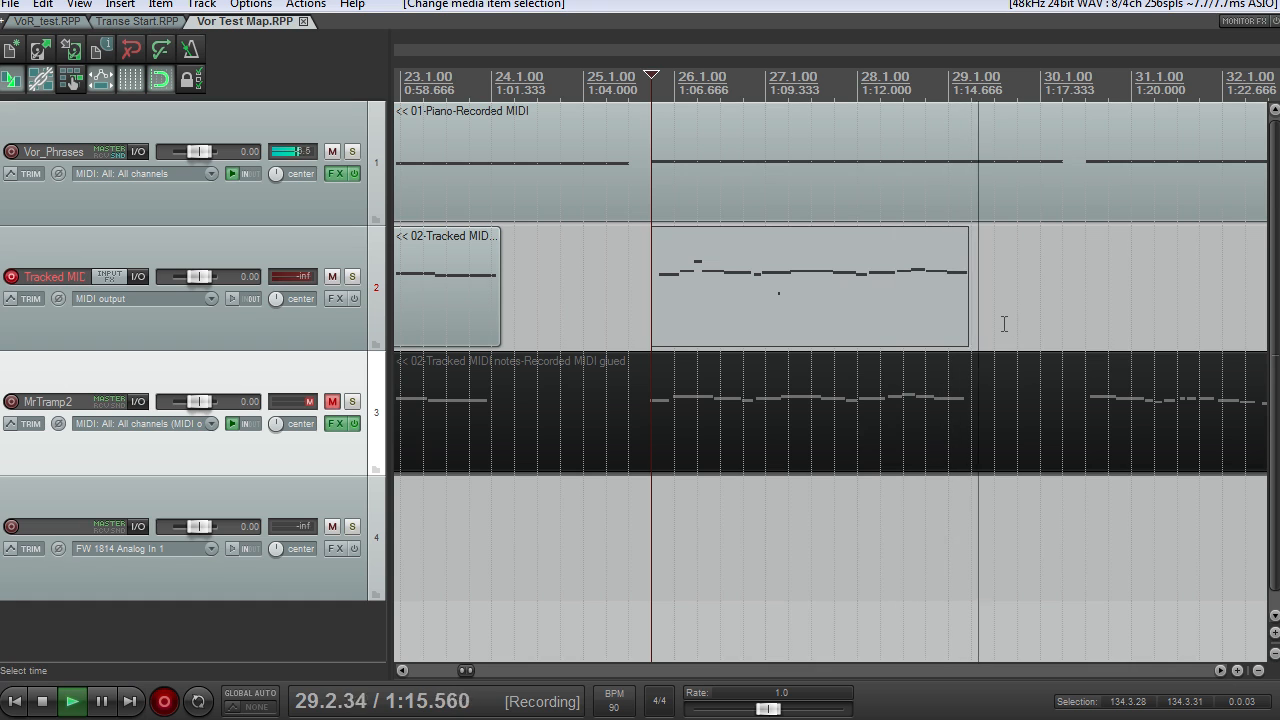
pyautogui.press('space')
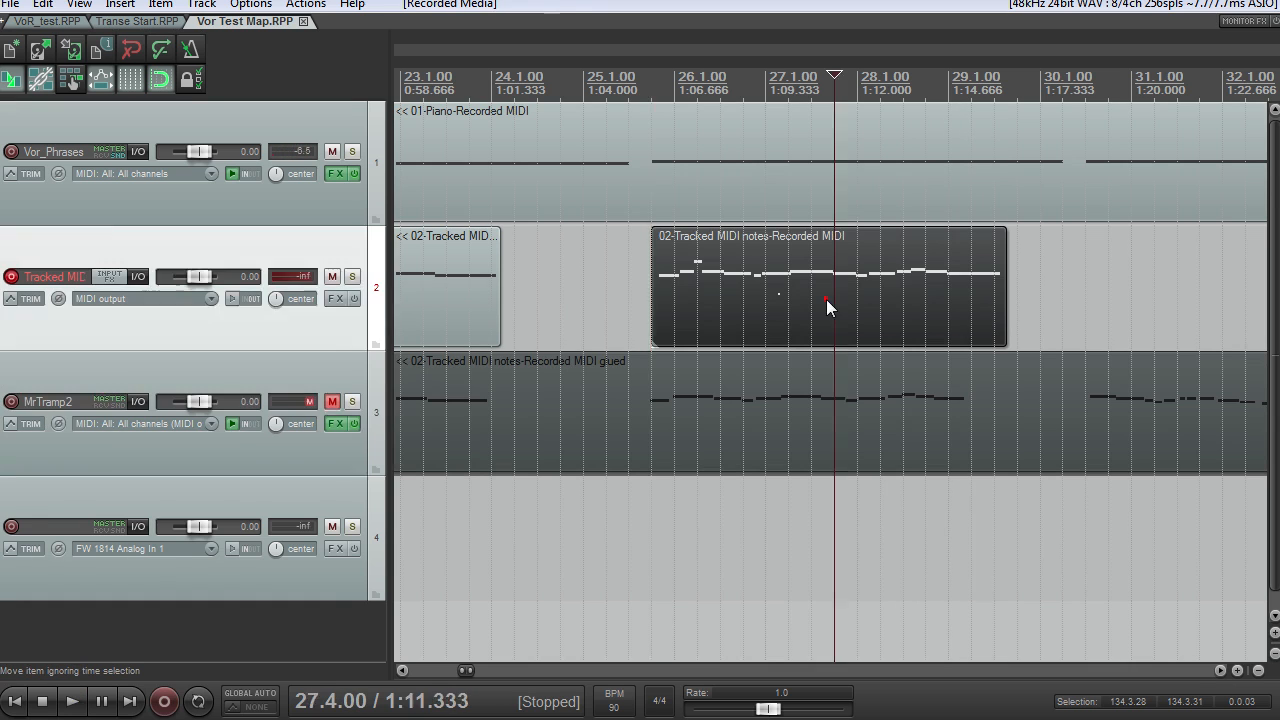
# - Open the newly recorded item in the MIDI editor, inspect its tracked notes between measures 26 and 29, and close the editor
pyautogui.doubleClick(826, 299)
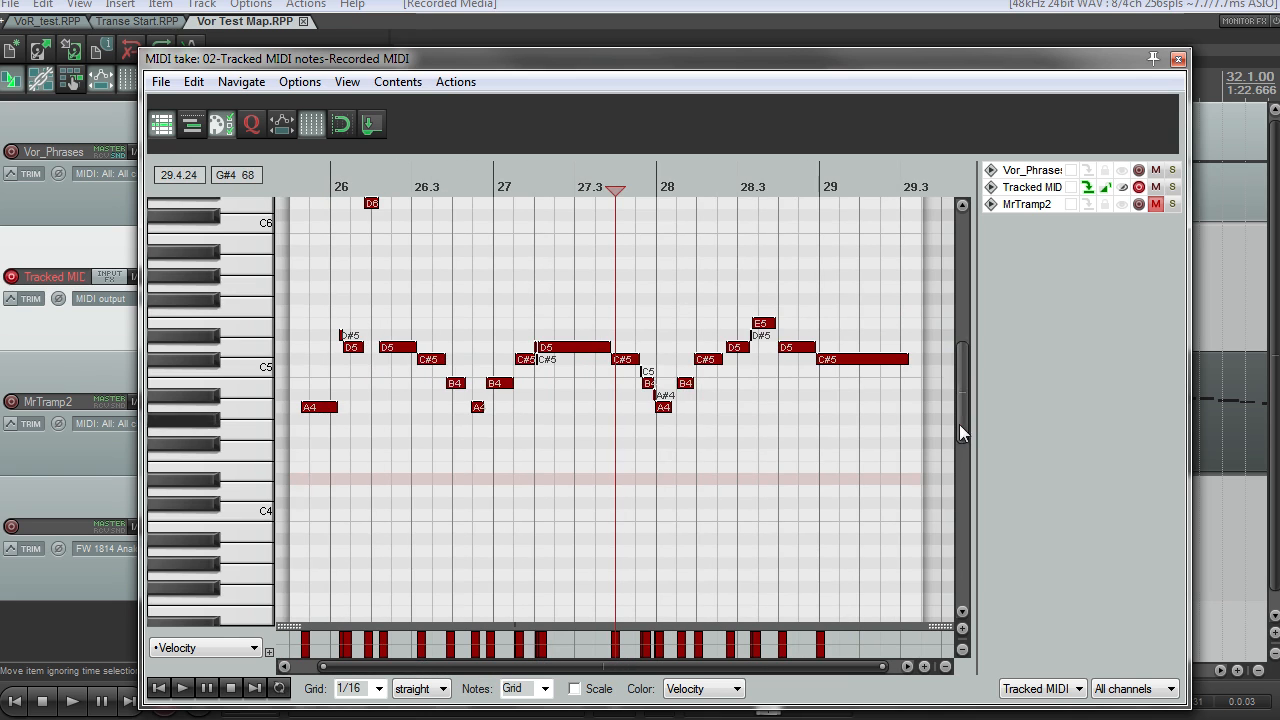
pyautogui.moveTo(960, 424)
pyautogui.mouseDown()
pyautogui.moveTo(969, 399)
pyautogui.moveTo(967, 418)
pyautogui.mouseUp()
pyautogui.scroll(3, 820, 418)
pyautogui.scroll(-2, 810, 415)
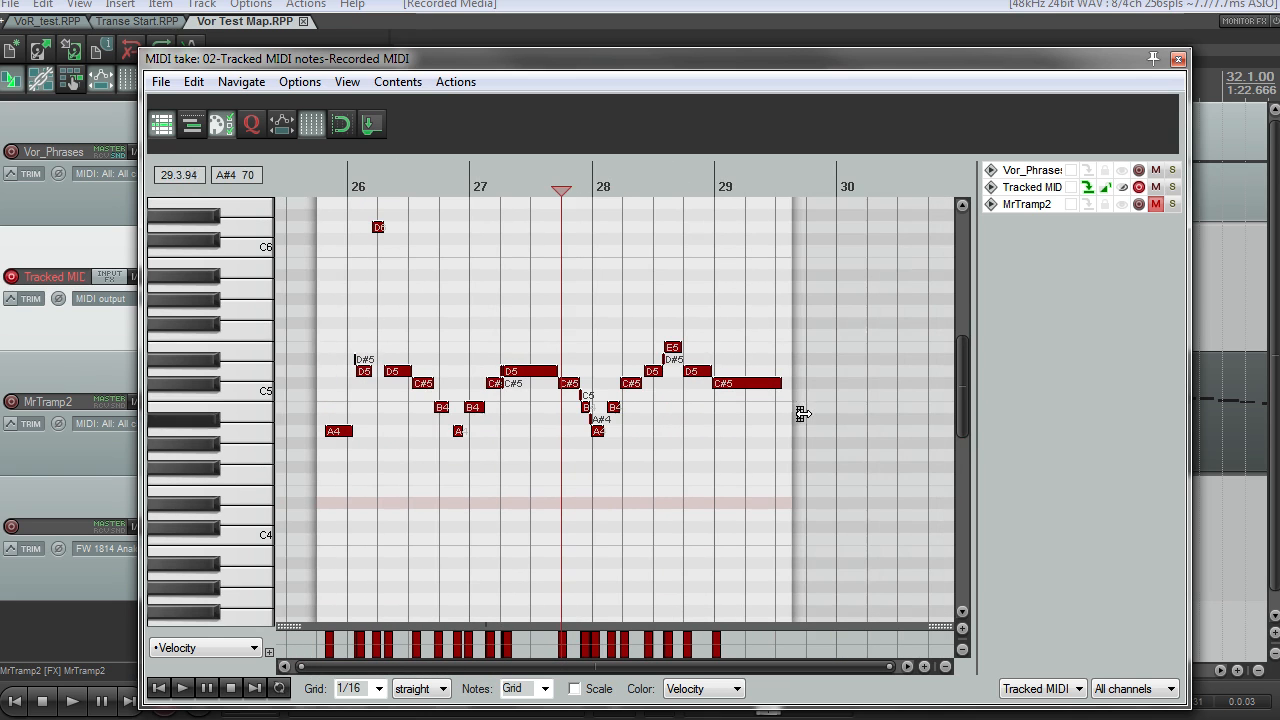
pyautogui.click(1178, 60)
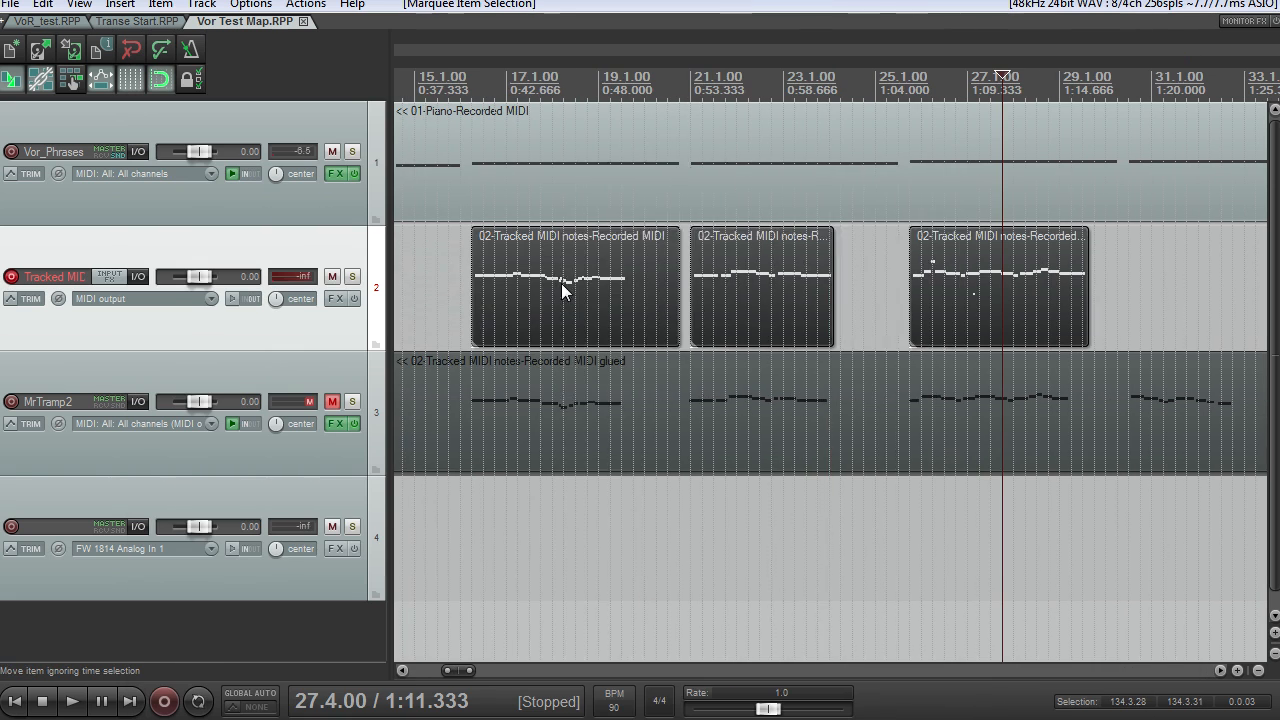
# - Glue the three tracked MIDI items on track 2 into one item and open it in the MIDI editor
pyautogui.rightClick(561, 283)
pyautogui.click(681, 530)
pyautogui.doubleClick(758, 281)
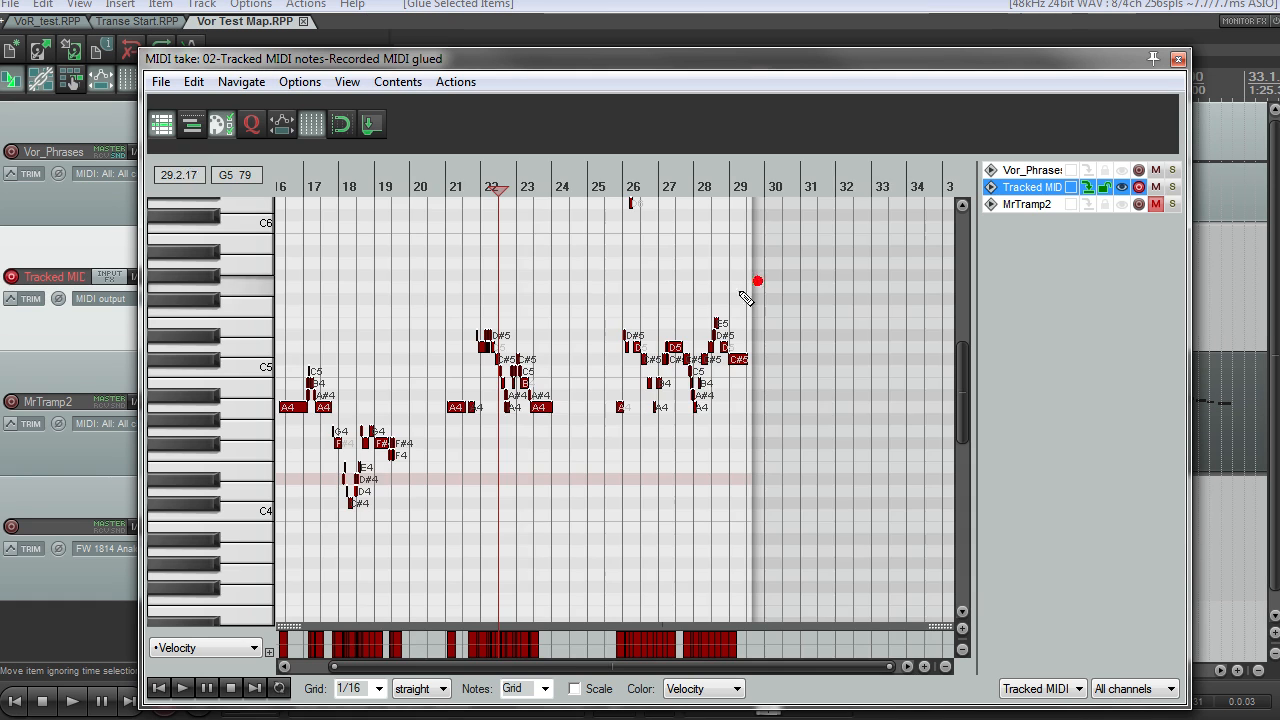
# - Examine the tracked phrases between measures 16 and 27 for short stray notes beside the main melody notes
pyautogui.scroll(5, 754, 280)
pyautogui.scroll(-2, 459, 418)
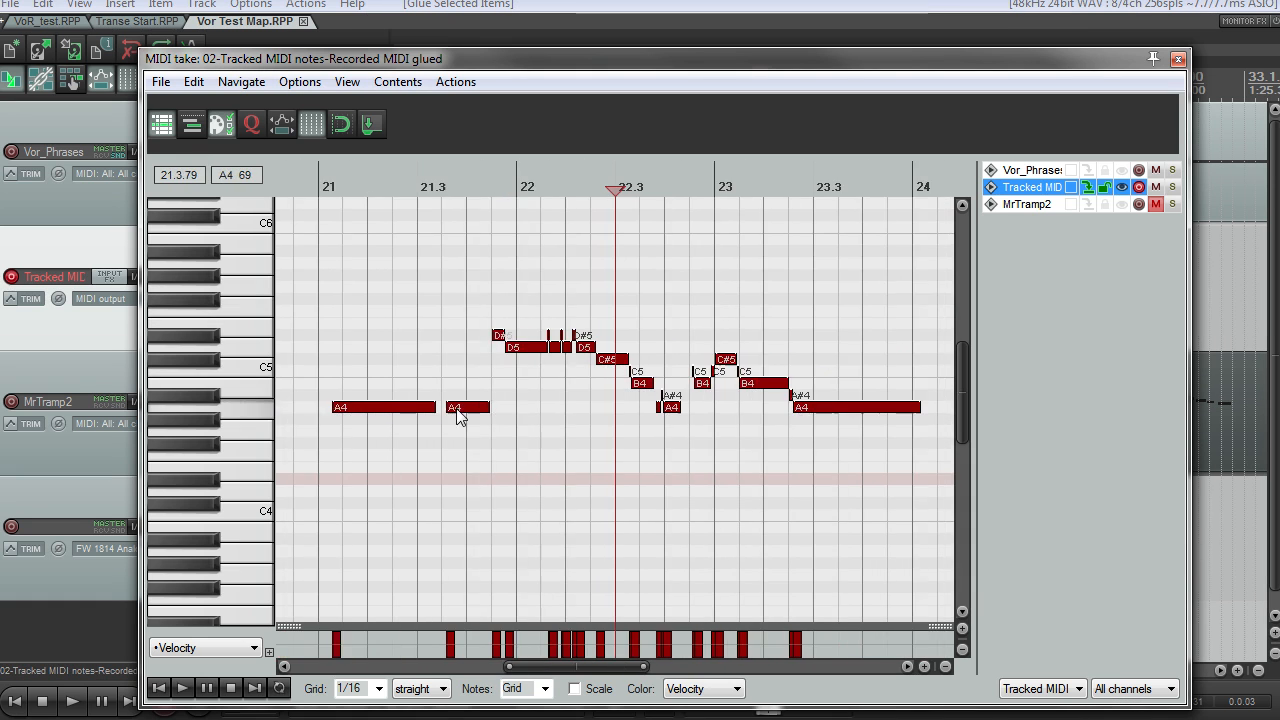
pyautogui.scroll(2, 561, 378)
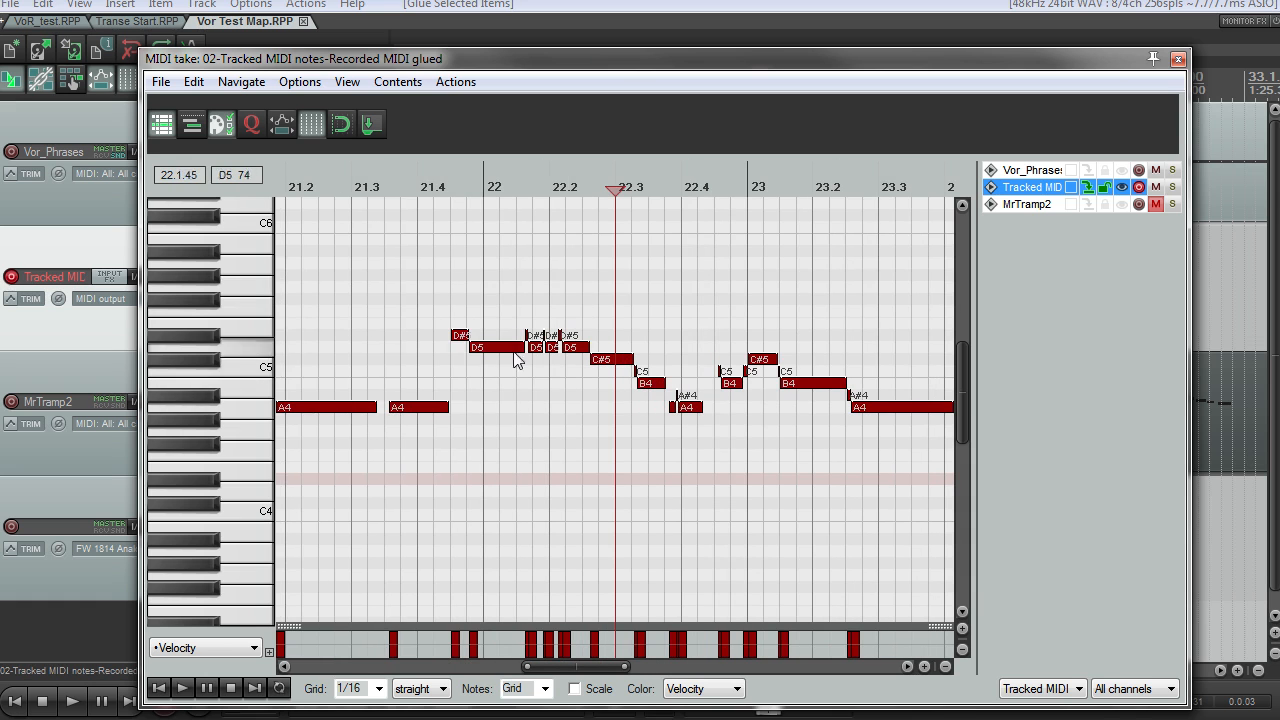
pyautogui.scroll(-4, 790, 408)
pyautogui.scroll(2, 794, 408)
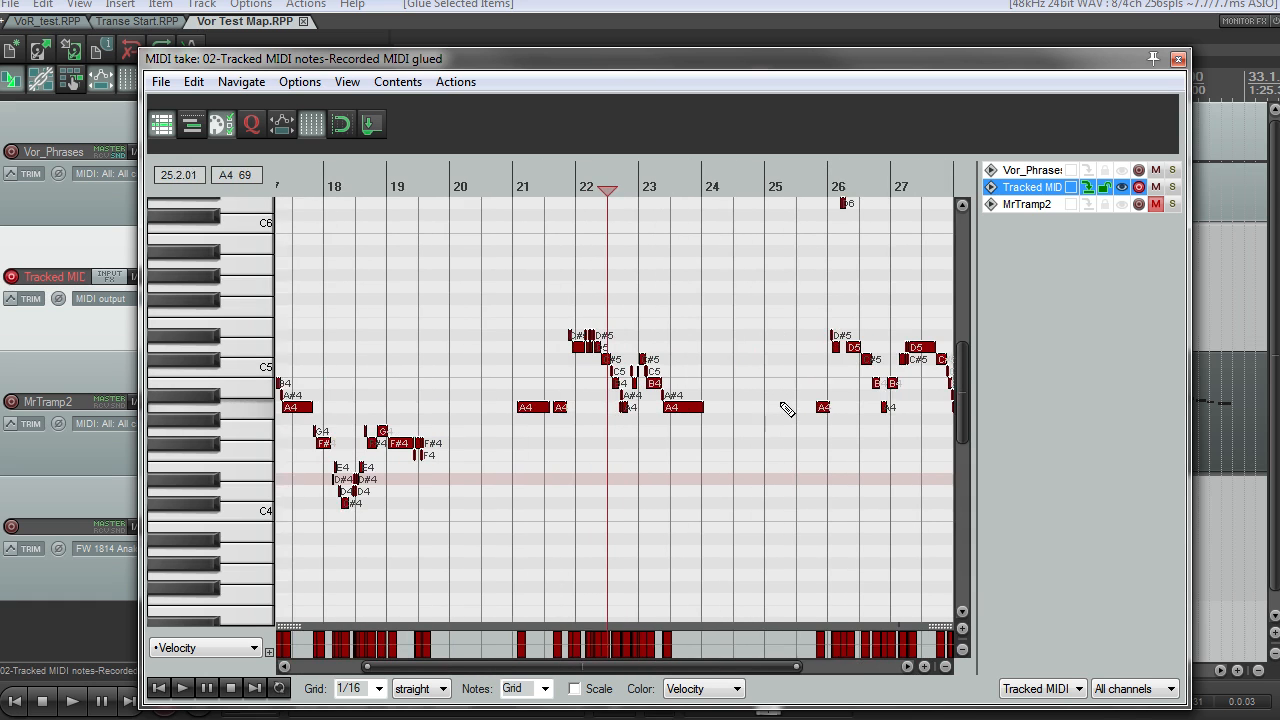
pyautogui.scroll(-2, 794, 408)
pyautogui.click(333, 187)
pyautogui.scroll(3, 394, 271)
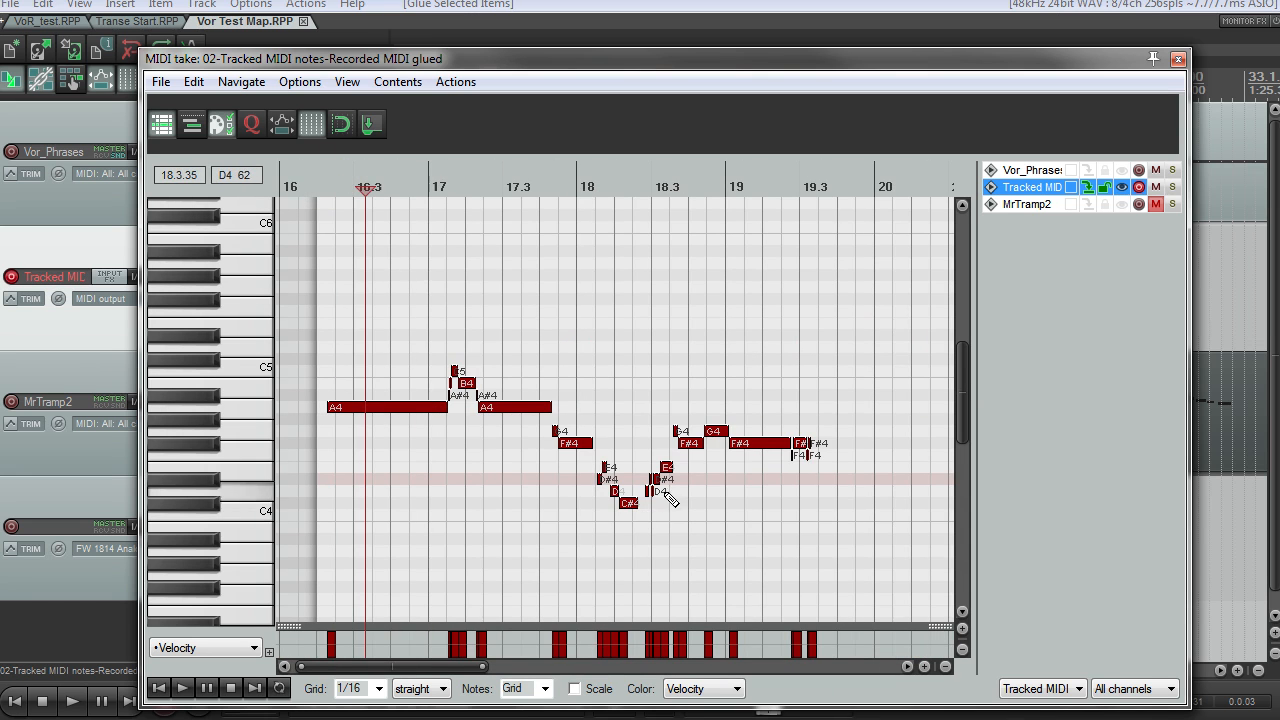
pyautogui.scroll(2, 529, 477)
pyautogui.scroll(-4, 531, 463)
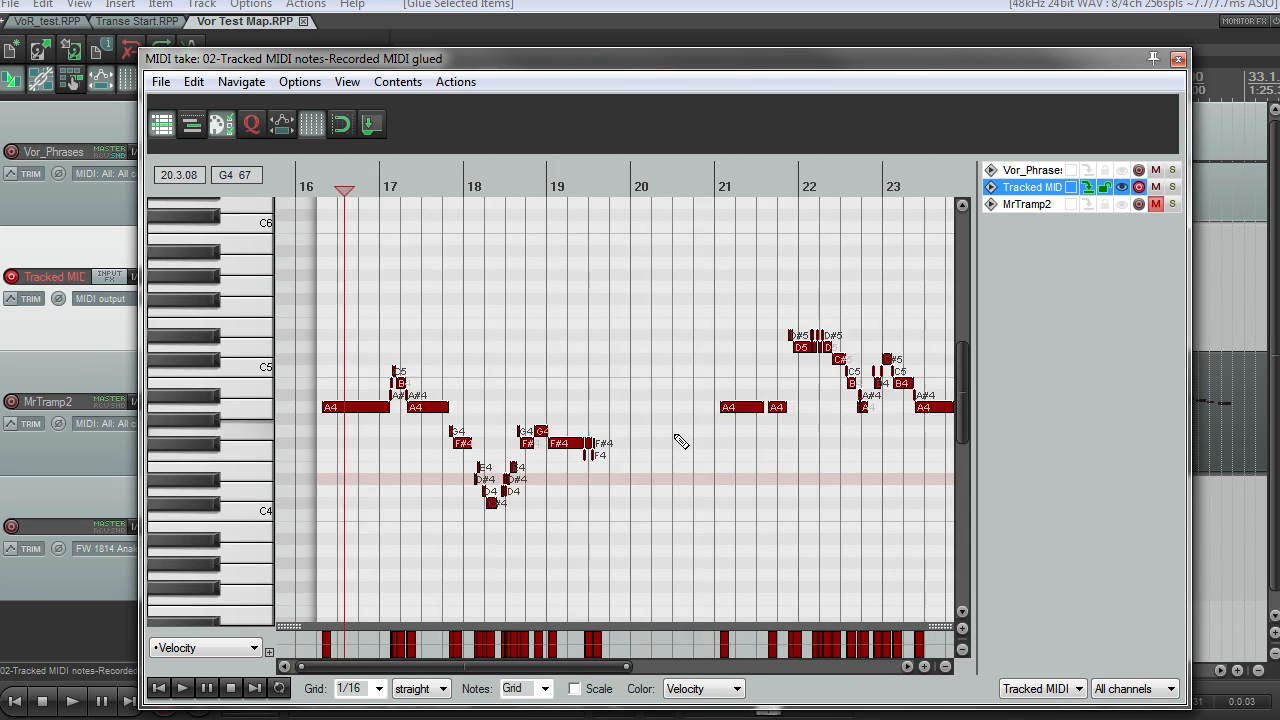
# - Delete the stray D6 note and the short D#5 note in measure 26 of the glued item
pyautogui.scroll(-2, 791, 274)
pyautogui.click(814, 185)
pyautogui.scroll(8, 791, 289)
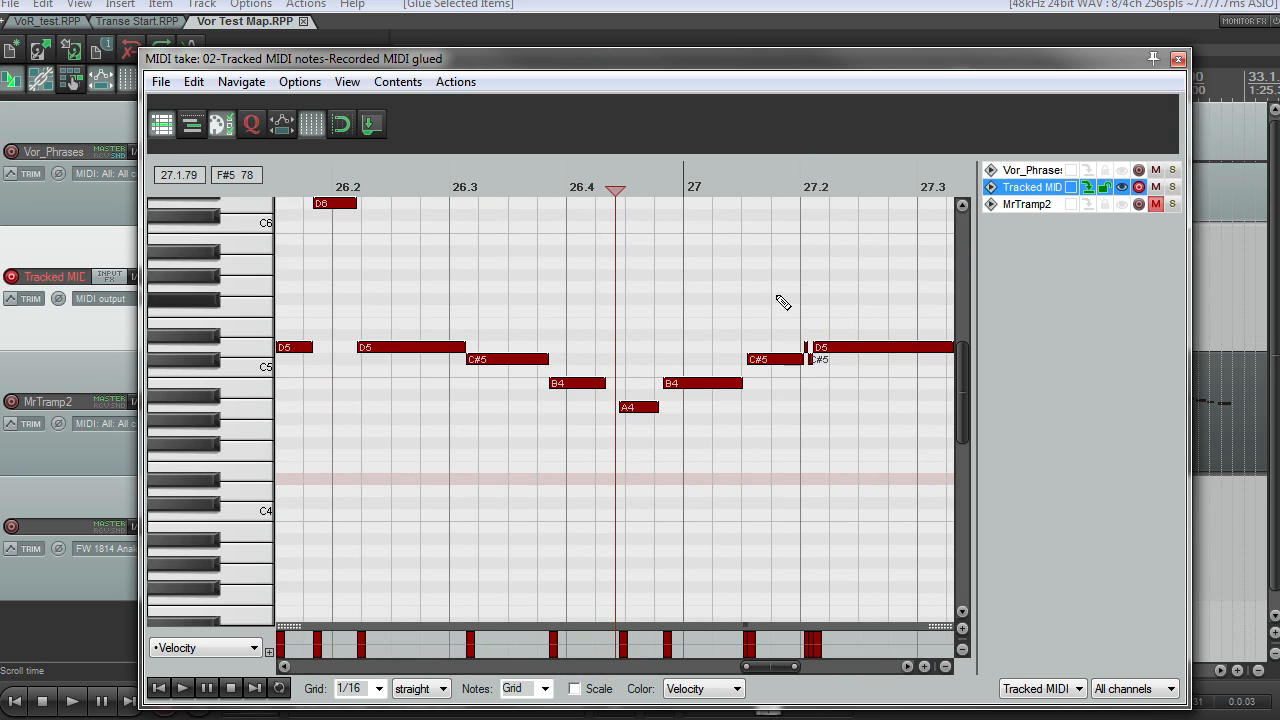
pyautogui.scroll(-3, 782, 304)
pyautogui.moveTo(349, 311); pyautogui.dragTo(416, 338)
pyautogui.moveTo(448, 237); pyautogui.dragTo(468, 205)
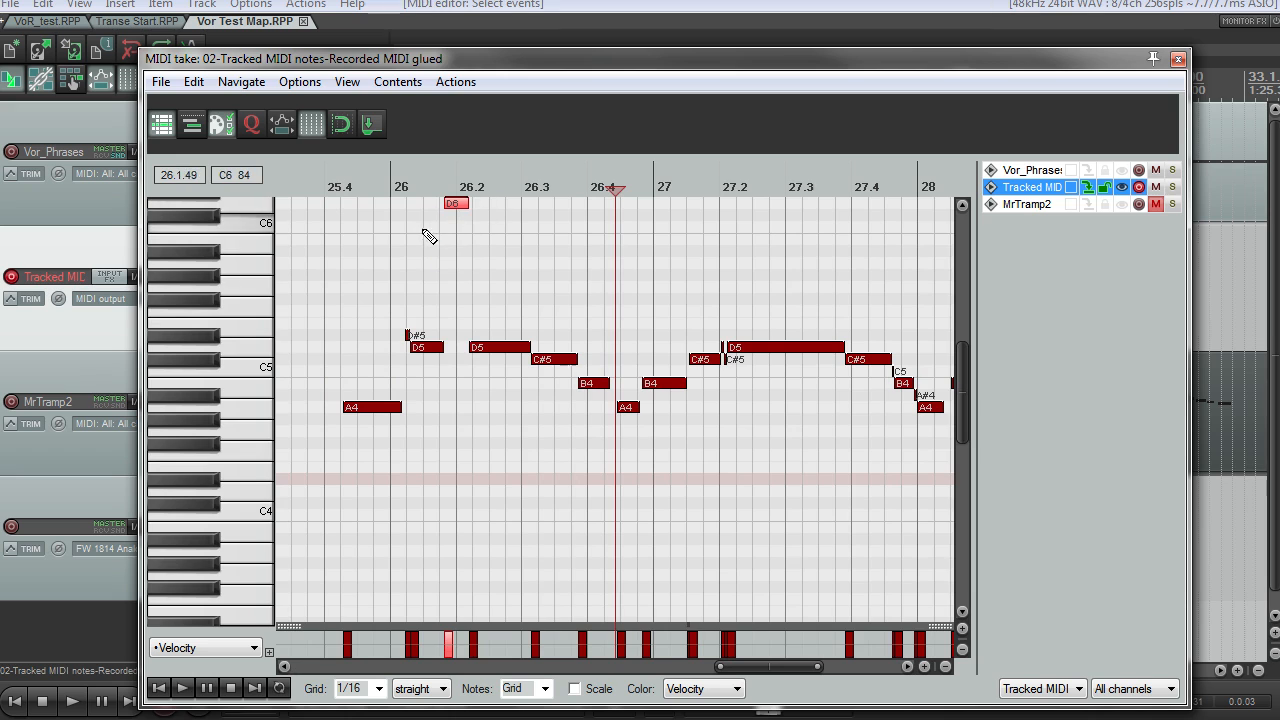
pyautogui.press('Delete')
pyautogui.moveTo(381, 307); pyautogui.dragTo(423, 346)
pyautogui.press('Delete')
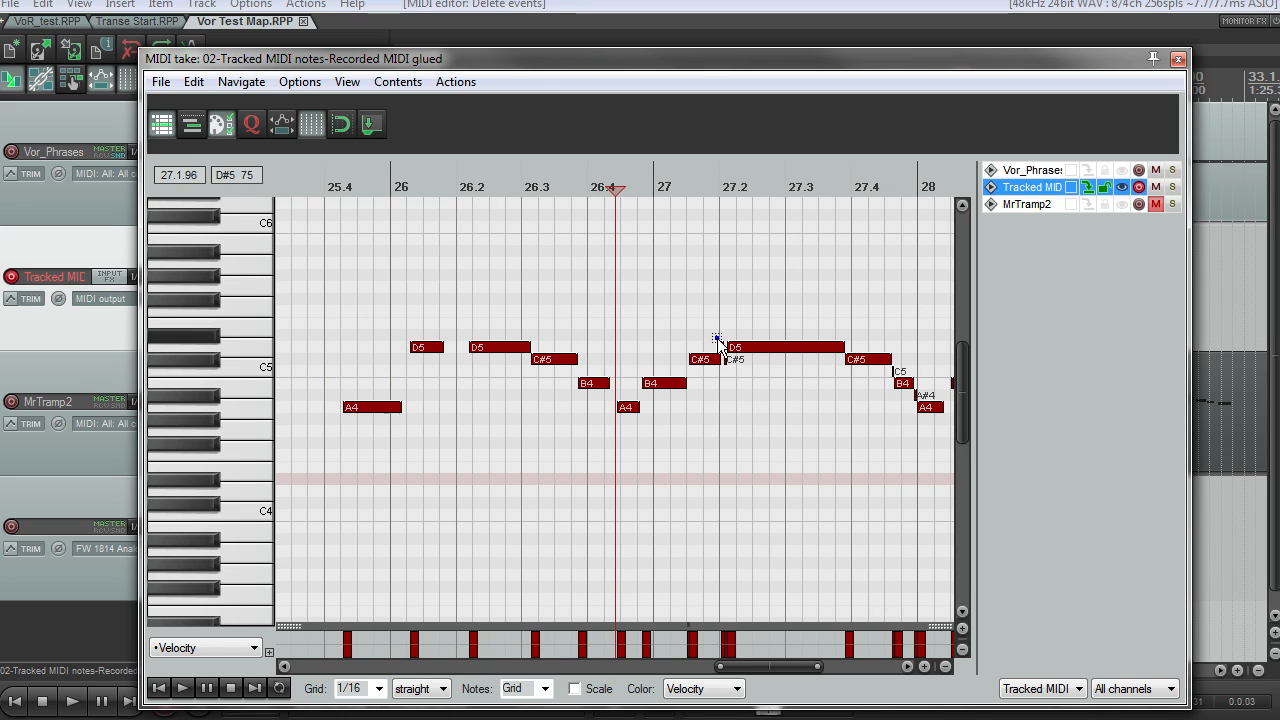
# - Delete the tiny stray notes before the long D5 in measure 27 and around the B4 and A4 leading into measure 28
pyautogui.moveTo(717, 338); pyautogui.dragTo(734, 380)
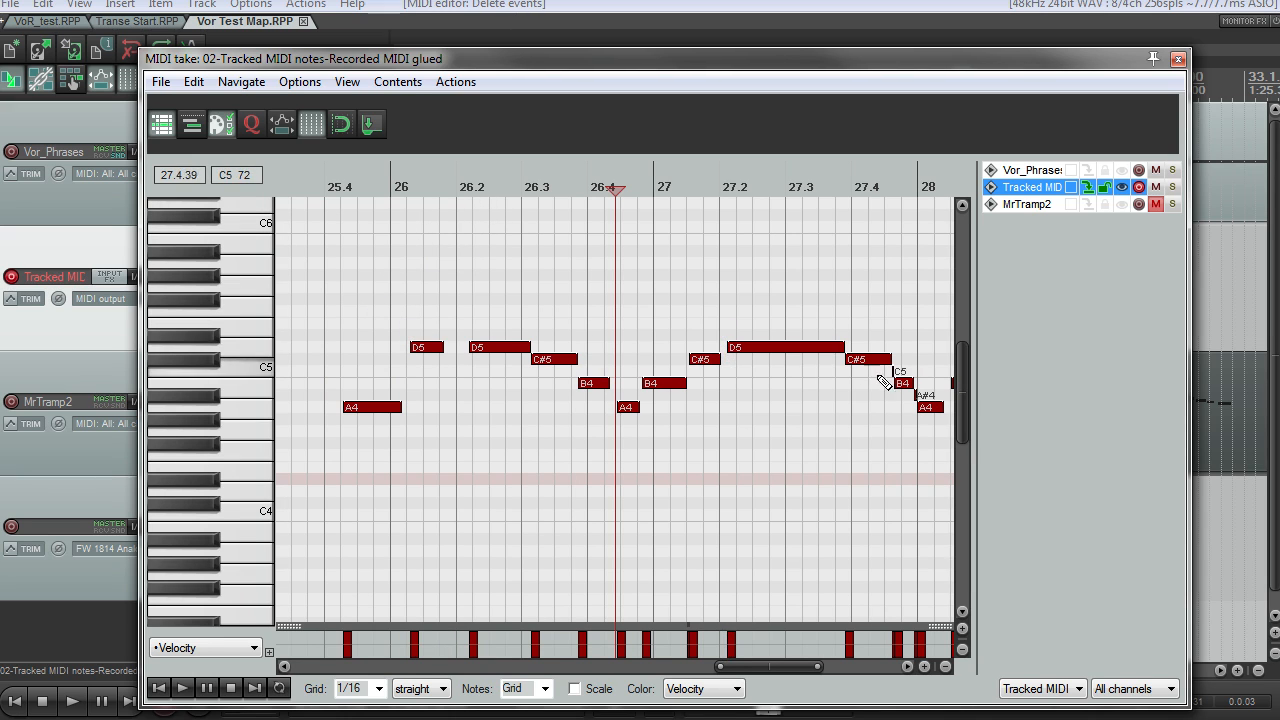
pyautogui.moveTo(879, 372); pyautogui.dragTo(880, 376)
pyautogui.press('Delete')
pyautogui.scroll(-3, 924, 399)
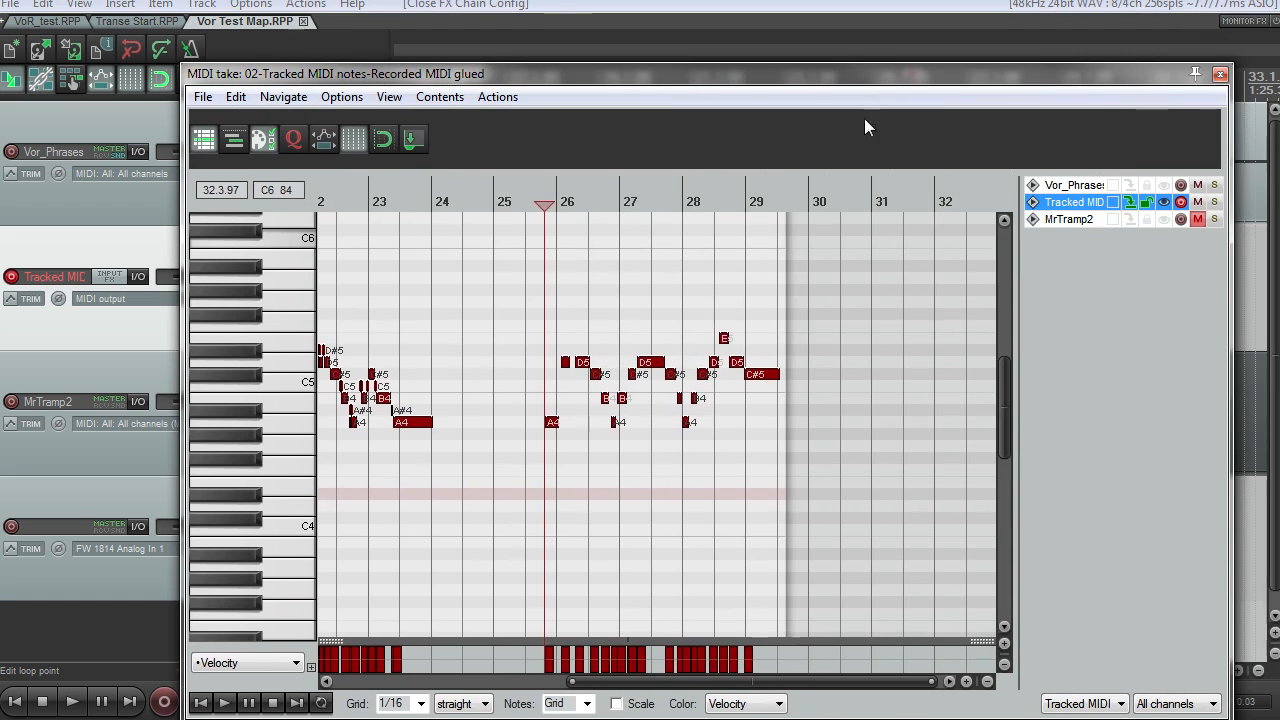
# - Close the MIDI editor, then move the full-length tracked item to track 4 and the short cleaned item to the MrTramp2 track
pyautogui.scroll(3, 667, 345)
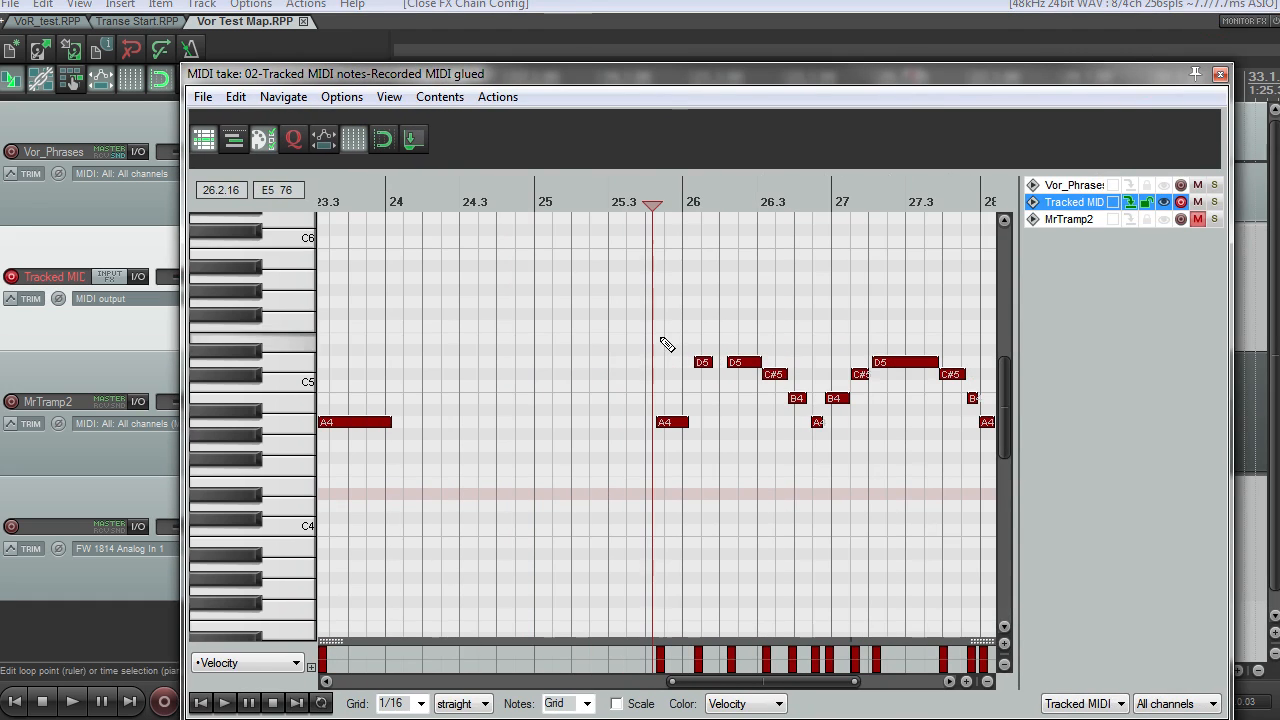
pyautogui.click(1220, 75)
pyautogui.scroll(-7, 1000, 306)
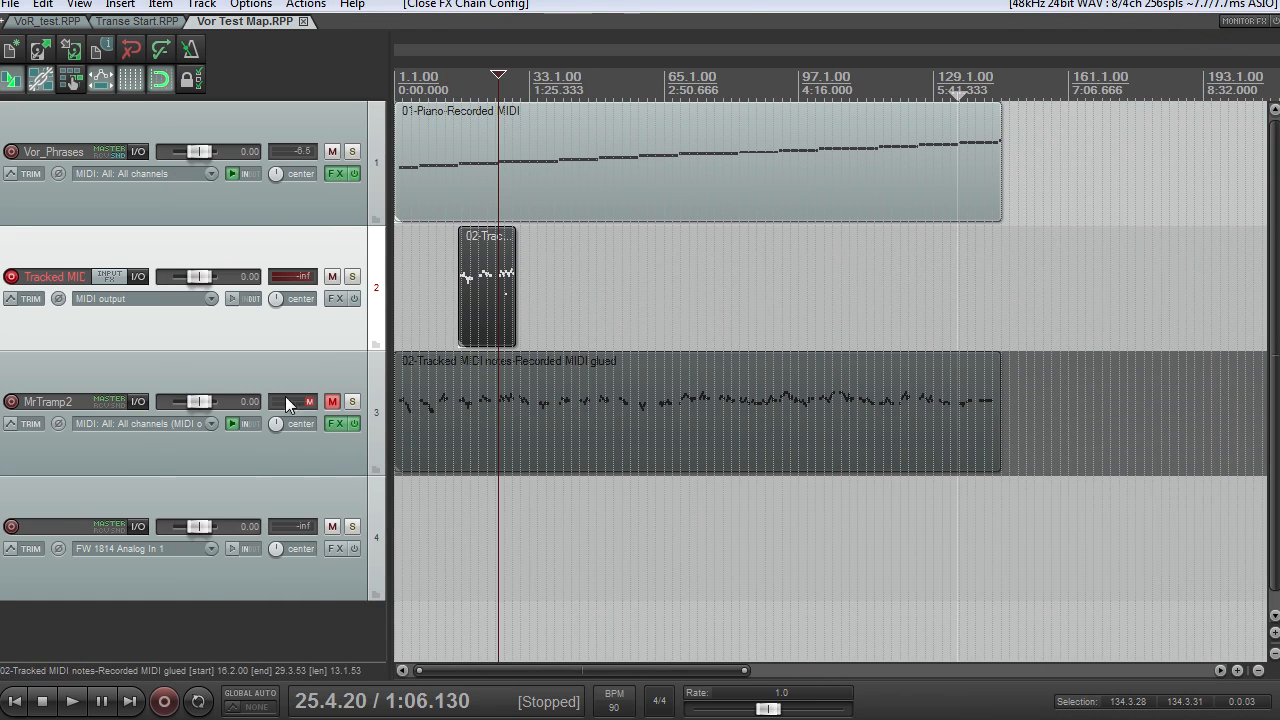
pyautogui.moveTo(485, 413); pyautogui.dragTo(470, 540)
pyautogui.moveTo(483, 317); pyautogui.dragTo(490, 372)
# - Unmute the MrTramp2 track and disarm recording on the Tracked MIDI notes track
pyautogui.click(331, 403)
pyautogui.click(12, 277)
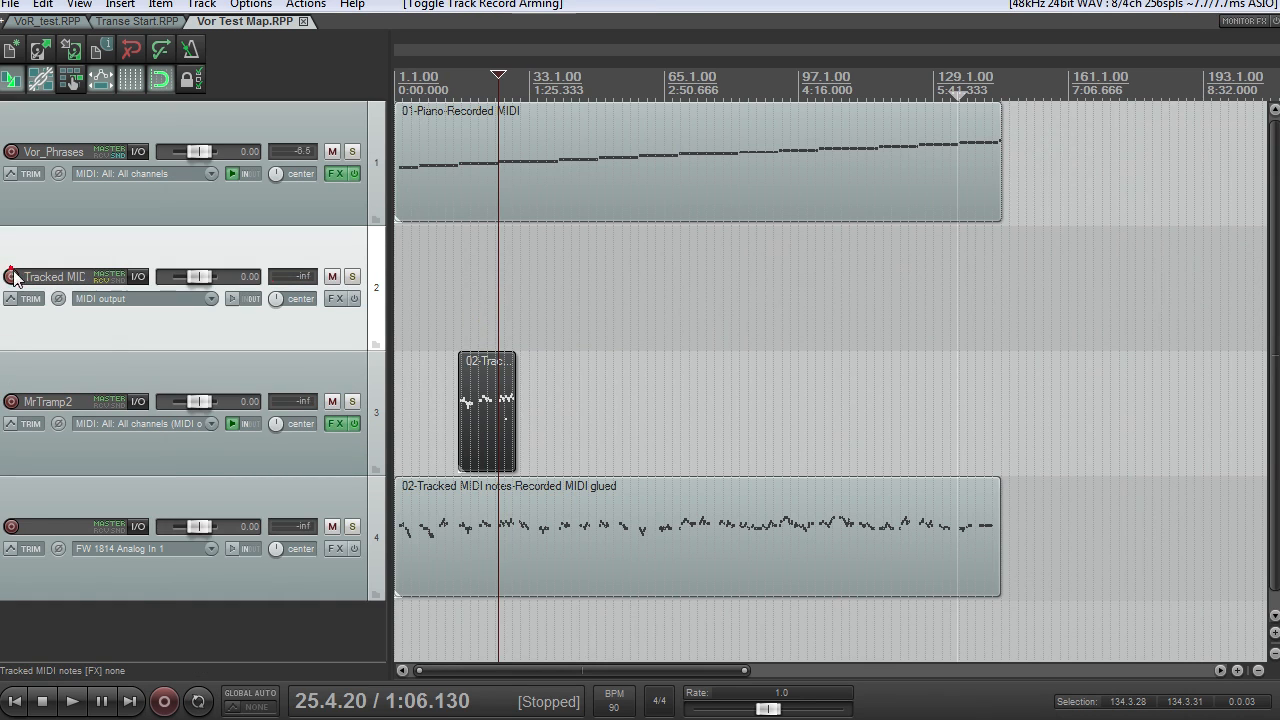
pyautogui.scroll(8, 655, 430)
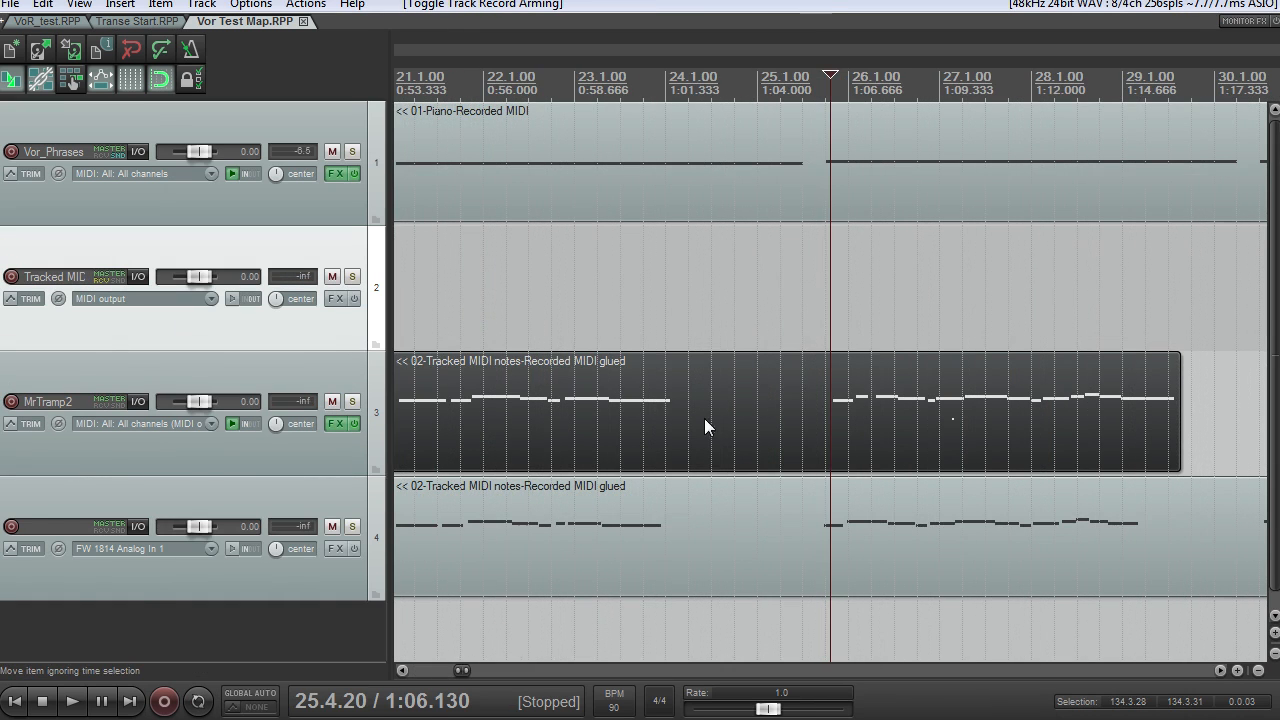
pyautogui.scroll(-10, 486, 267)
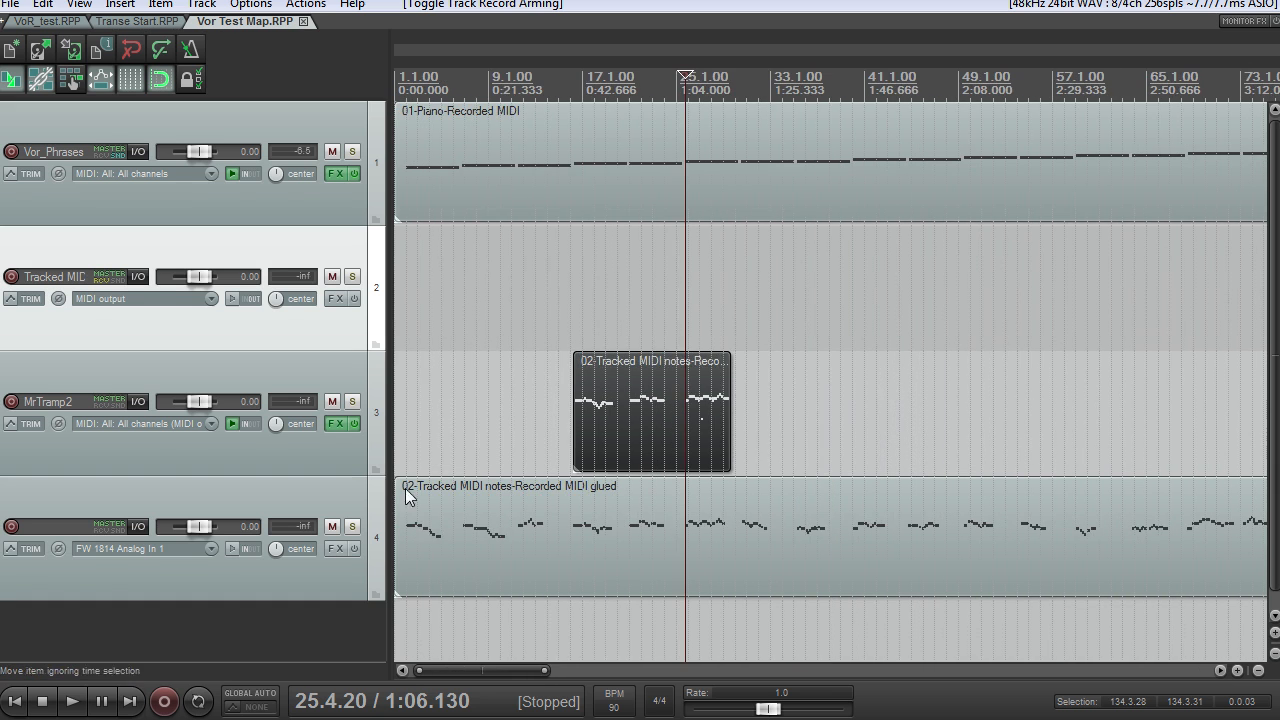
pyautogui.scroll(-2, 575, 505)
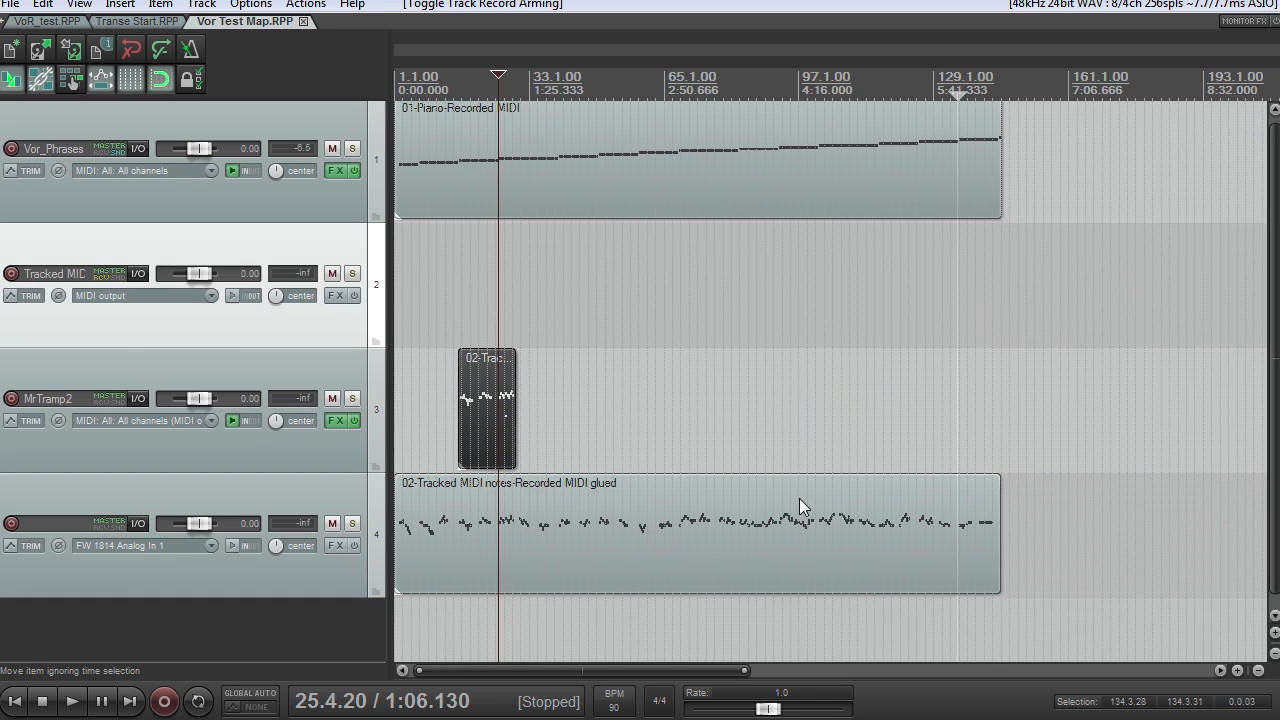
pyautogui.scroll(8, 799, 498)
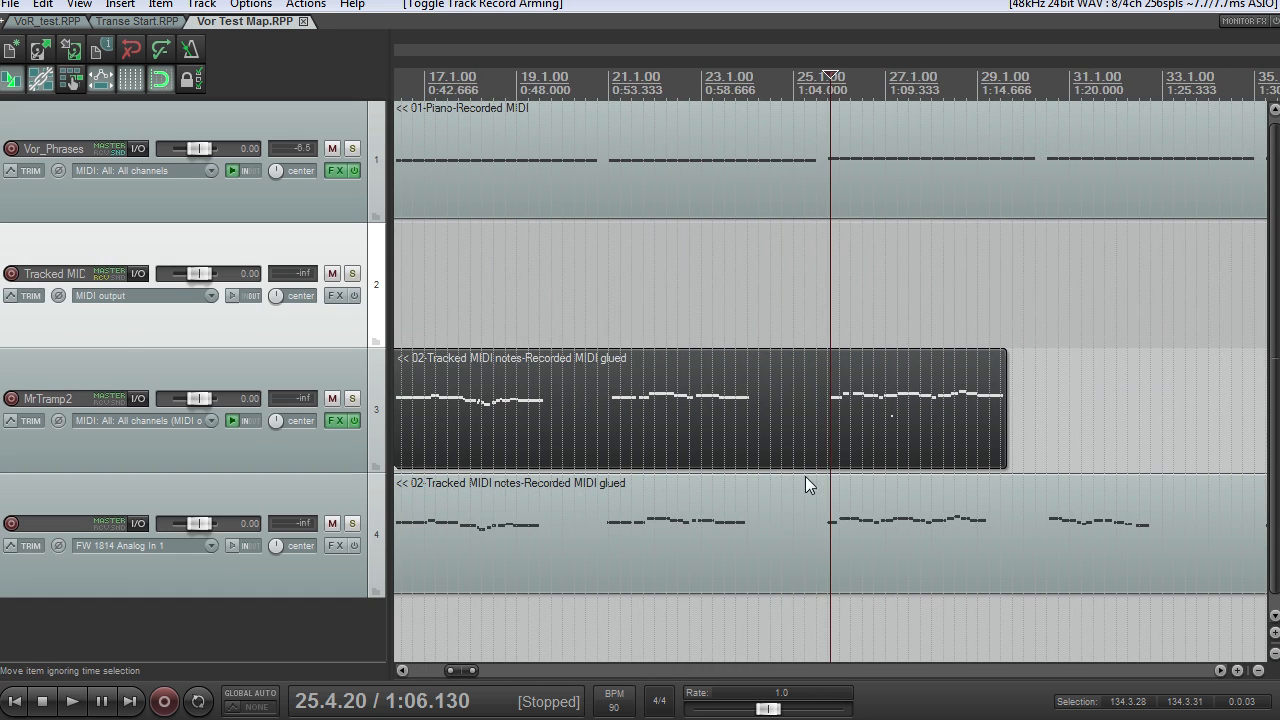
pyautogui.scroll(2, 805, 477)
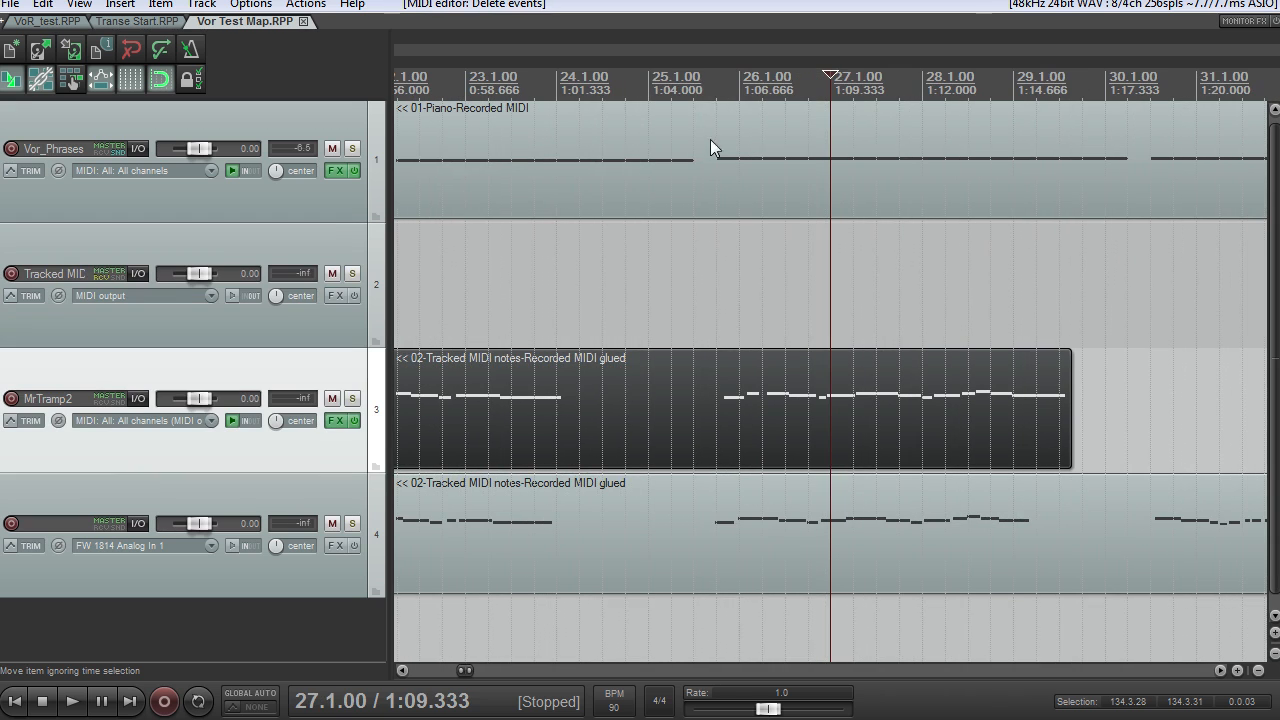
# - Start playback from 25.4.00 and open the short item on the MrTramp2 track in the MIDI editor
pyautogui.click(708, 76)
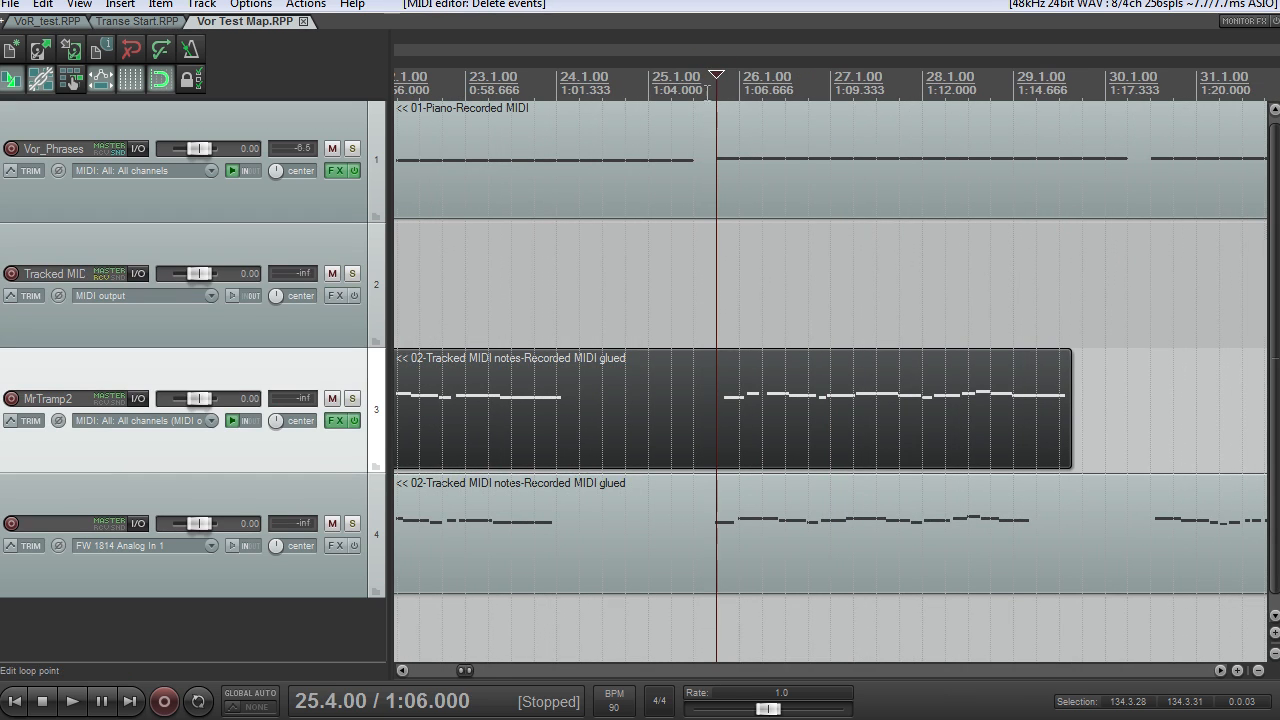
pyautogui.scroll(-4, 648, 490)
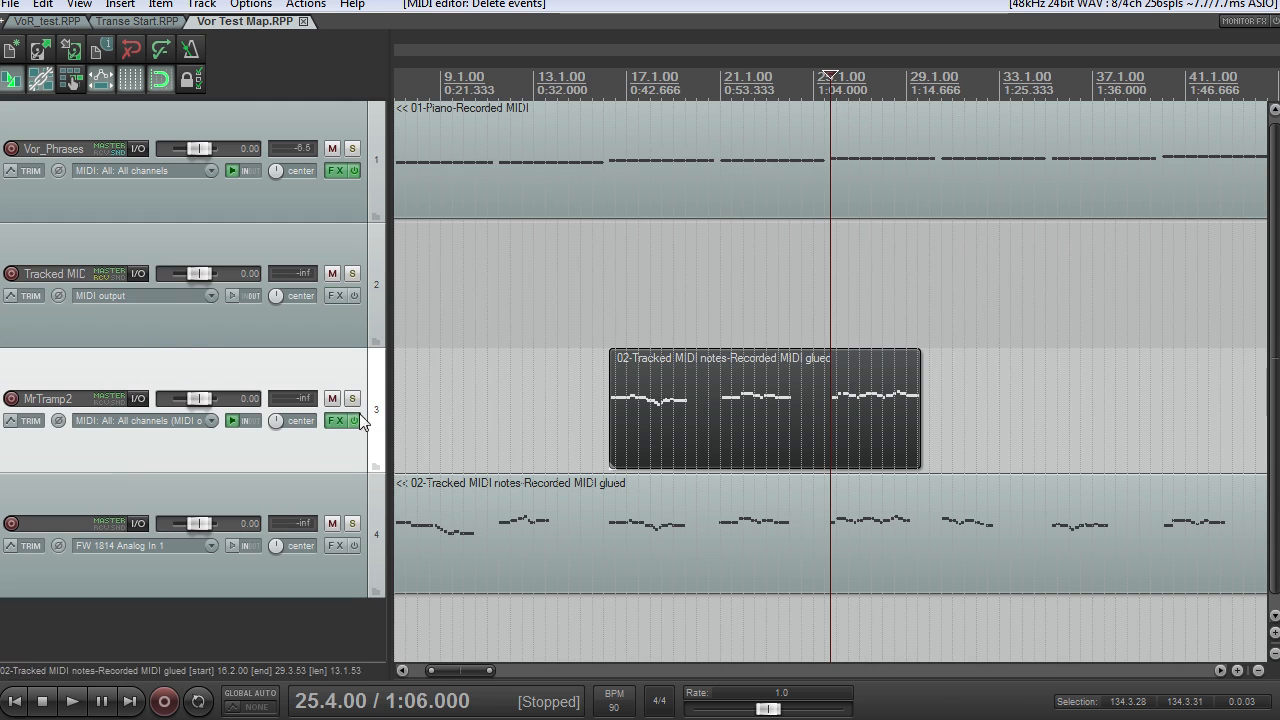
pyautogui.scroll(3, 734, 395)
pyautogui.press('space')
pyautogui.doubleClick(894, 433)
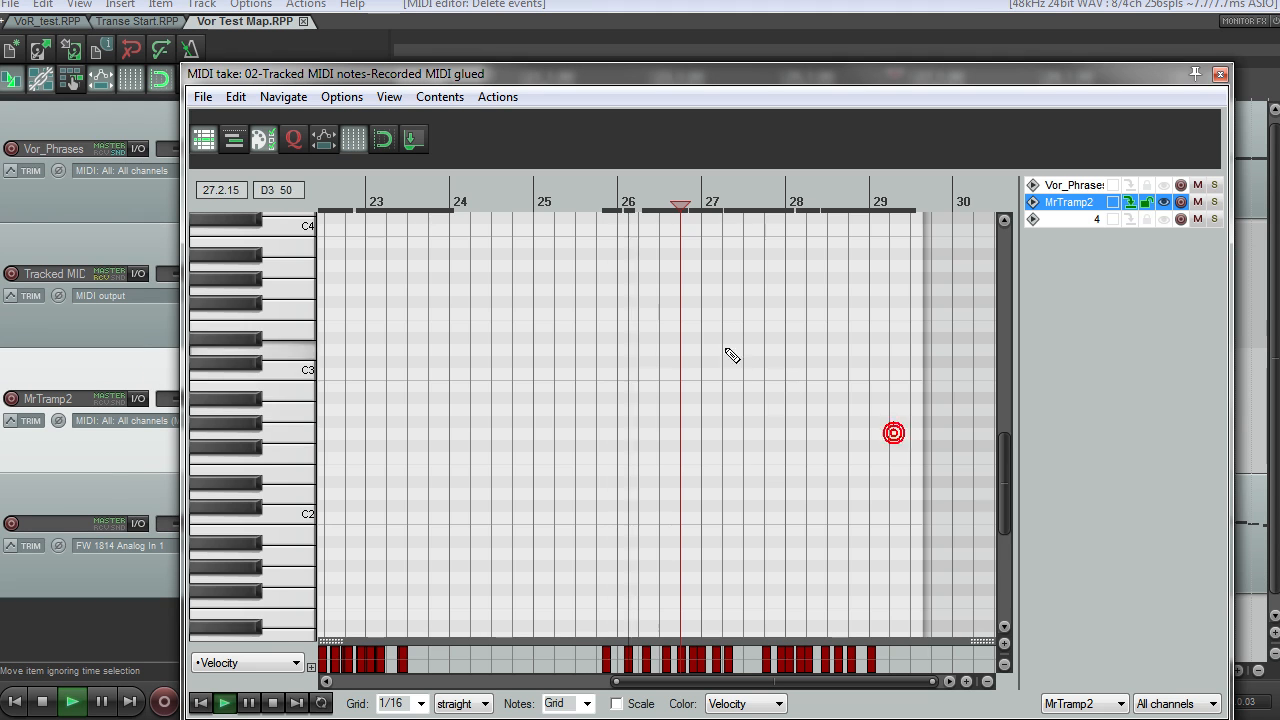
# - Select all notes of the last phrase, from the A4 before measure 26 to the long C#5, and place the edit cursor just before it
pyautogui.moveTo(1007, 468); pyautogui.dragTo(1006, 392)
pyautogui.moveTo(589, 306); pyautogui.dragTo(966, 471)
pyautogui.scroll(5, 809, 380)
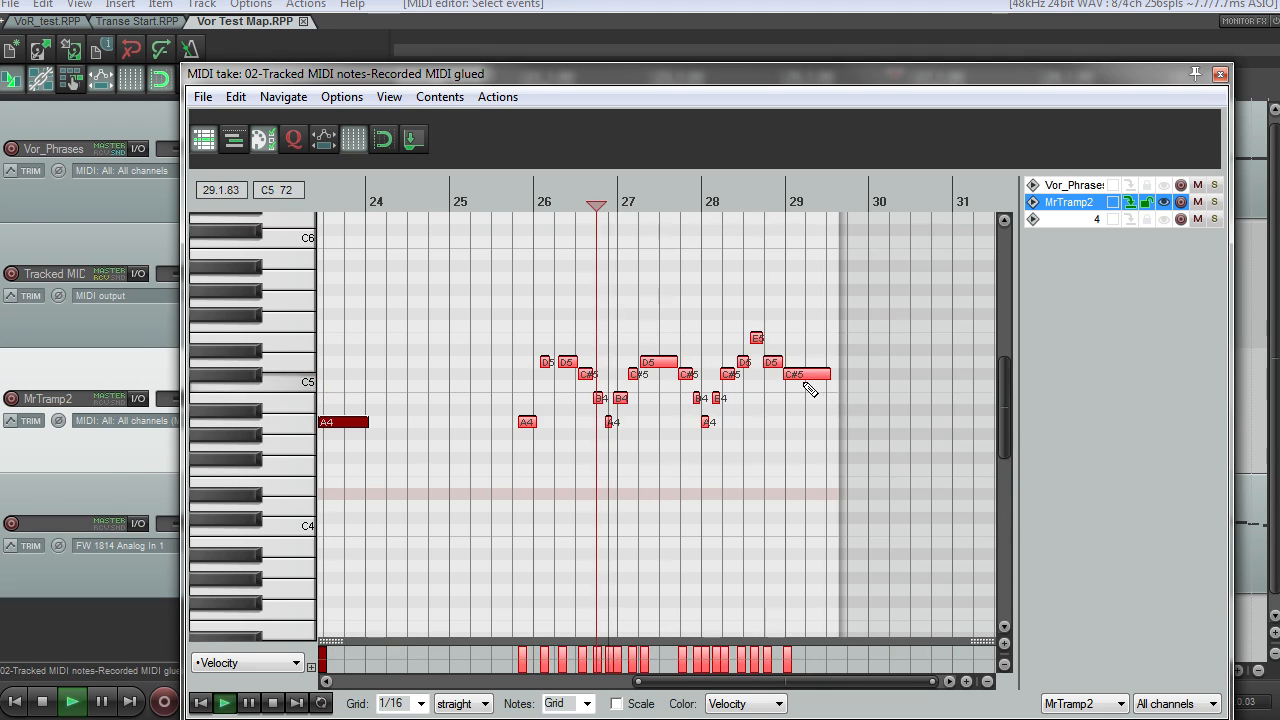
pyautogui.scroll(4, 571, 399)
pyautogui.scroll(-4, 571, 399)
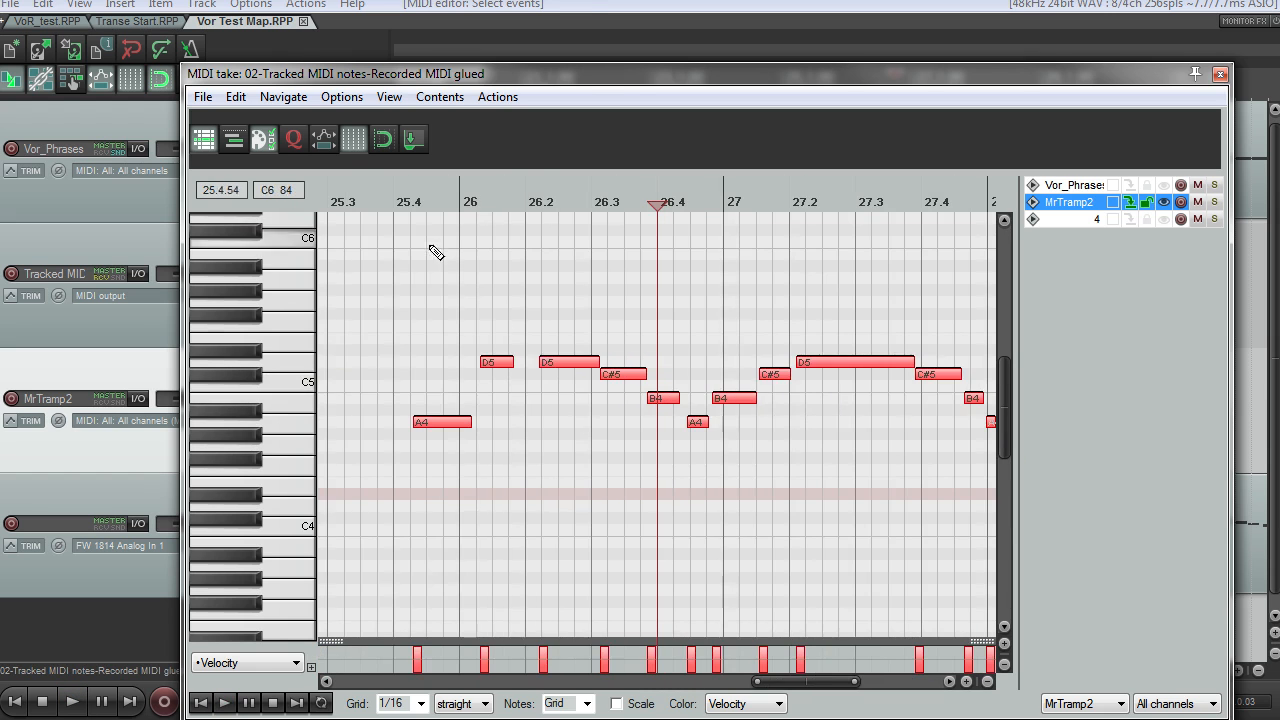
pyautogui.click(398, 225)
pyautogui.scroll(4, 398, 225)
# - Check the ReaTune correction settings in the Vor_Phrases effects chain
pyautogui.moveTo(304, 76); pyautogui.dragTo(469, 168)
pyautogui.click(335, 172)
pyautogui.click(335, 172)
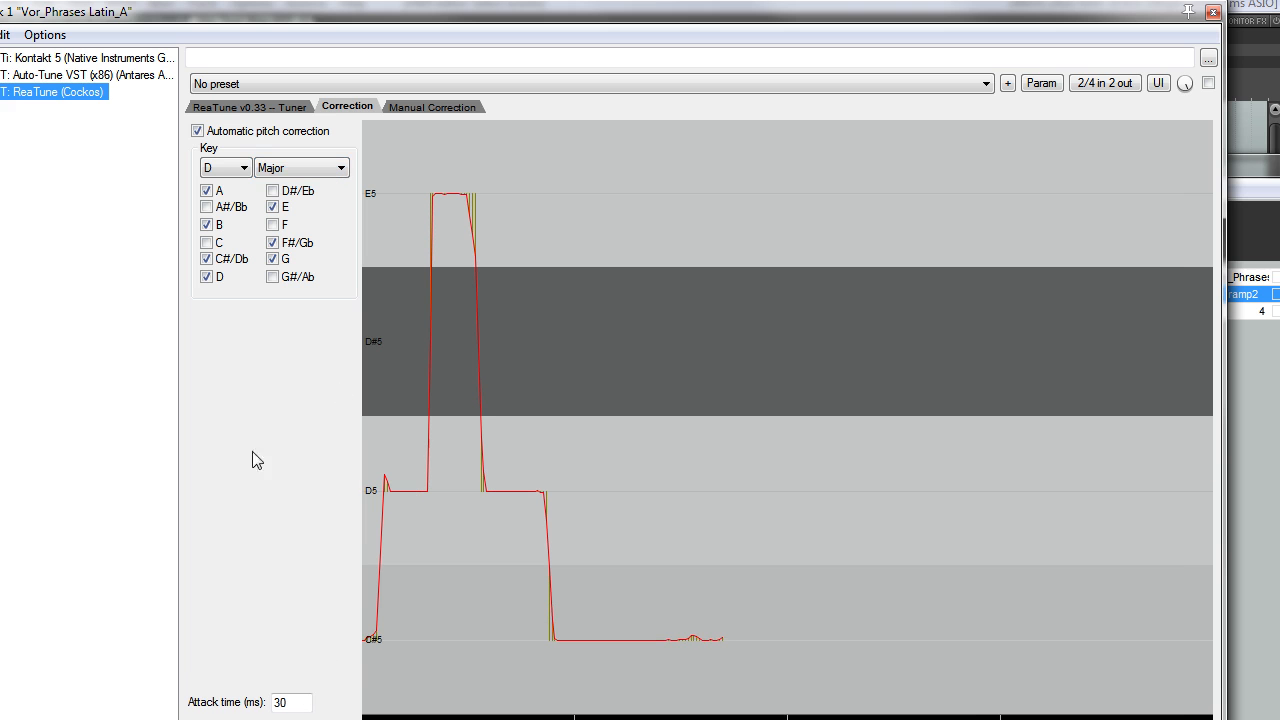
pyautogui.click(229, 107)
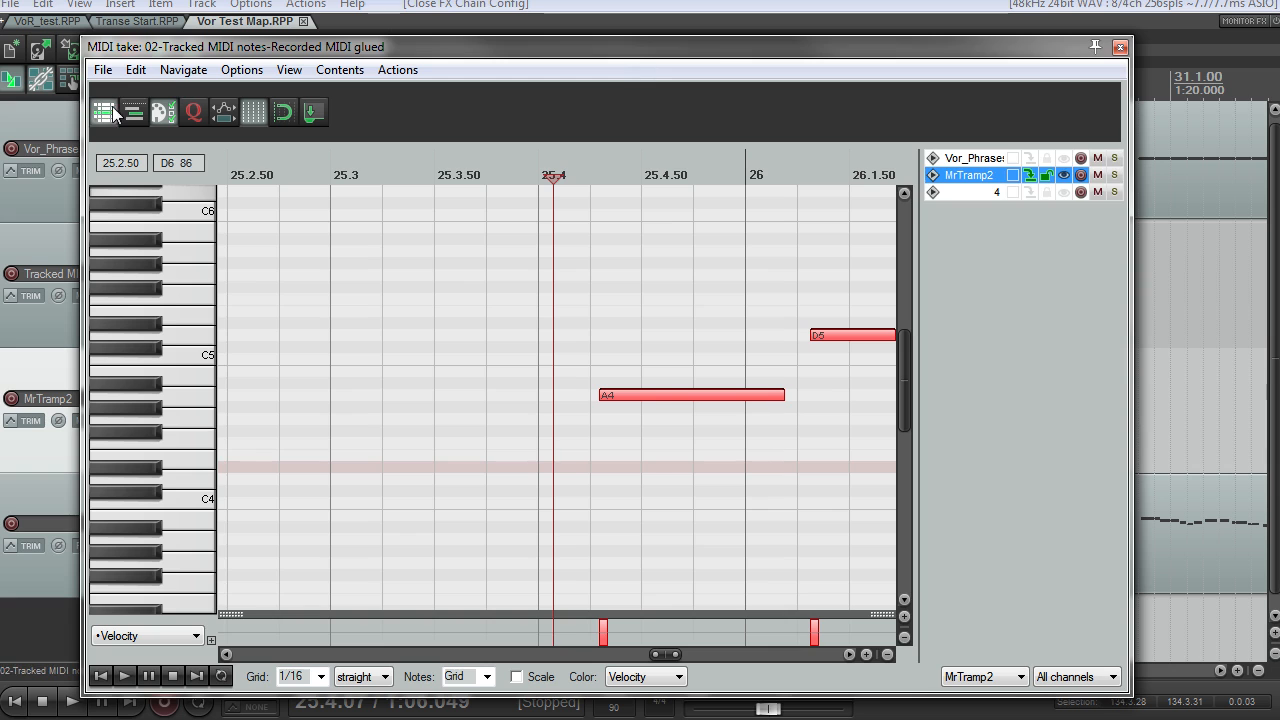
# - Hide the MIDI editor's track list and shift the selected phrase slightly earlier, keeping its pitches
pyautogui.click(105, 113)
pyautogui.scroll(-4, 788, 438)
pyautogui.scroll(5, 791, 440)
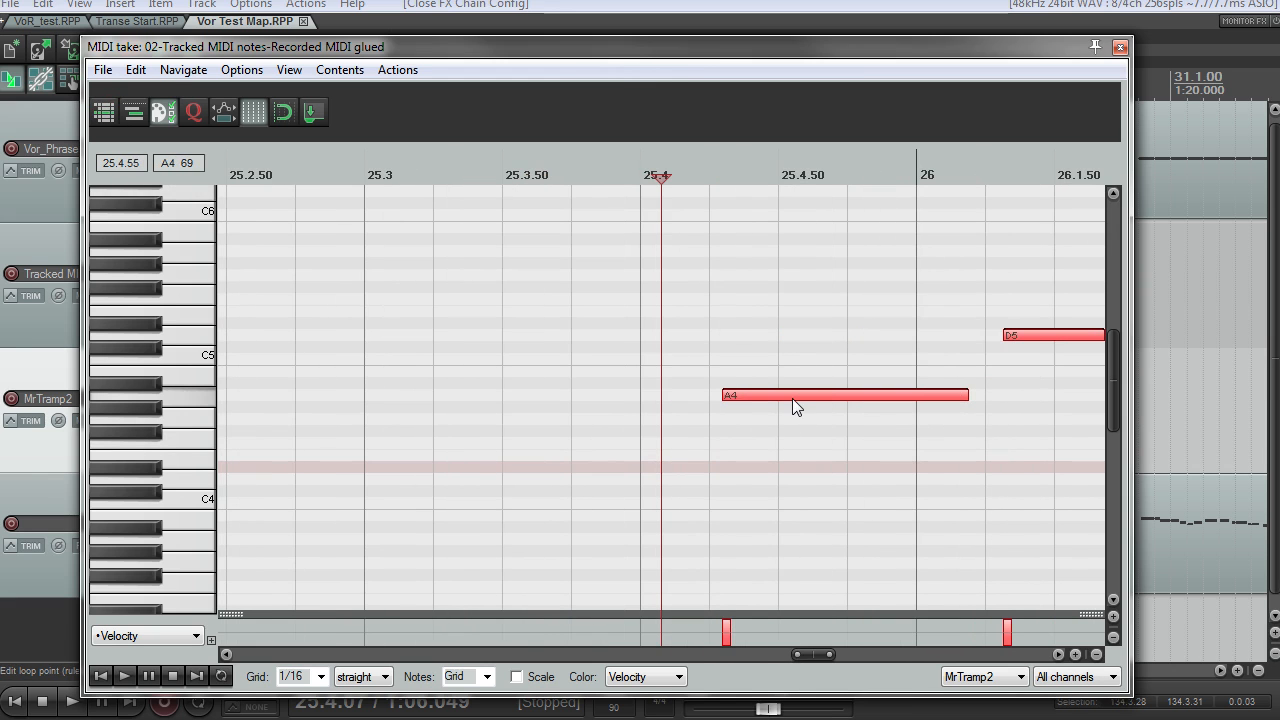
pyautogui.moveTo(792, 398); pyautogui.dragTo(756, 396)
# - Play the shifted phrase from the edit cursor to check its timing against the vocal
pyautogui.press('space')
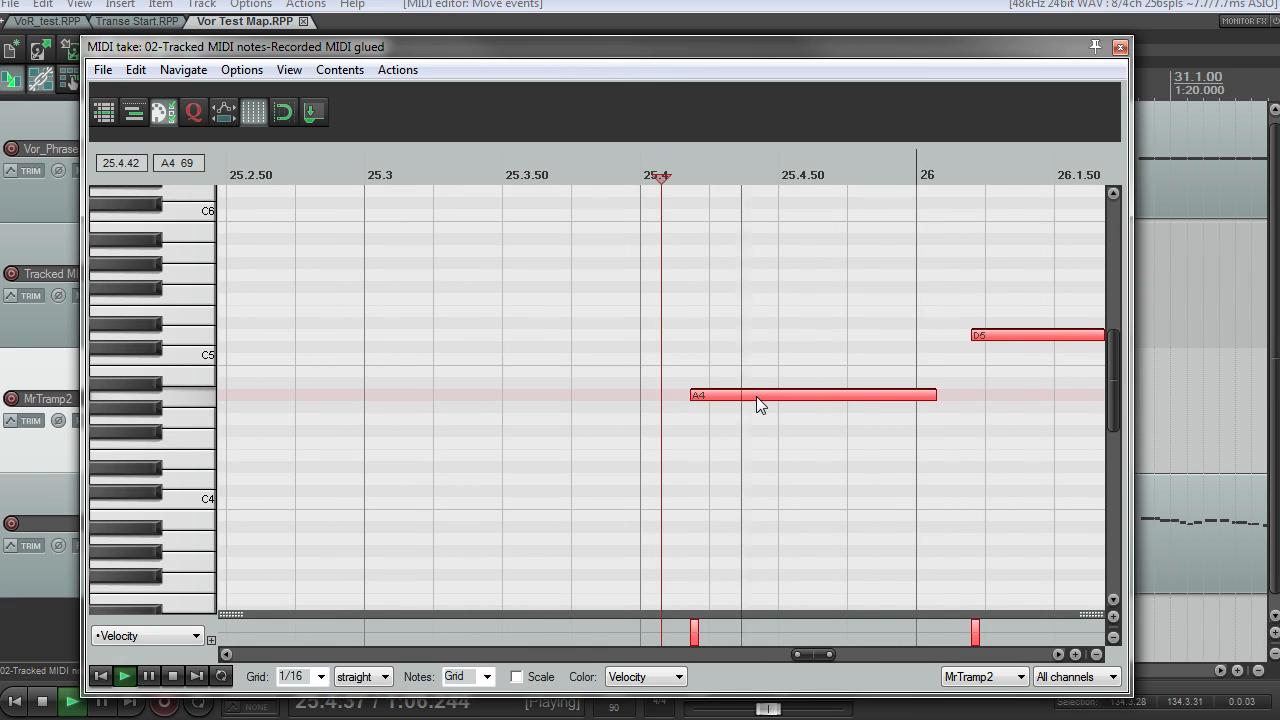
pyautogui.scroll(-3, 756, 396)
pyautogui.press('space')
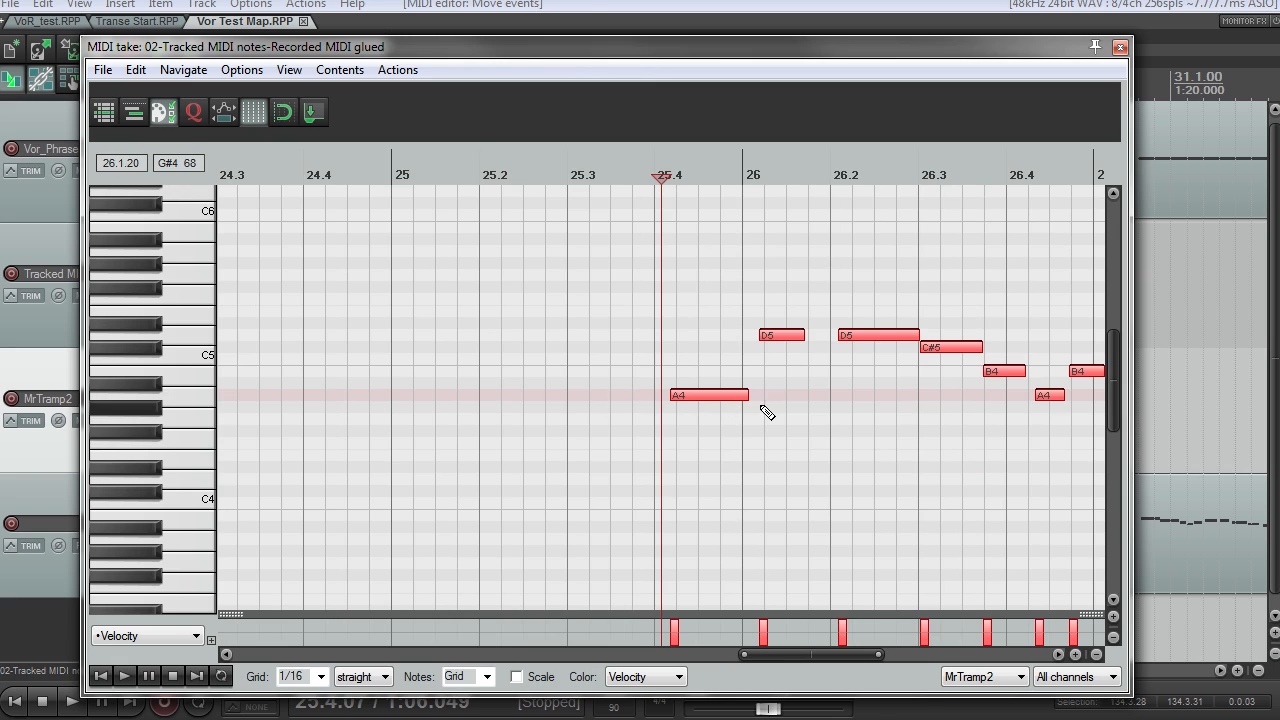
# - Lower the velocity of the selected phrase's notes and play it back through measure 29
pyautogui.scroll(-5, 767, 430)
pyautogui.hotkey('alt', 'Down')
pyautogui.press('space')
pyautogui.scroll(3, 778, 389)
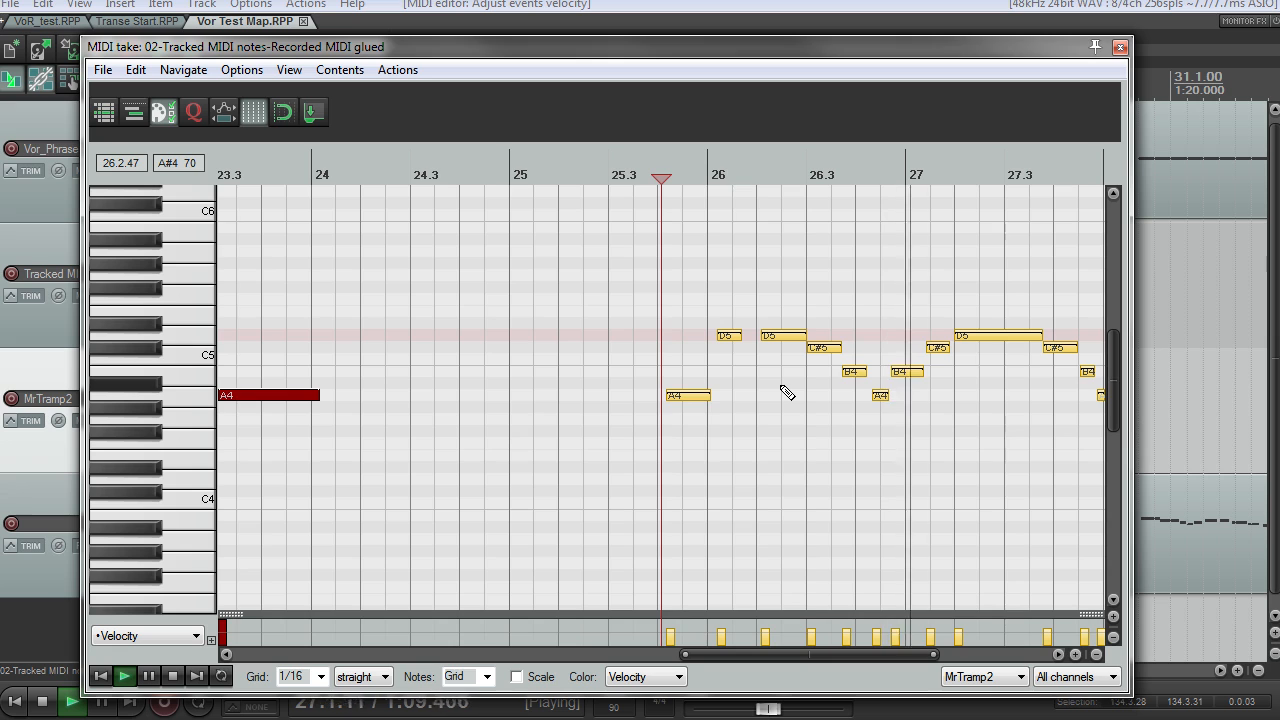
pyautogui.scroll(-2, 787, 393)
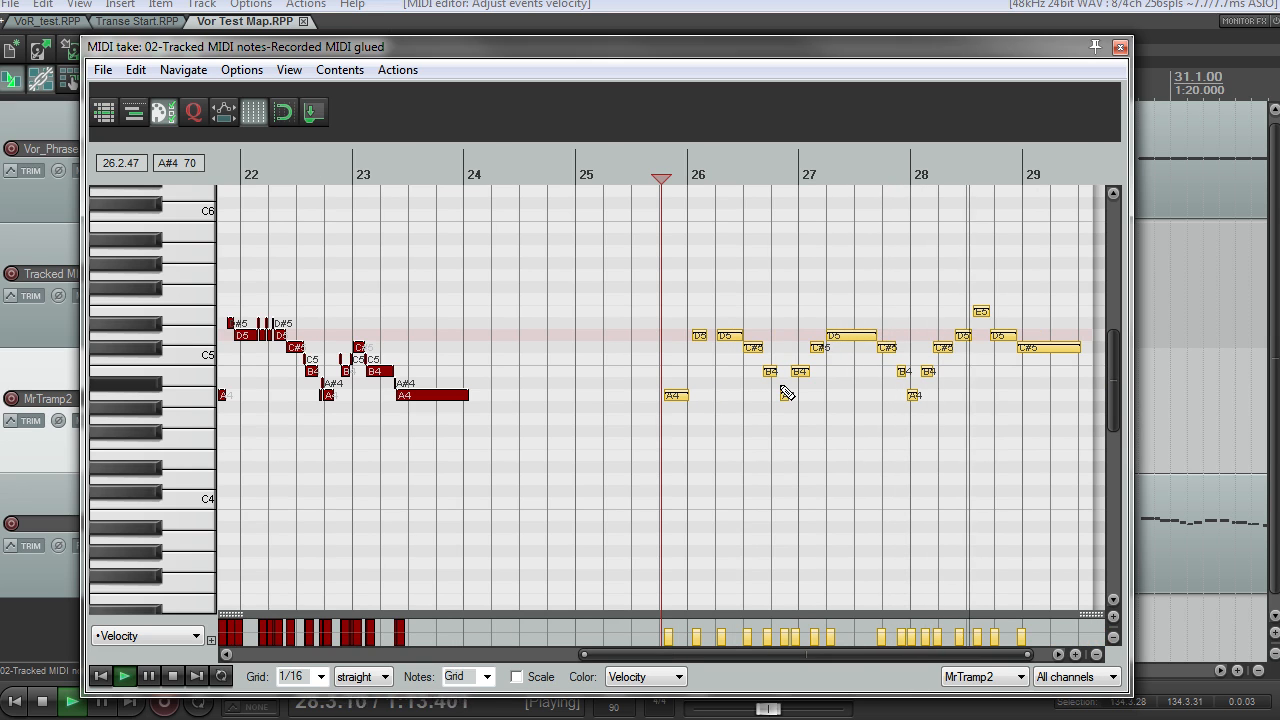
pyautogui.scroll(-2, 787, 393)
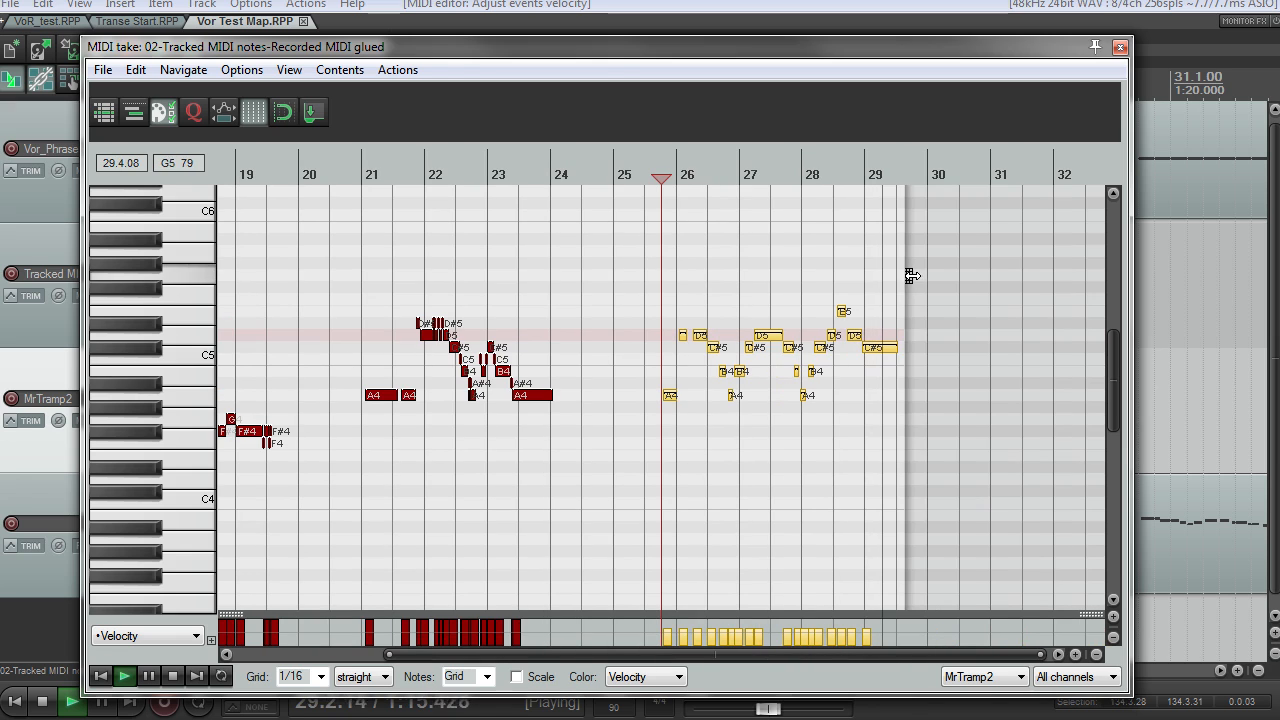
# - Extend the item's end to measure 31, stop playback and close the MIDI editor
pyautogui.moveTo(912, 276); pyautogui.dragTo(998, 296)
pyautogui.press('space')
pyautogui.click(1121, 47)
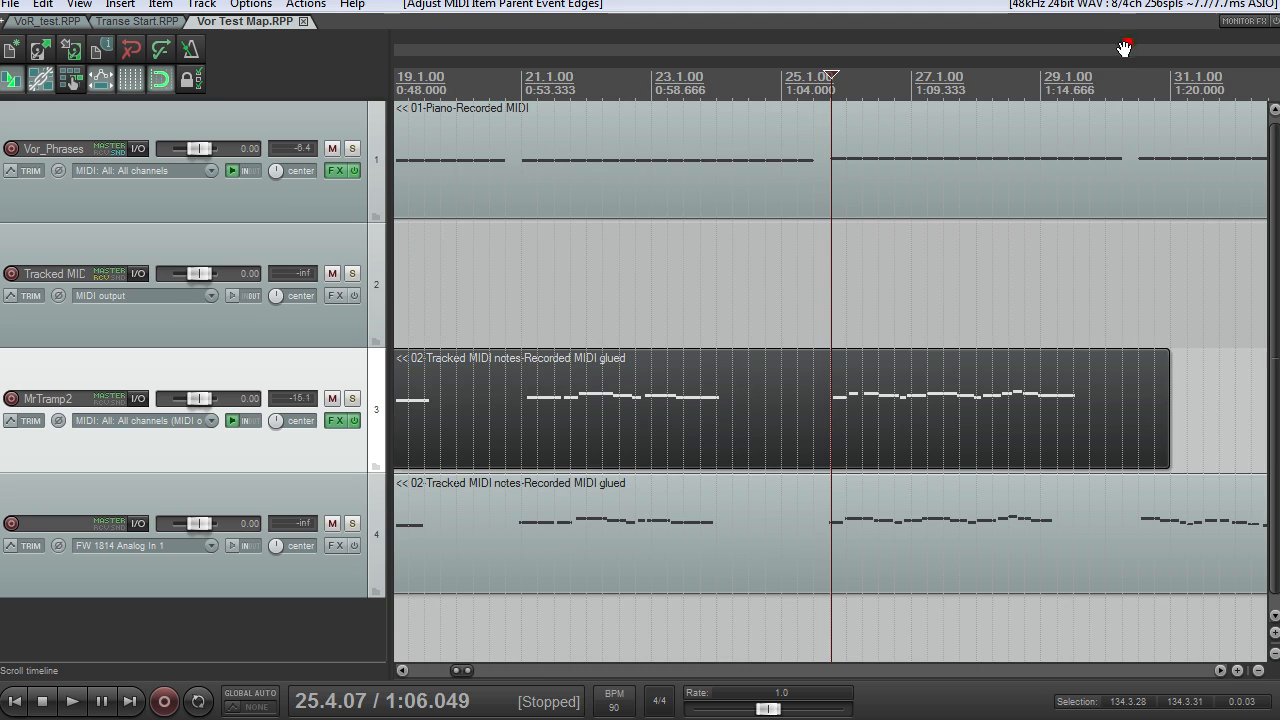
pyautogui.scroll(-6, 877, 286)
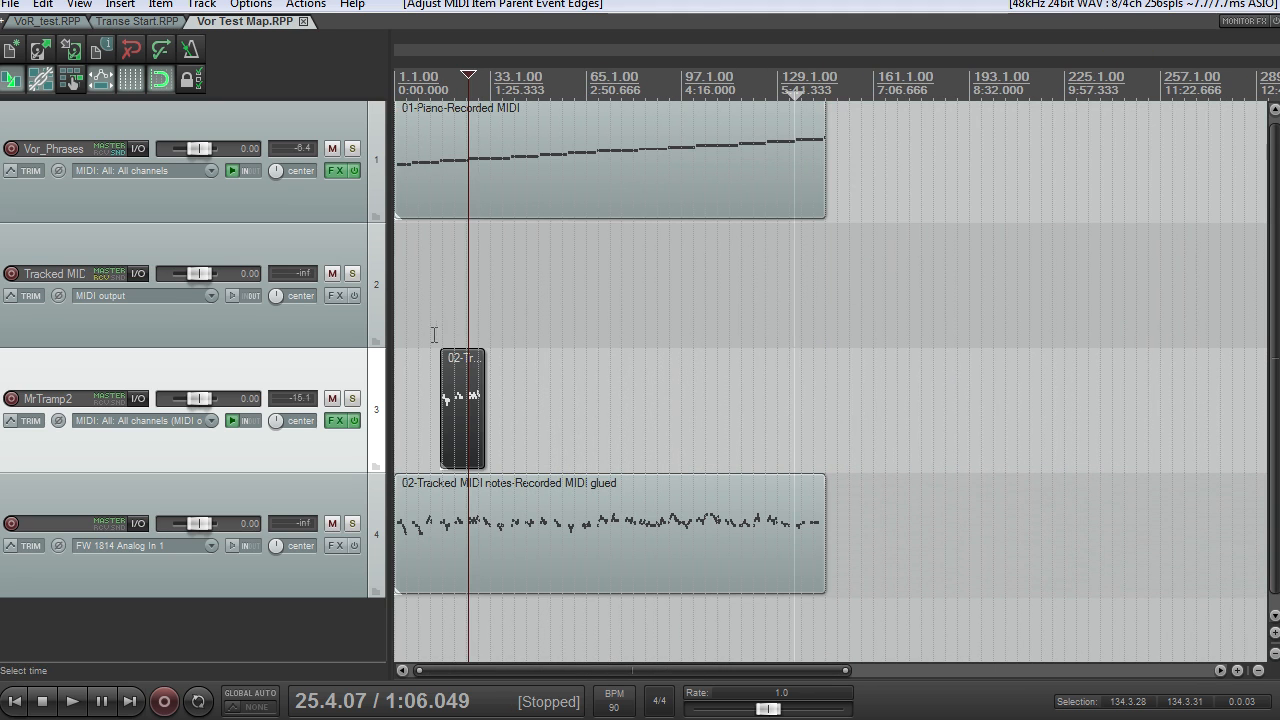
pyautogui.scroll(5, 626, 347)
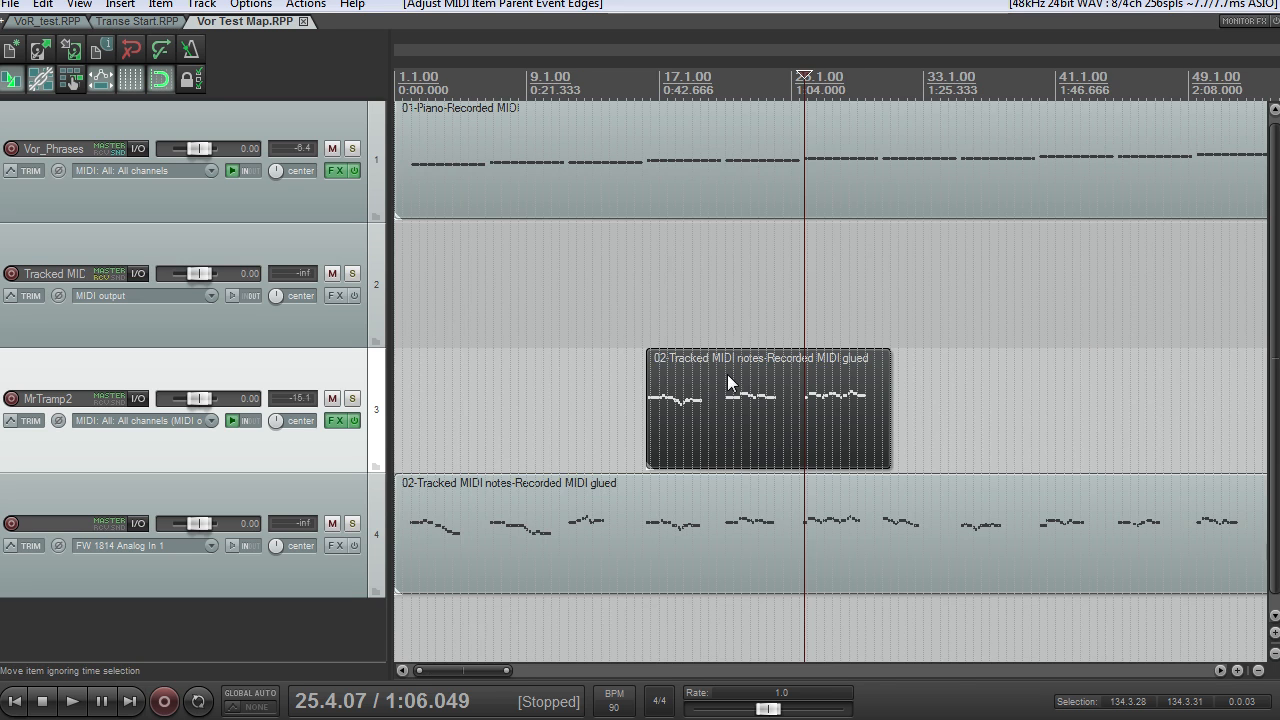
pyautogui.scroll(-2, 746, 450)
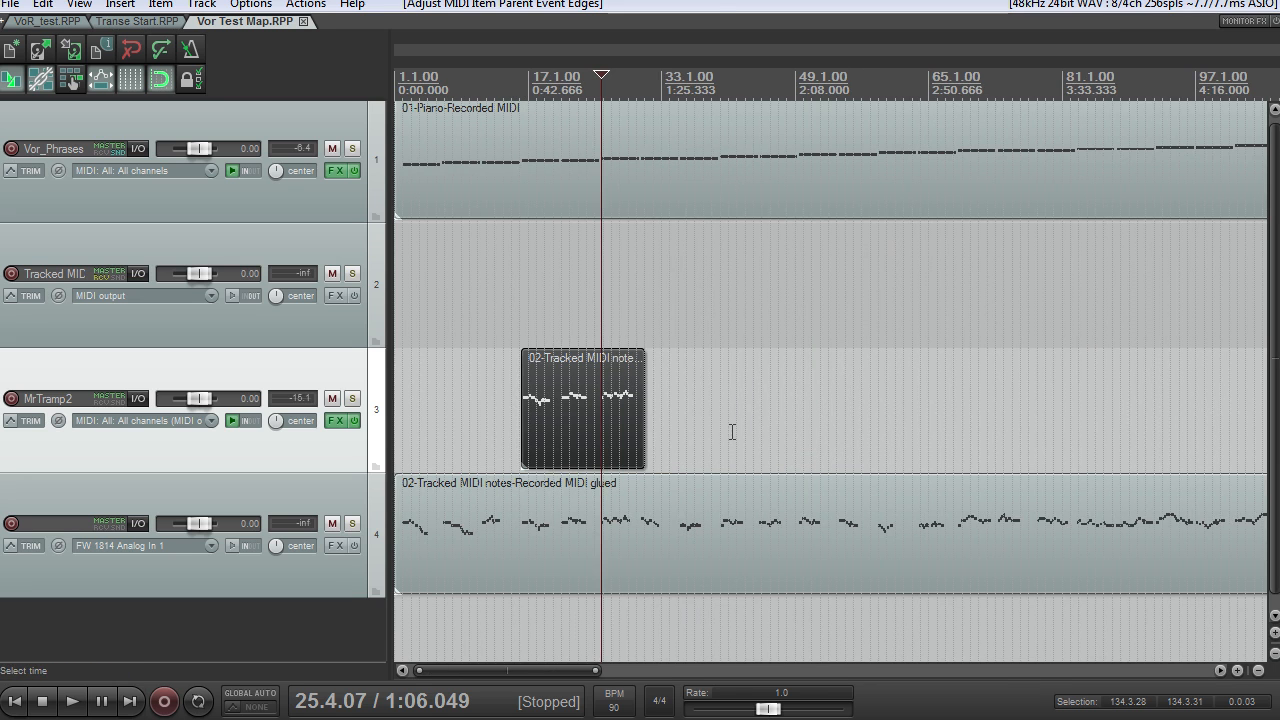
pyautogui.scroll(-3, 732, 432)
pyautogui.scroll(2, 729, 429)
# - Switch to the VoR_test.RPP project and examine how the Vor_Phrases and MrTramp2 phrase map items line up after measure 259
pyautogui.click(47, 21)
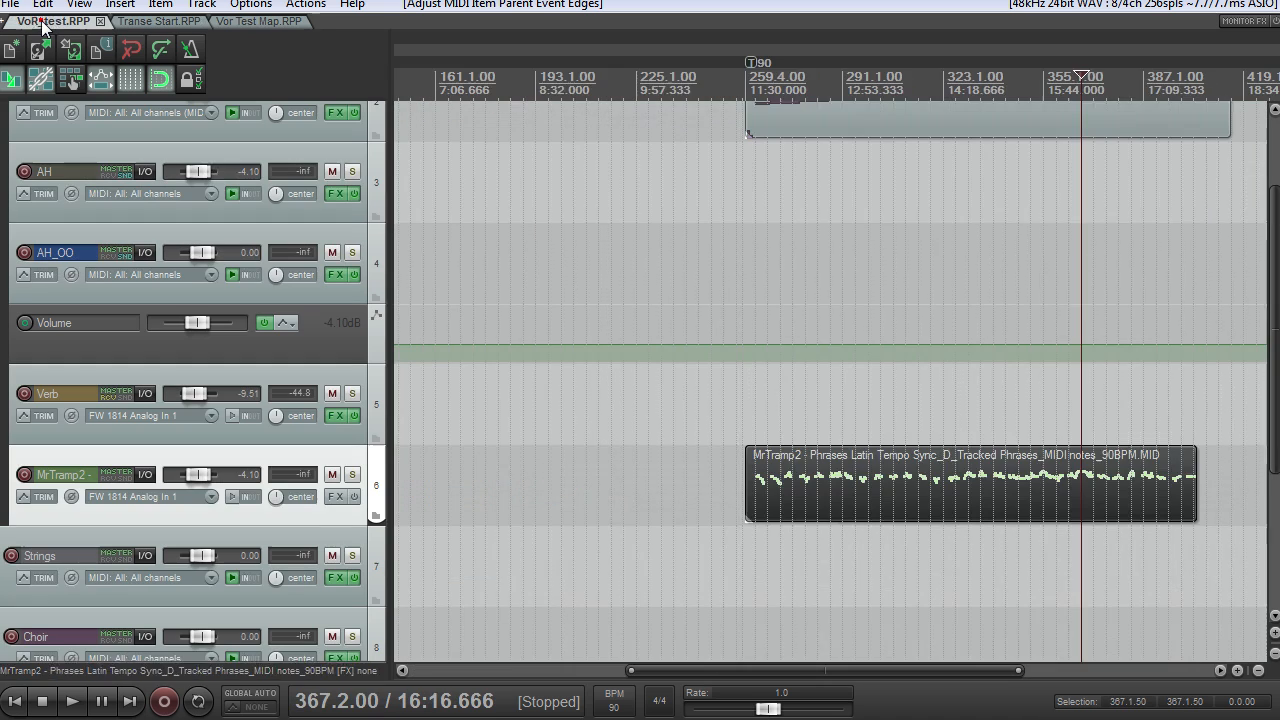
pyautogui.scroll(-3, 698, 337)
pyautogui.scroll(2, 698, 337)
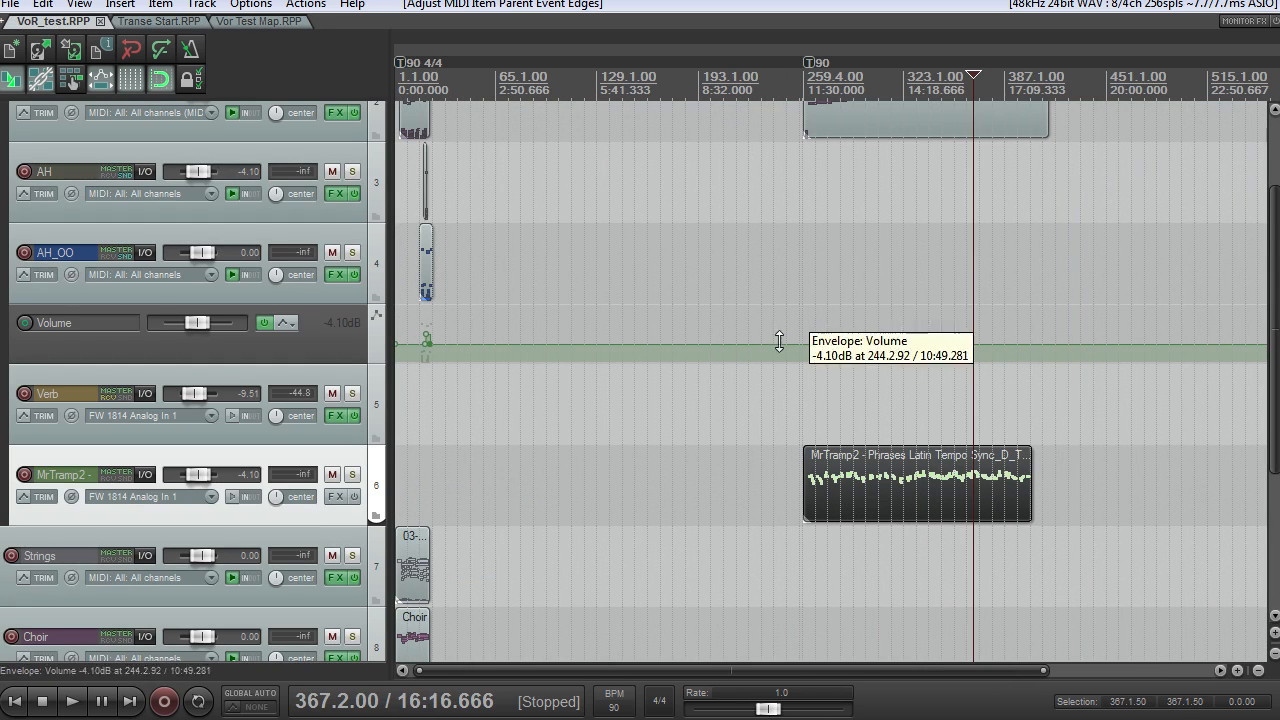
pyautogui.scroll(-3, 758, 310)
pyautogui.scroll(3, 759, 311)
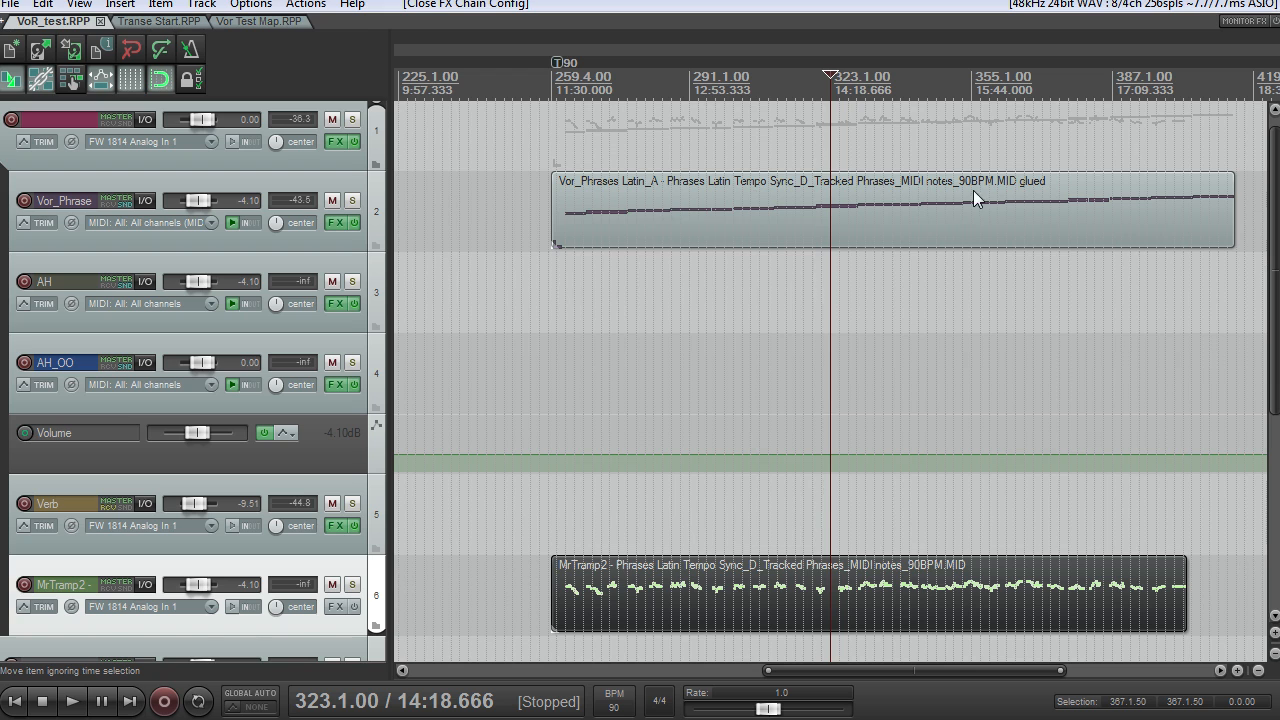
pyautogui.scroll(1, 600, 354)
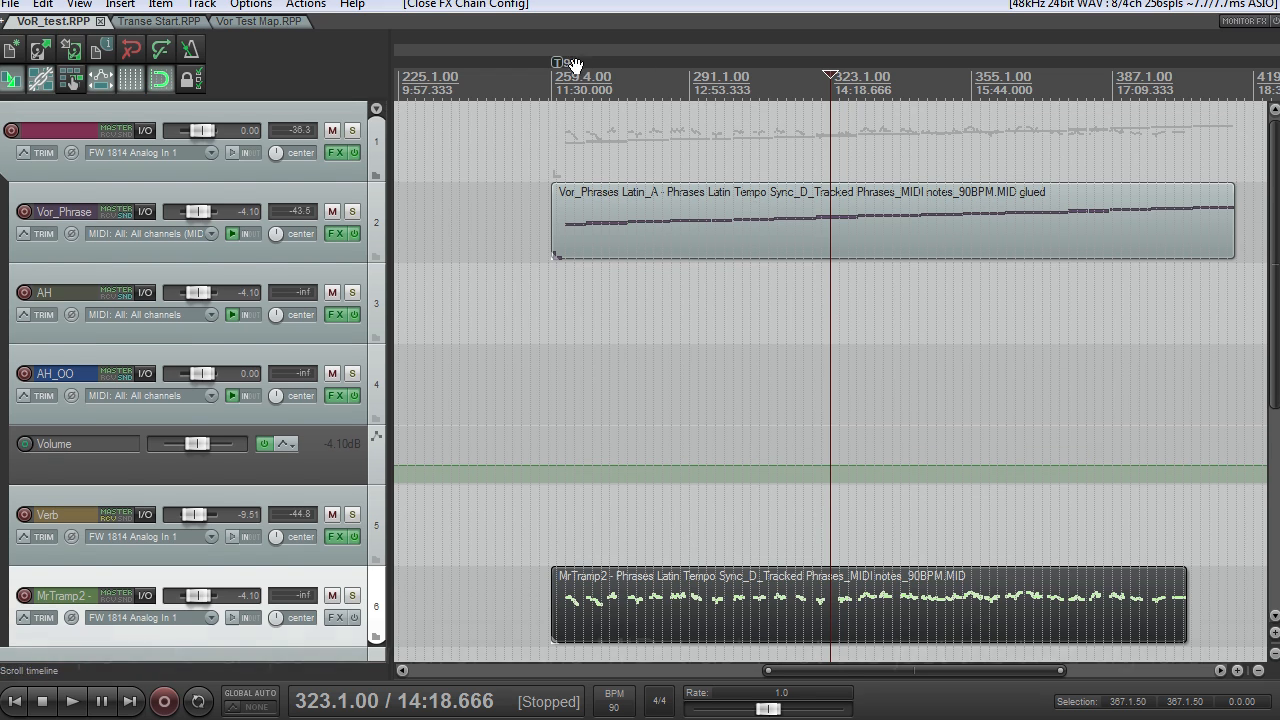
pyautogui.scroll(-5, 765, 238)
pyautogui.scroll(12, 777, 247)
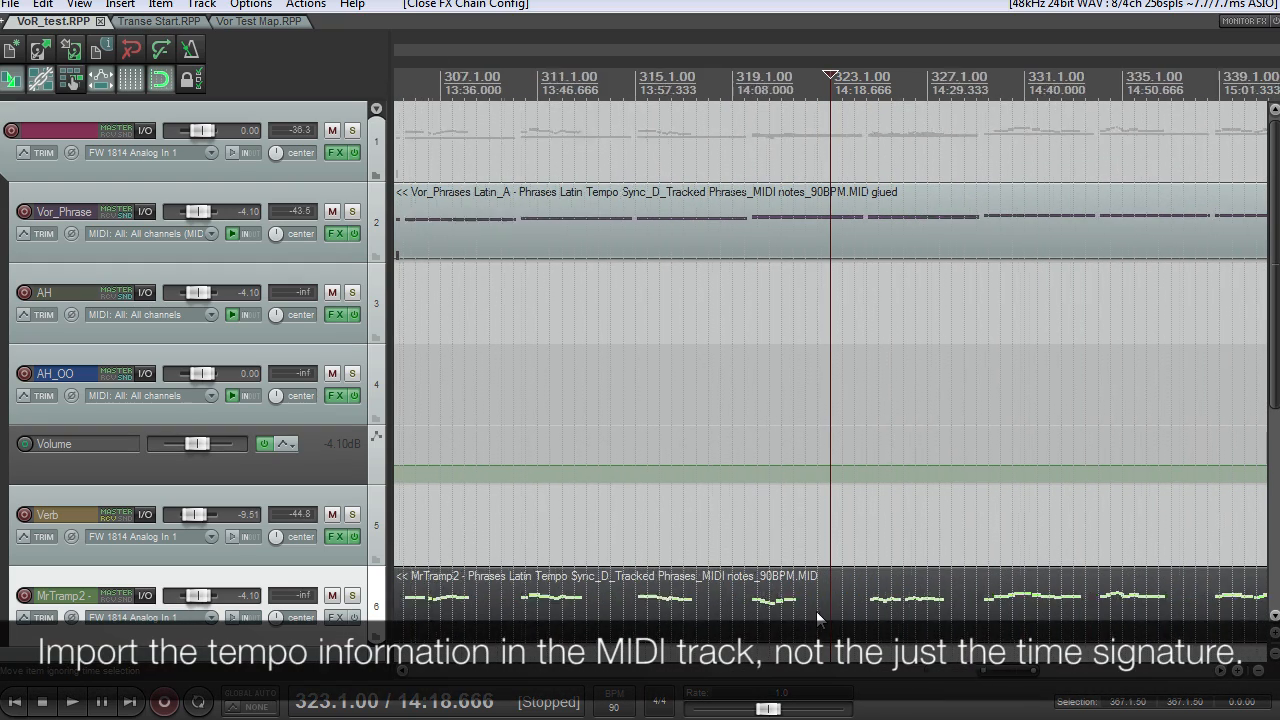
# - Examine the arrangement at the project start, from the soprano tracks down to Strings, Choir and HARP
pyautogui.scroll(-10, 823, 580)
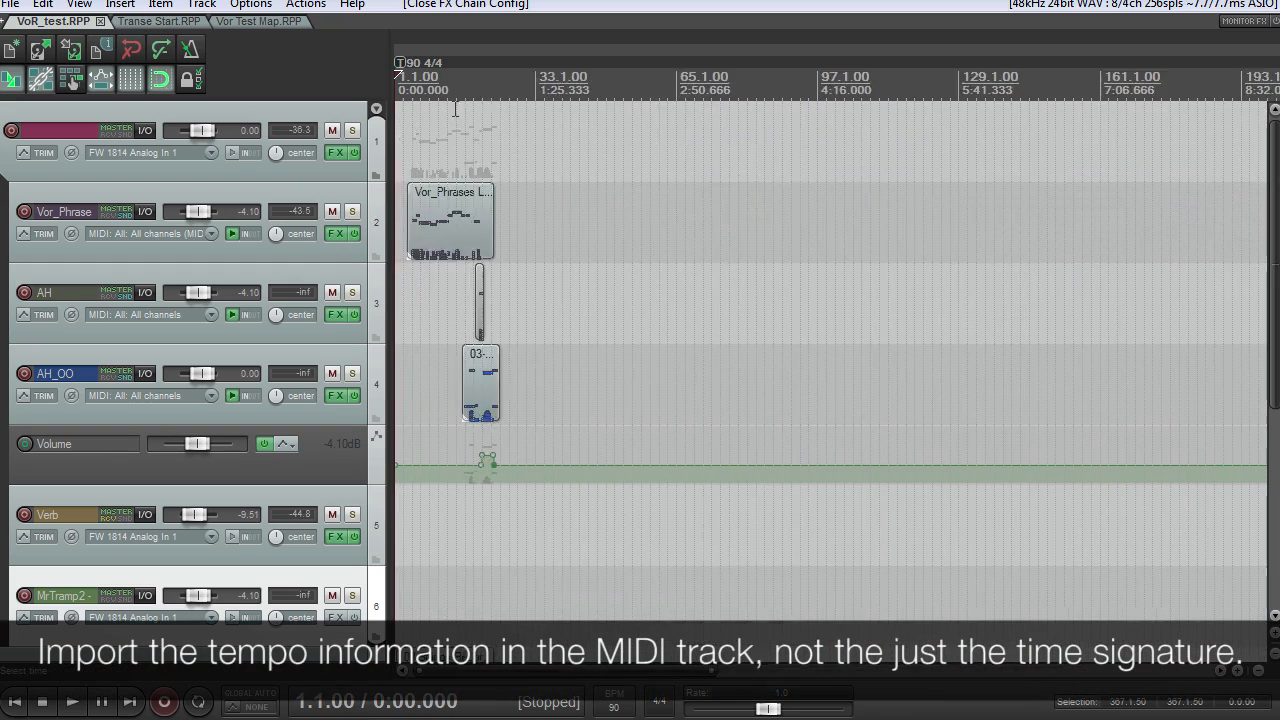
pyautogui.scroll(6, 700, 300)
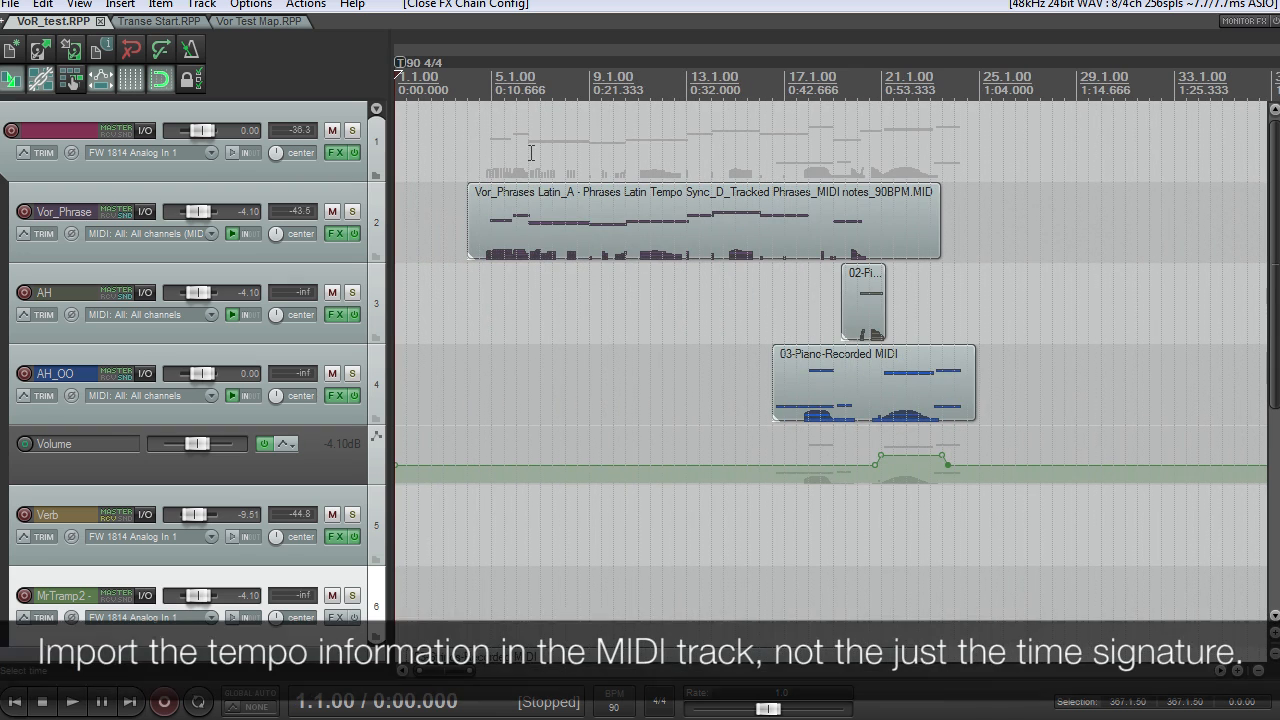
pyautogui.moveTo(1273, 331); pyautogui.dragTo(1237, 543)
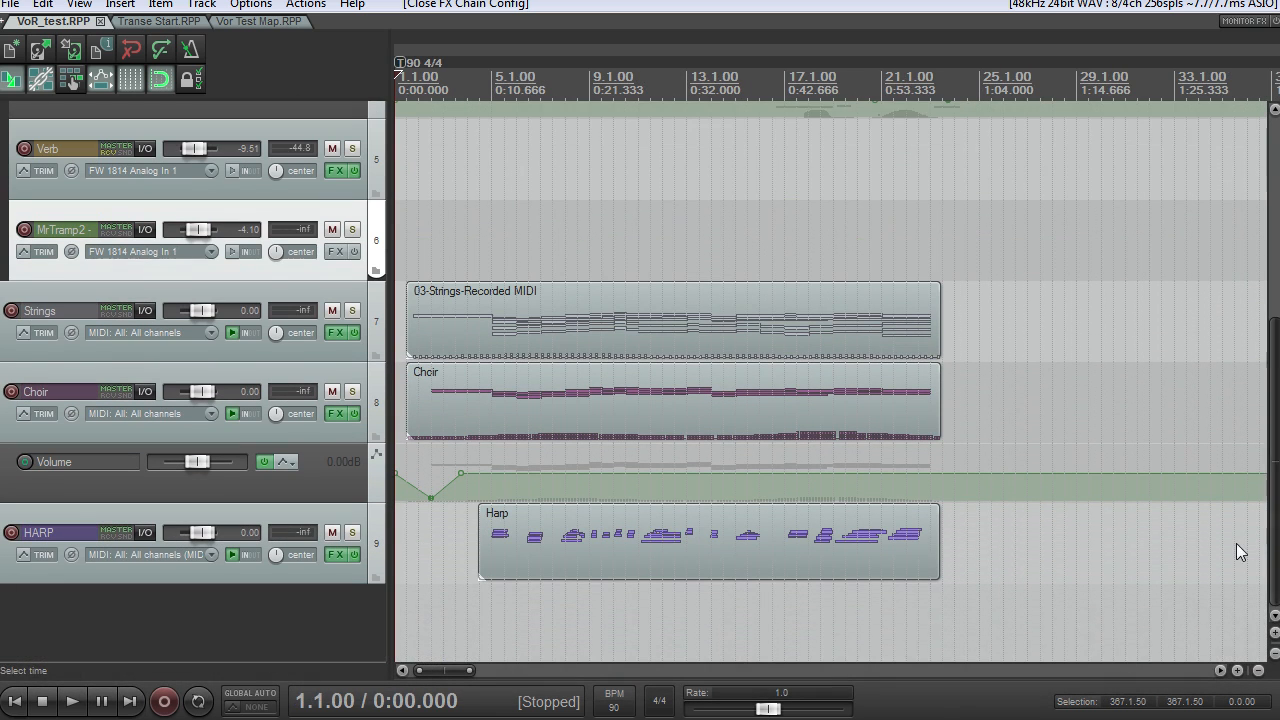
pyautogui.scroll(-4, 765, 510)
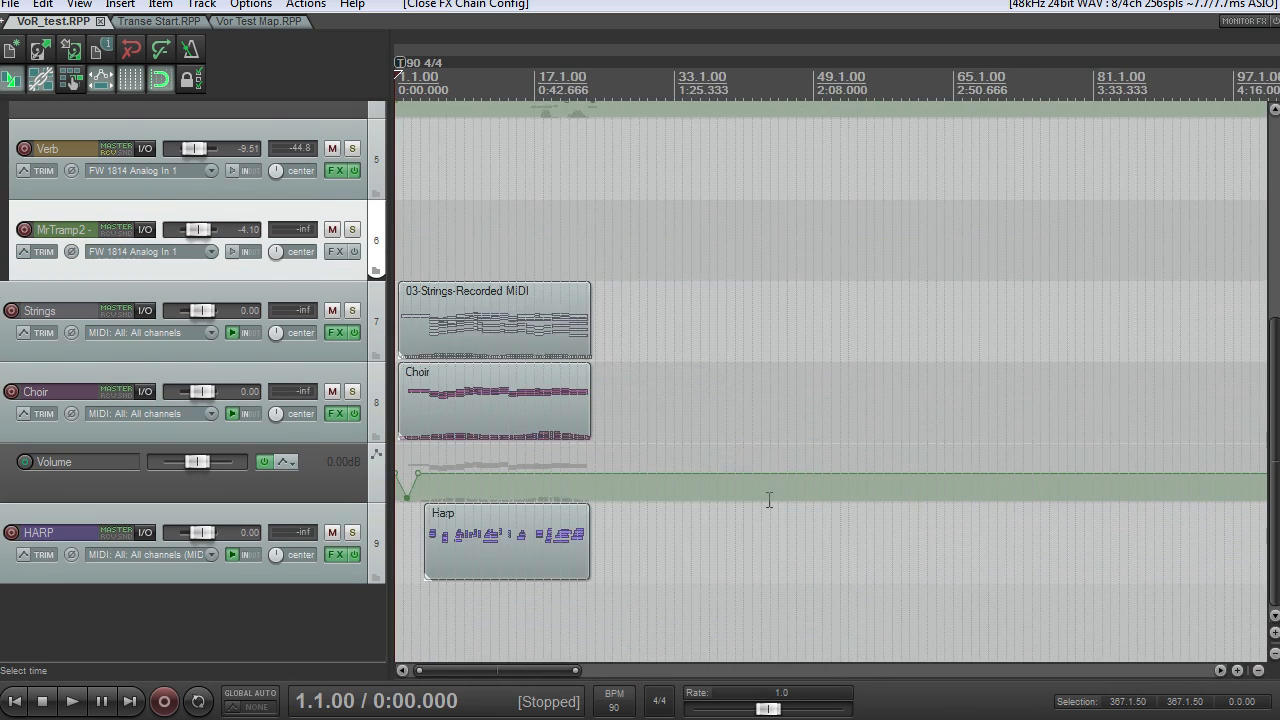
pyautogui.scroll(-3, 780, 440)
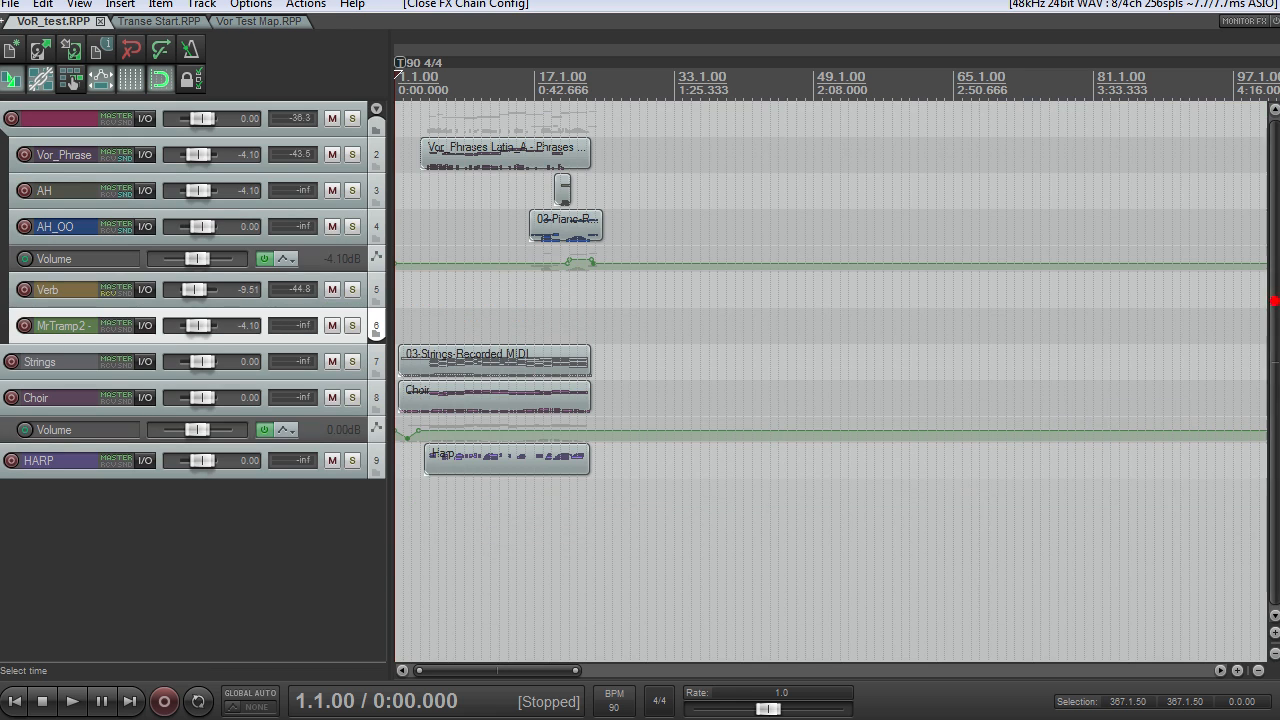
# - Switch to the Transe Start.RPP project and play the arrangement from the beginning
pyautogui.scroll(2, 545, 224)
pyautogui.click(148, 22)
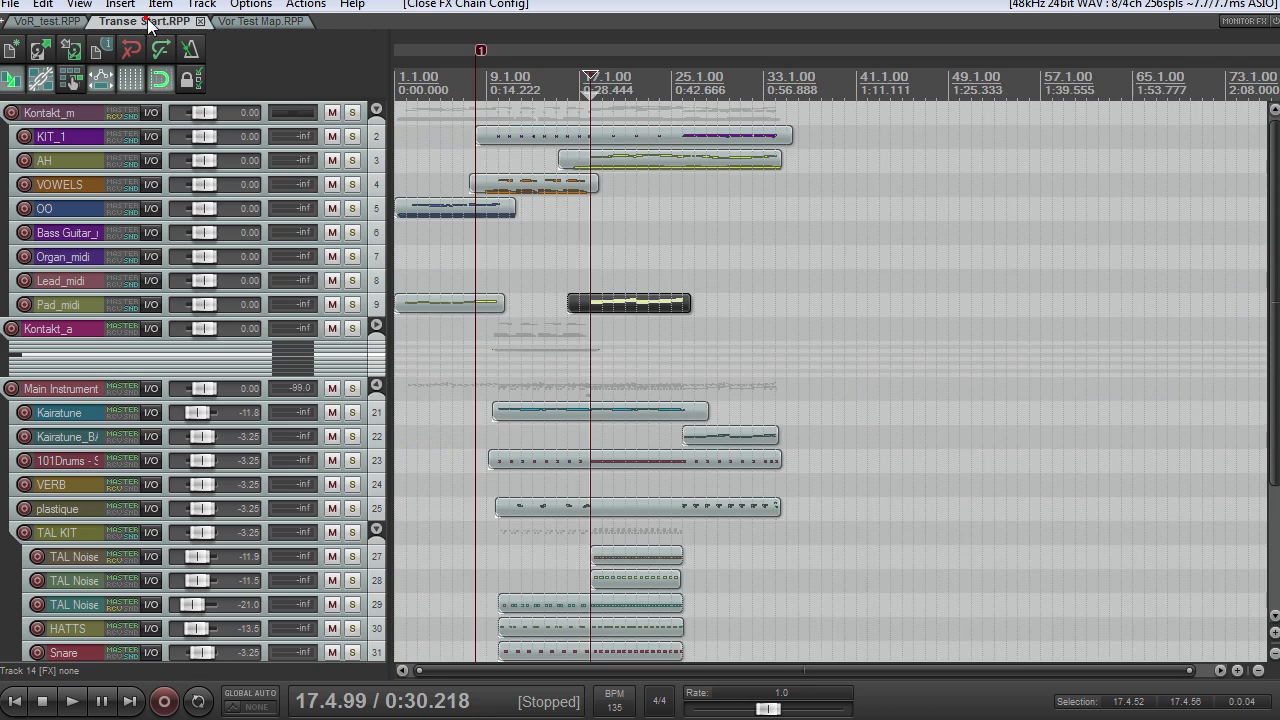
pyautogui.scroll(-3, 489, 231)
pyautogui.scroll(1, 489, 231)
pyautogui.press('Home')
pyautogui.scroll(5, 512, 241)
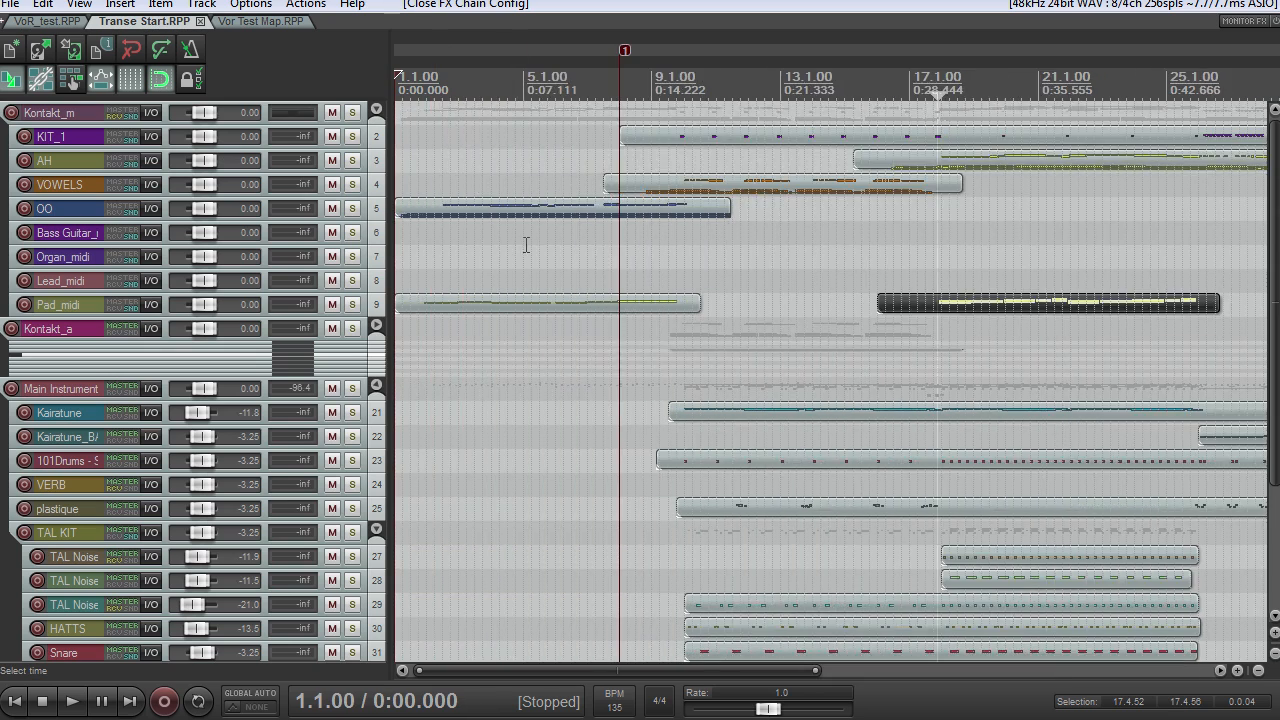
pyautogui.scroll(-4, 526, 243)
pyautogui.scroll(3, 544, 262)
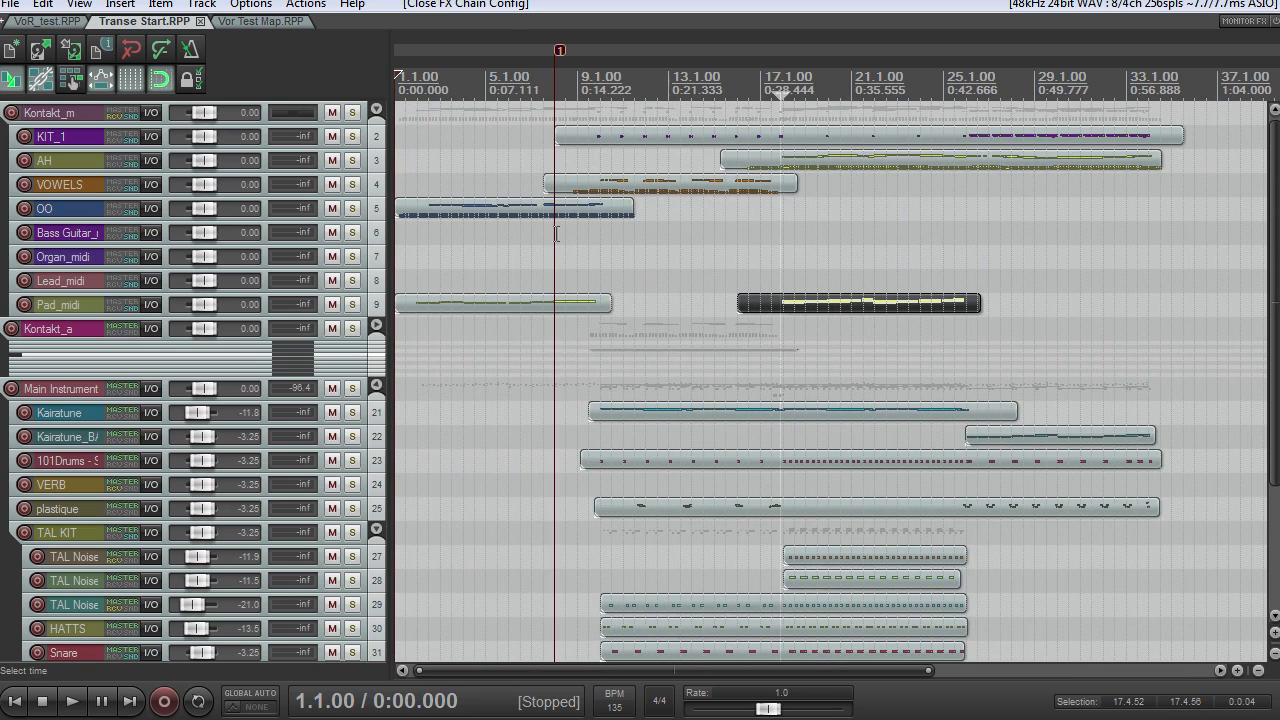
pyautogui.scroll(1, 518, 250)
pyautogui.press('space')
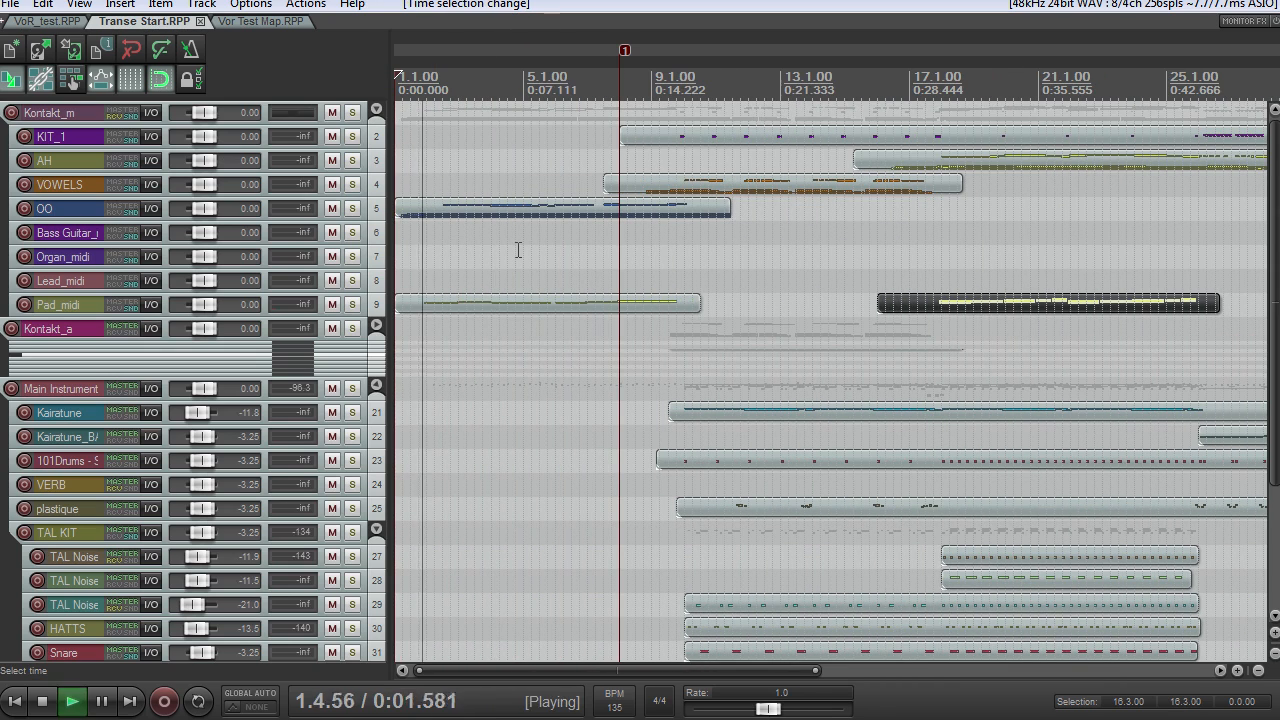
# - Examine the arrangement during playback, from the TAL Noise tracks up to the Pad_midi, OO, VOWELS and AH items
pyautogui.scroll(-5, 836, 305)
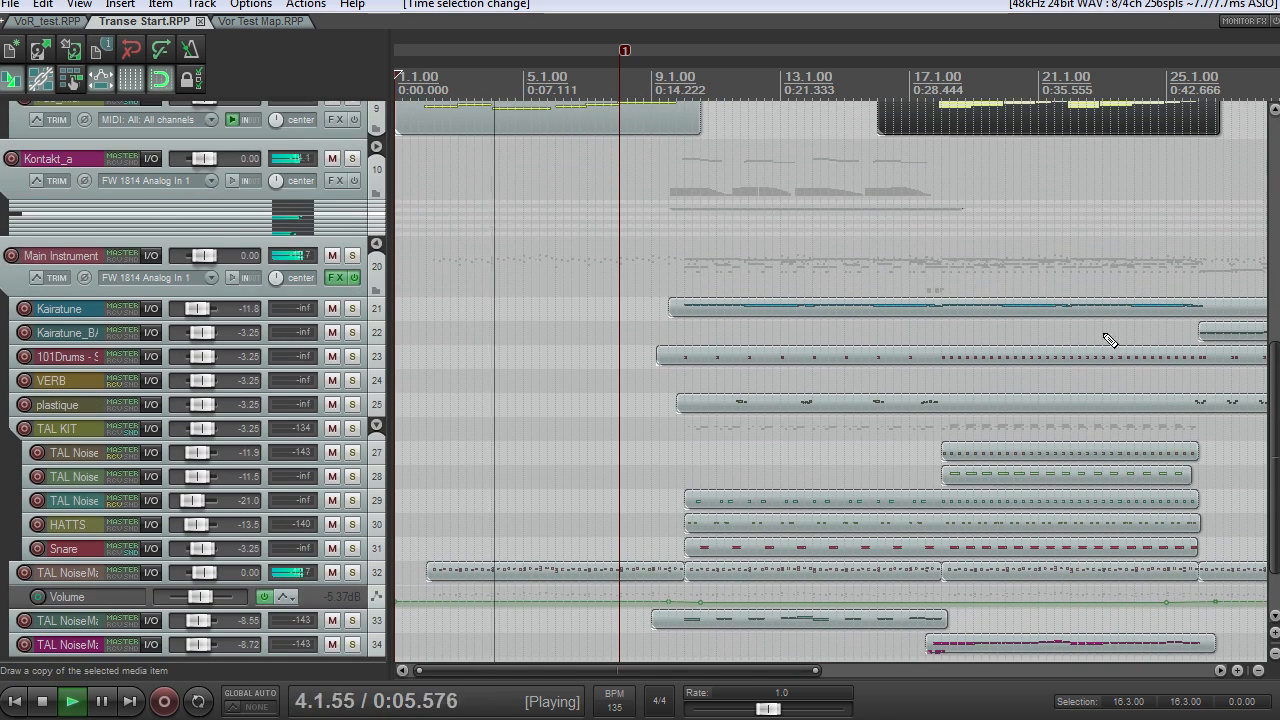
pyautogui.scroll(3, 840, 346)
pyautogui.scroll(2, 840, 346)
pyautogui.scroll(-4, 840, 346)
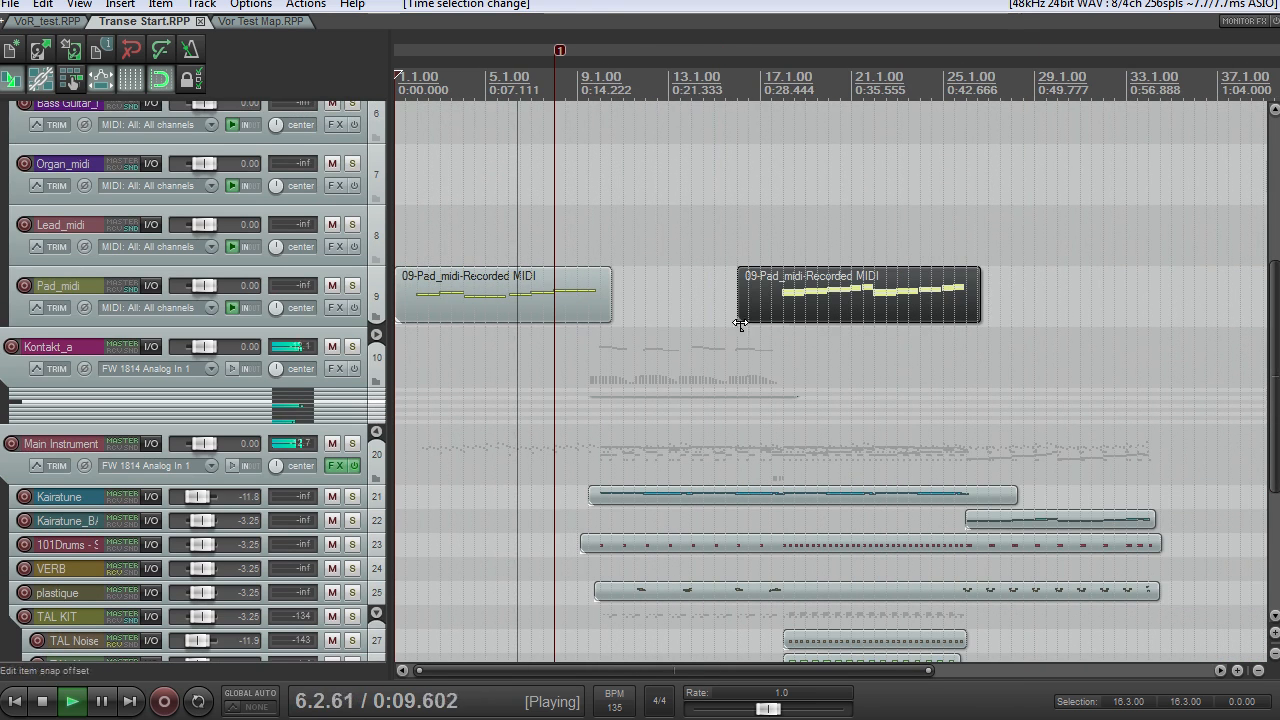
pyautogui.scroll(4, 1005, 346)
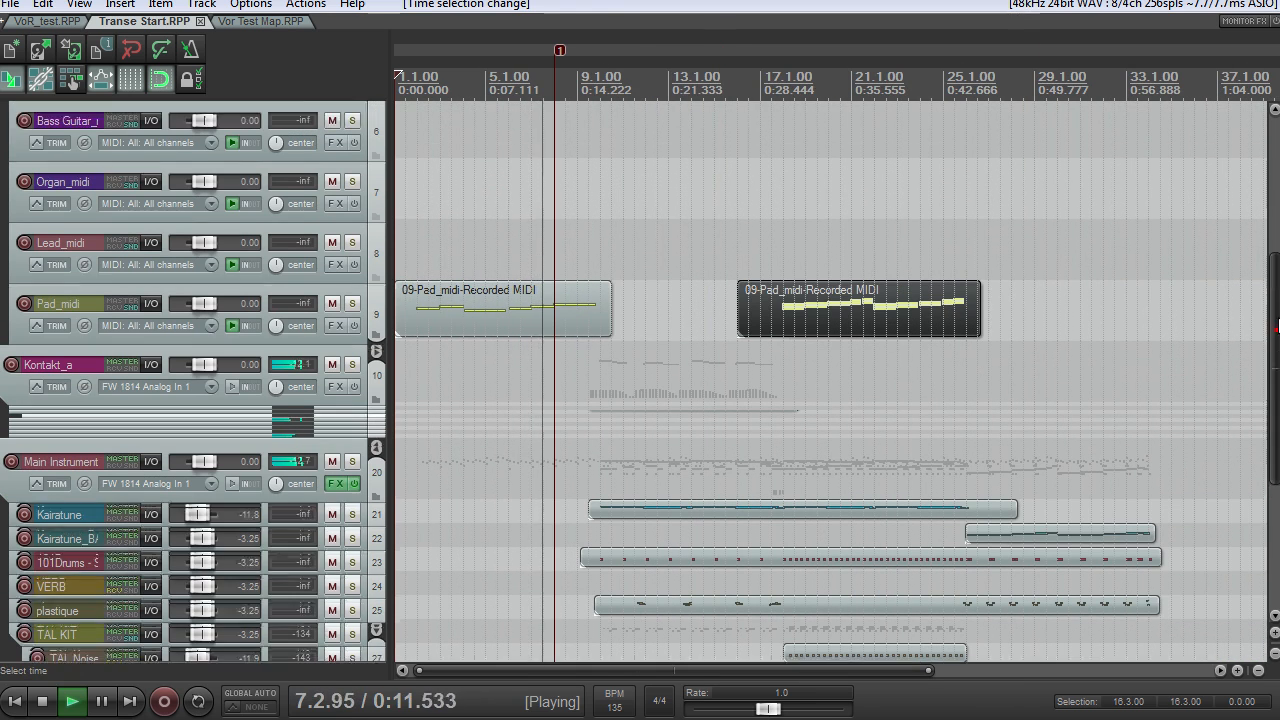
pyautogui.scroll(2, 723, 284)
pyautogui.scroll(1, 723, 284)
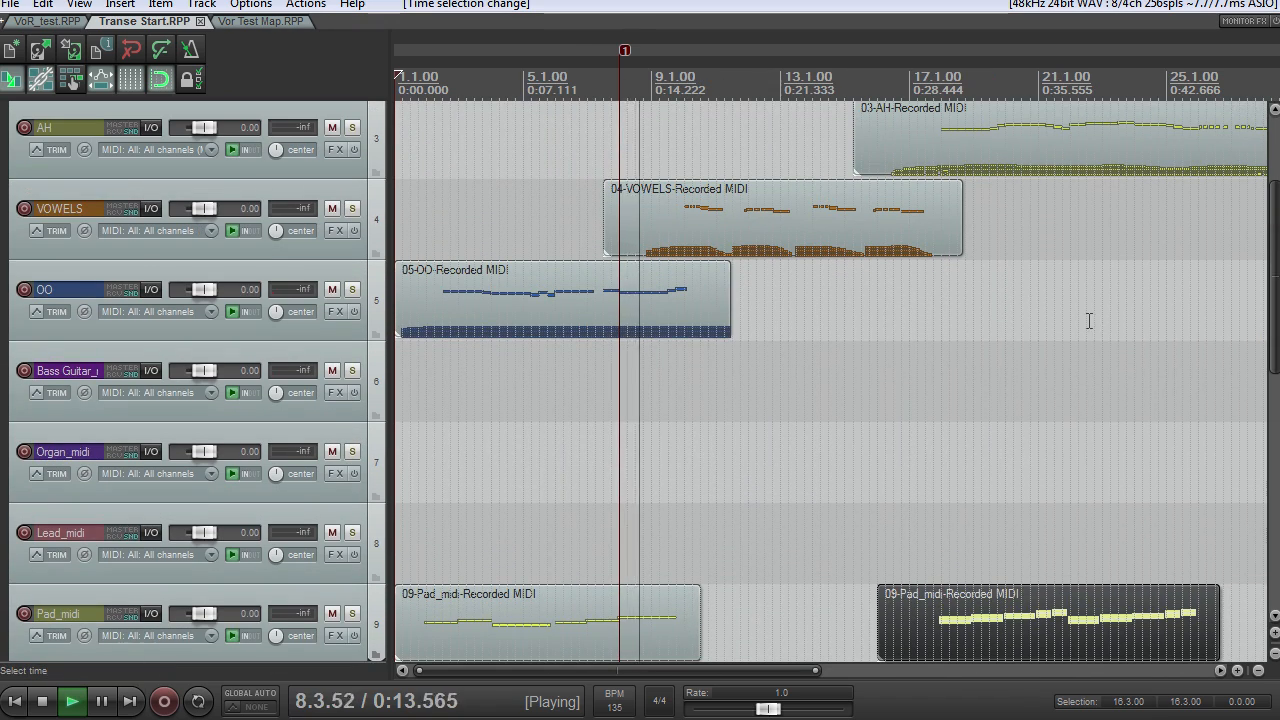
pyautogui.moveTo(1274, 291); pyautogui.dragTo(1275, 250)
# - Open the VOWELS item in the MIDI editor and follow its notes and controller curves from measure 10 to 17 during playback
pyautogui.doubleClick(837, 368)
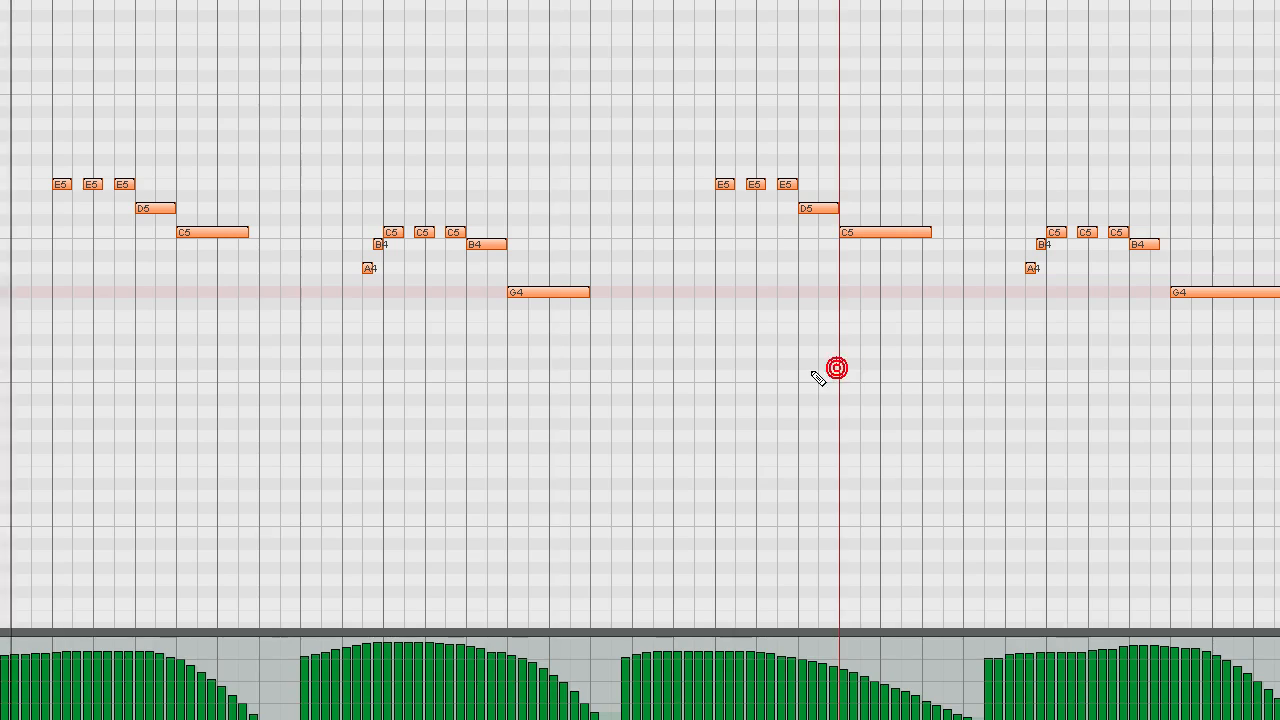
pyautogui.scroll(2, 766, 374)
pyautogui.scroll(-1, 766, 374)
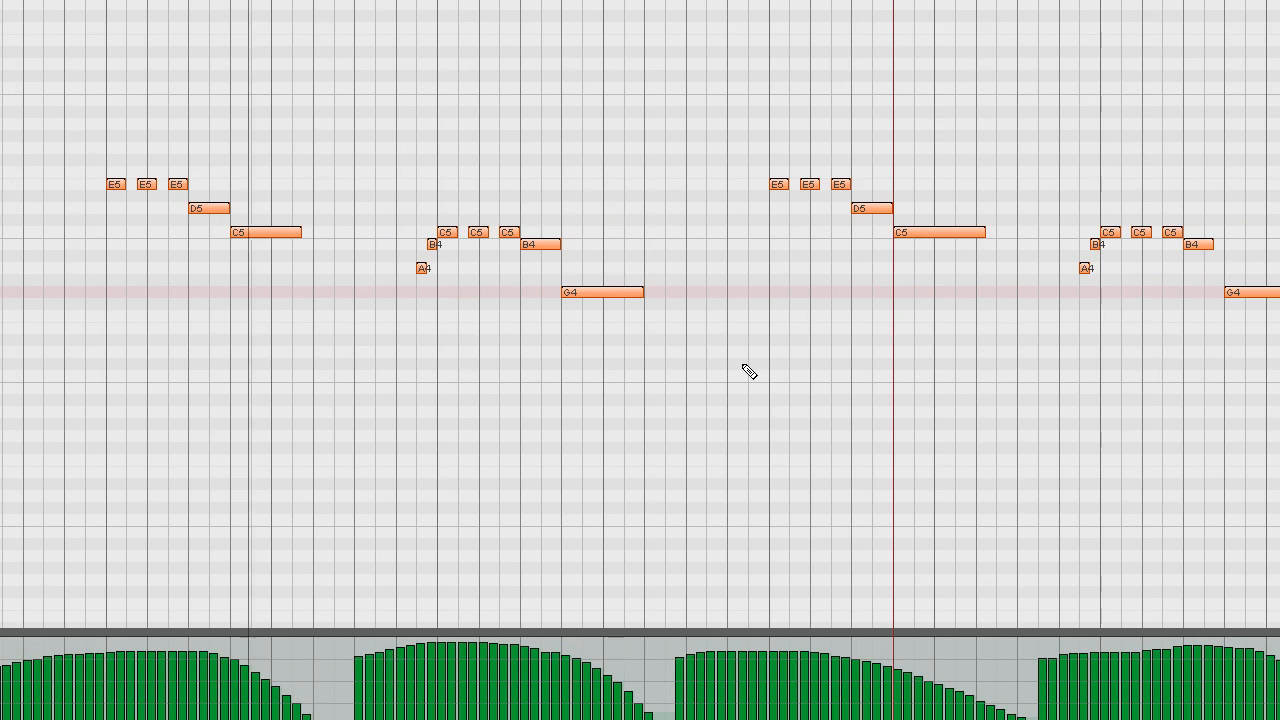
pyautogui.scroll(-2, 747, 372)
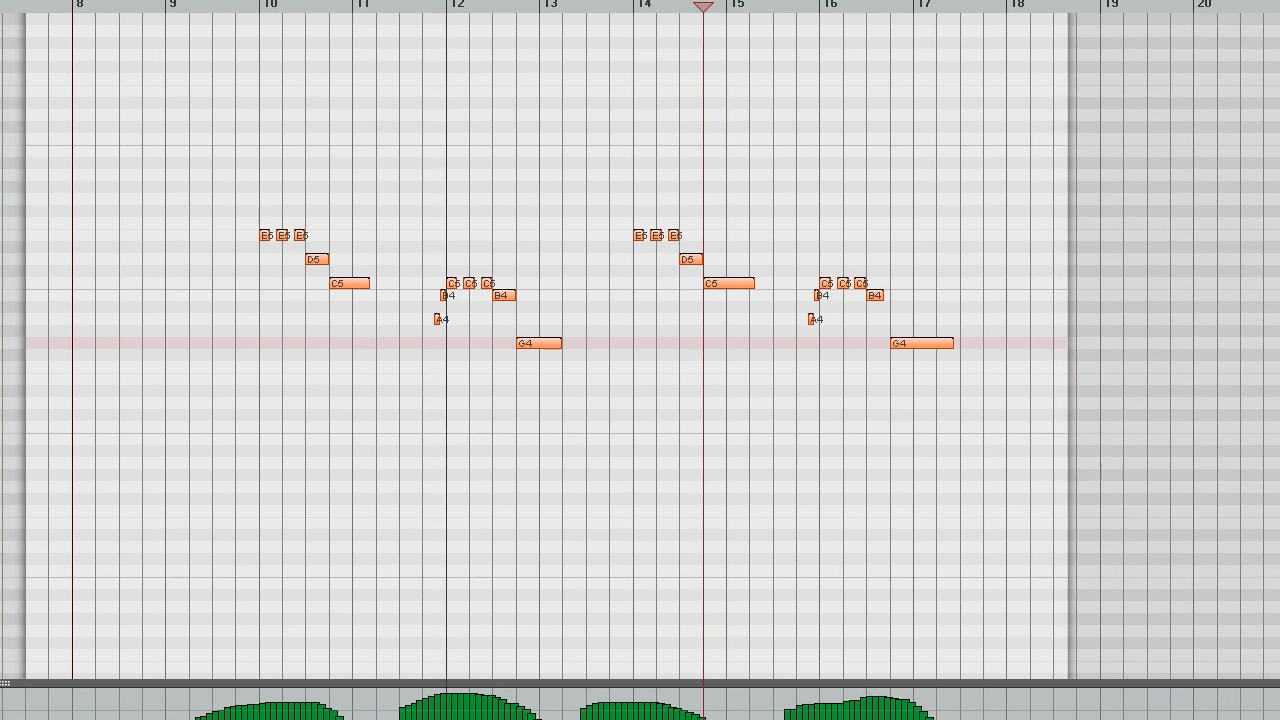
pyautogui.scroll(2, 515, 250)
pyautogui.scroll(-2, 542, 289)
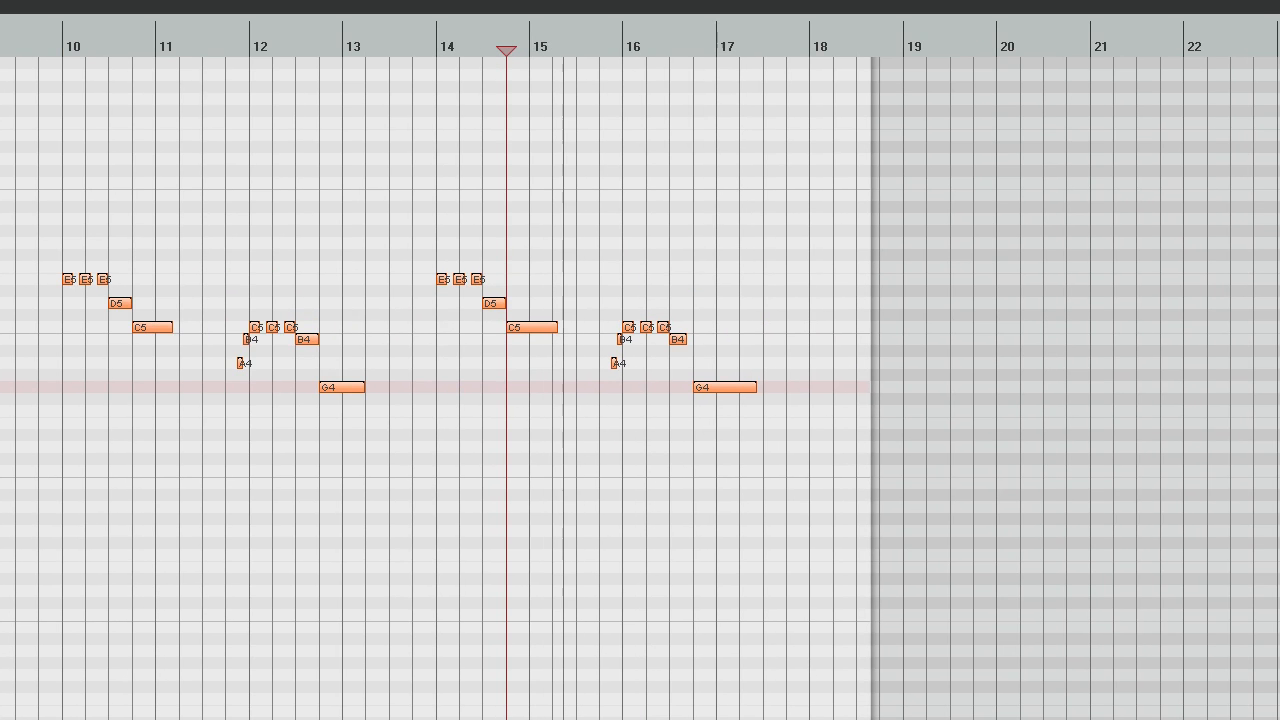
# - Close the VOWELS editor, open the AH item and follow its melody and controller lanes from measure 18 to 34 during playback
pyautogui.click(1264, 3)
pyautogui.doubleClick(1048, 290)
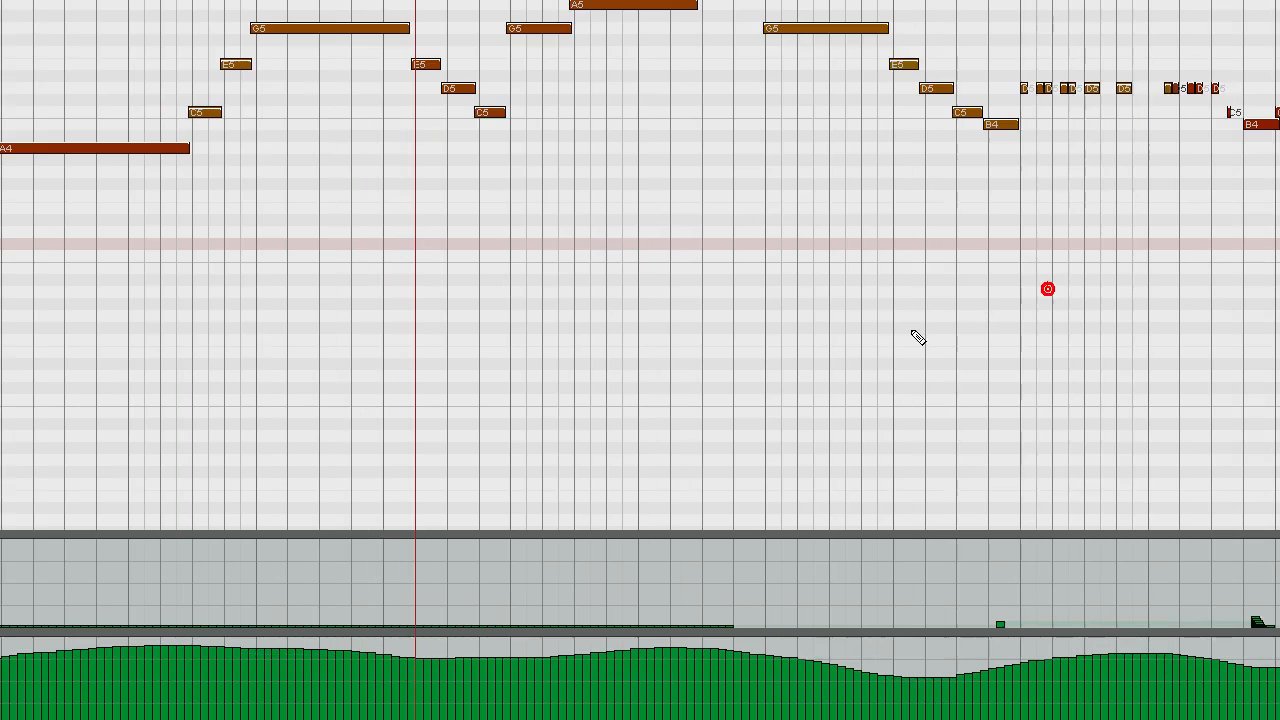
pyautogui.scroll(-4, 838, 330)
pyautogui.scroll(3, 446, 265)
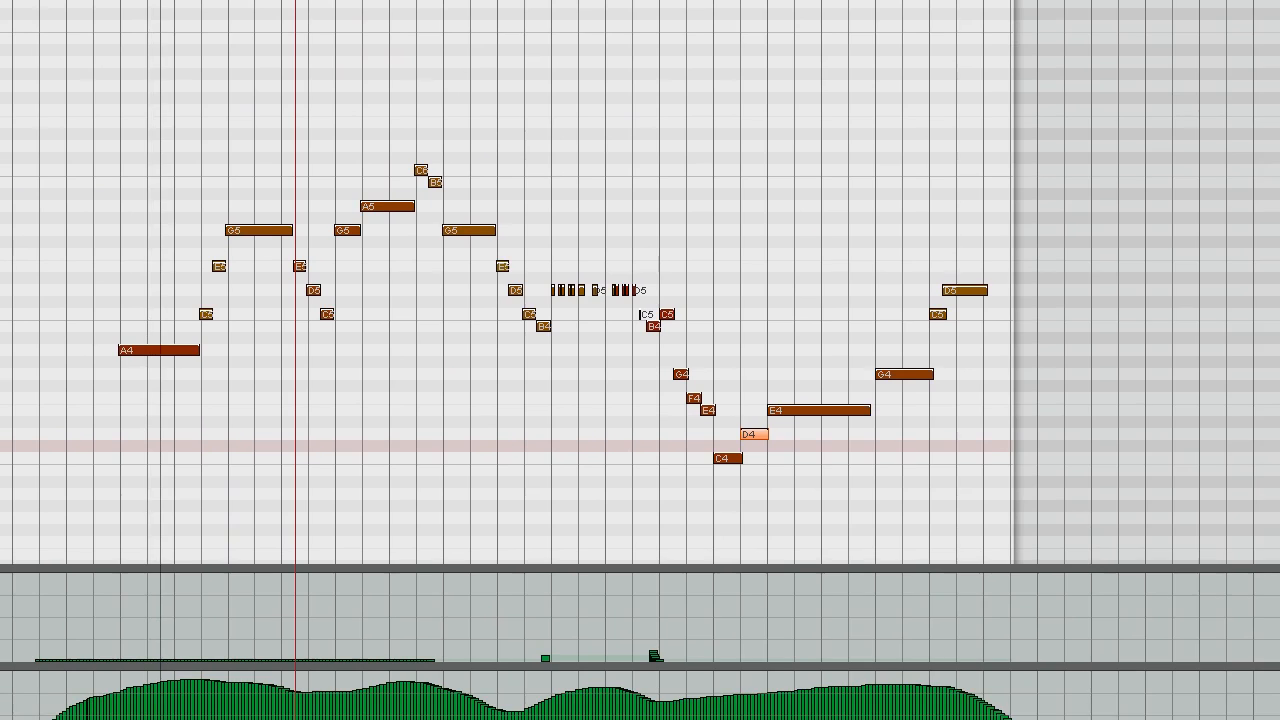
pyautogui.scroll(3, 471, 346)
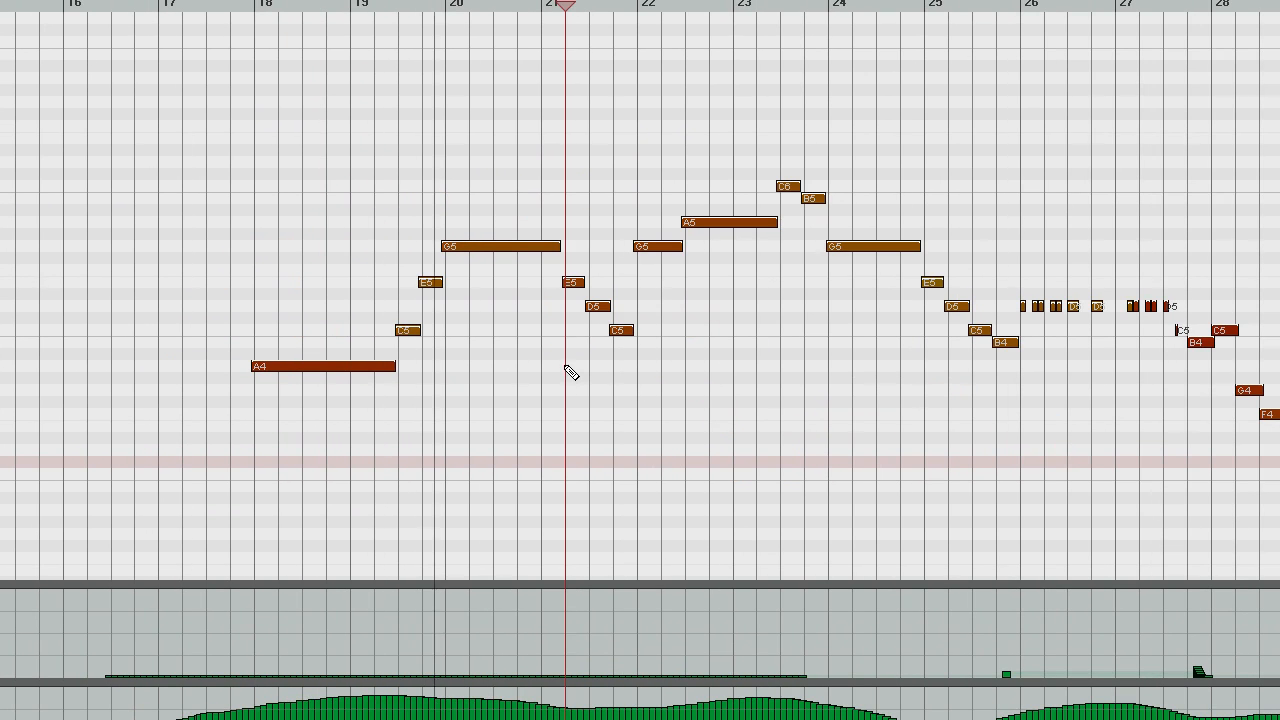
pyautogui.scroll(-2, 571, 372)
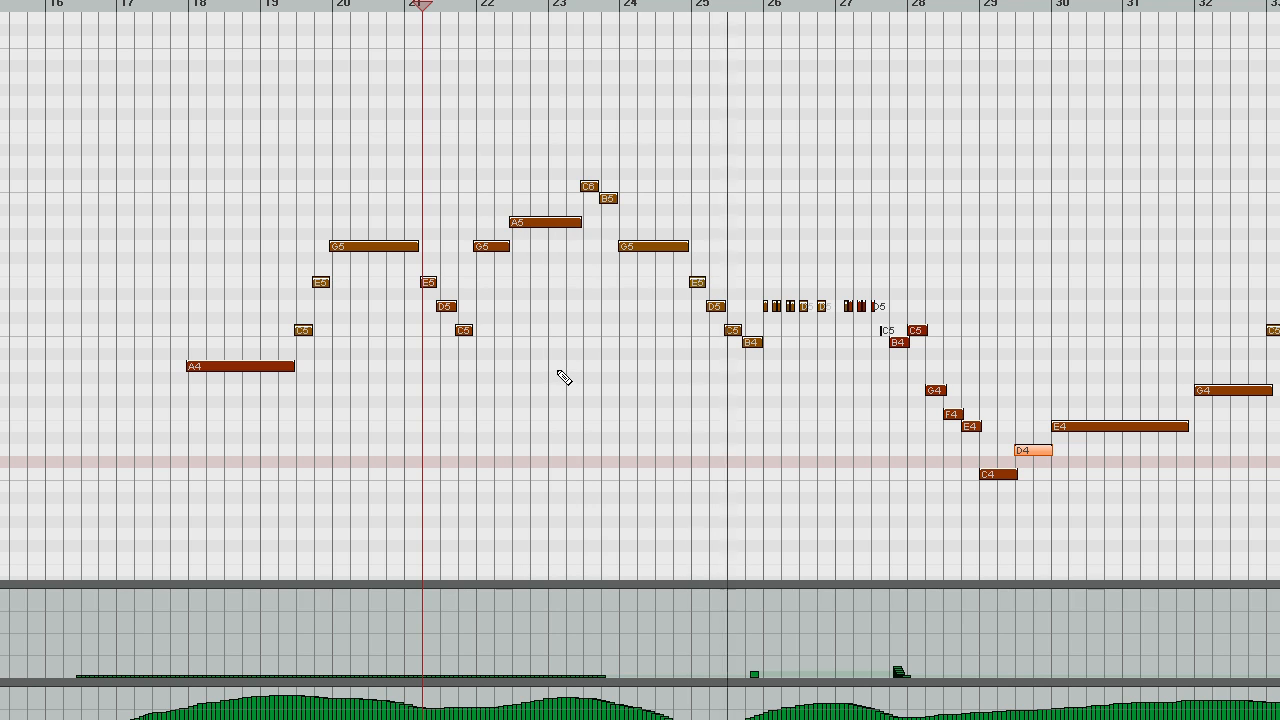
pyautogui.scroll(2, 677, 369)
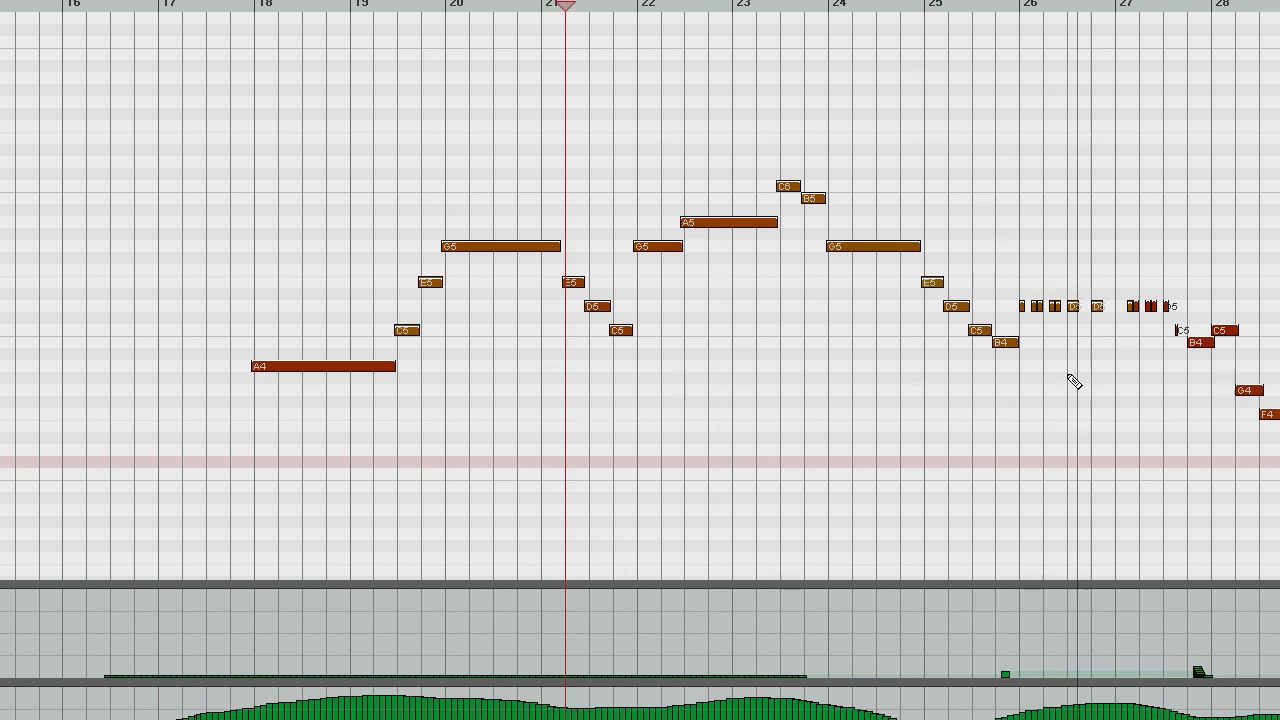
pyautogui.scroll(-2, 1074, 377)
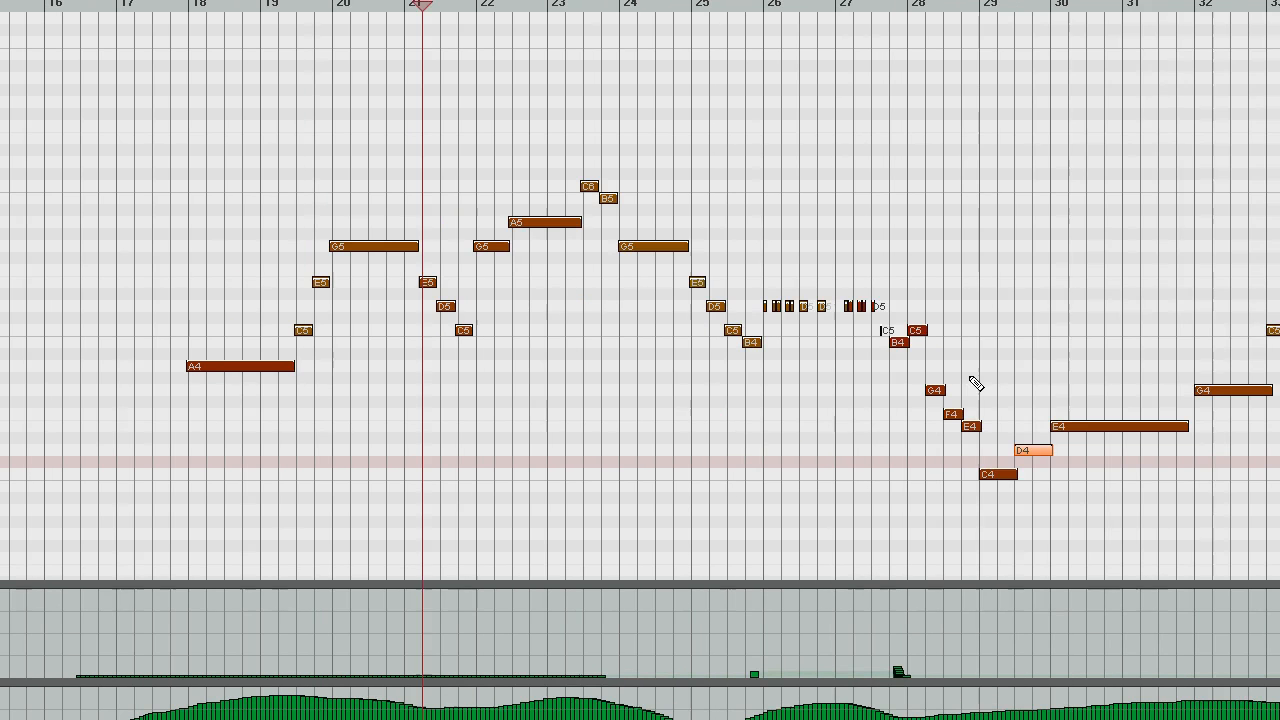
pyautogui.scroll(-2, 971, 380)
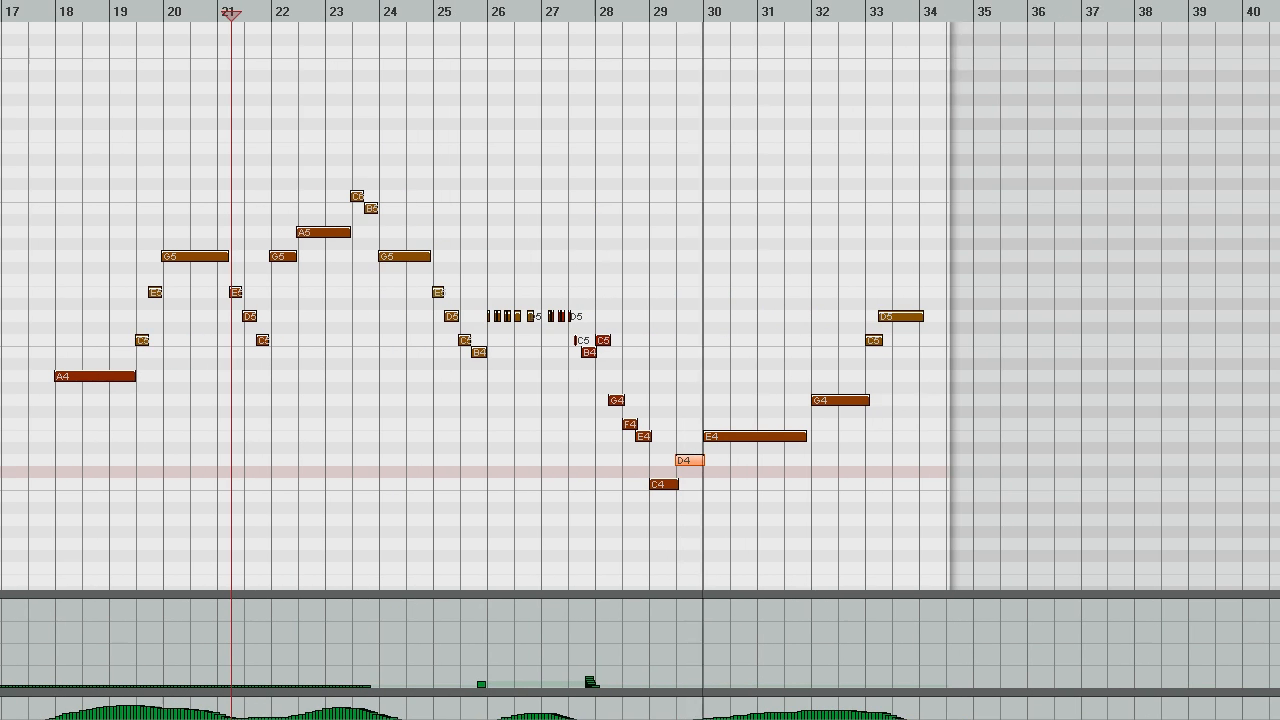
pyautogui.scroll(2, 998, 282)
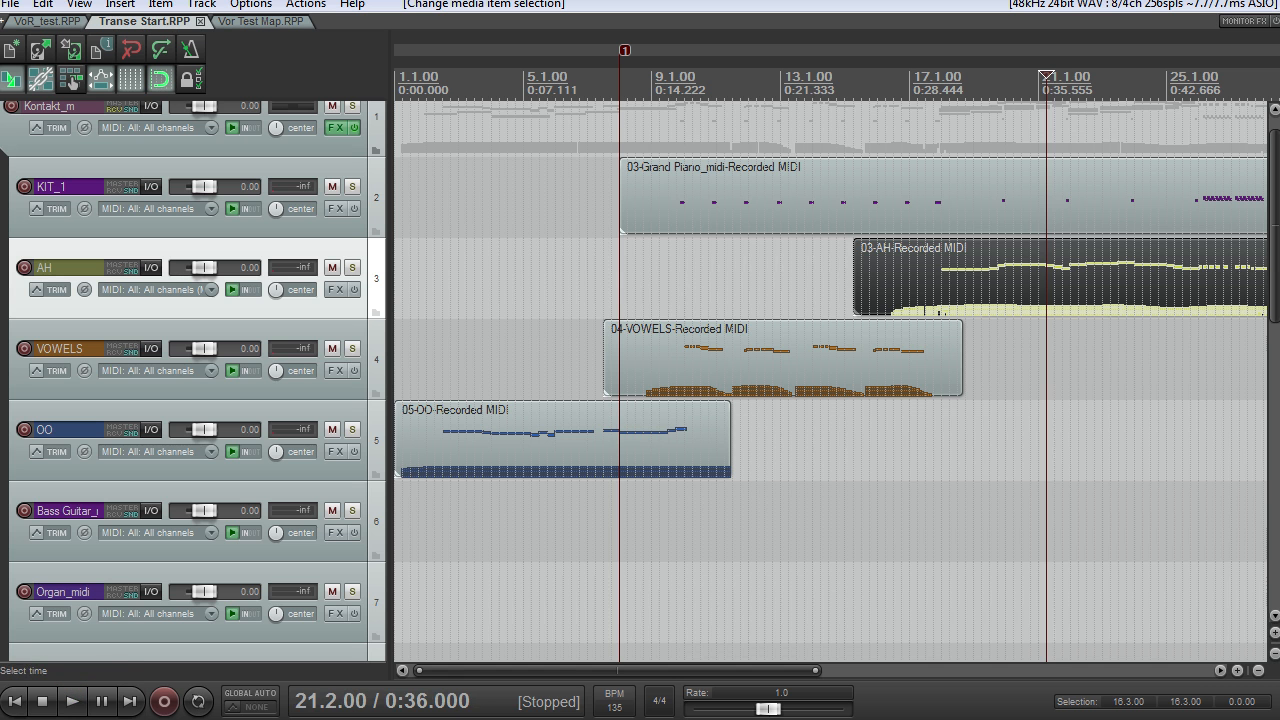
# - Examine the full Transe Start arrangement, from the Kontakt_m vocal tracks down to the Main Instruments and TAL KIT tracks
pyautogui.scroll(-3, 1119, 209)
pyautogui.moveTo(1275, 186)
pyautogui.mouseDown()
pyautogui.moveTo(1275, 437)
pyautogui.moveTo(1275, 174)
pyautogui.mouseUp()
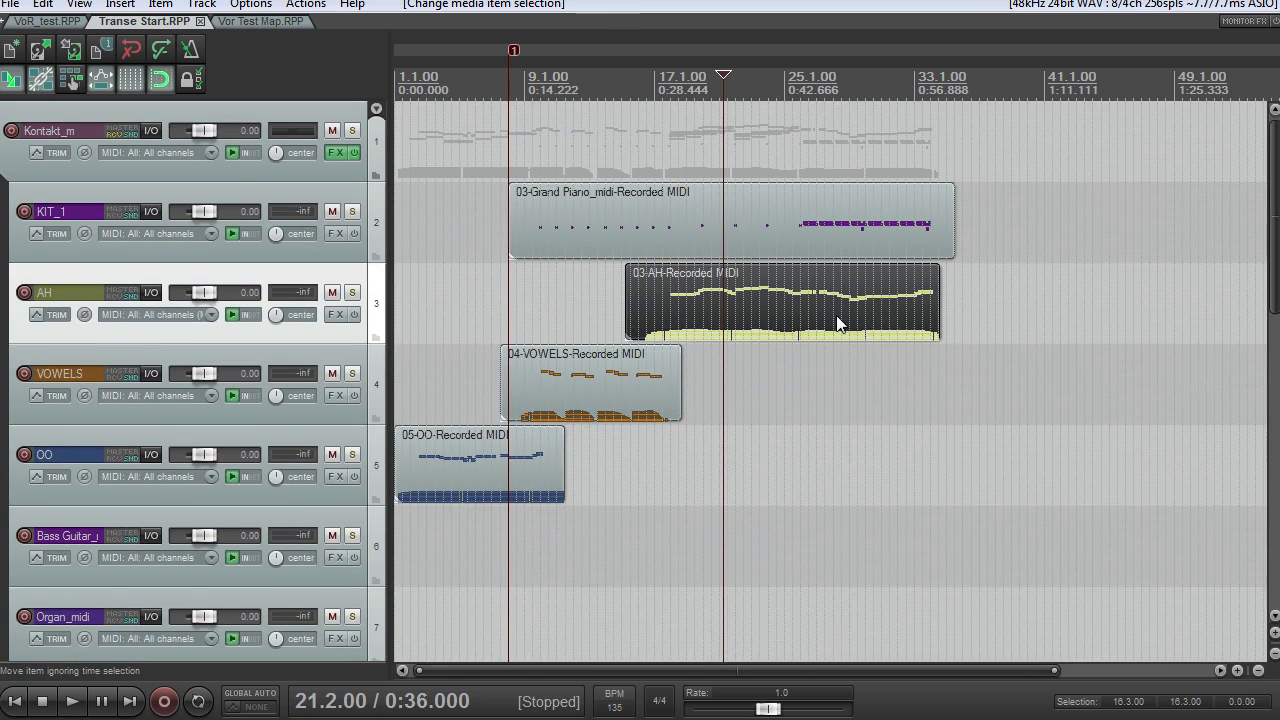
pyautogui.keyDown('ctrl'); pyautogui.scroll(-5, 800, 383); pyautogui.keyUp('ctrl')
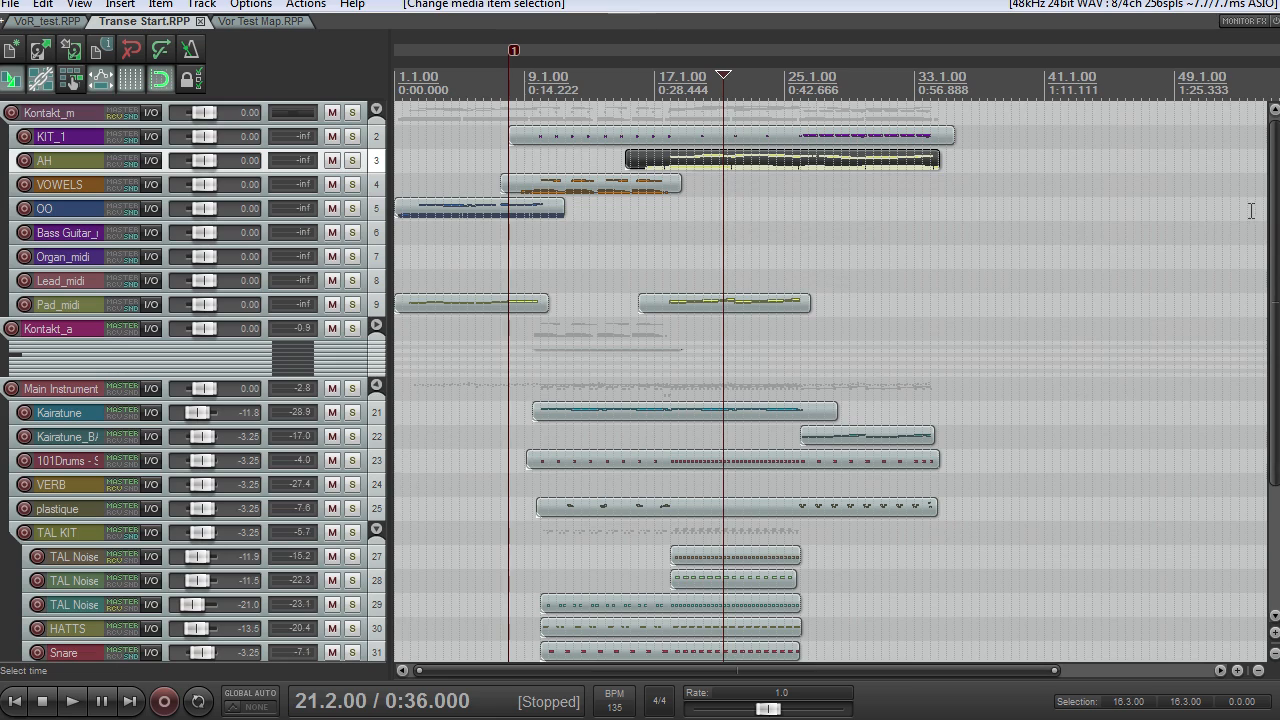
pyautogui.scroll(3, 863, 293)
pyautogui.scroll(-3, 862, 294)
pyautogui.scroll(3, 869, 295)
pyautogui.scroll(-3, 851, 302)
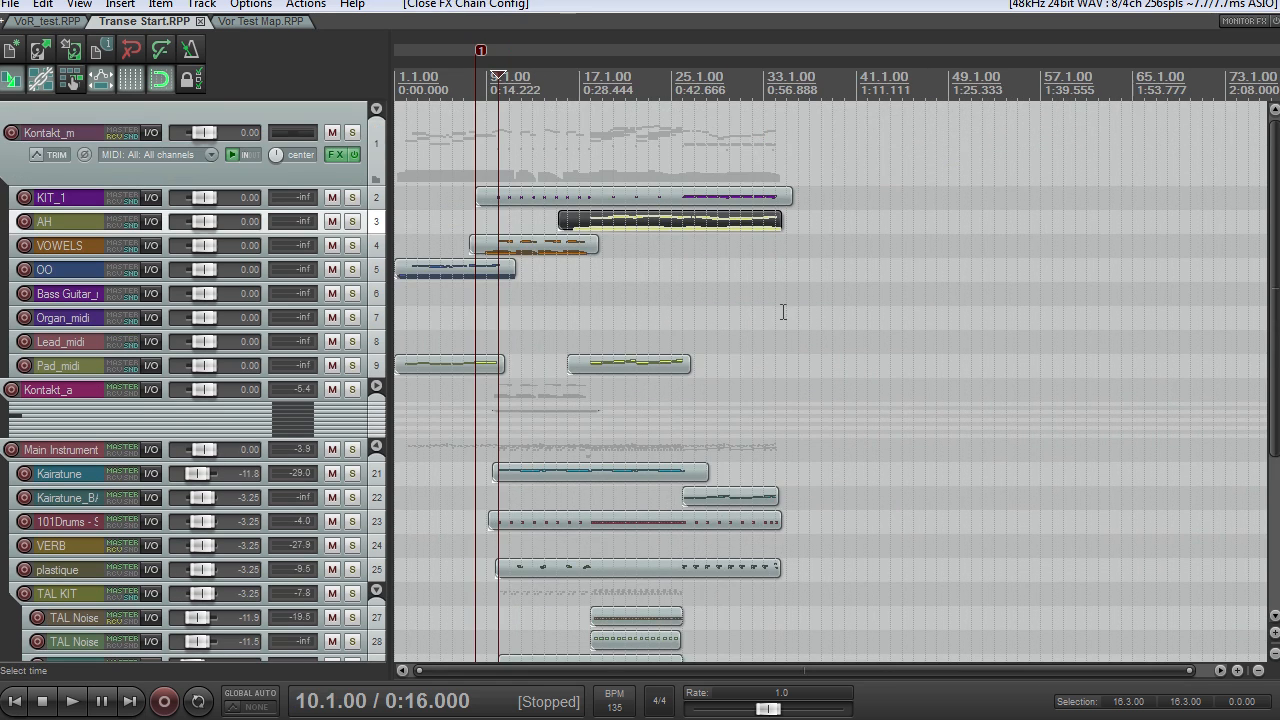
pyautogui.scroll(3, 783, 312)
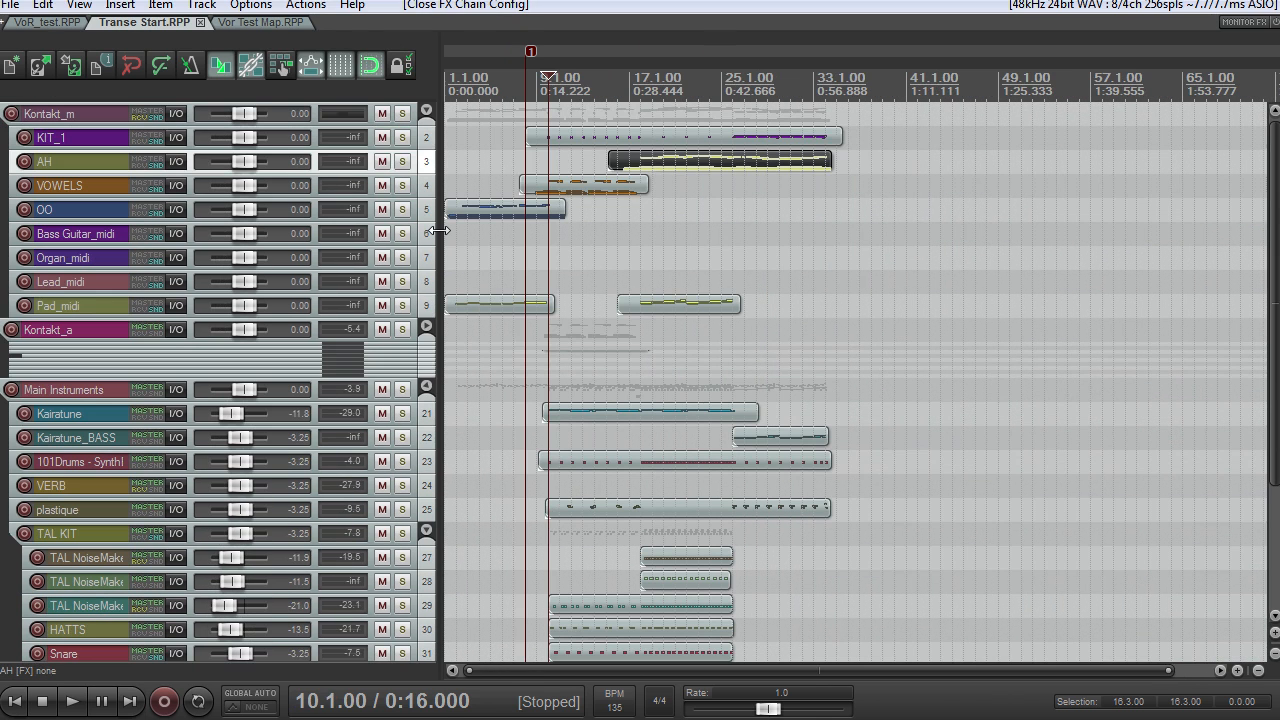